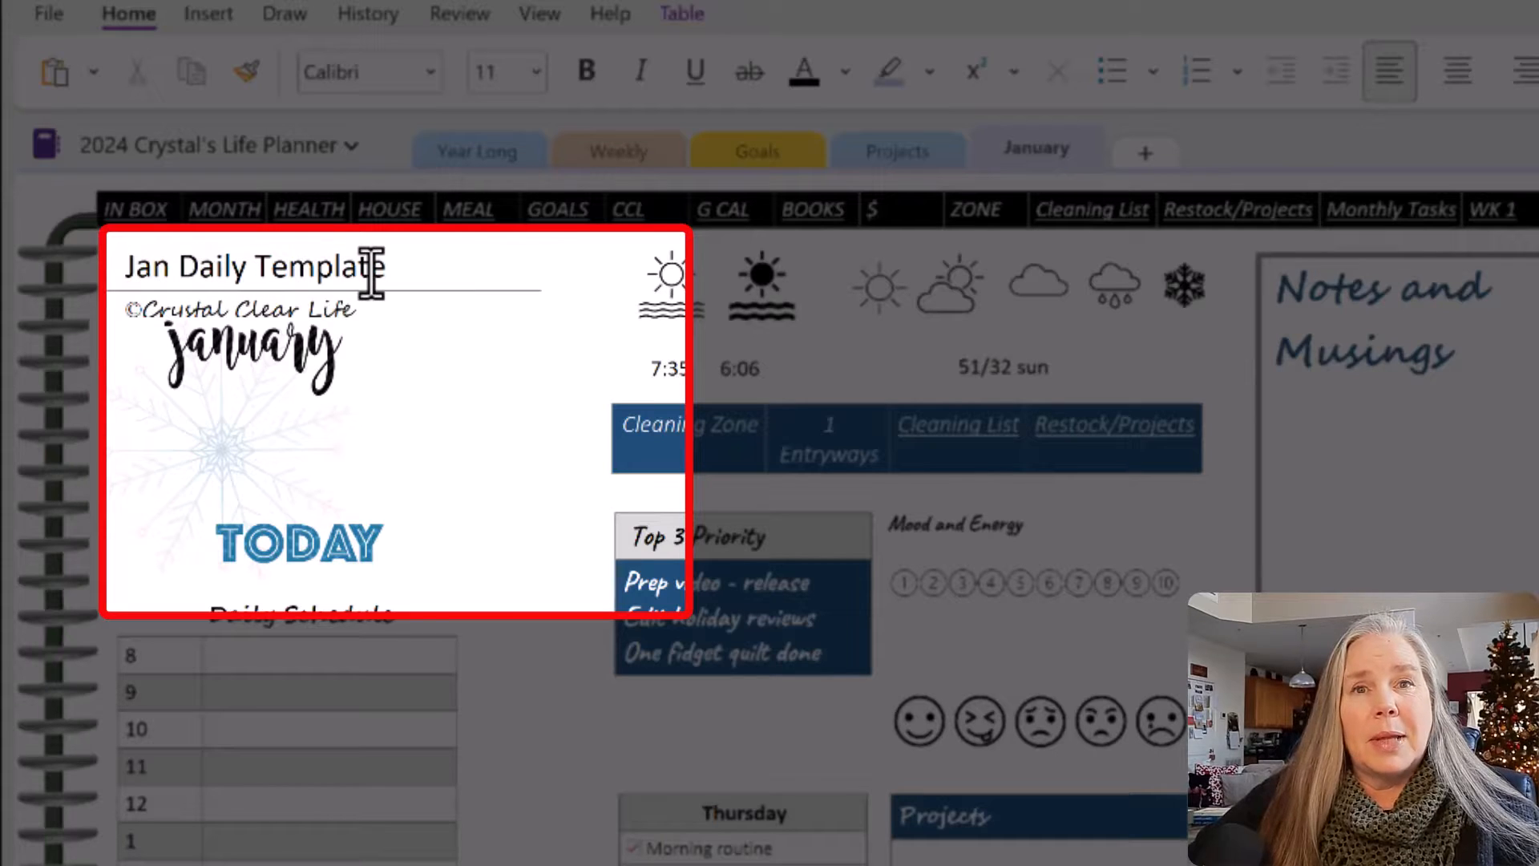
Correct the page title so it reads "Jan Daily Template".
click(402, 268)
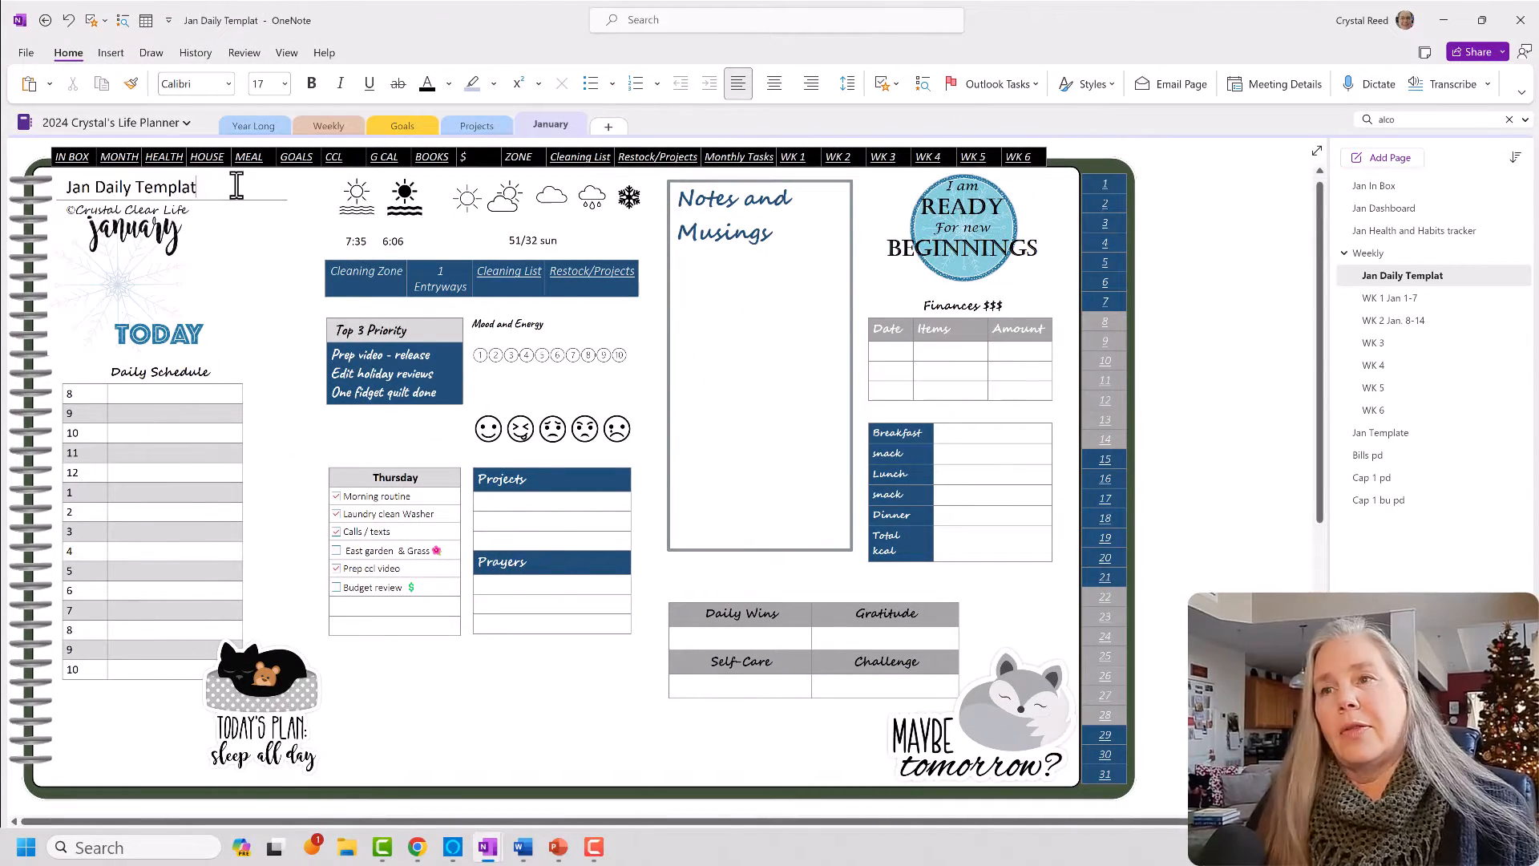
key(BackSpace)
key(BackSpace)
key(BackSpace)
key(BackSpace)
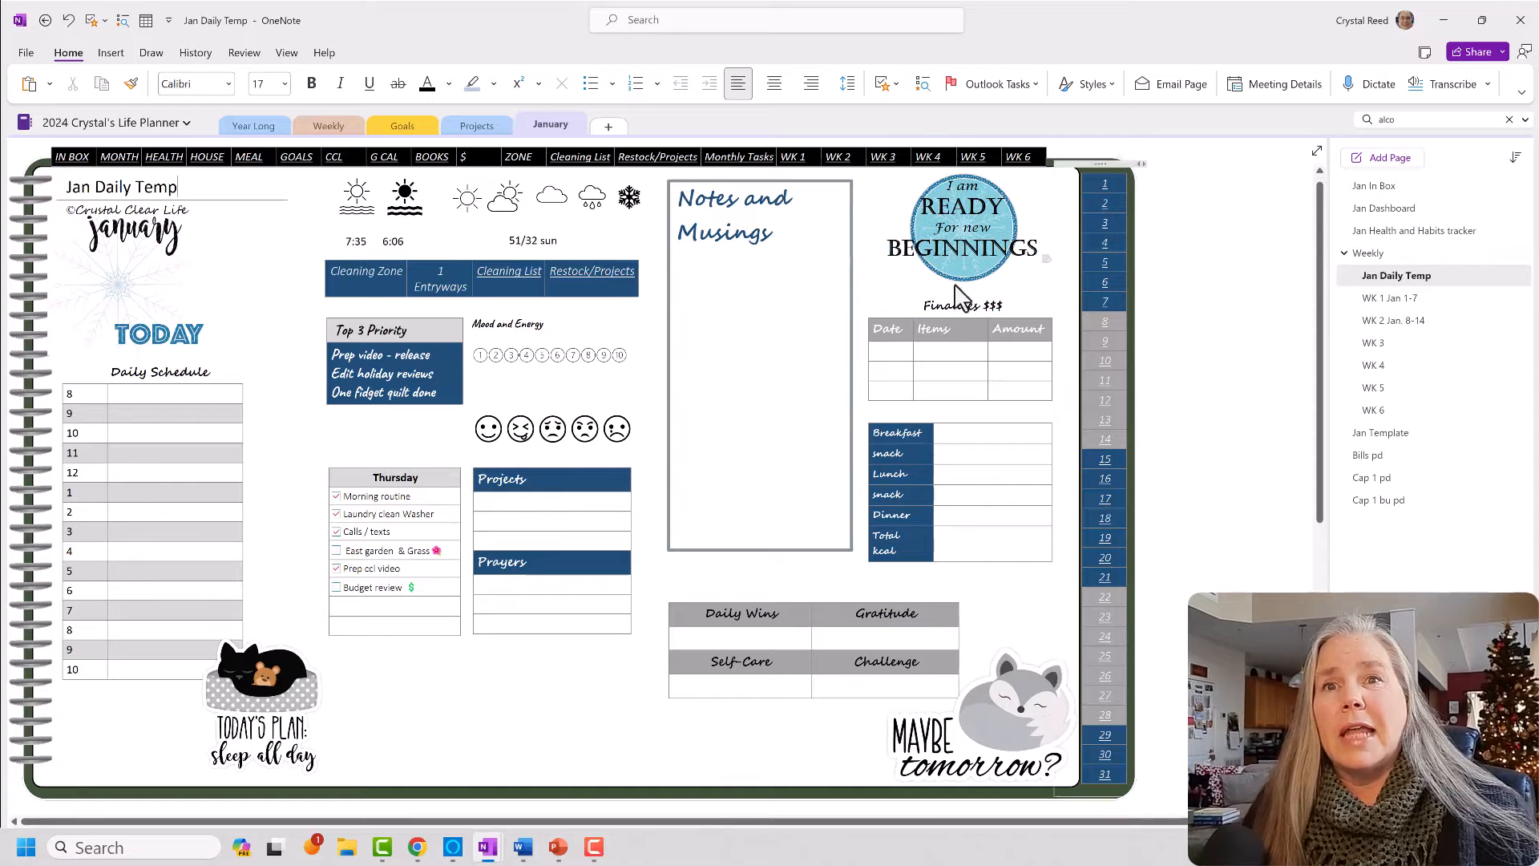
text(late)
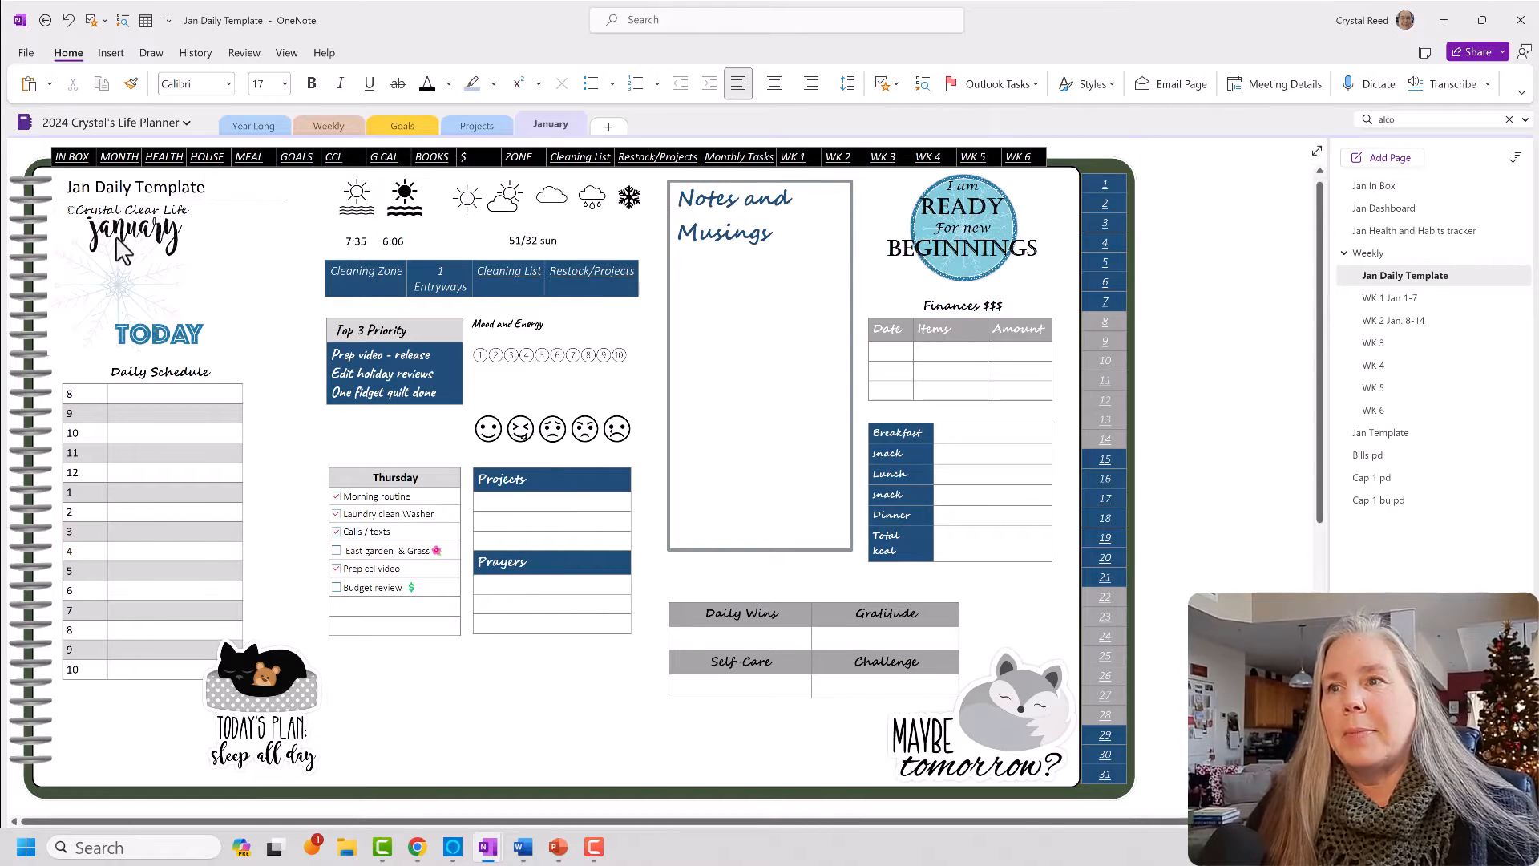
Move the January snowflake graphic off the planner page, then return it below the page title, slightly further right.
click(154, 276)
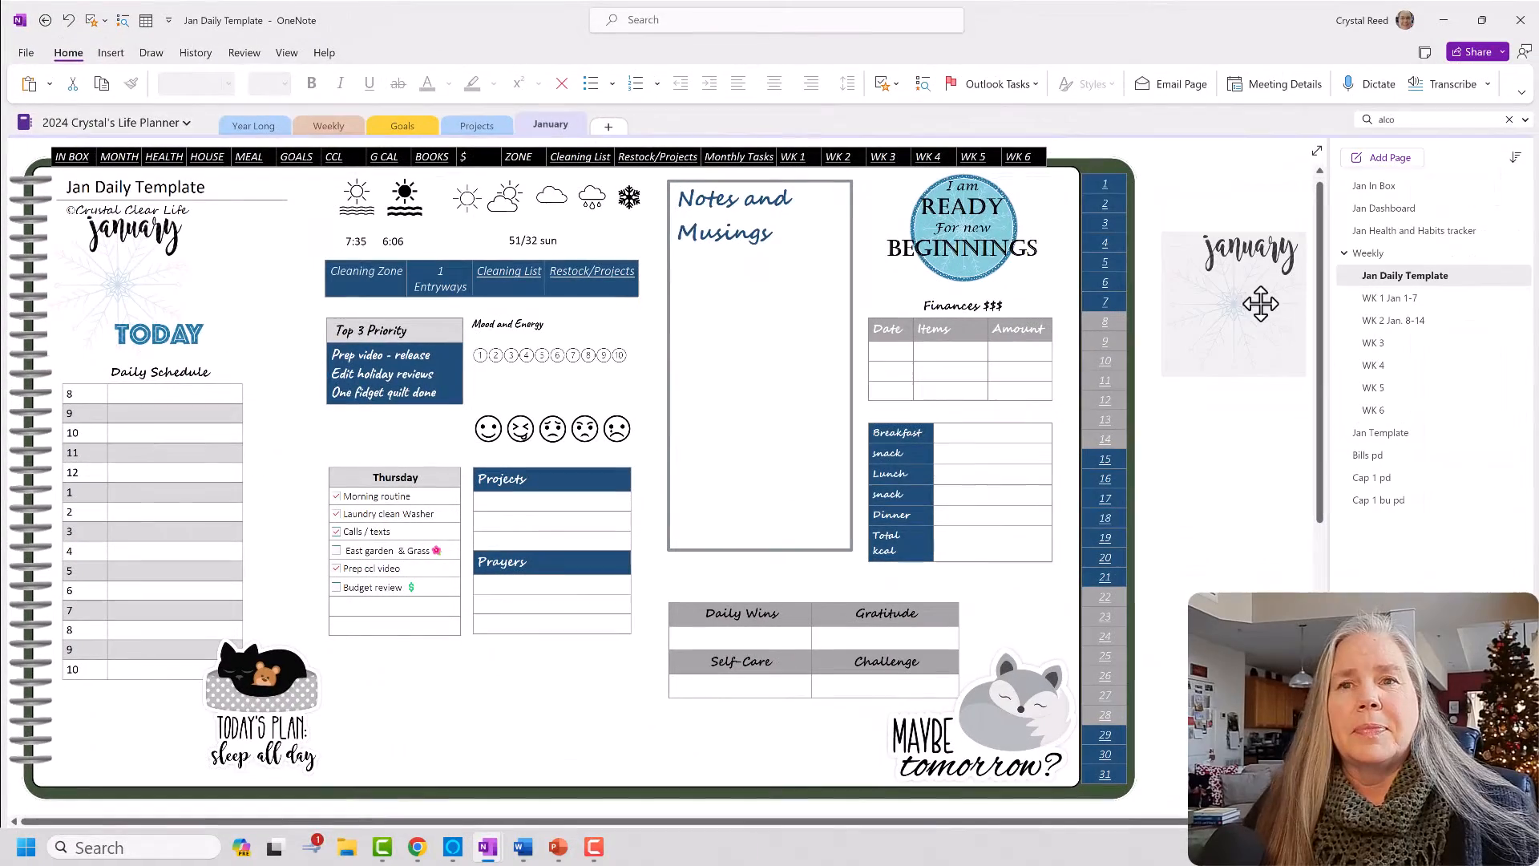
drag(1261, 302, 1255, 241)
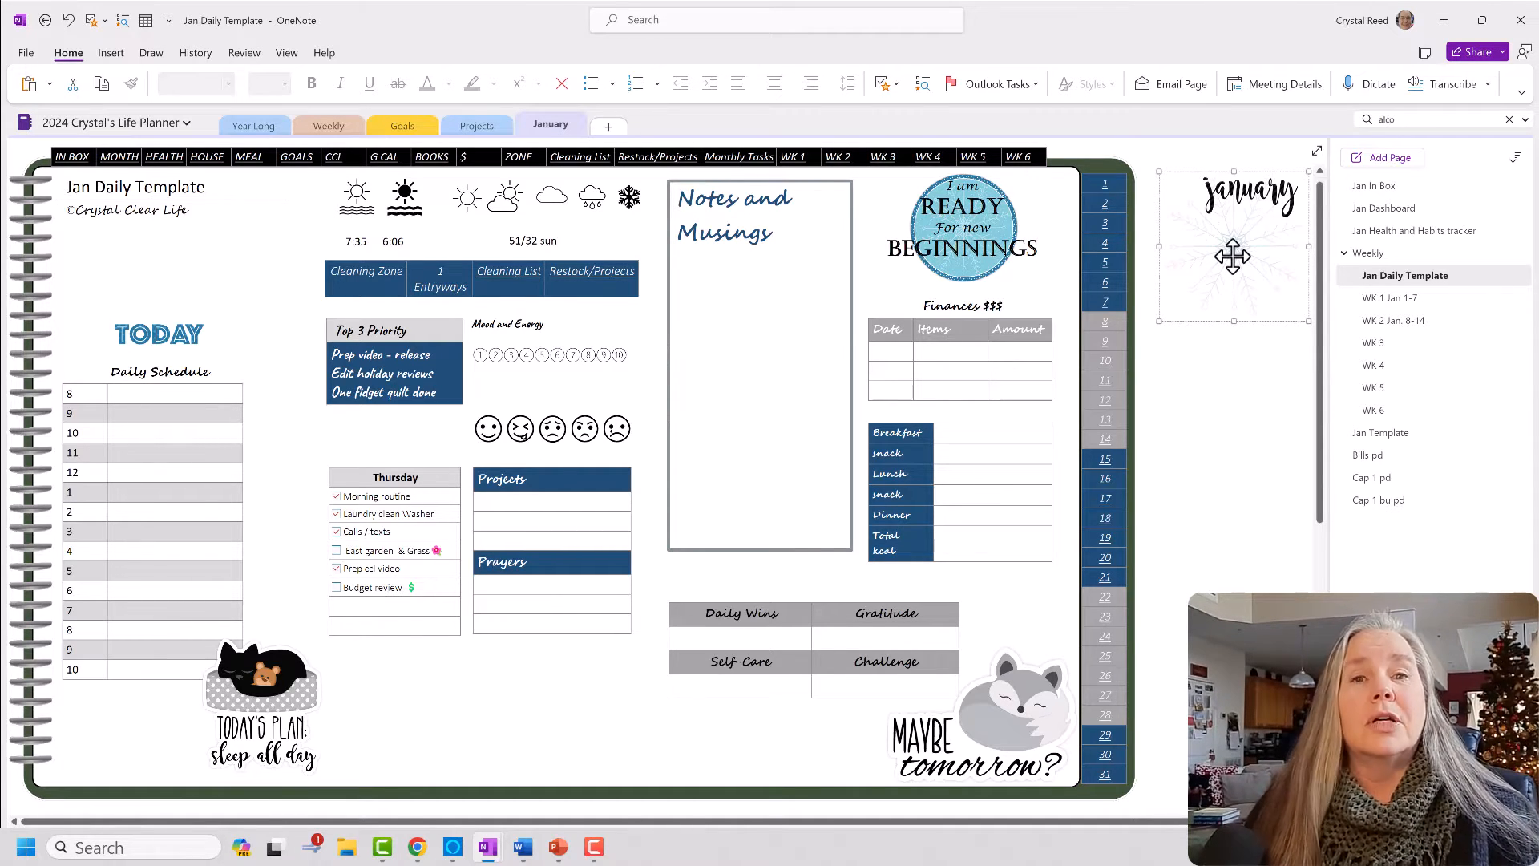
drag(1220, 255, 143, 301)
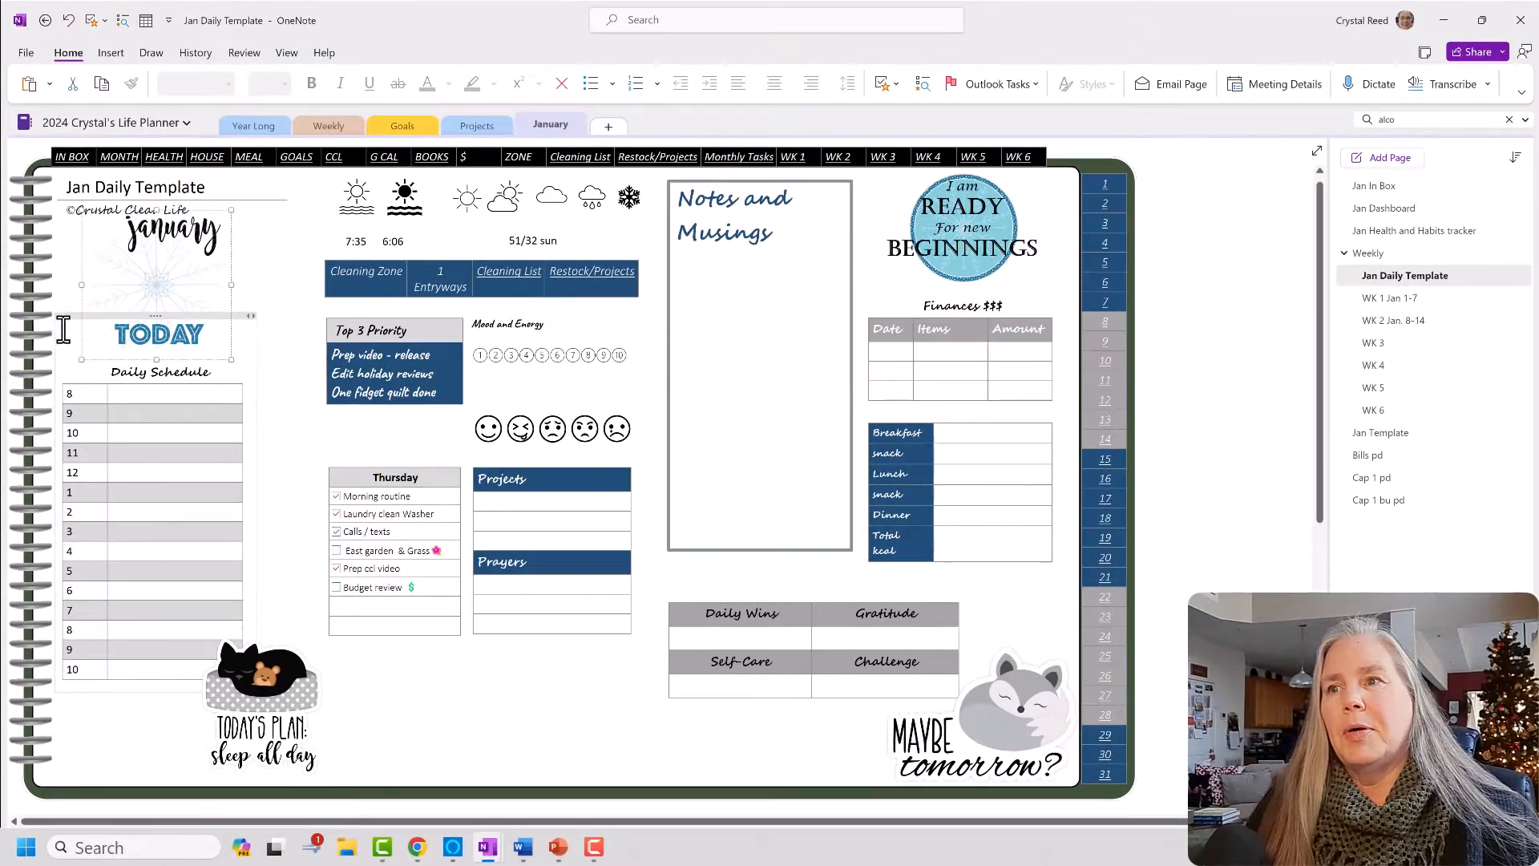
Move the Today and Daily Schedule container off the planner into the blank area beside the date tabs.
drag(66, 321, 1155, 170)
scroll(1076, 824, right, 2)
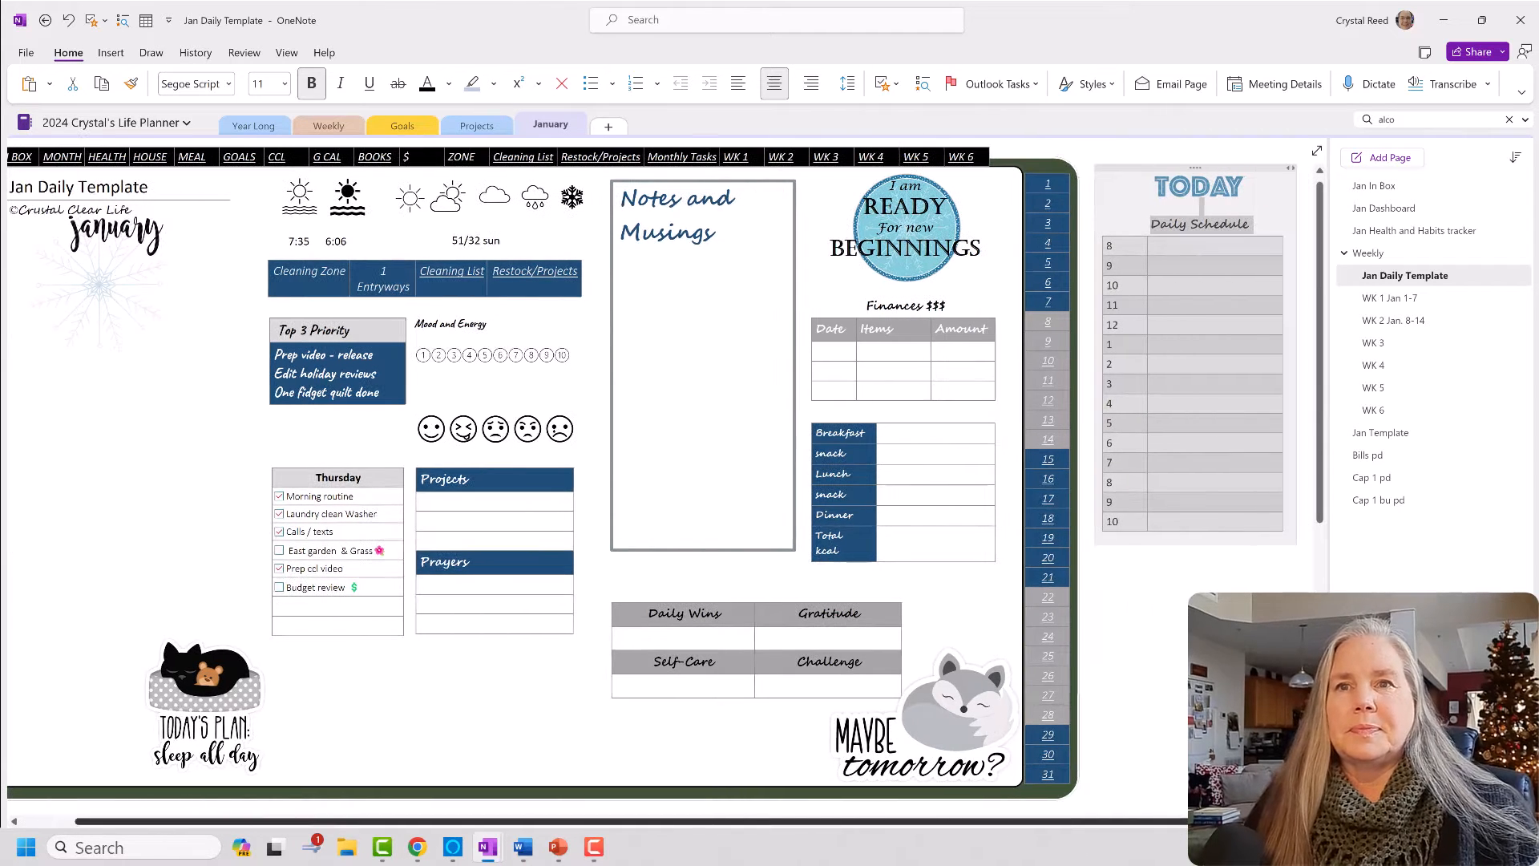
click(1226, 347)
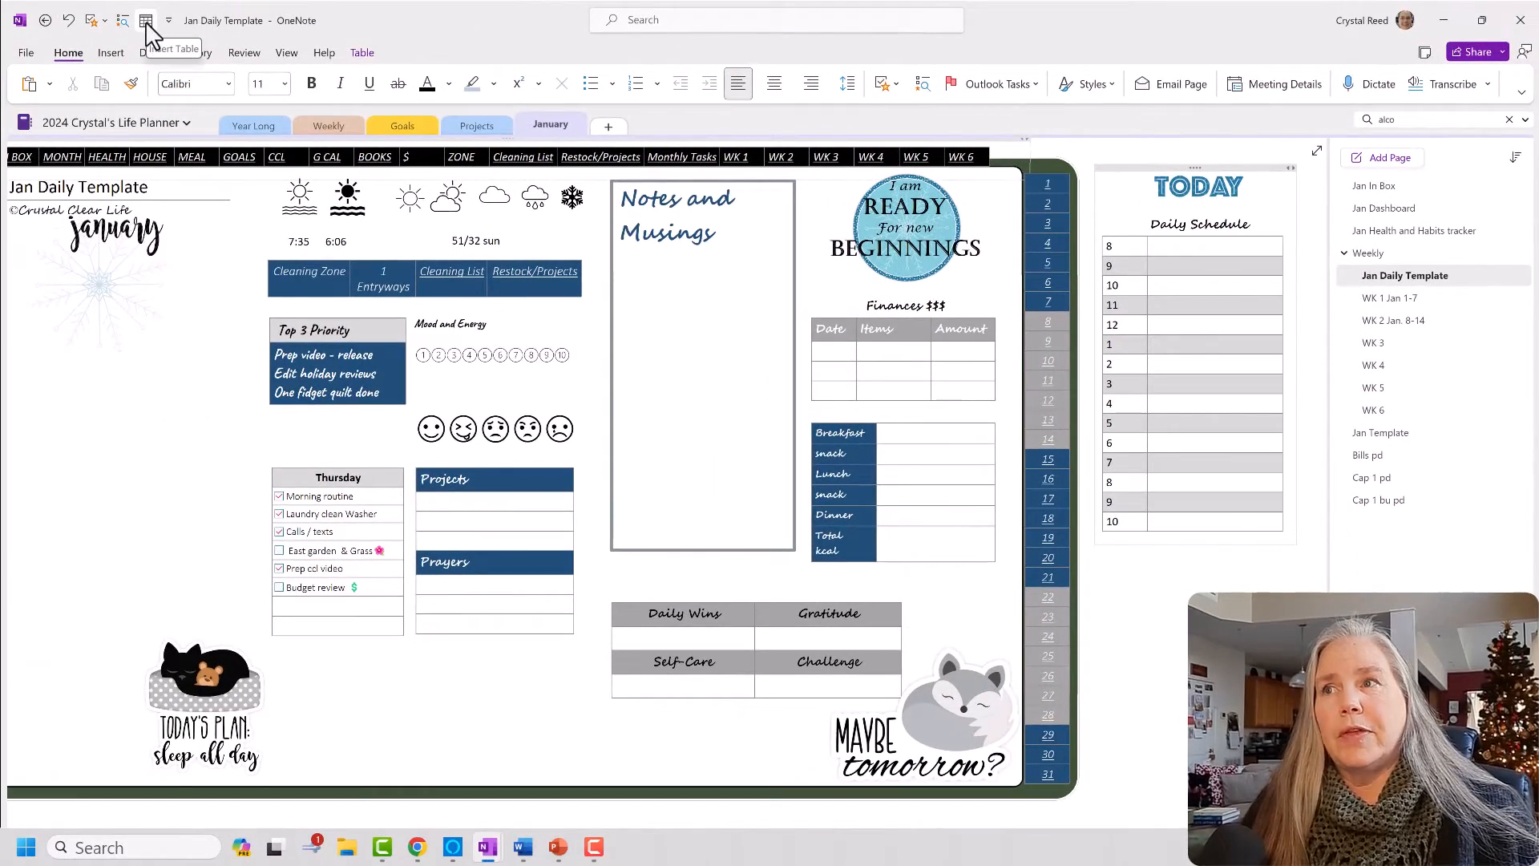
click(111, 53)
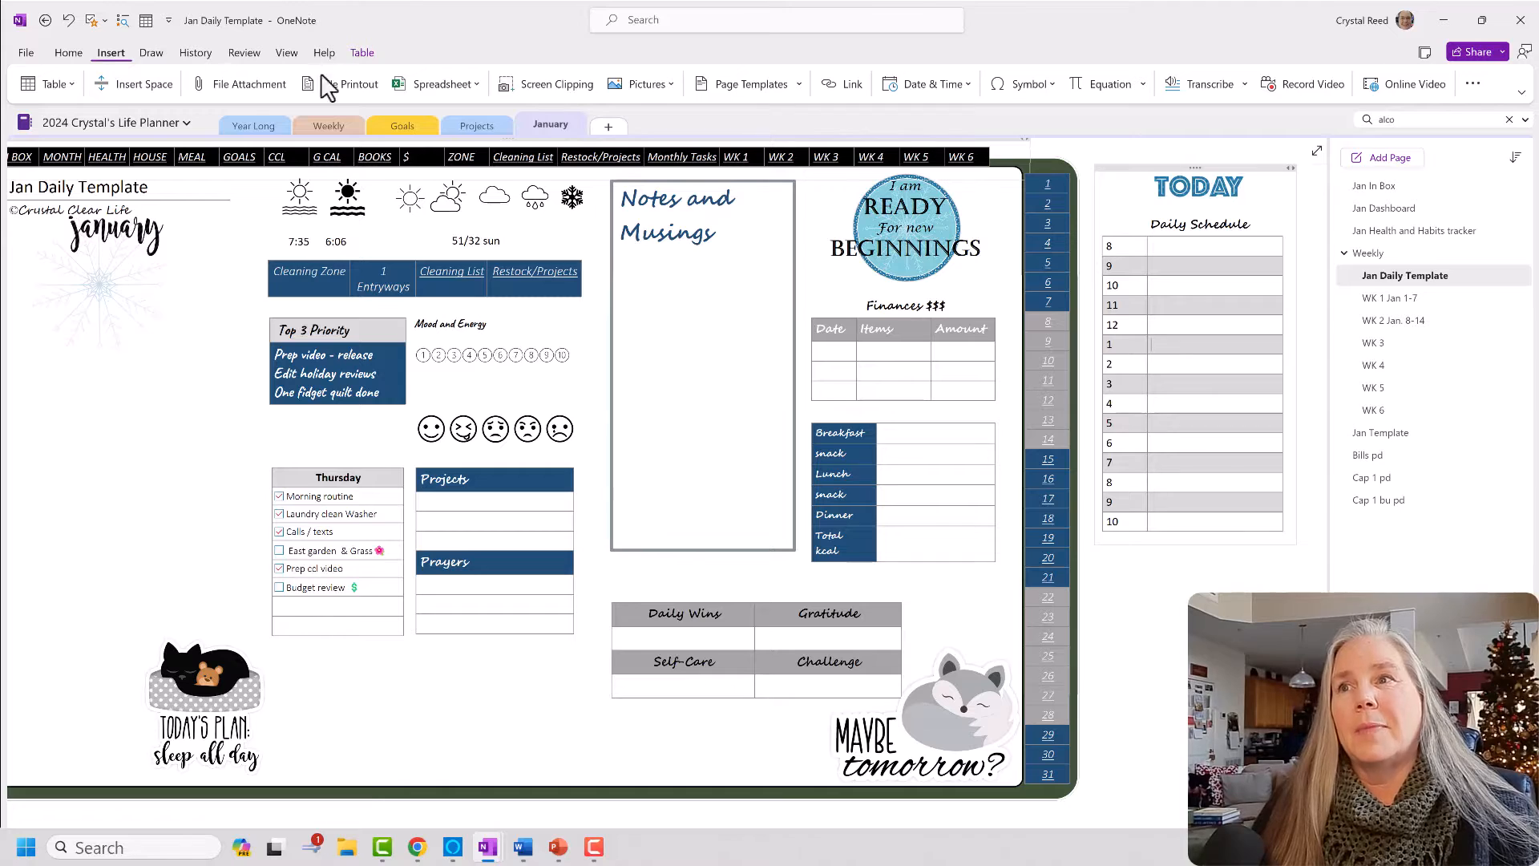
Place the Today and Daily Schedule container on the planner page, directly under the January heading and over its snowflake.
drag(1095, 179, 100, 303)
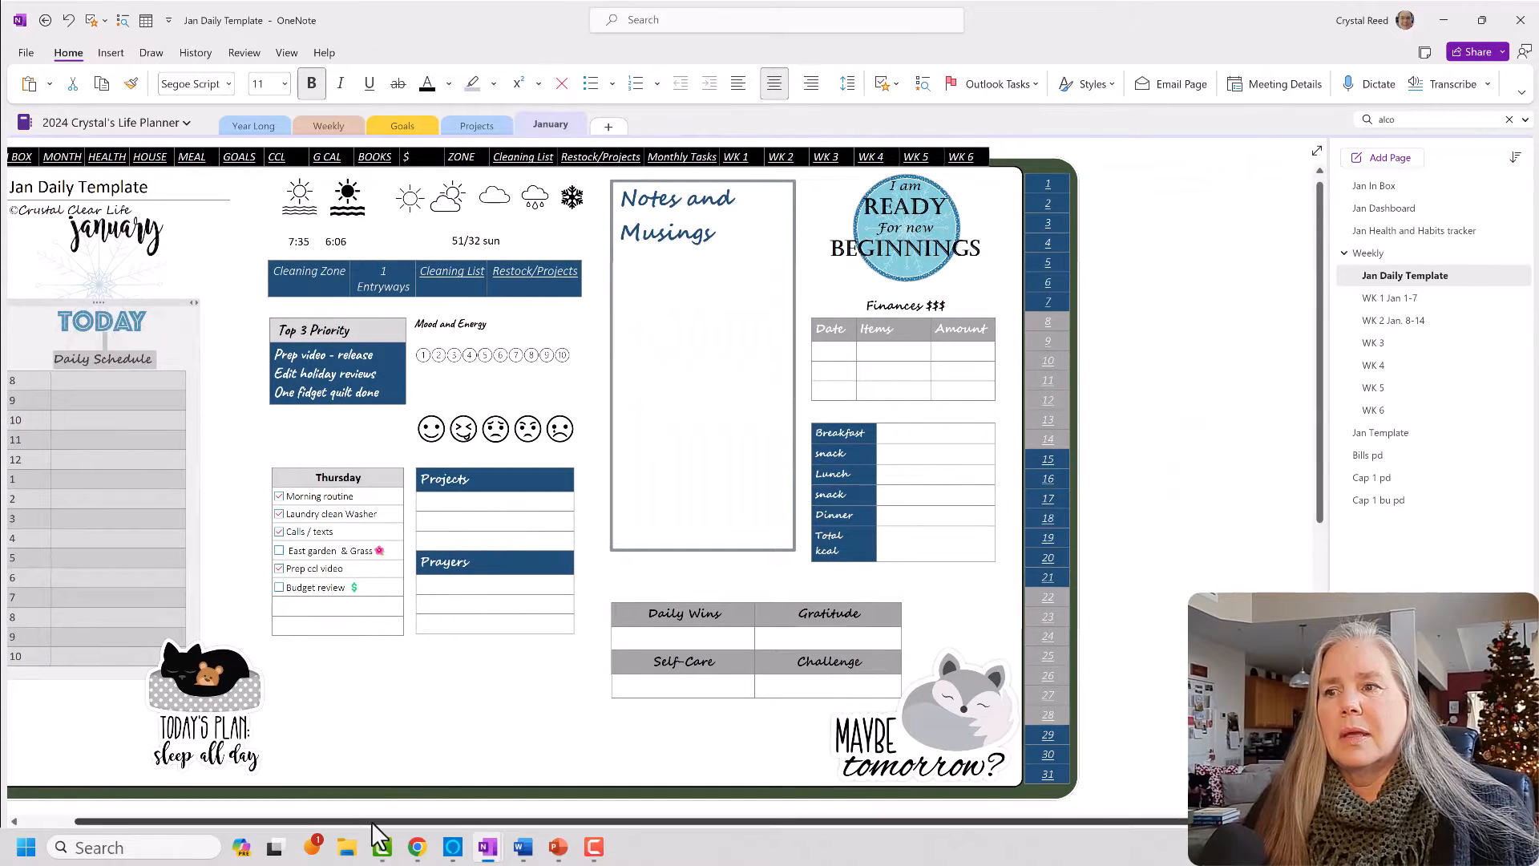
drag(371, 822, 343, 821)
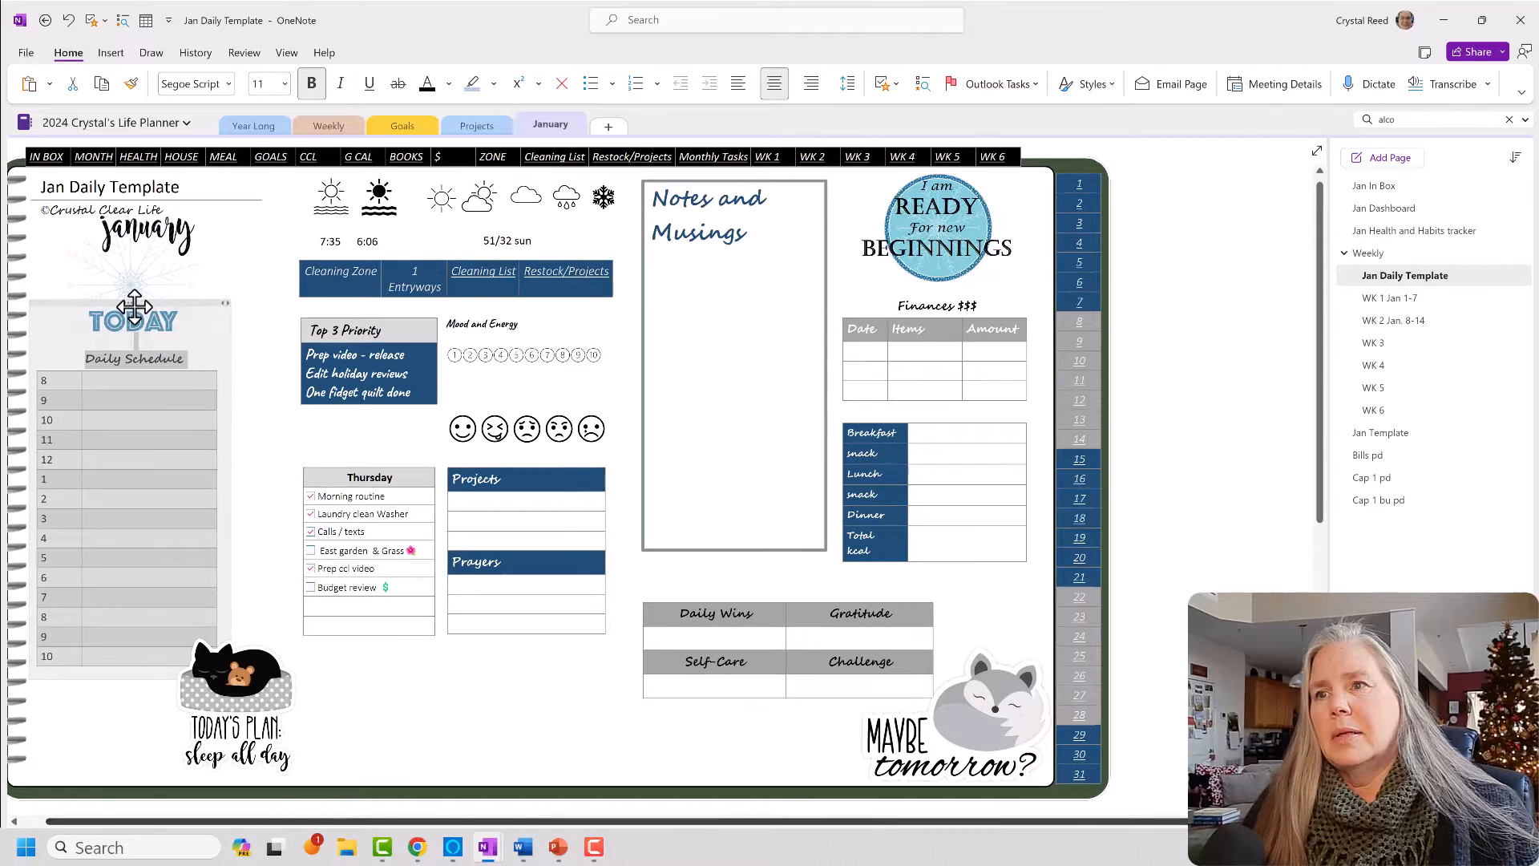
drag(134, 302, 134, 265)
click(1140, 238)
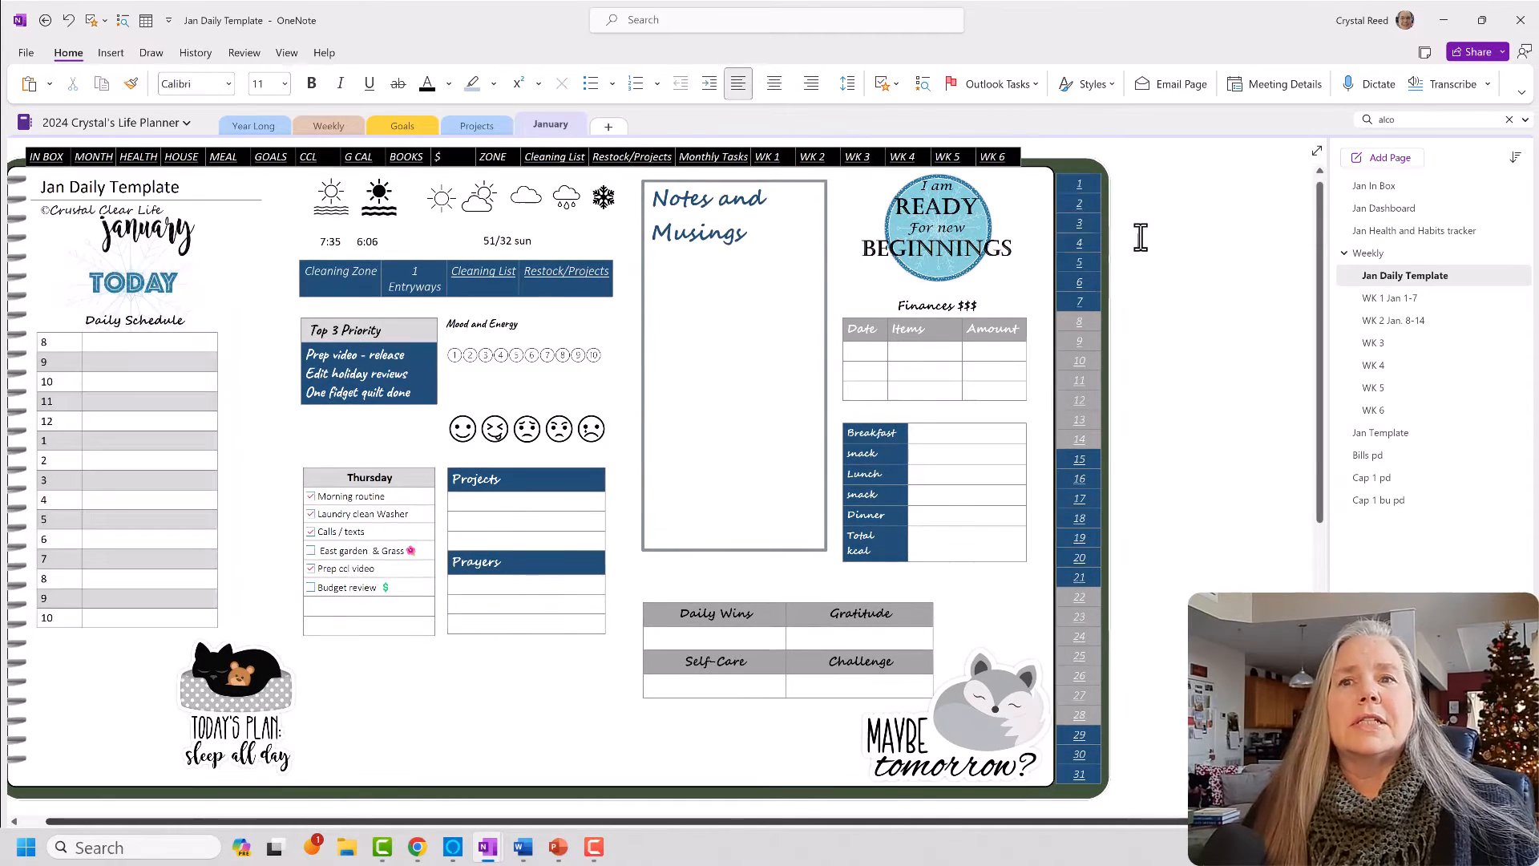
Insert a table with two columns and eight rows in the blank area beside the planner's date tabs.
click(1134, 215)
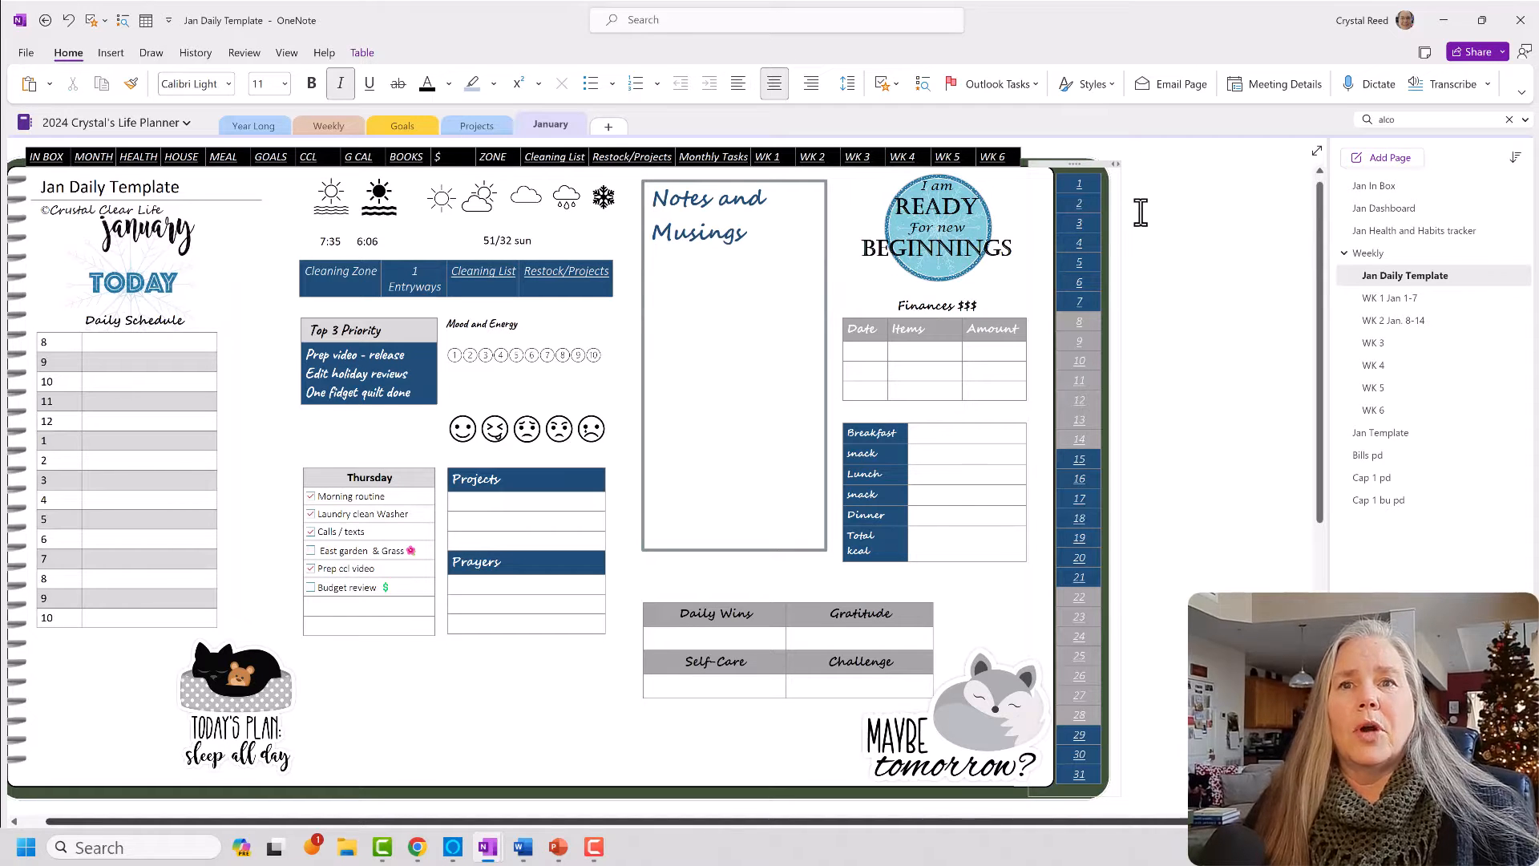
click(1140, 217)
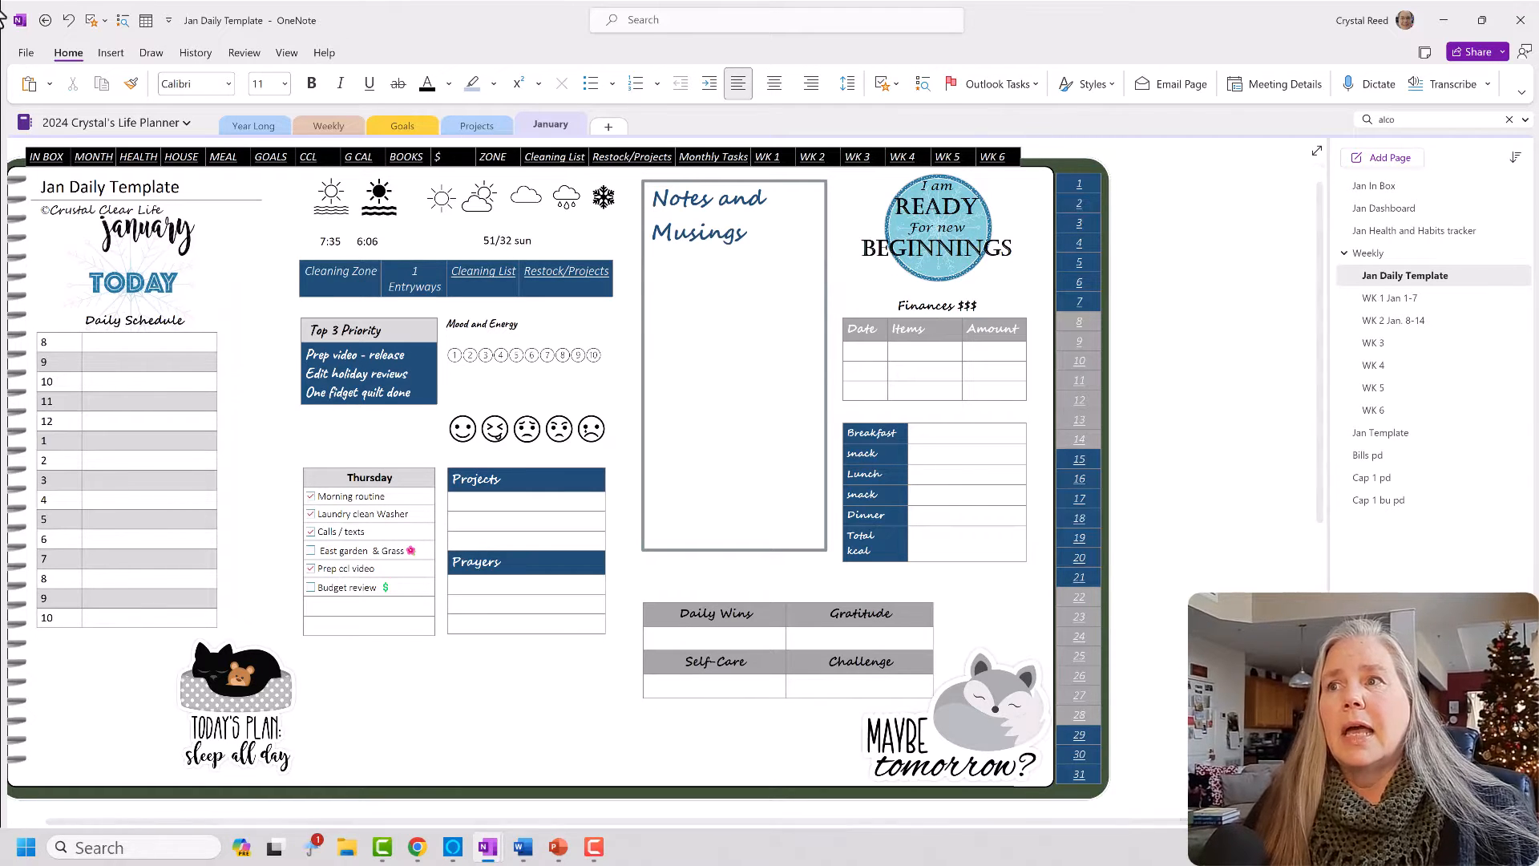
click(111, 53)
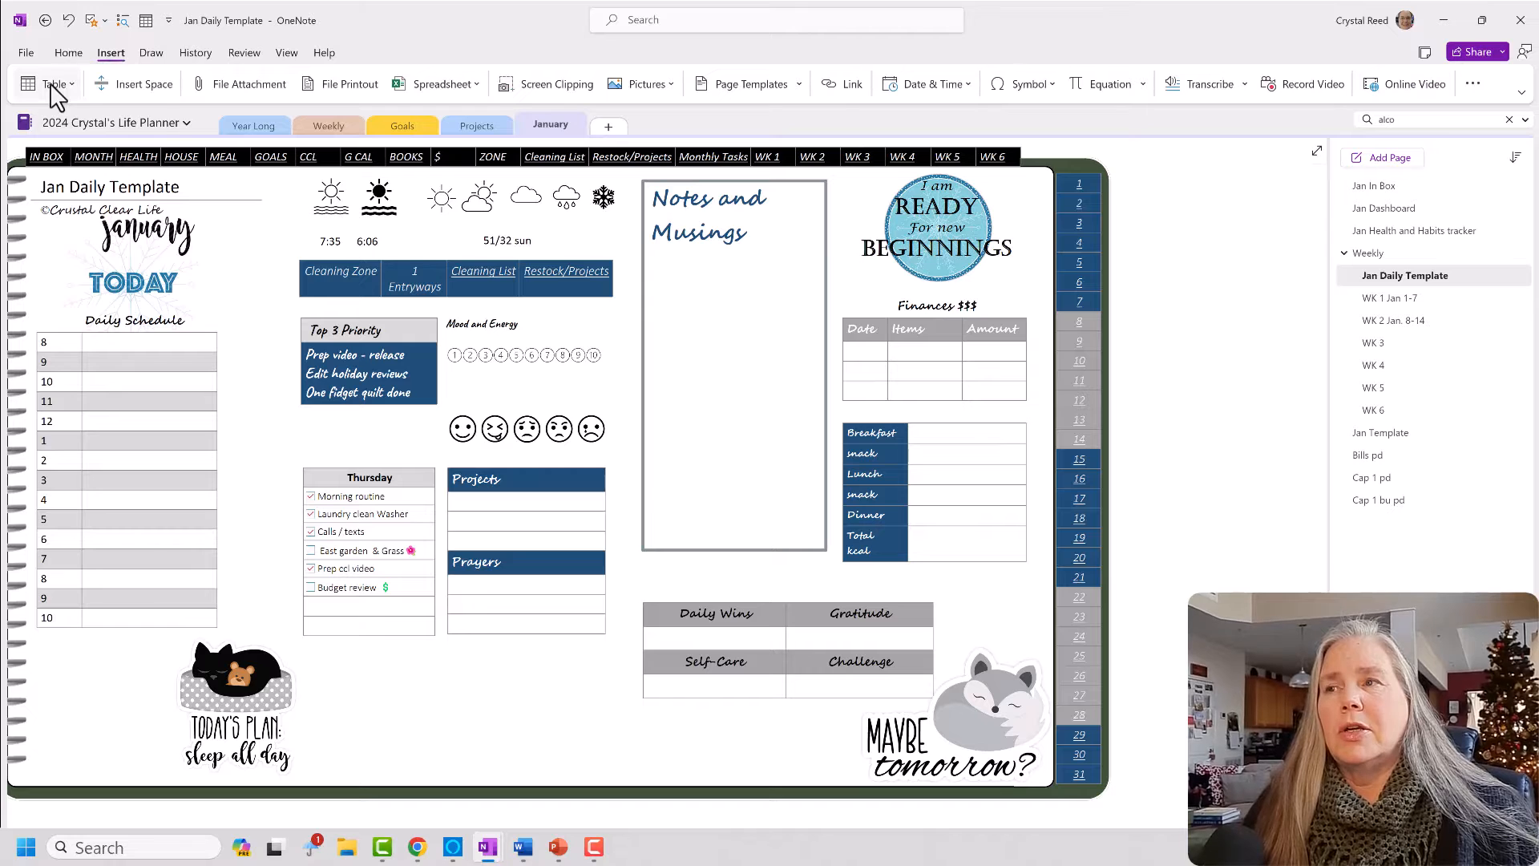
click(54, 85)
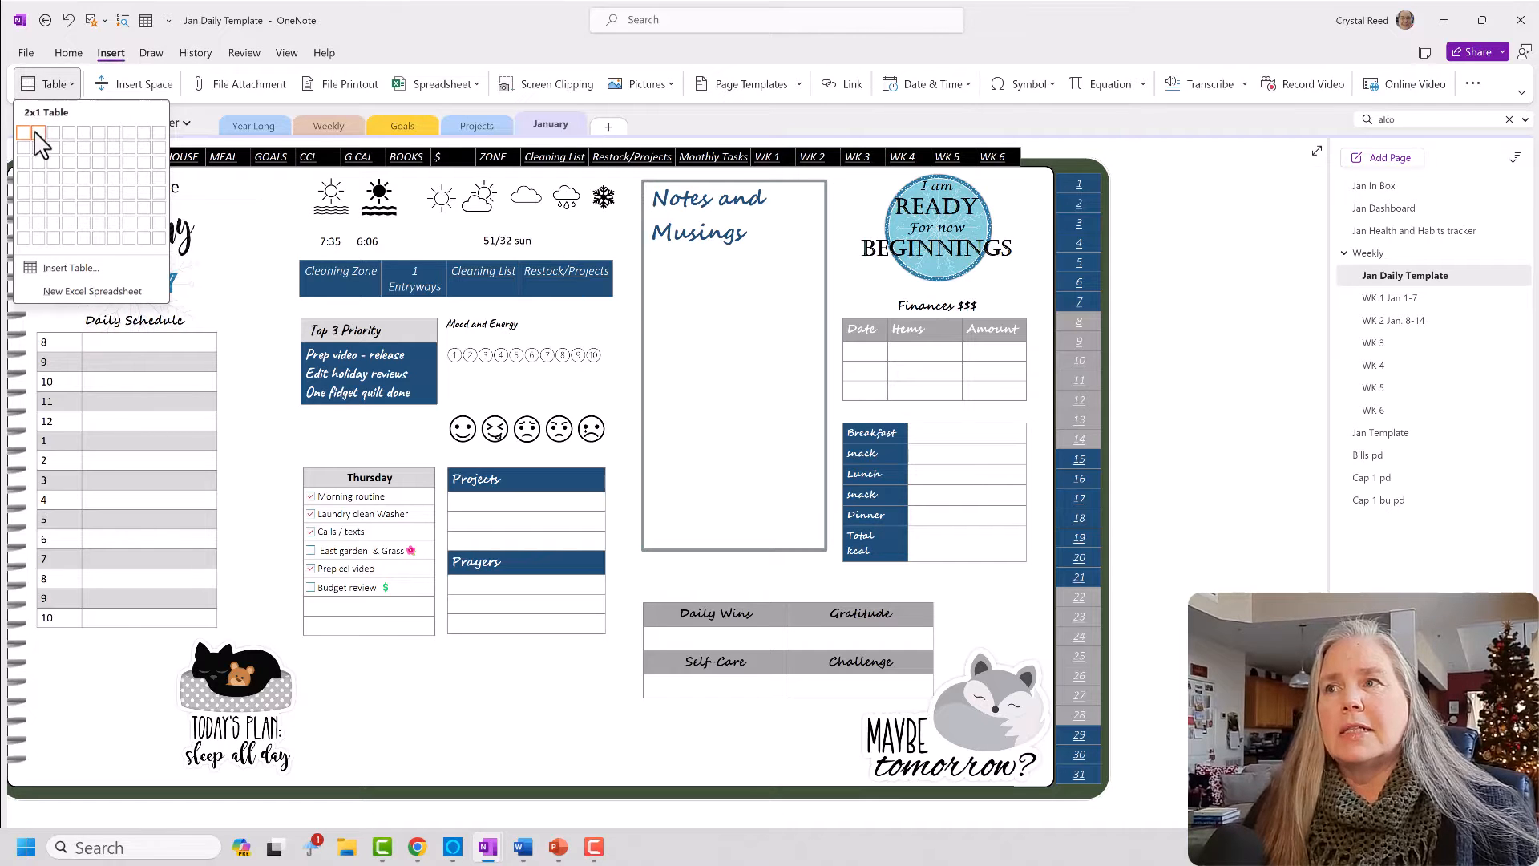
click(42, 238)
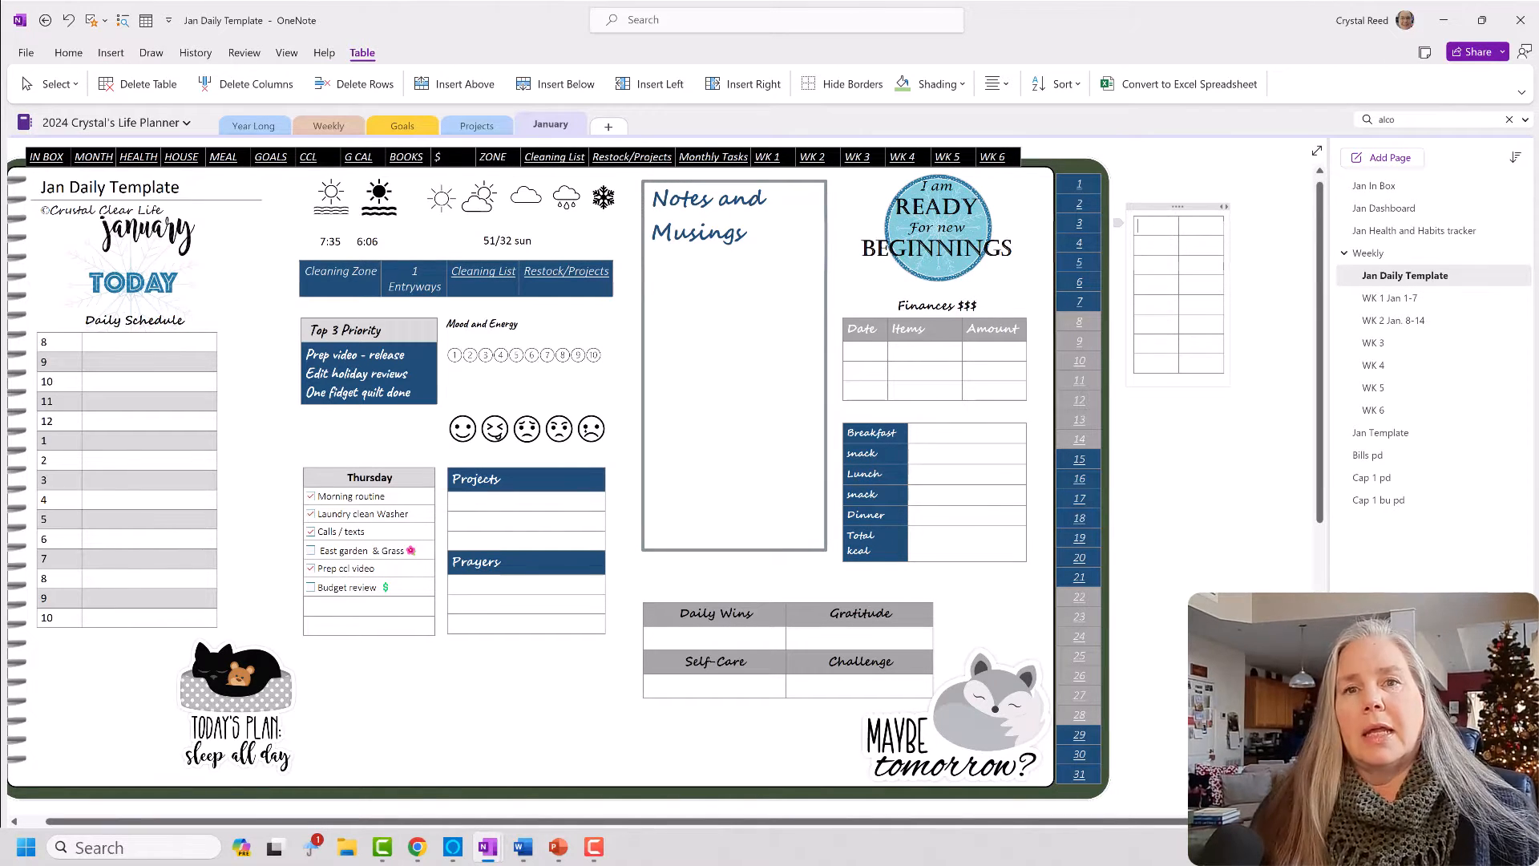
Fill the new table's first column with the times 8, 9, 10, 11, 1130, 12 and 1230.
text(8)
click(1155, 246)
text(9)
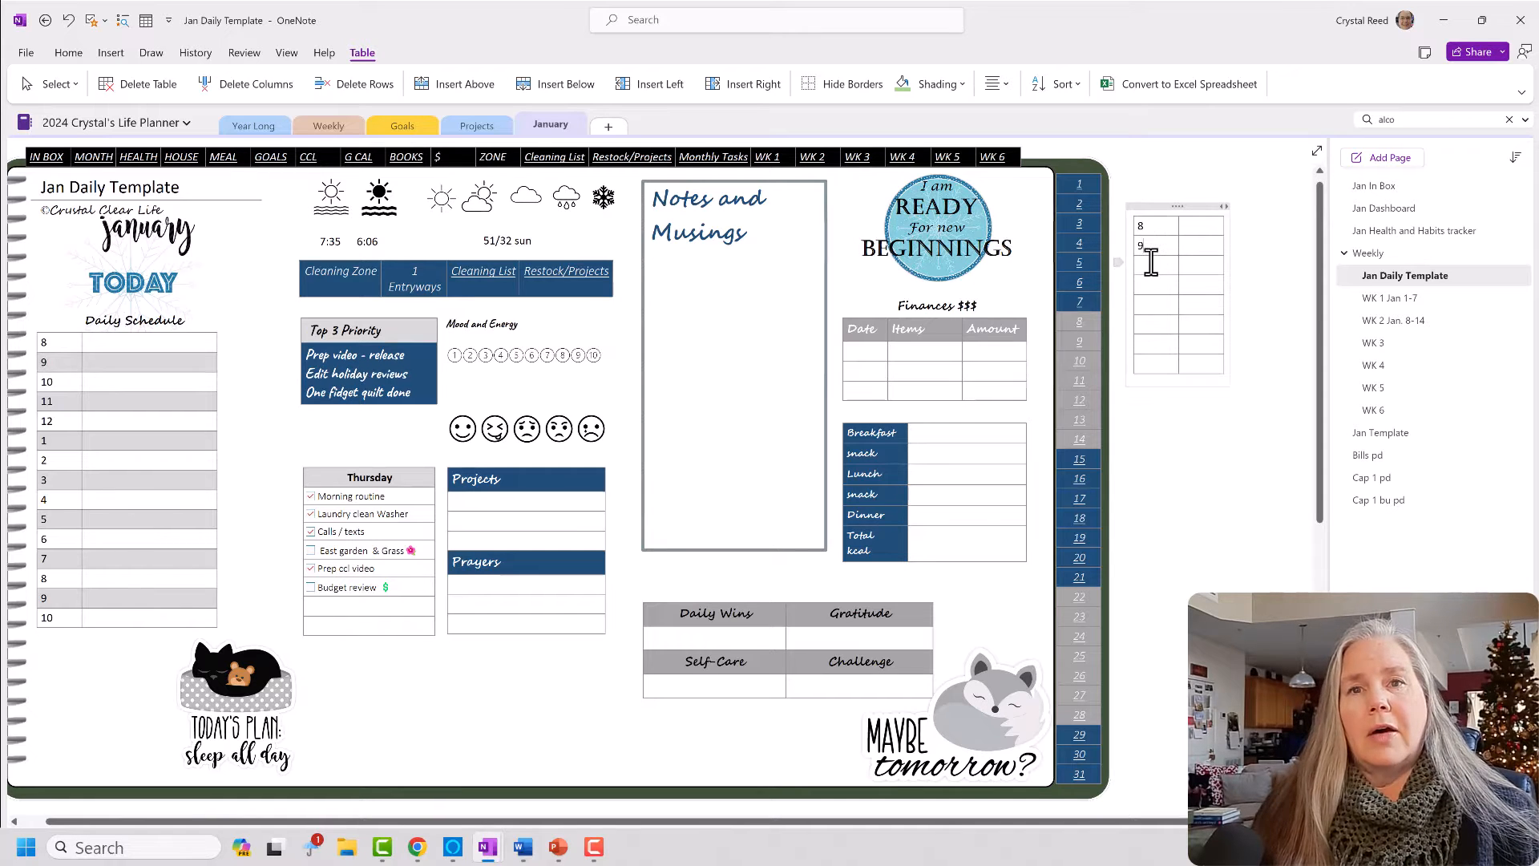
click(1151, 263)
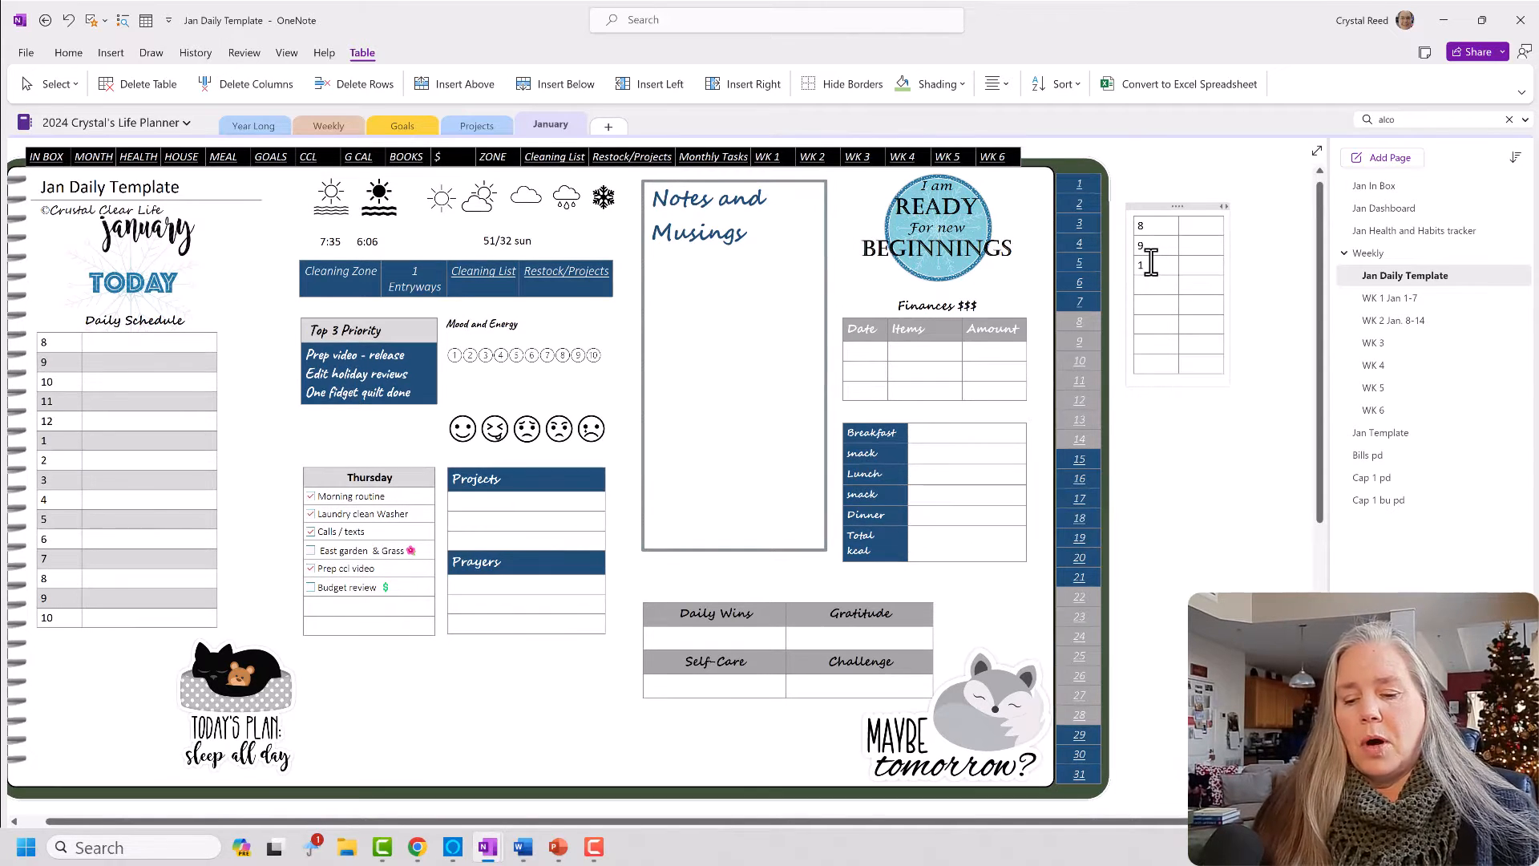
text(10)
click(1152, 286)
text(11)
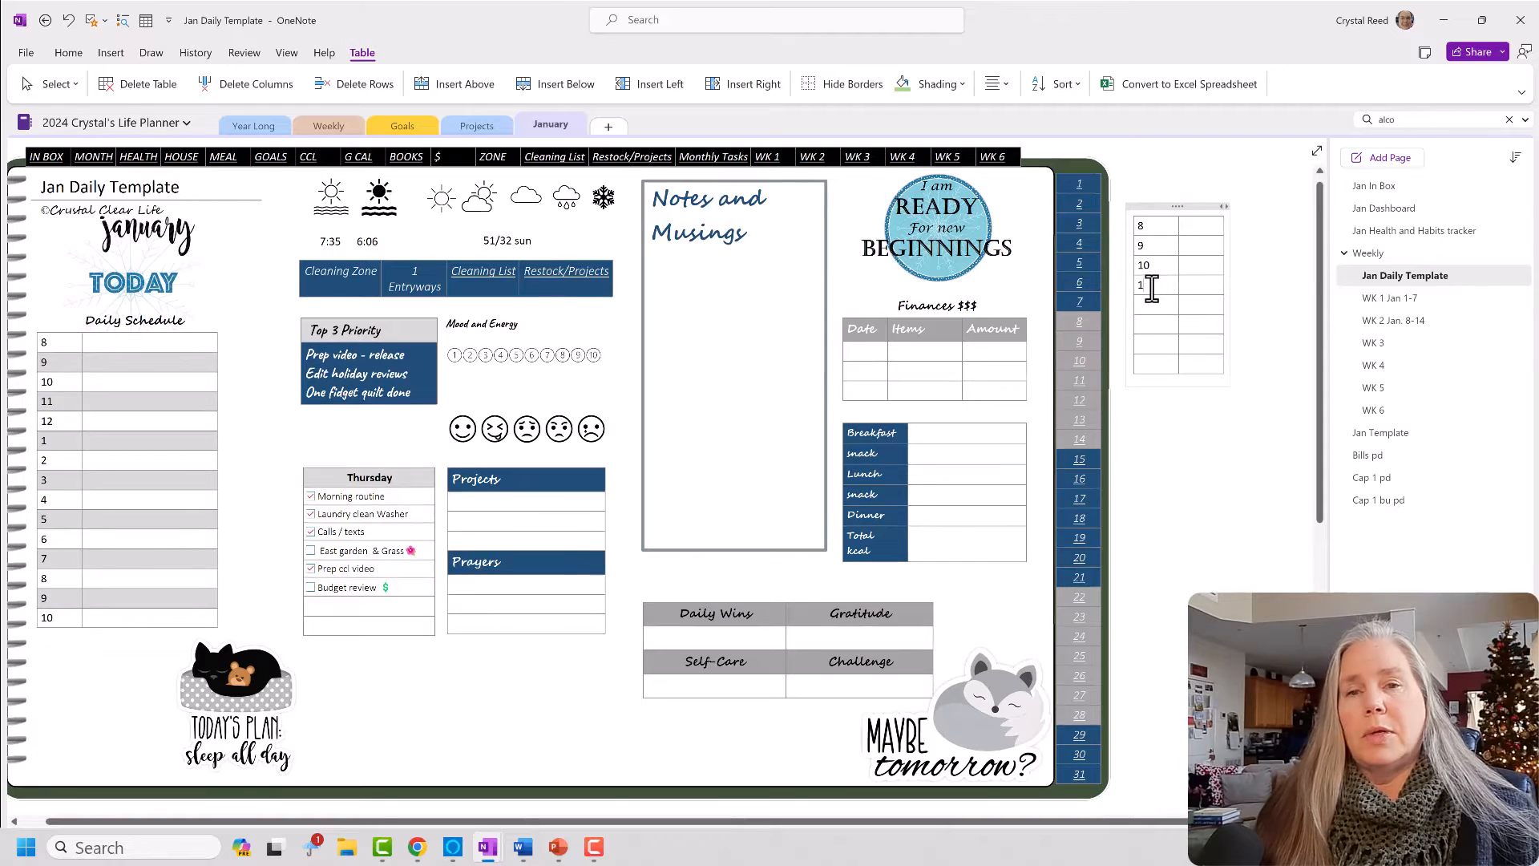
click(1155, 303)
text(11)
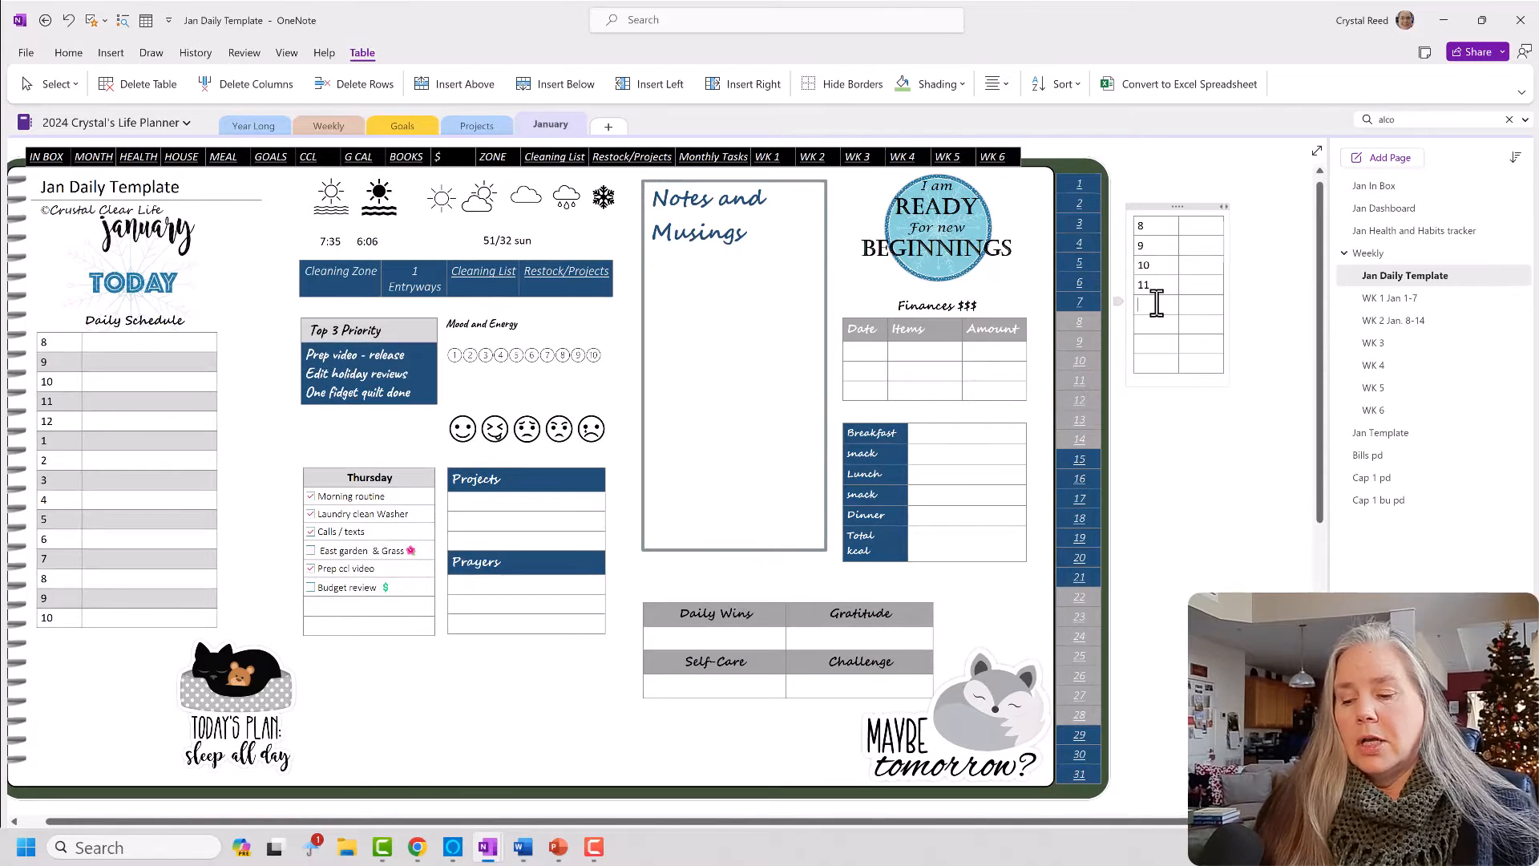
text(30)
click(1150, 325)
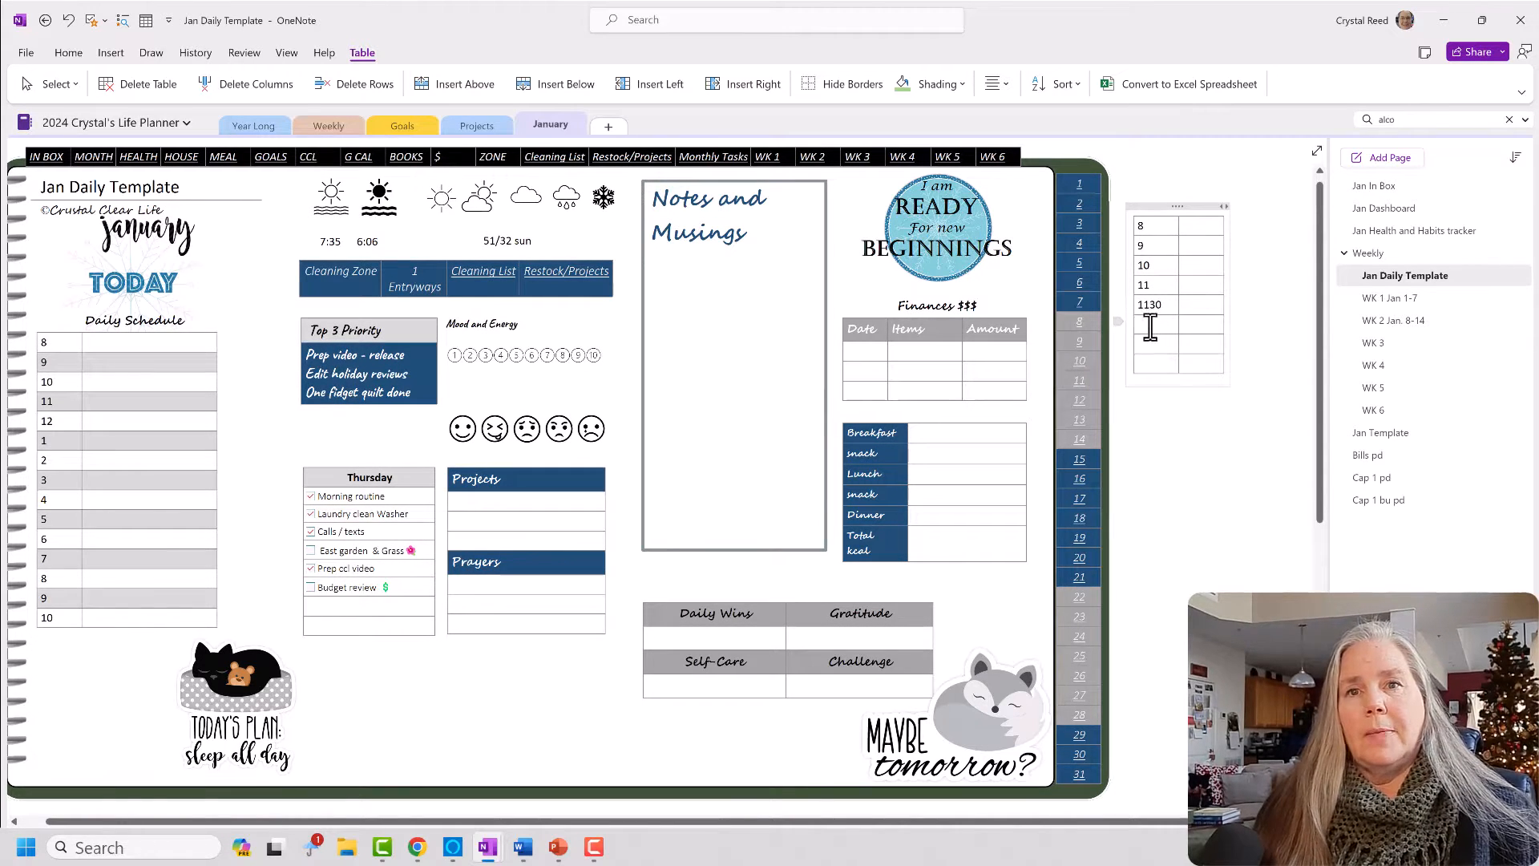
text(12)
click(1150, 346)
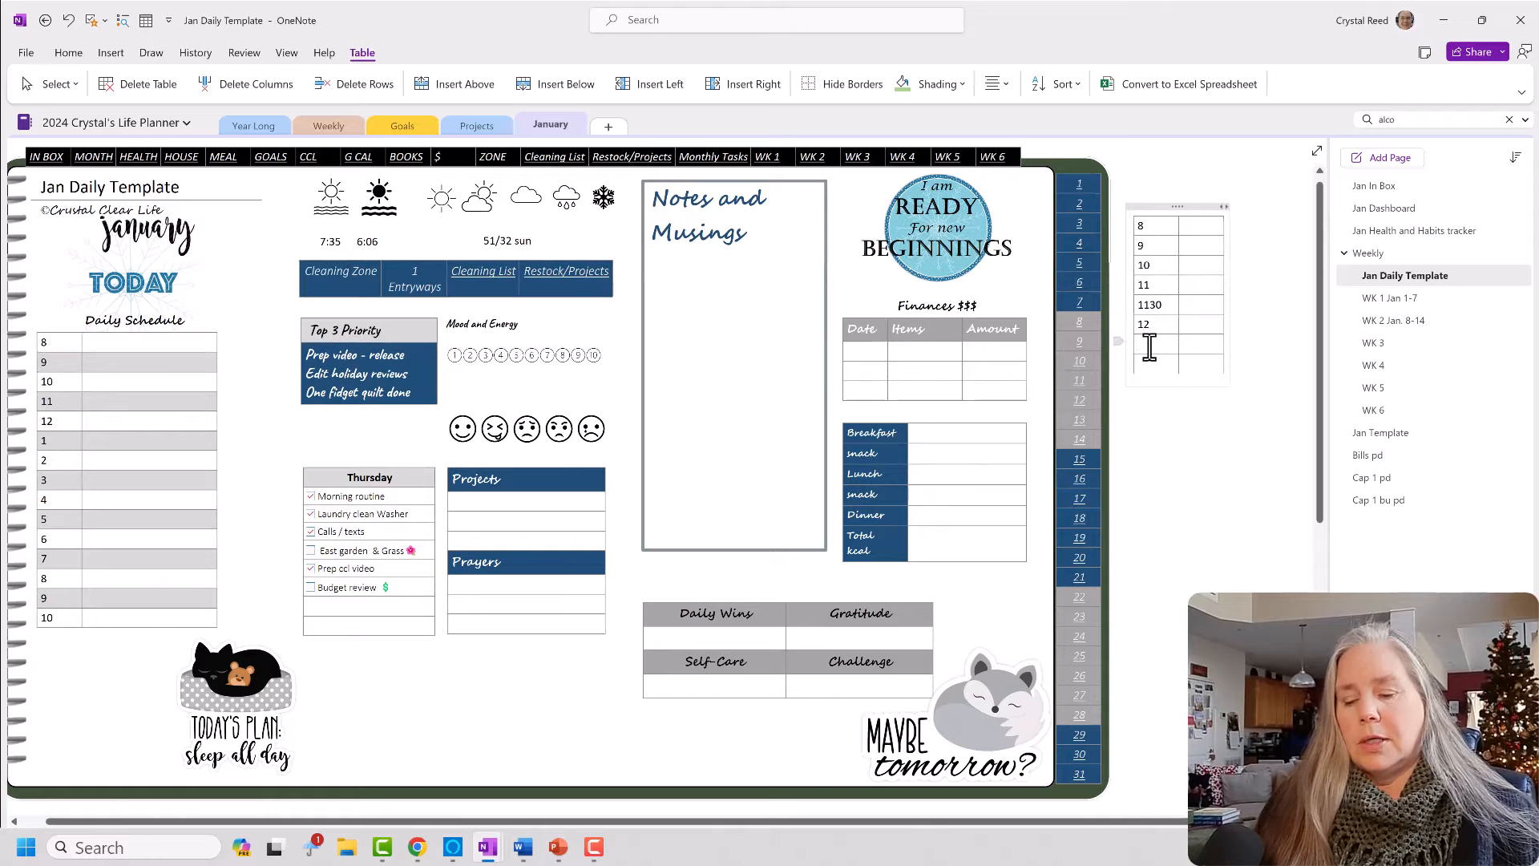
text(1230)
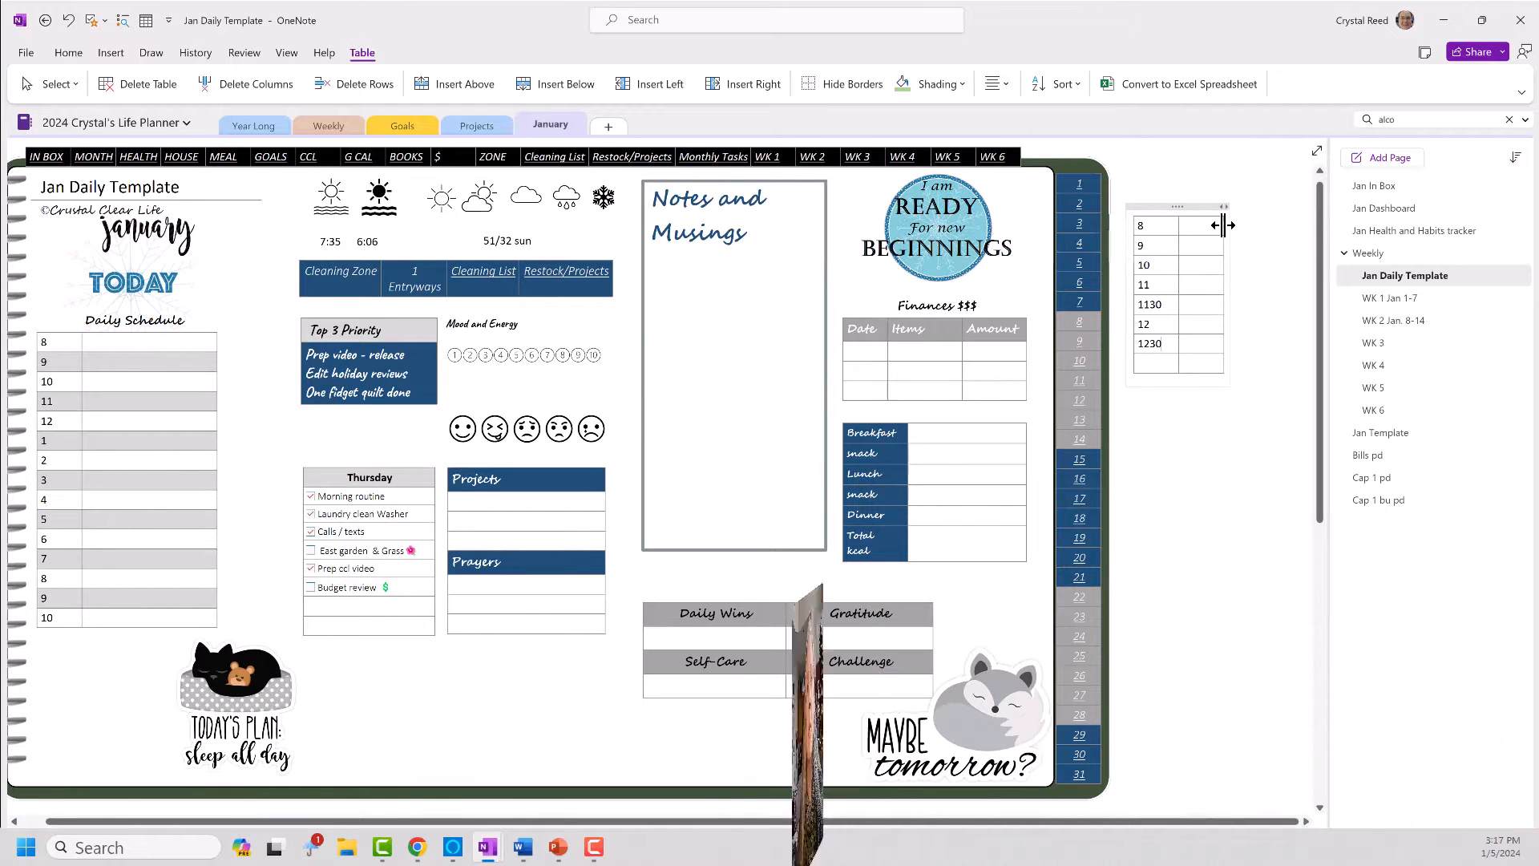
Widen the new table's second column to about twice its width.
drag(1222, 225, 1284, 228)
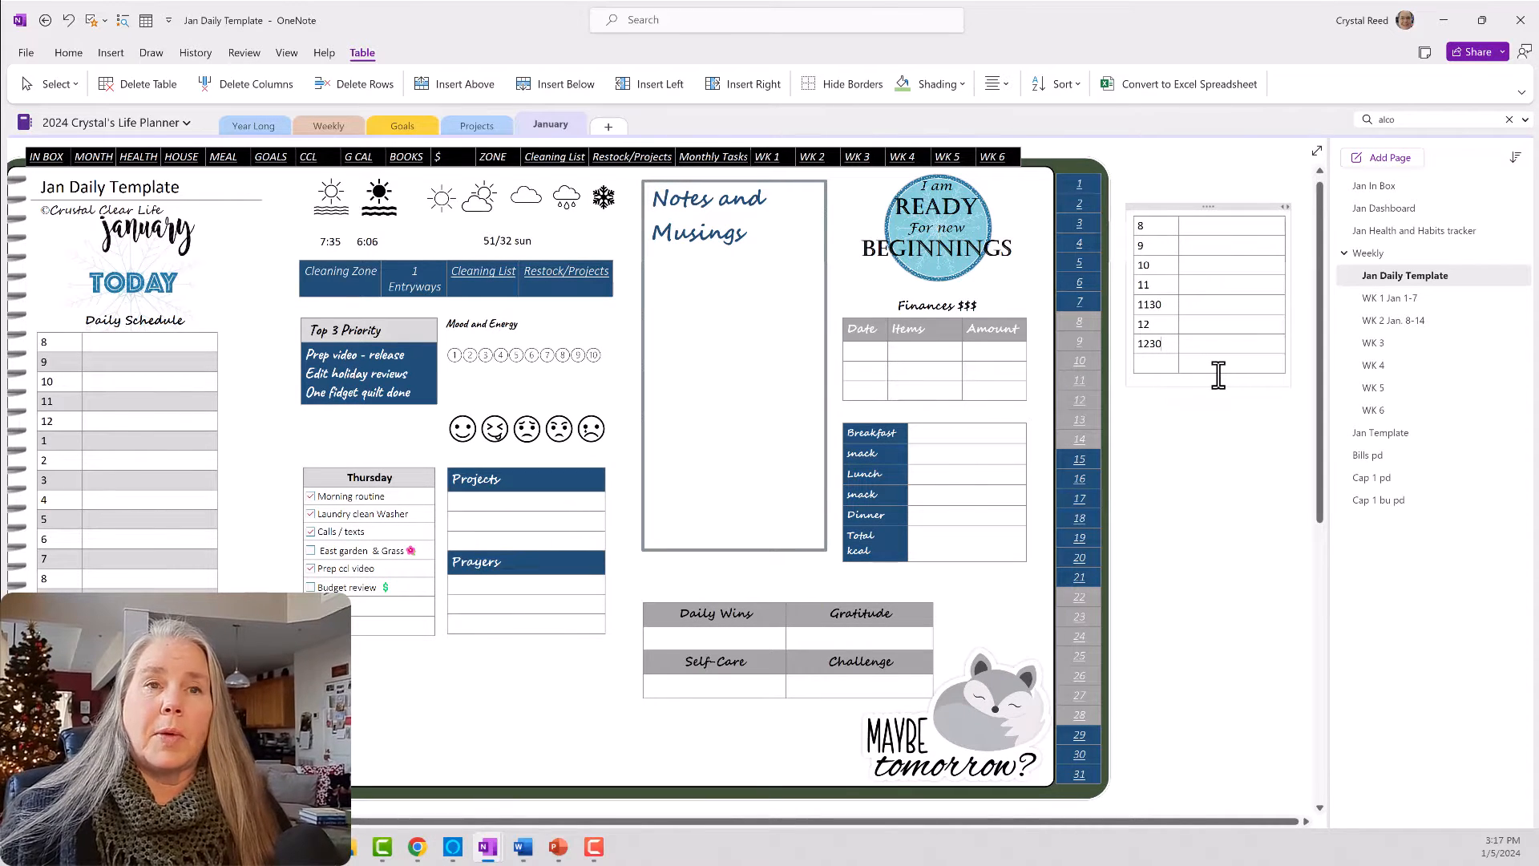
click(1195, 413)
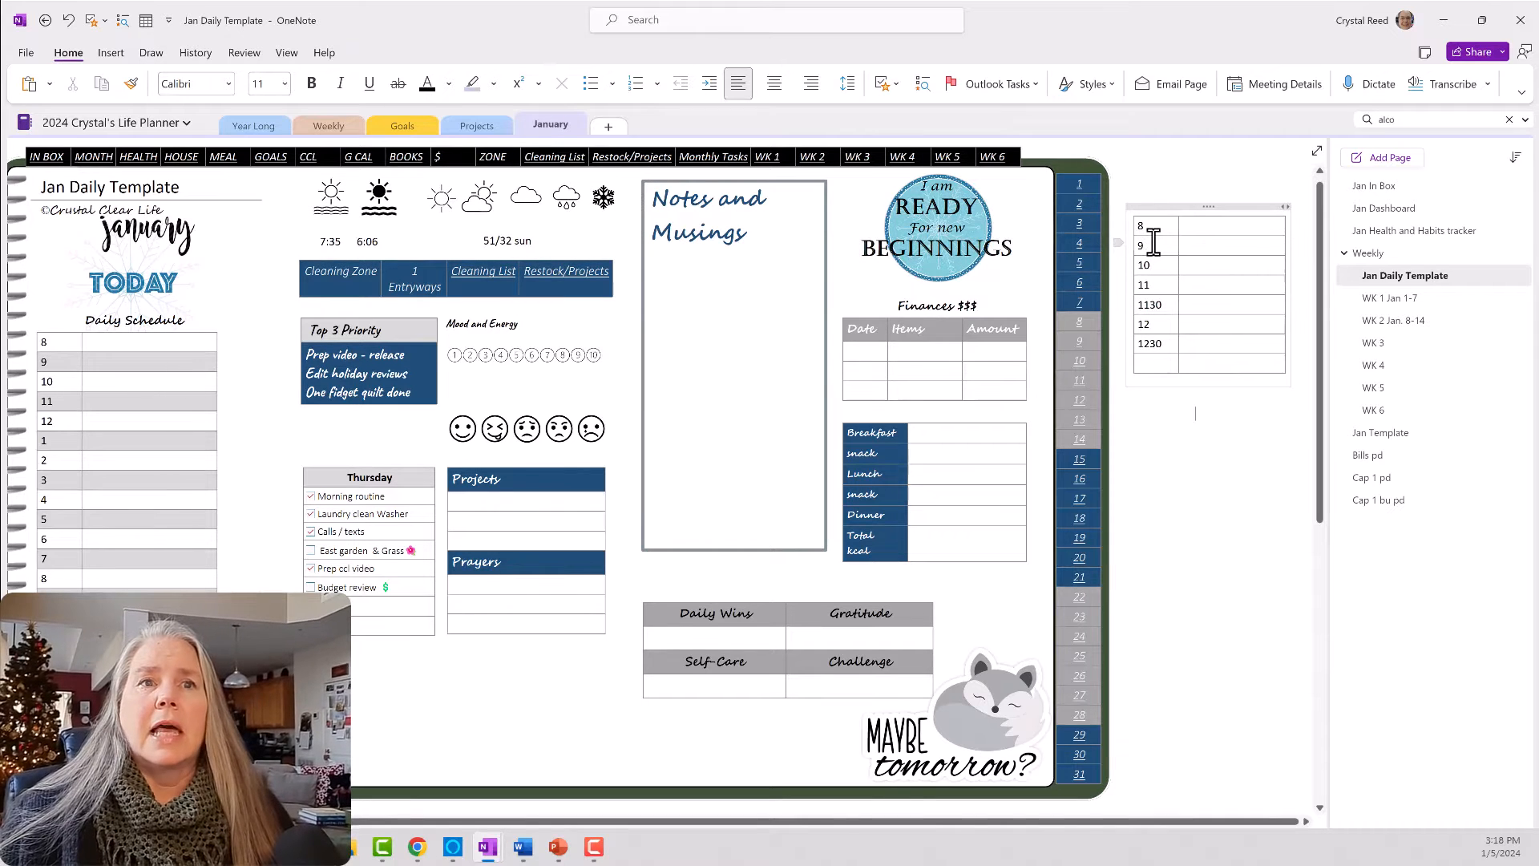
Shade every other row of the new table light blue: the 9, 11 and 12 rows and the empty last row.
drag(1153, 242, 1191, 247)
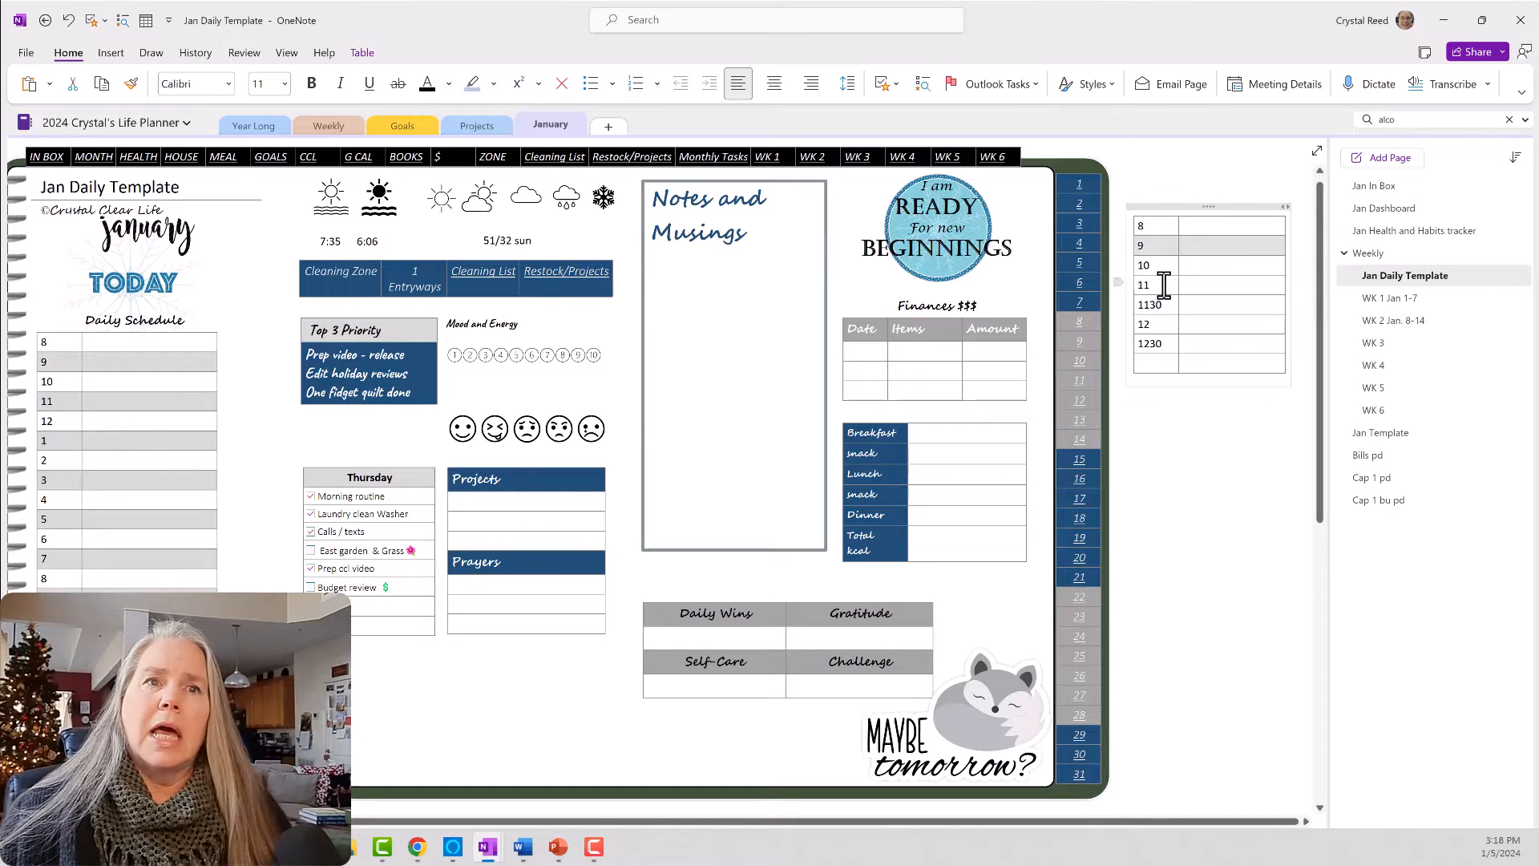
mouse_move(1172, 285)
mouse_down()
mouse_move(1195, 283)
mouse_move(1190, 365)
mouse_up()
key(ctrl+y)
key(ctrl+y)
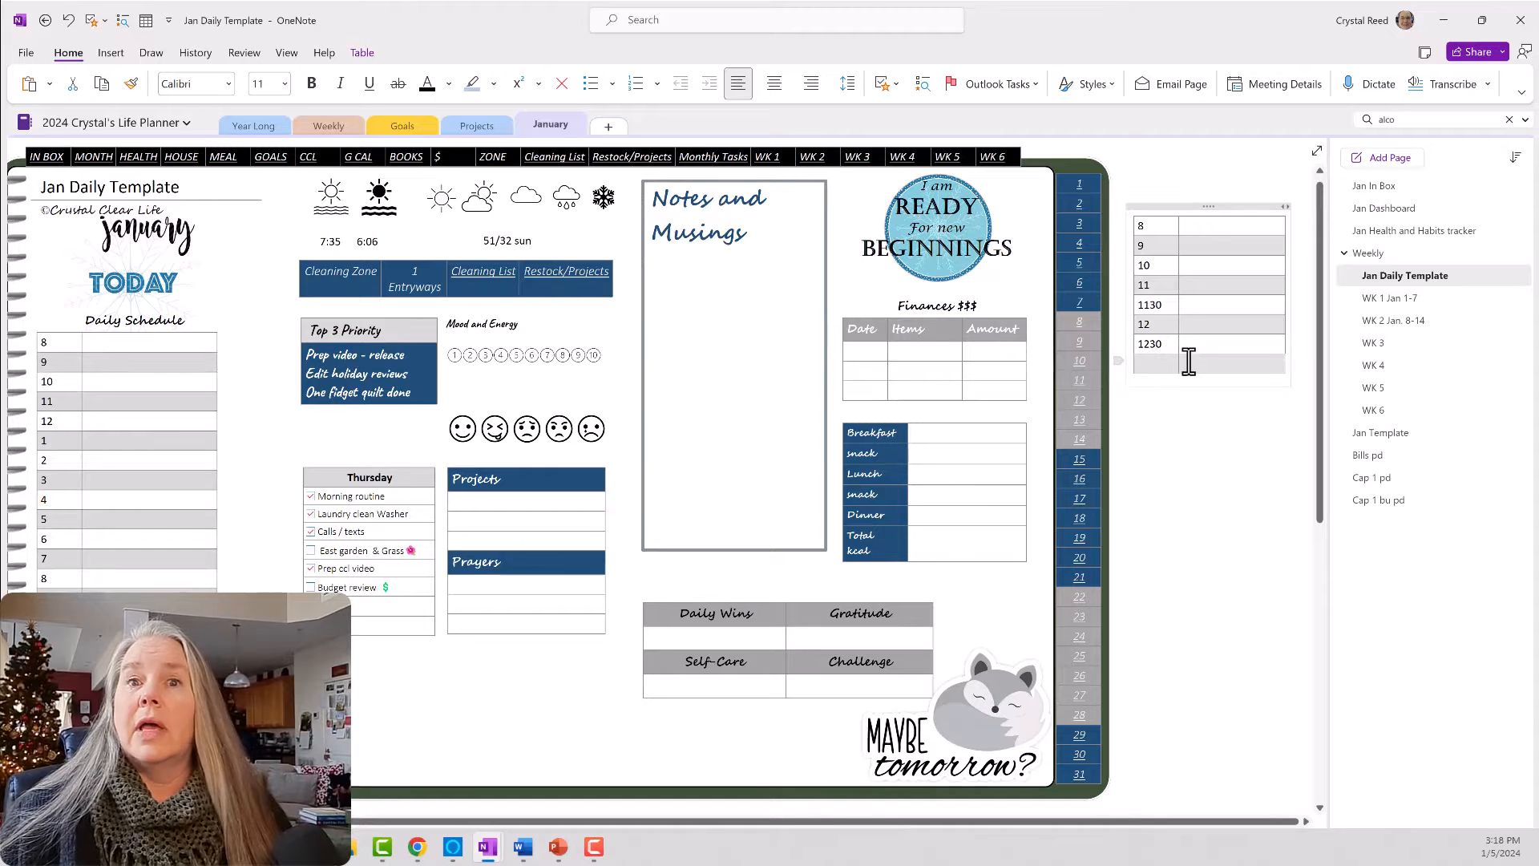
key(ctrl+y)
click(1182, 245)
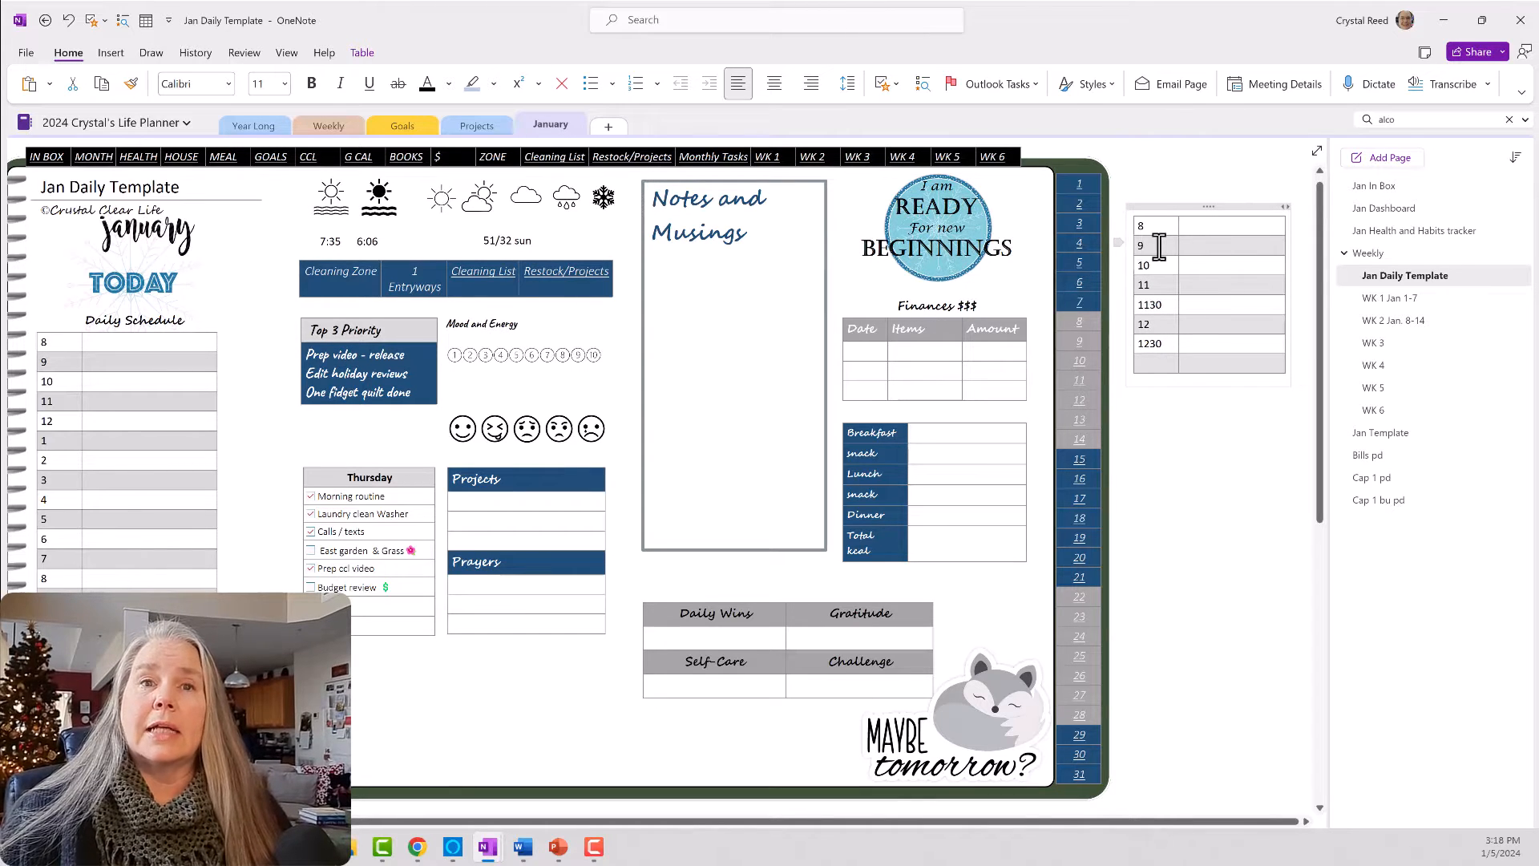
right_click(1160, 246)
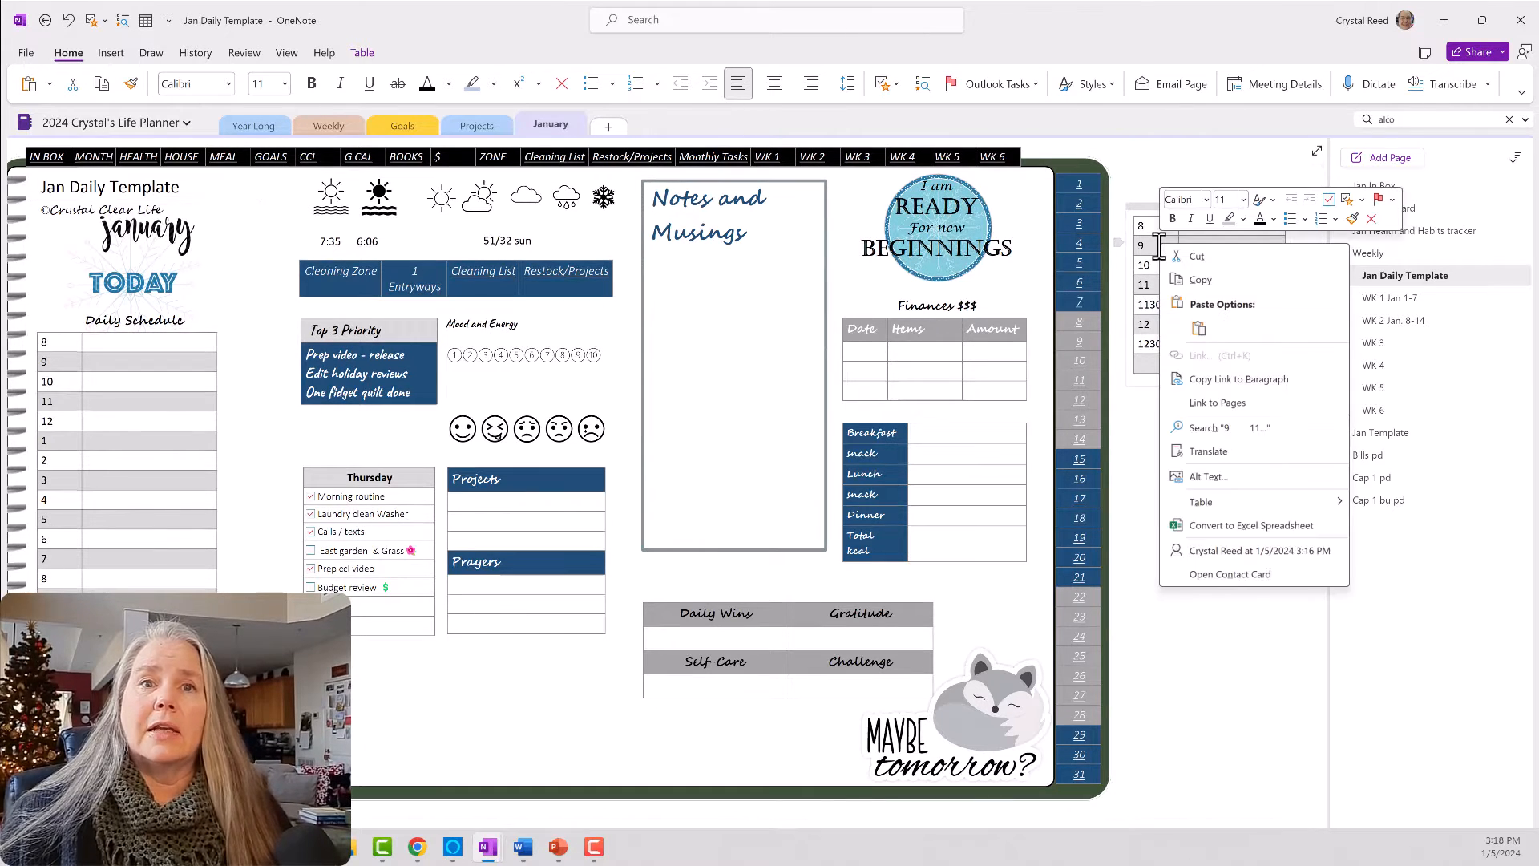
mouse_move(1226, 505)
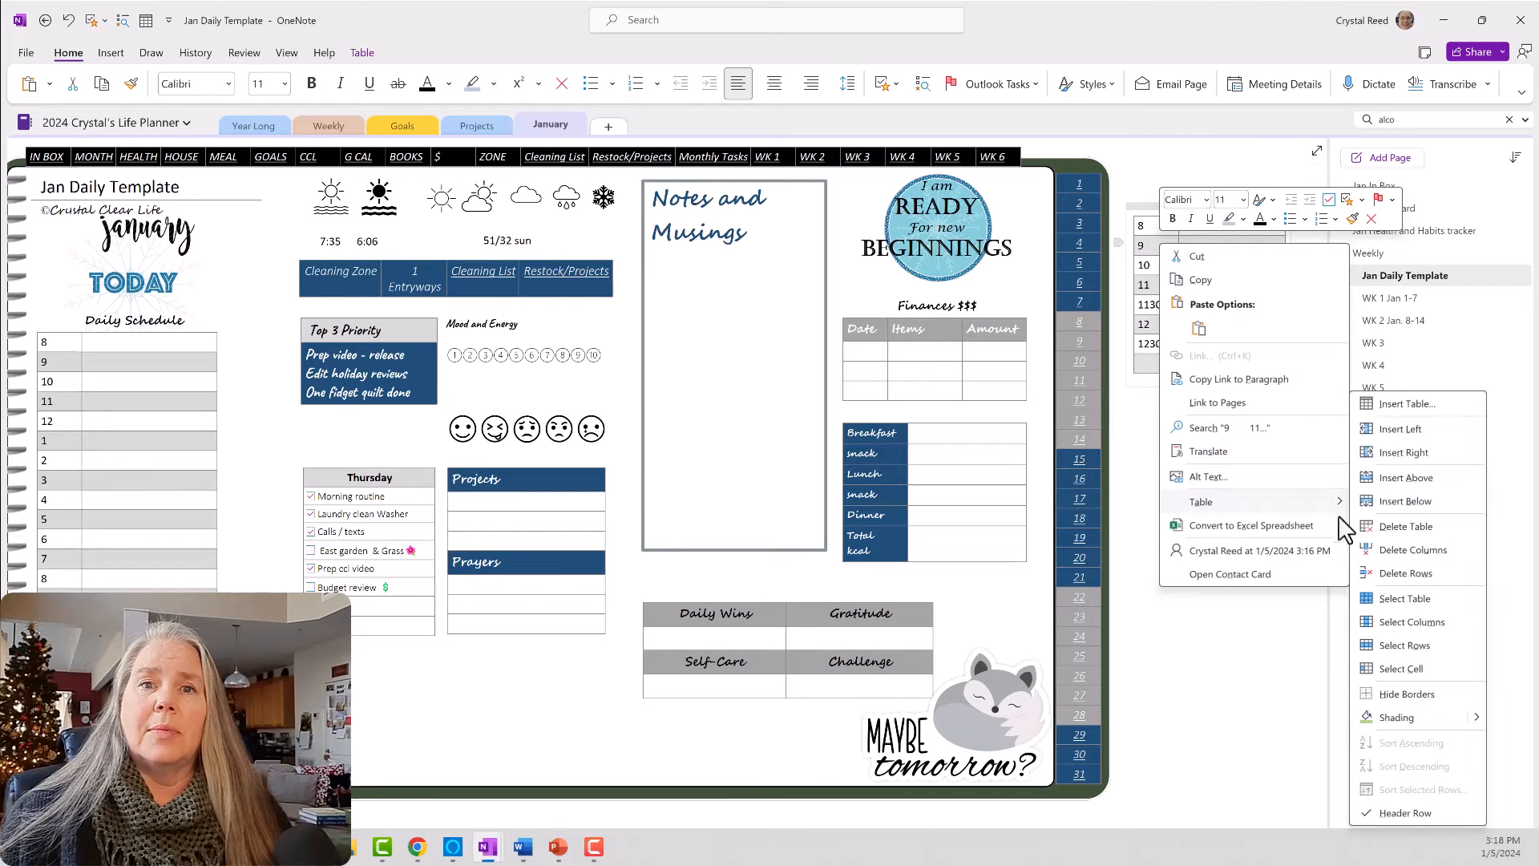
click(1477, 730)
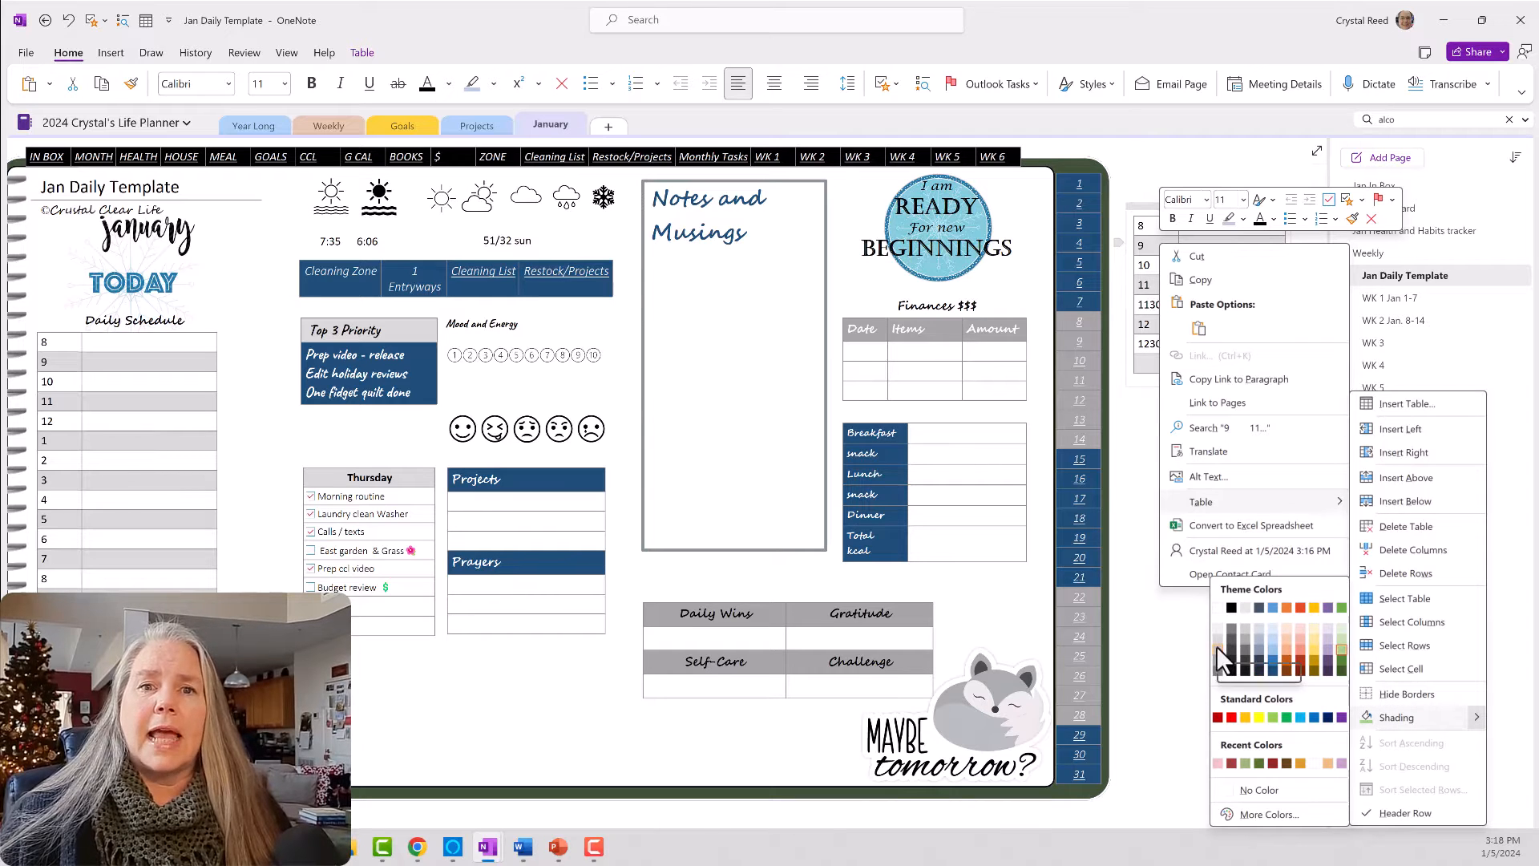
click(1272, 648)
click(1264, 454)
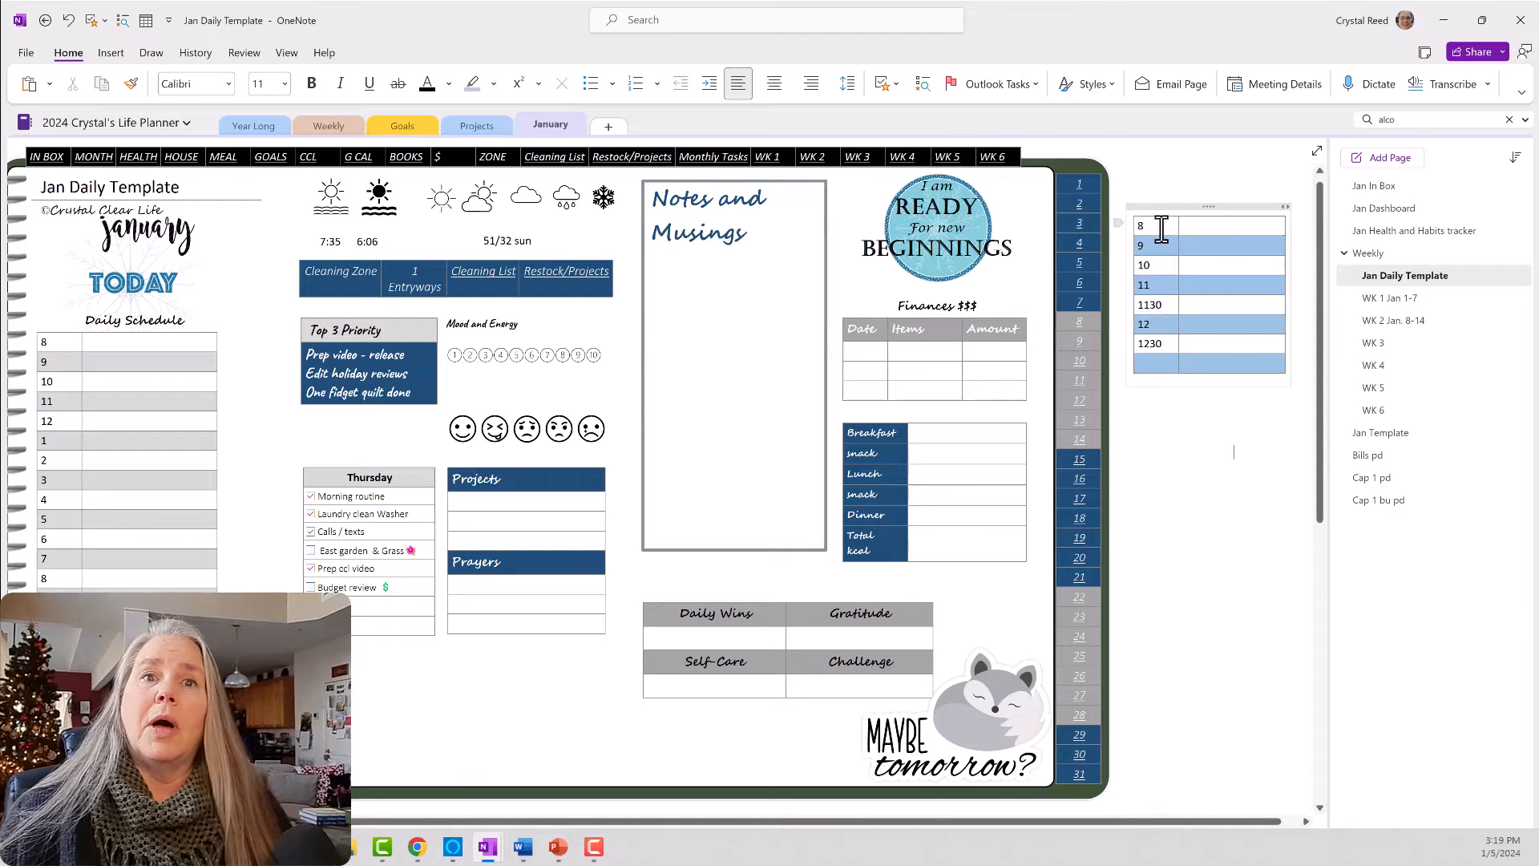
Add the heading "Daily Schedule" above the new light-blue shaded time table.
click(1195, 233)
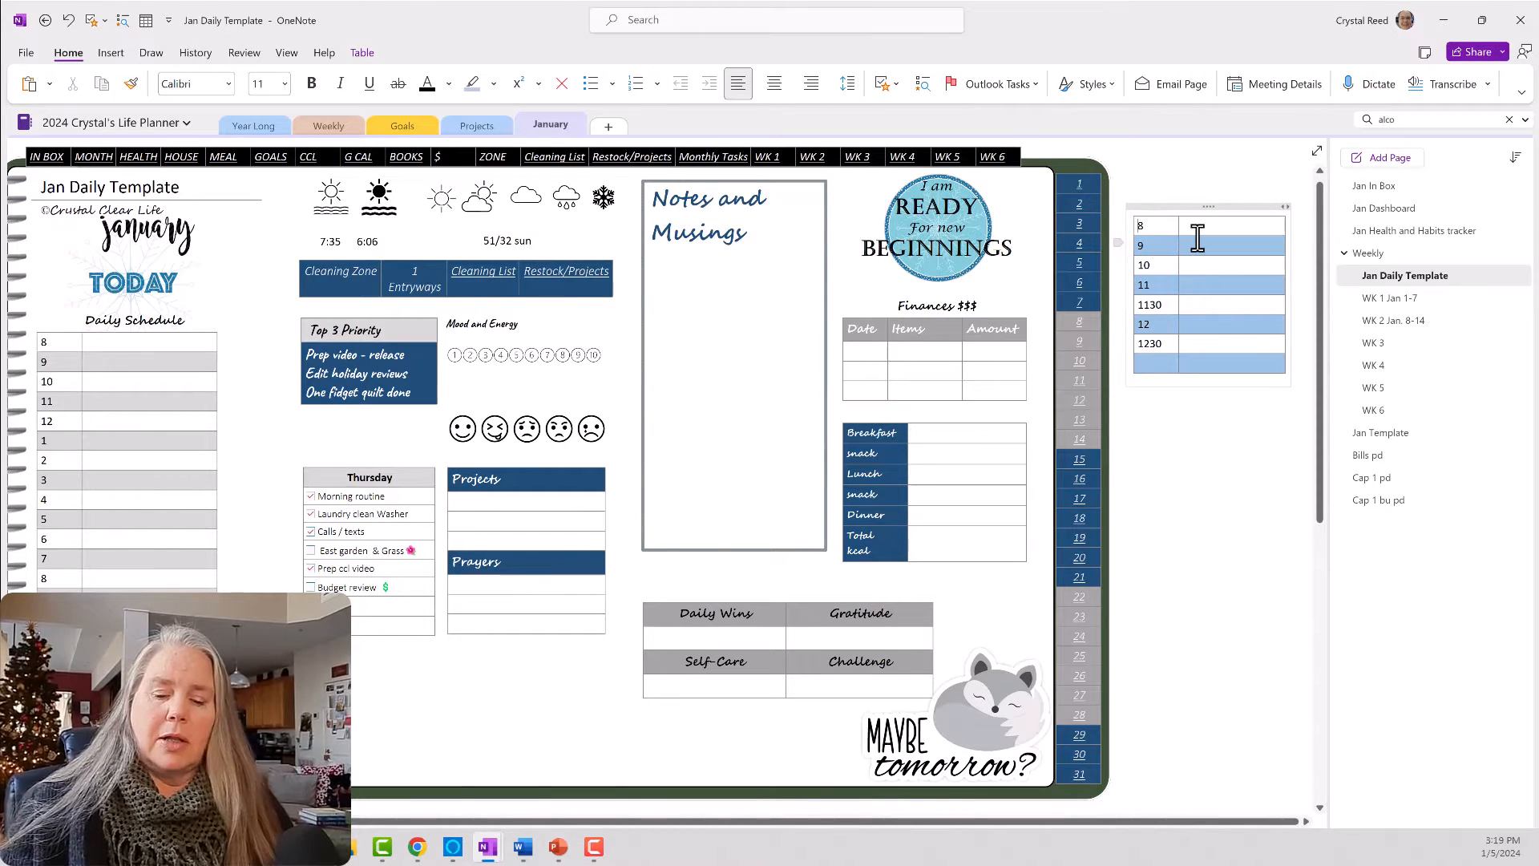
key(Return)
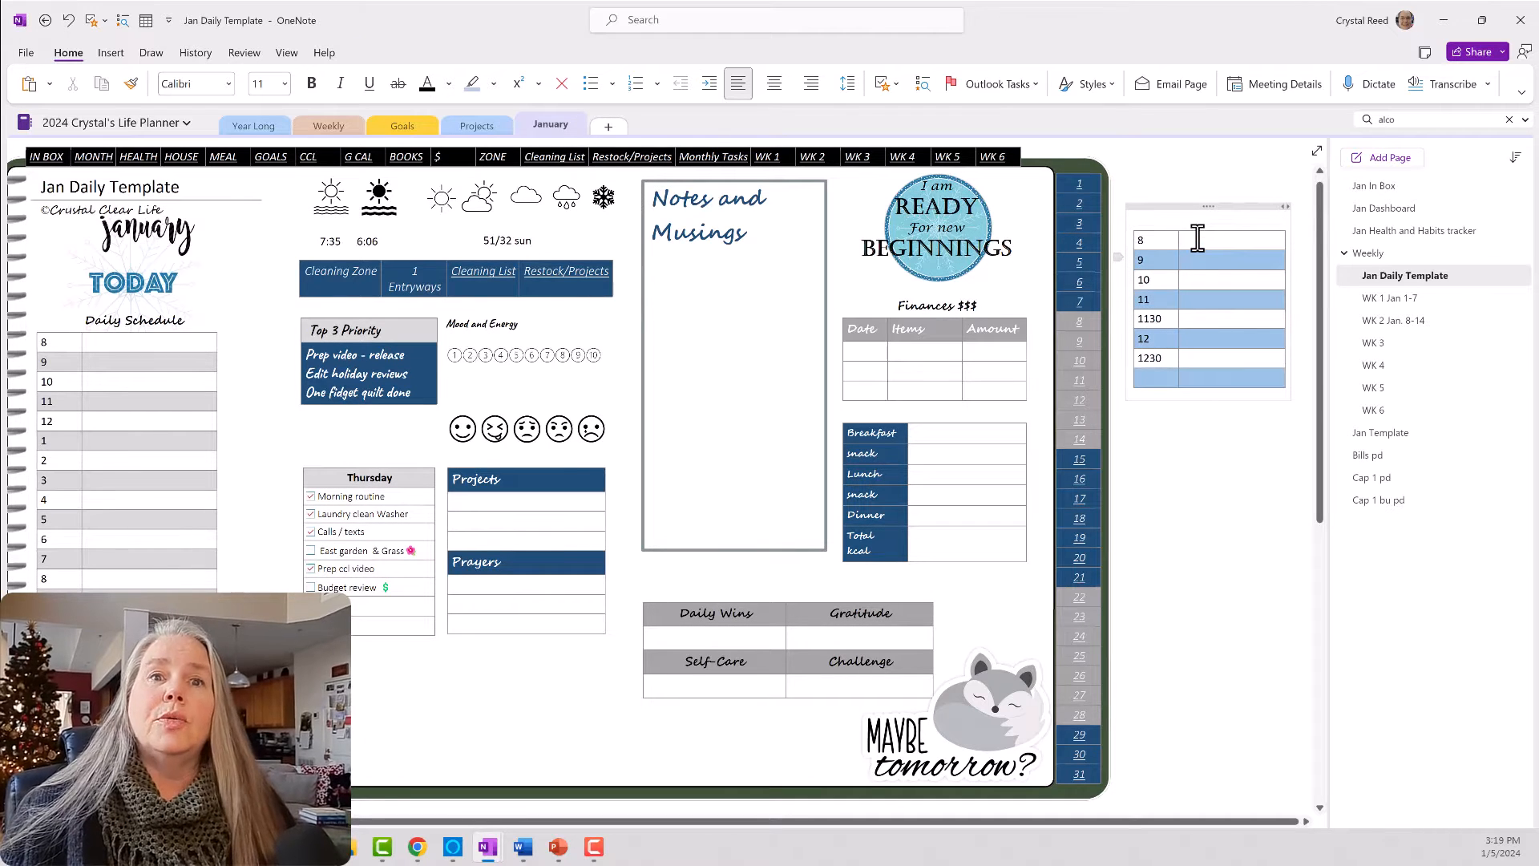
key(Return)
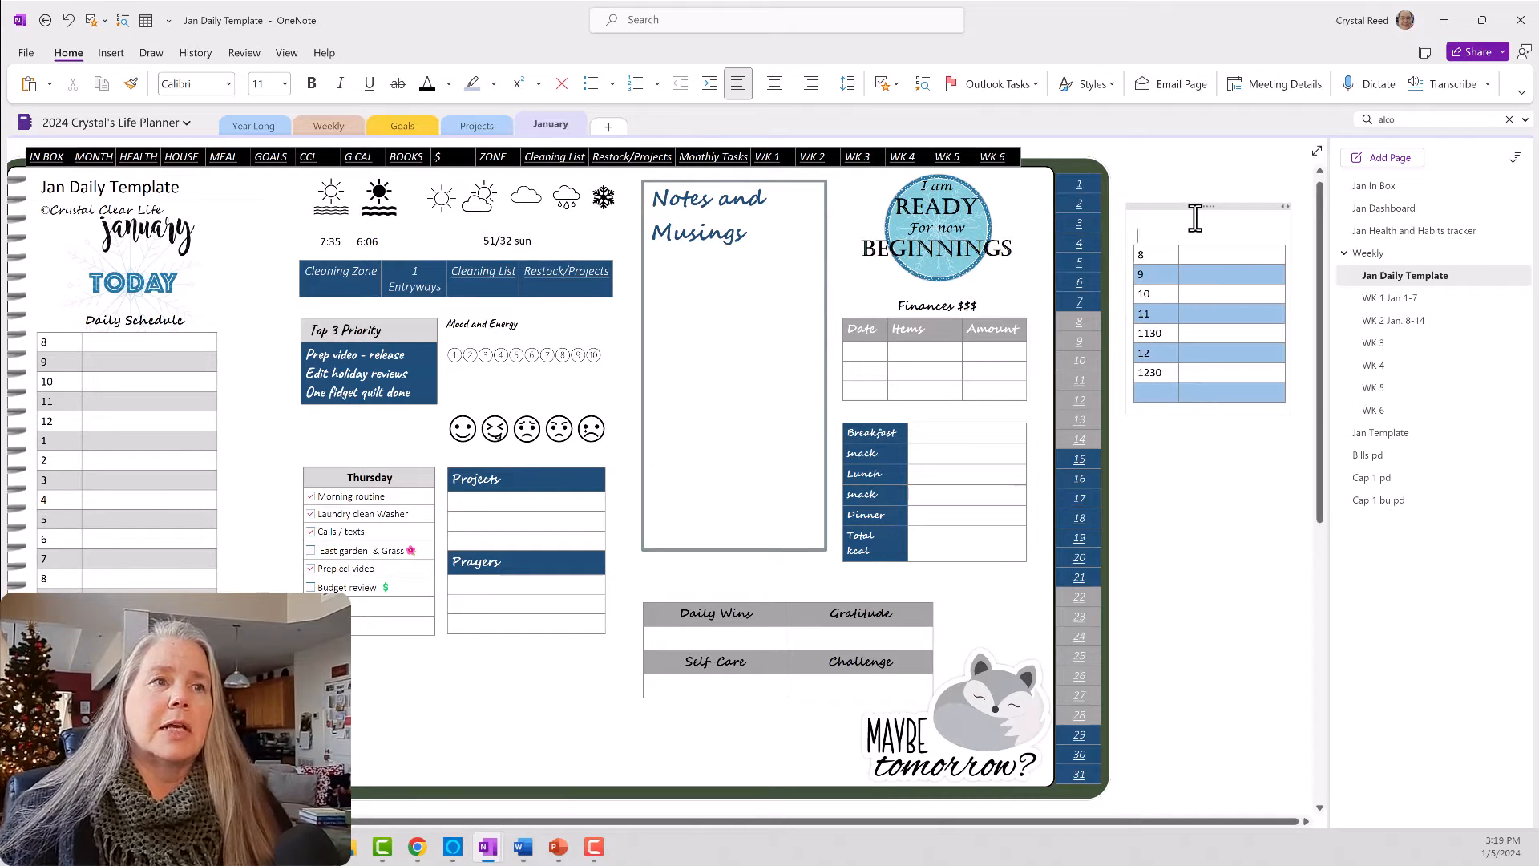
text(Daily Schedu)
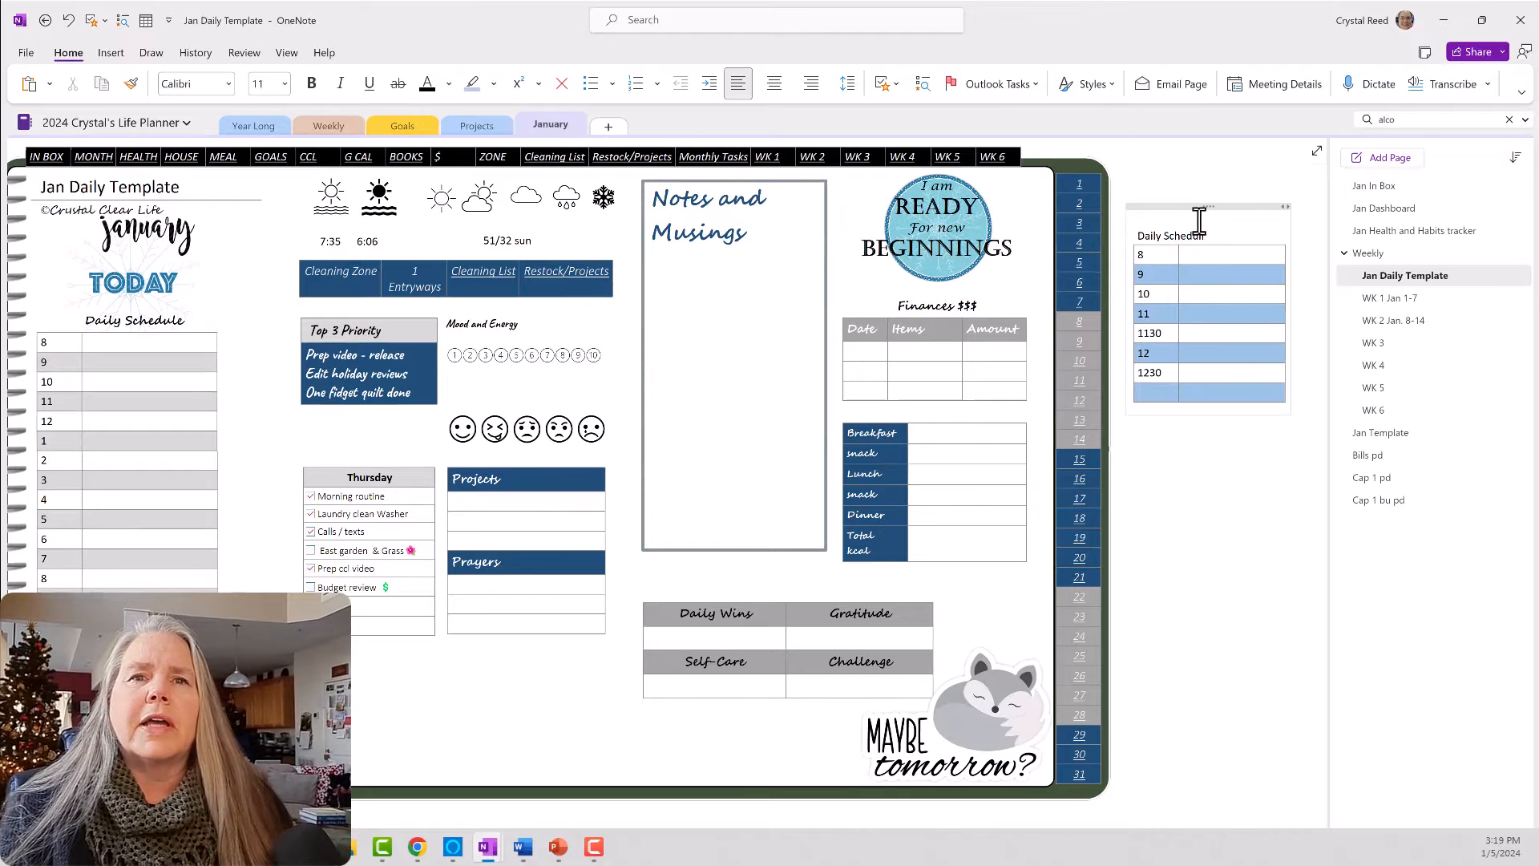
text(le)
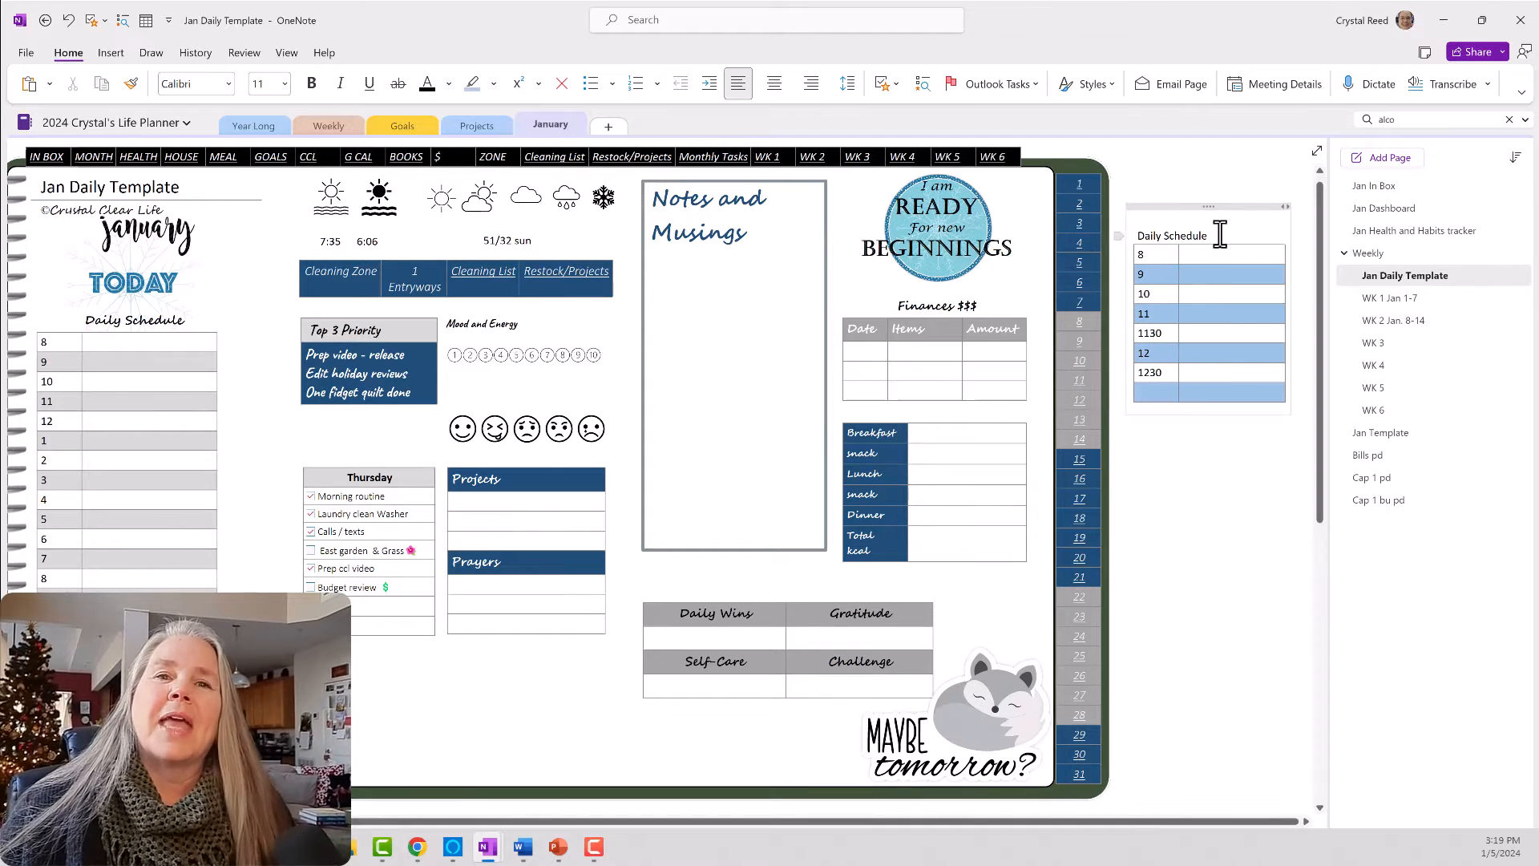
Format the new table's "Daily Schedule" heading in Baskerville Old Face with a dark blue font colour.
drag(1217, 234, 1137, 241)
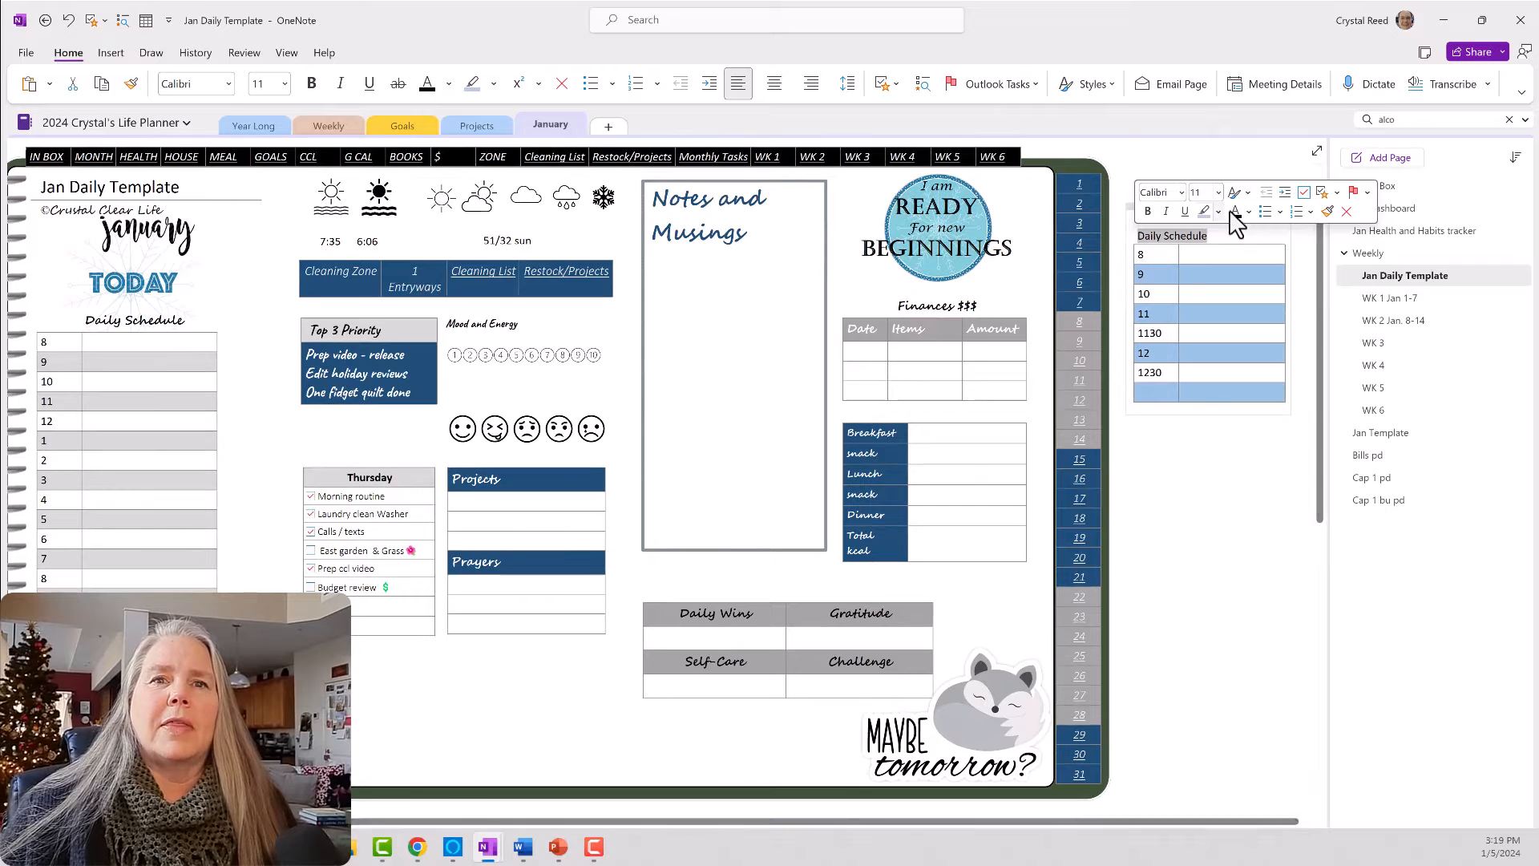
click(1181, 193)
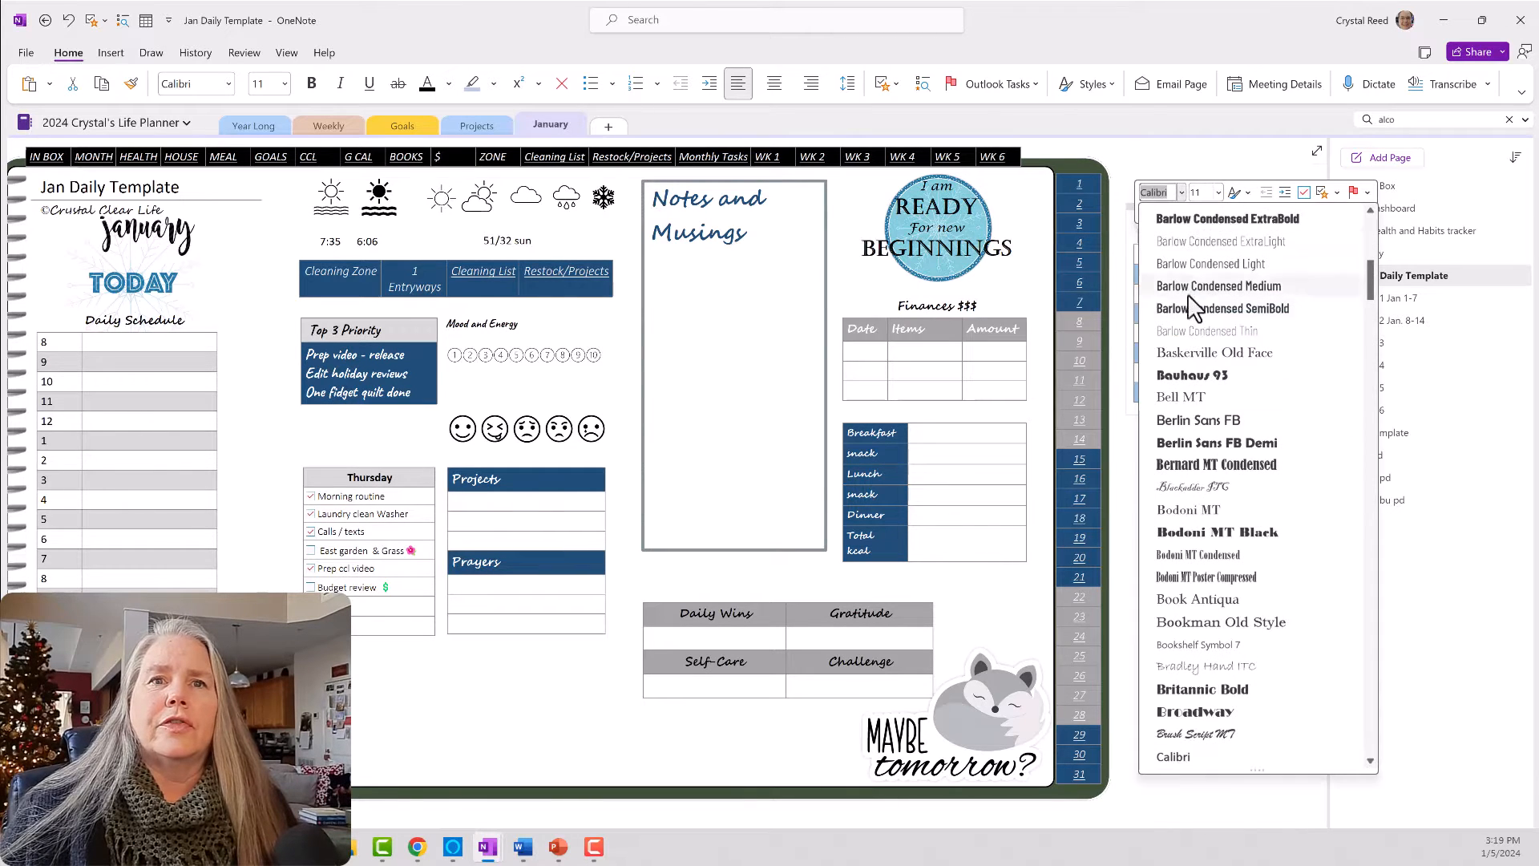
click(1202, 352)
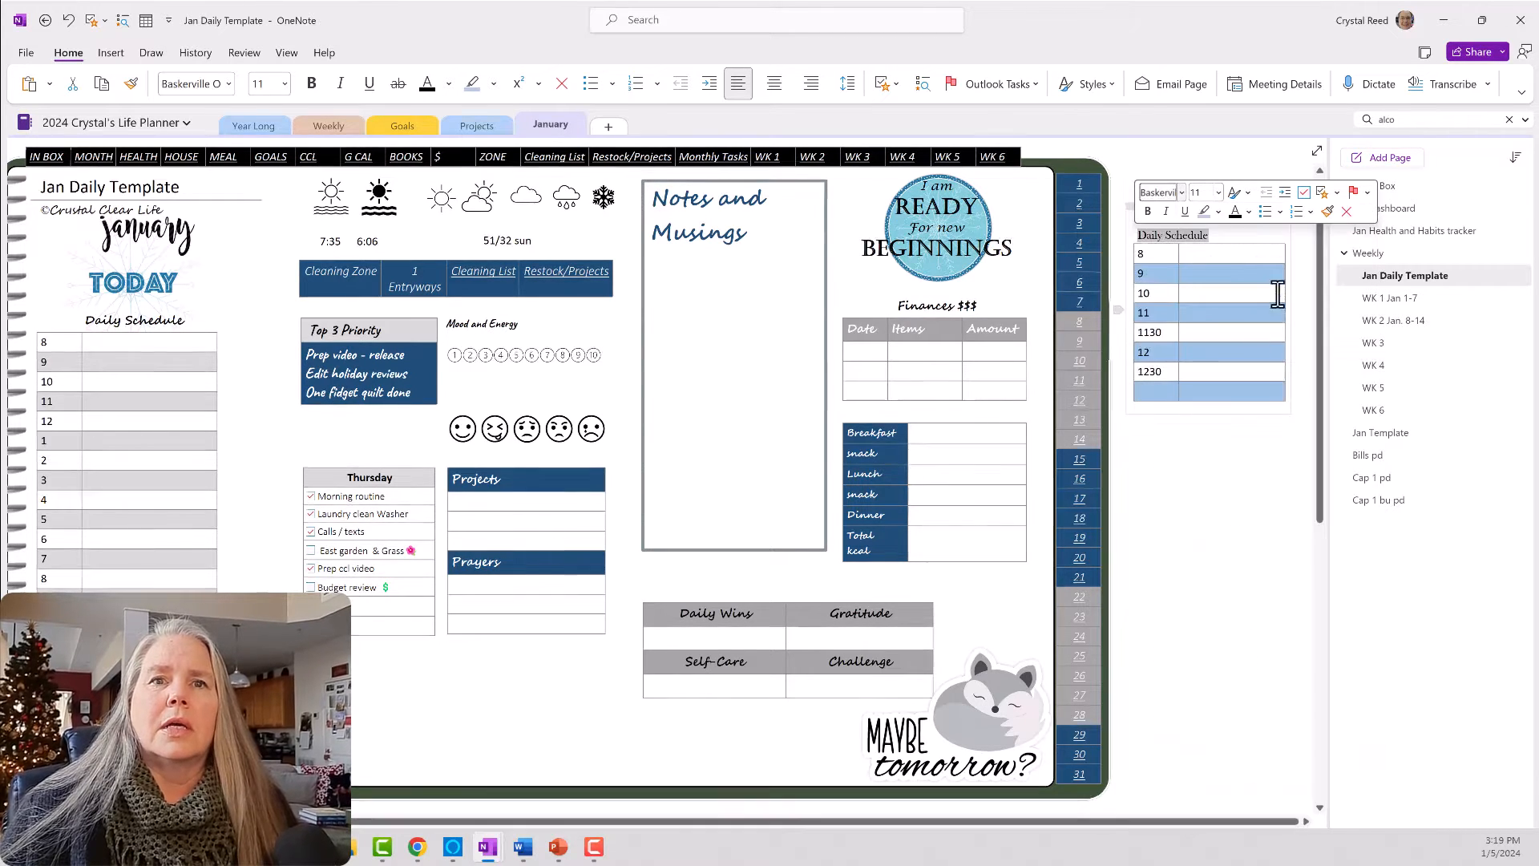
click(1249, 212)
click(1303, 342)
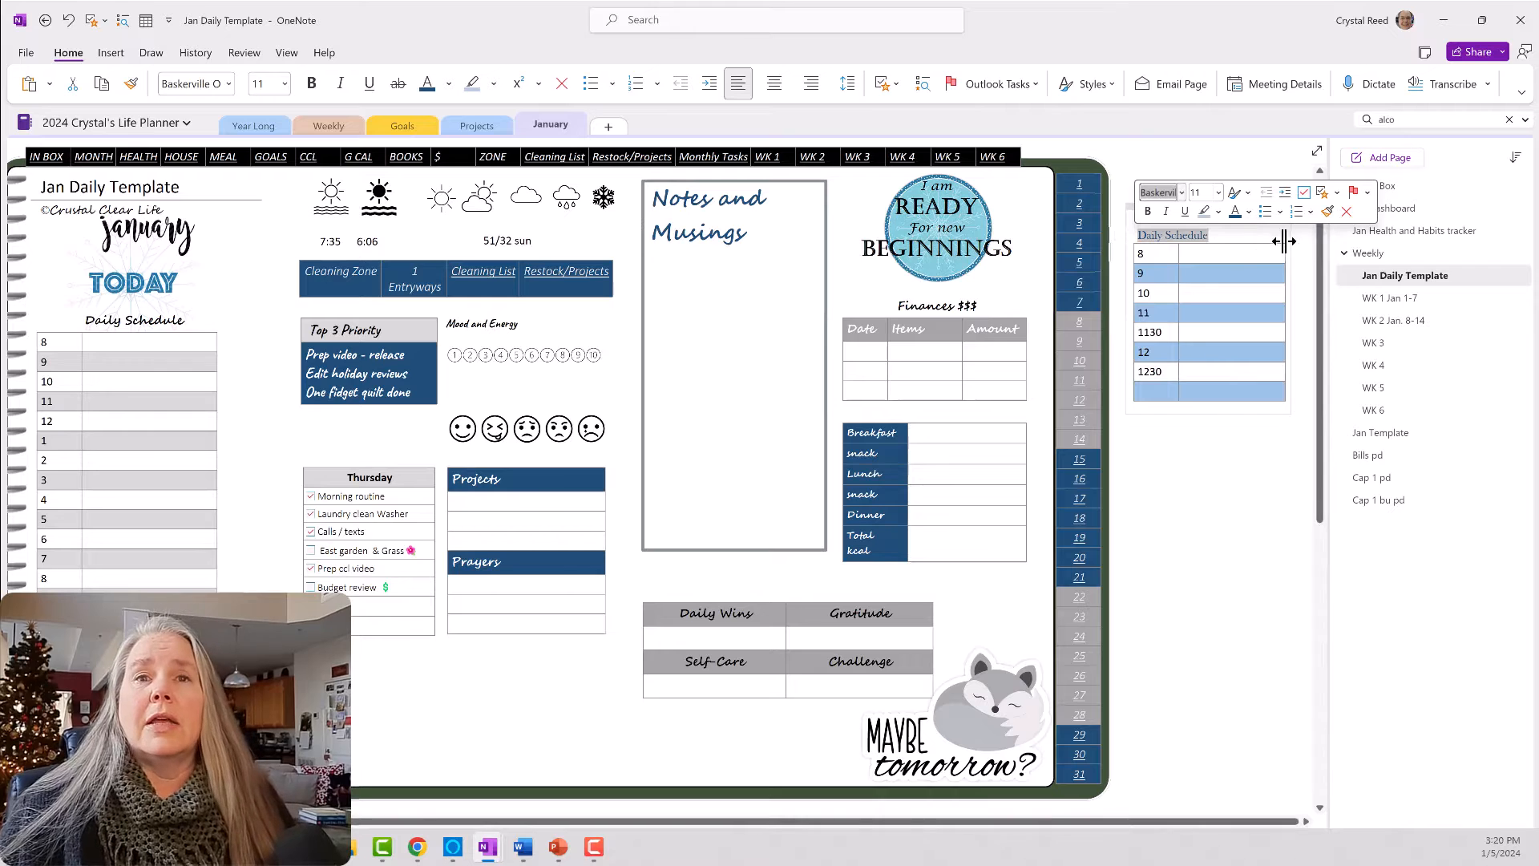
click(1215, 489)
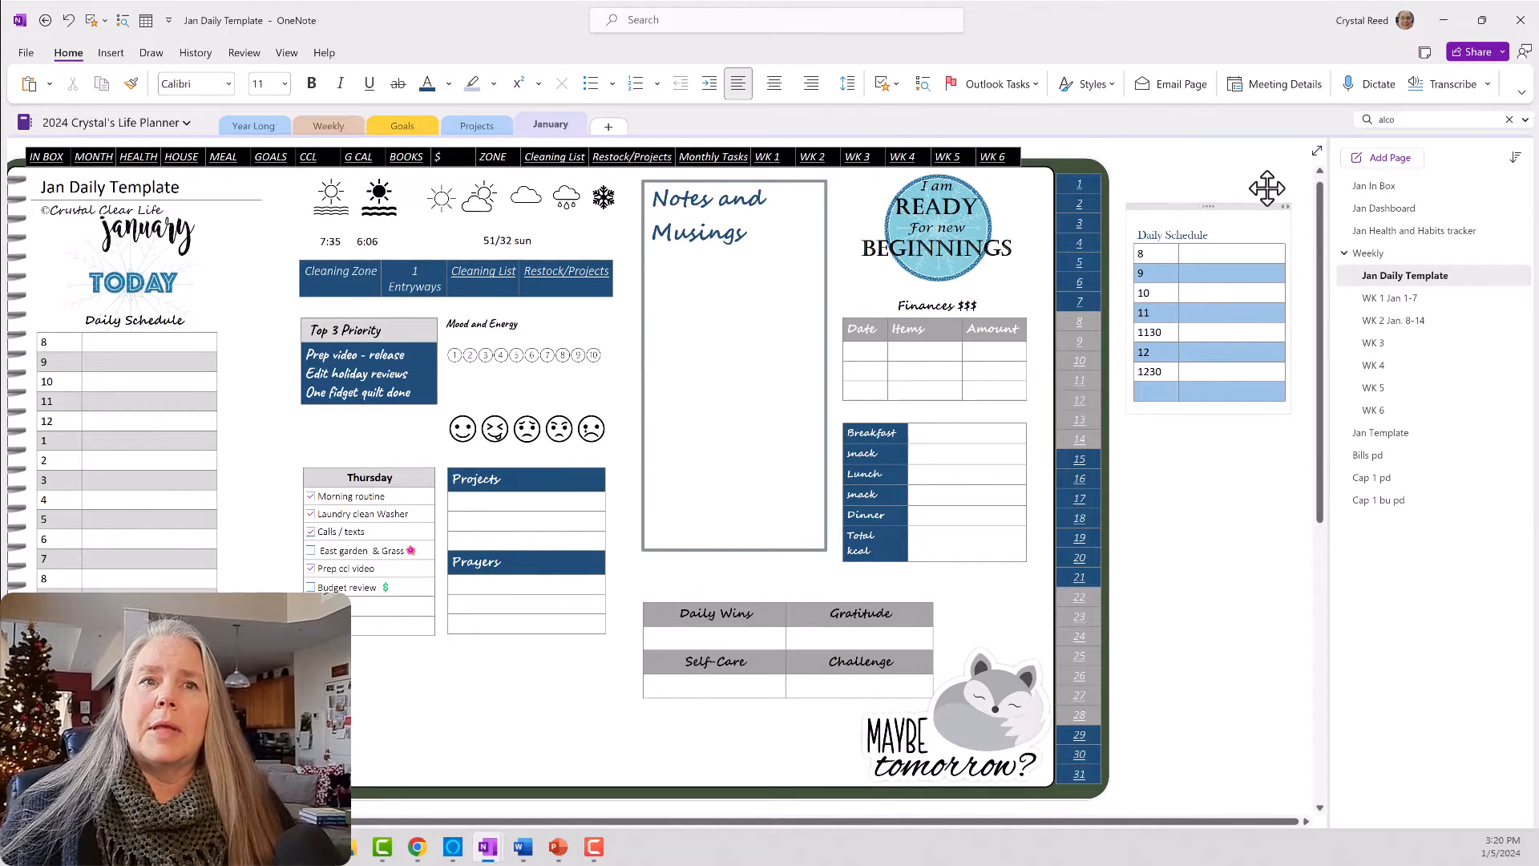
Search the notebooks for "jan", open the January DCP Digitals page and copy its blue TODAY sticker.
click(1429, 120)
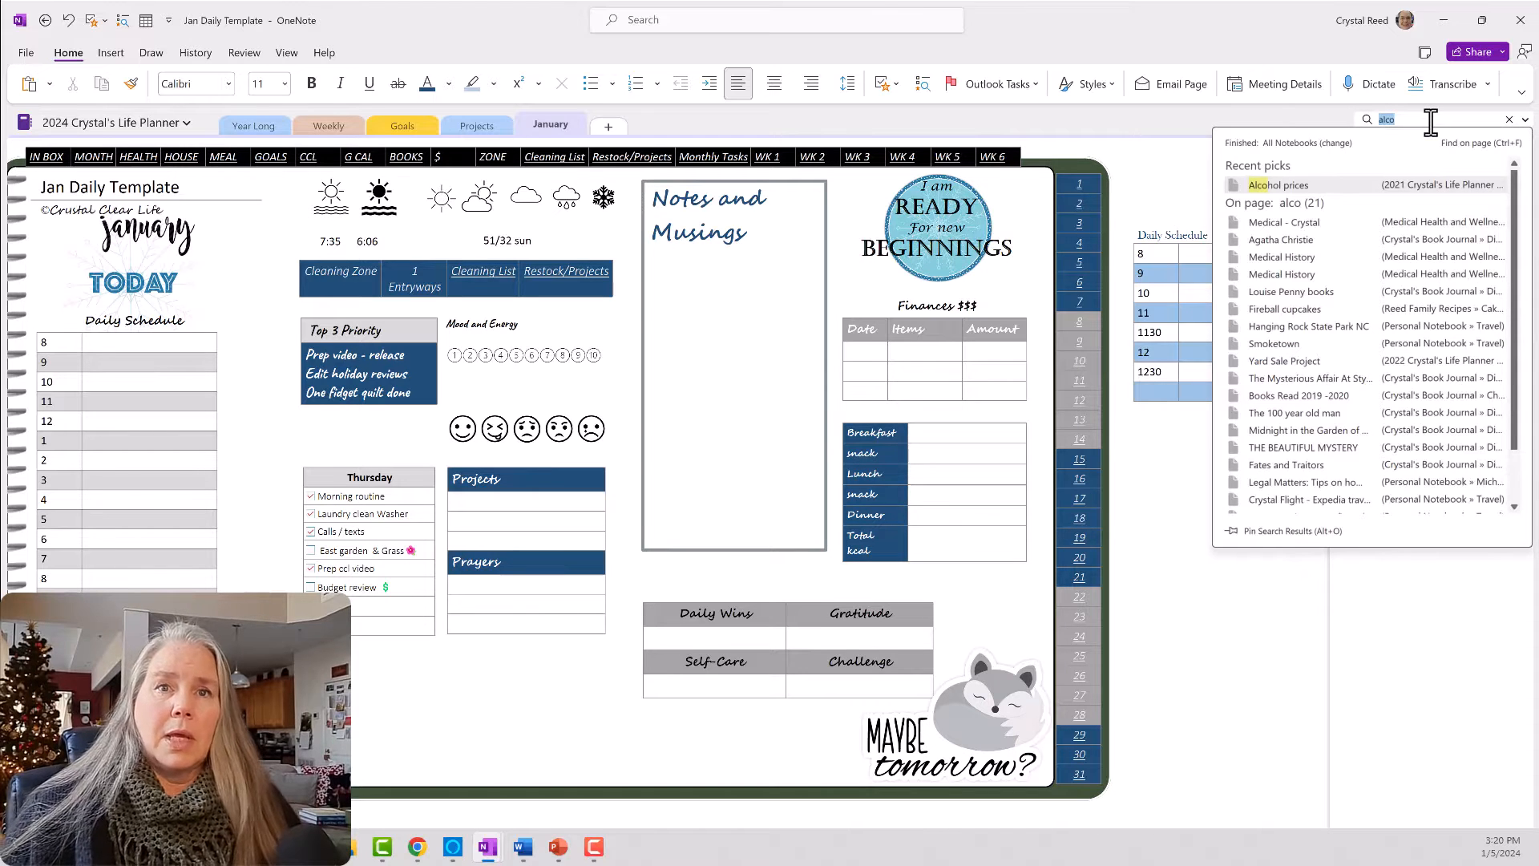
text(jan)
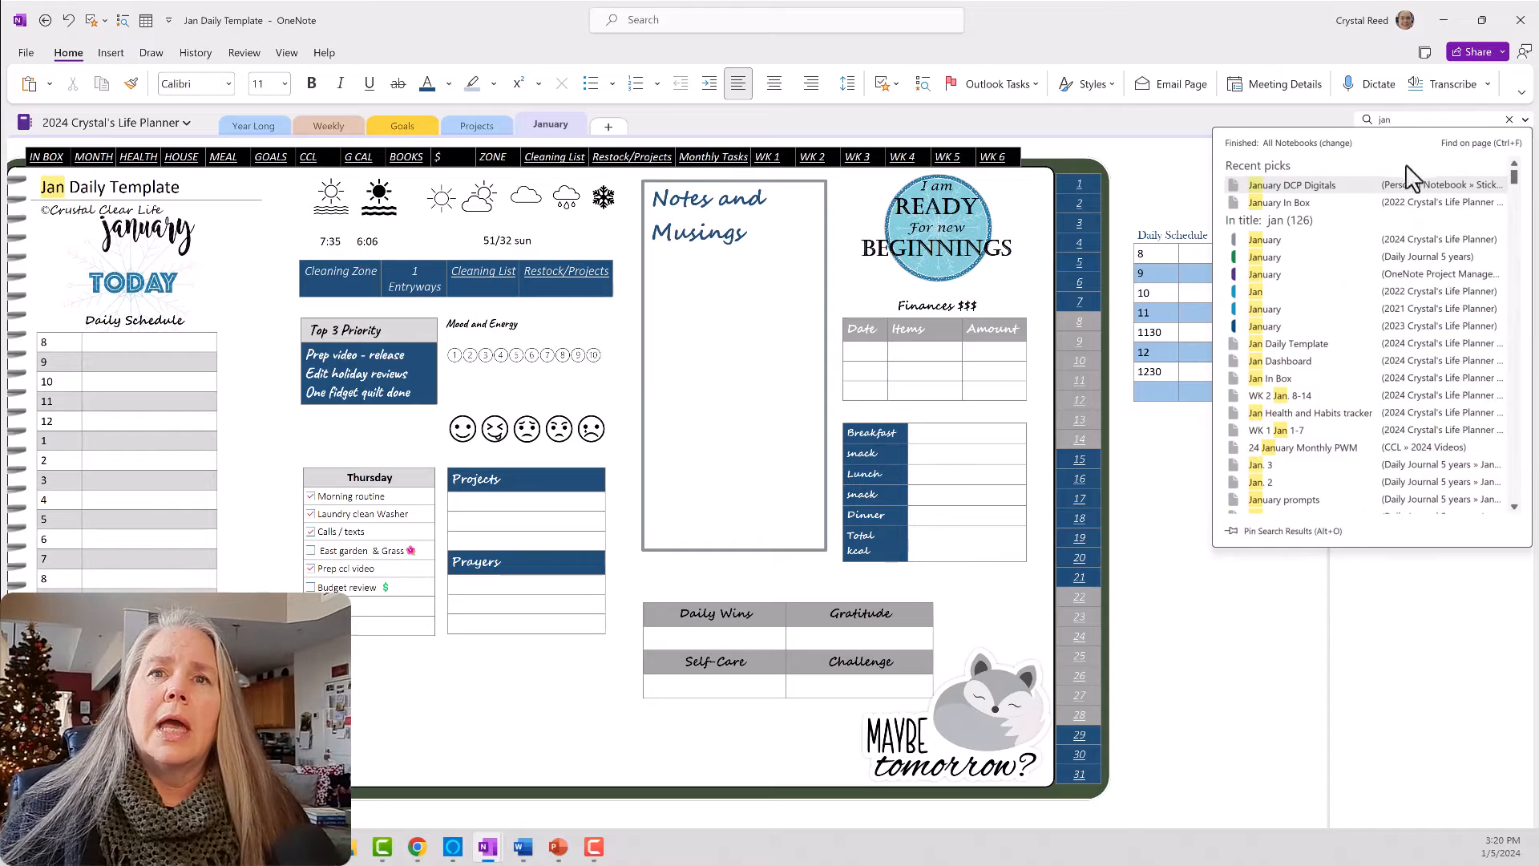
click(1426, 190)
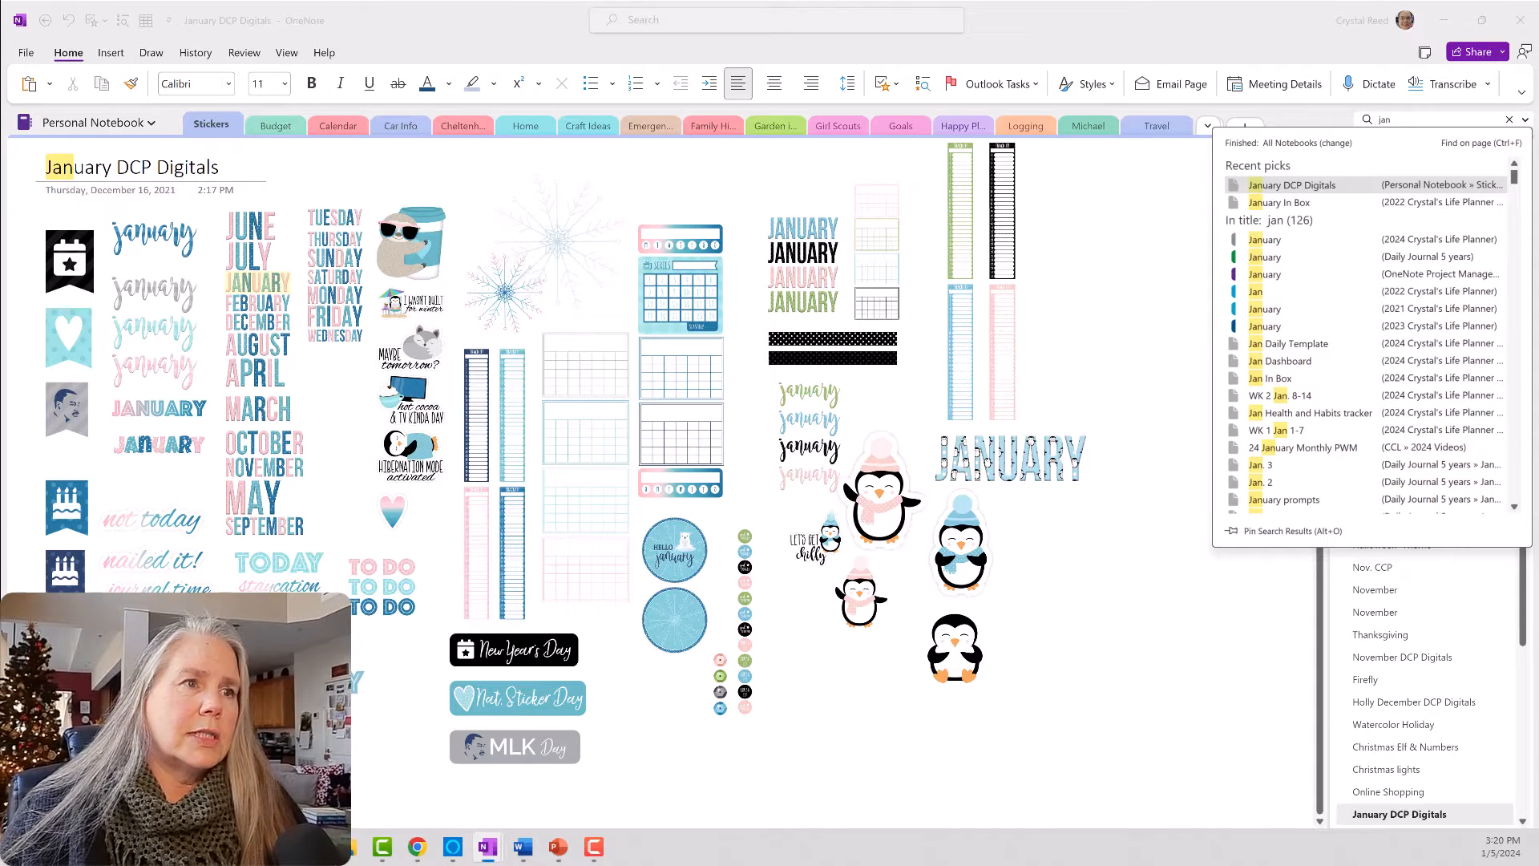
click(680, 368)
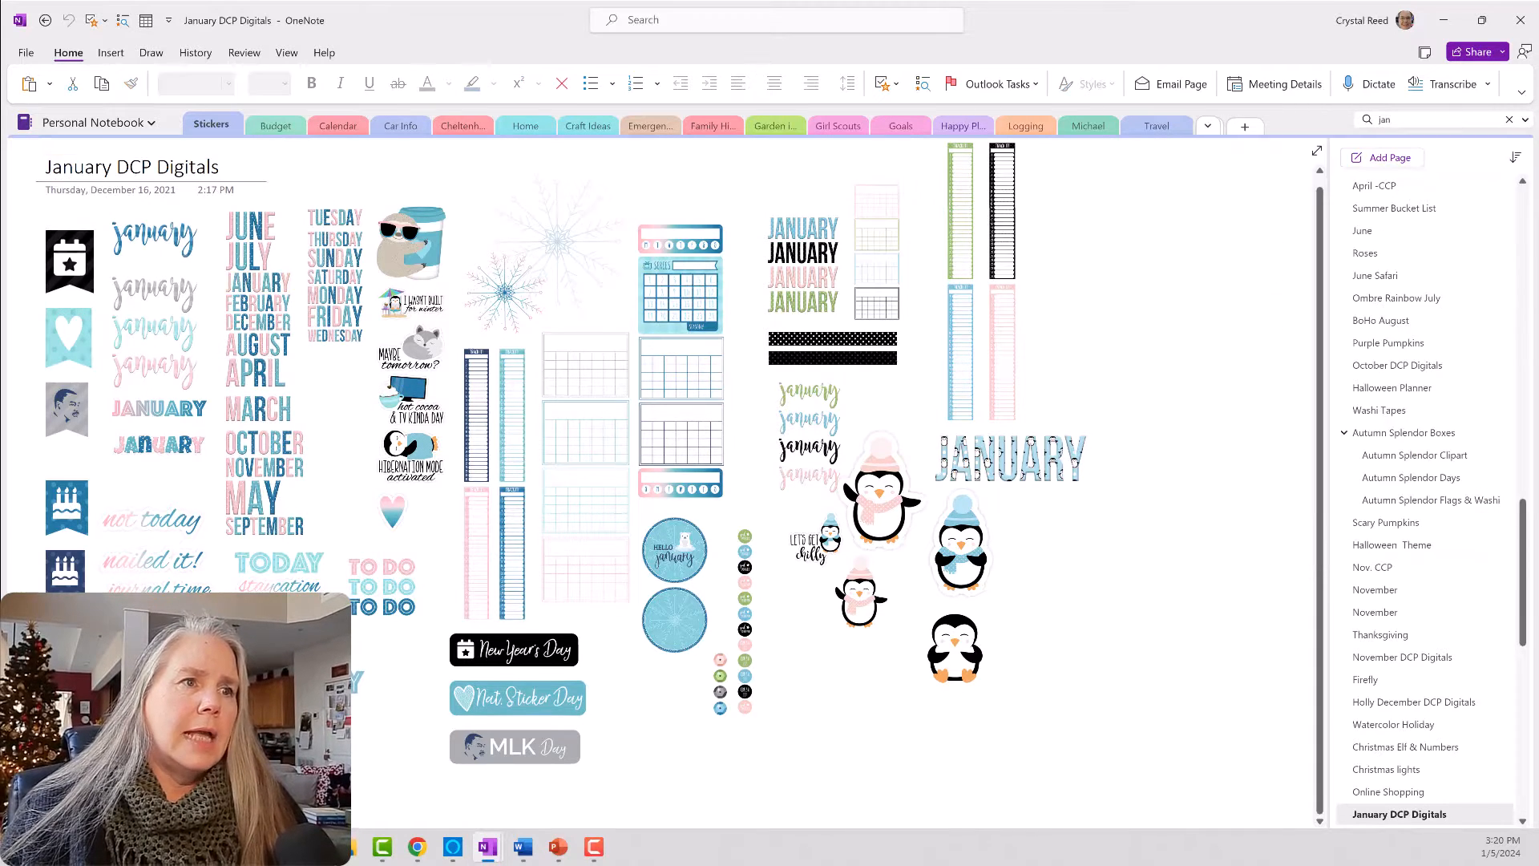
right_click(309, 218)
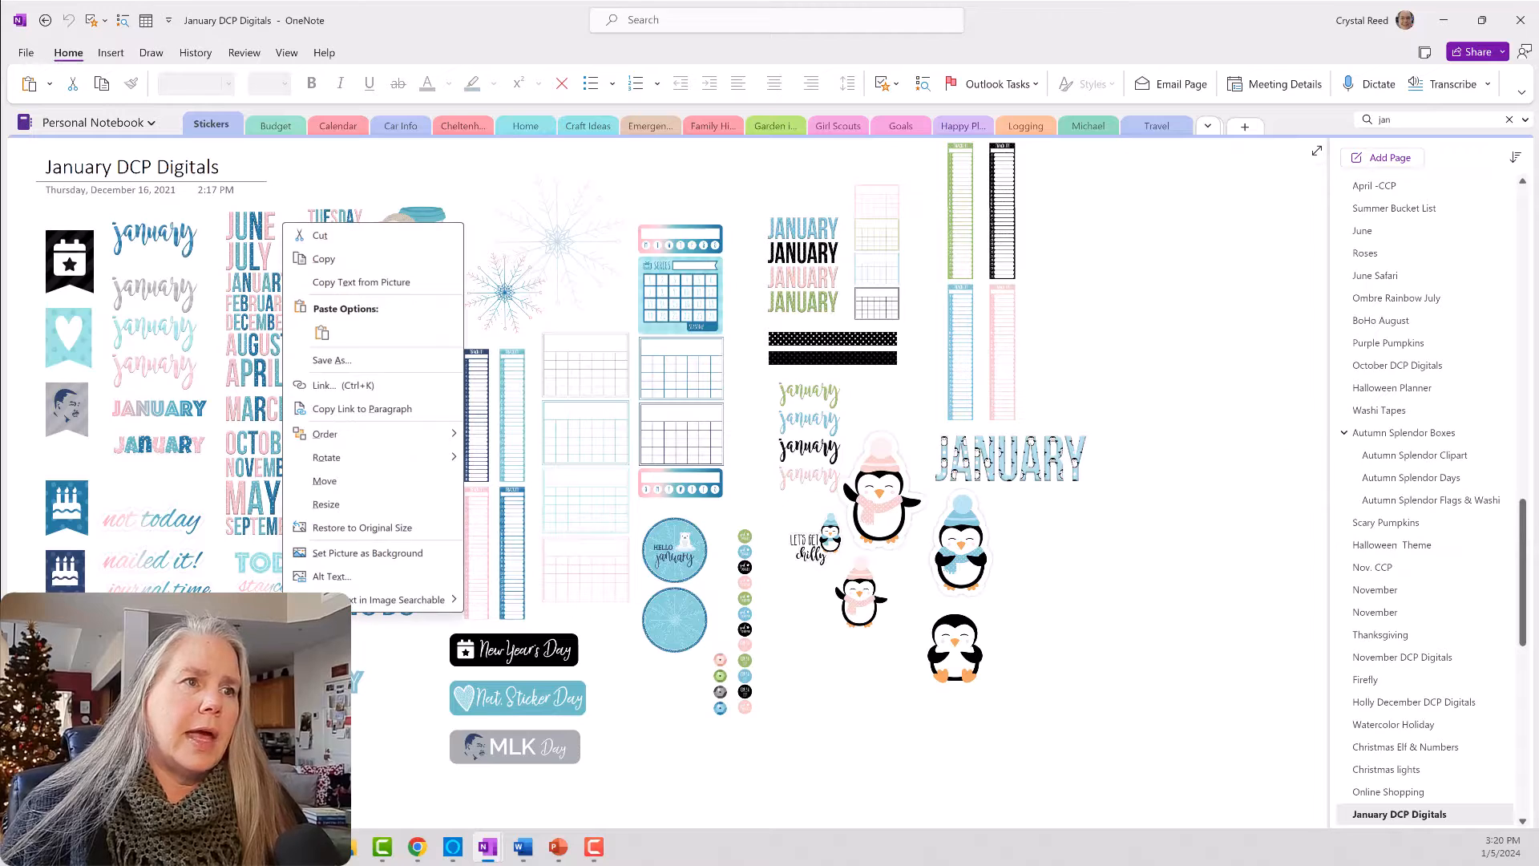
click(353, 258)
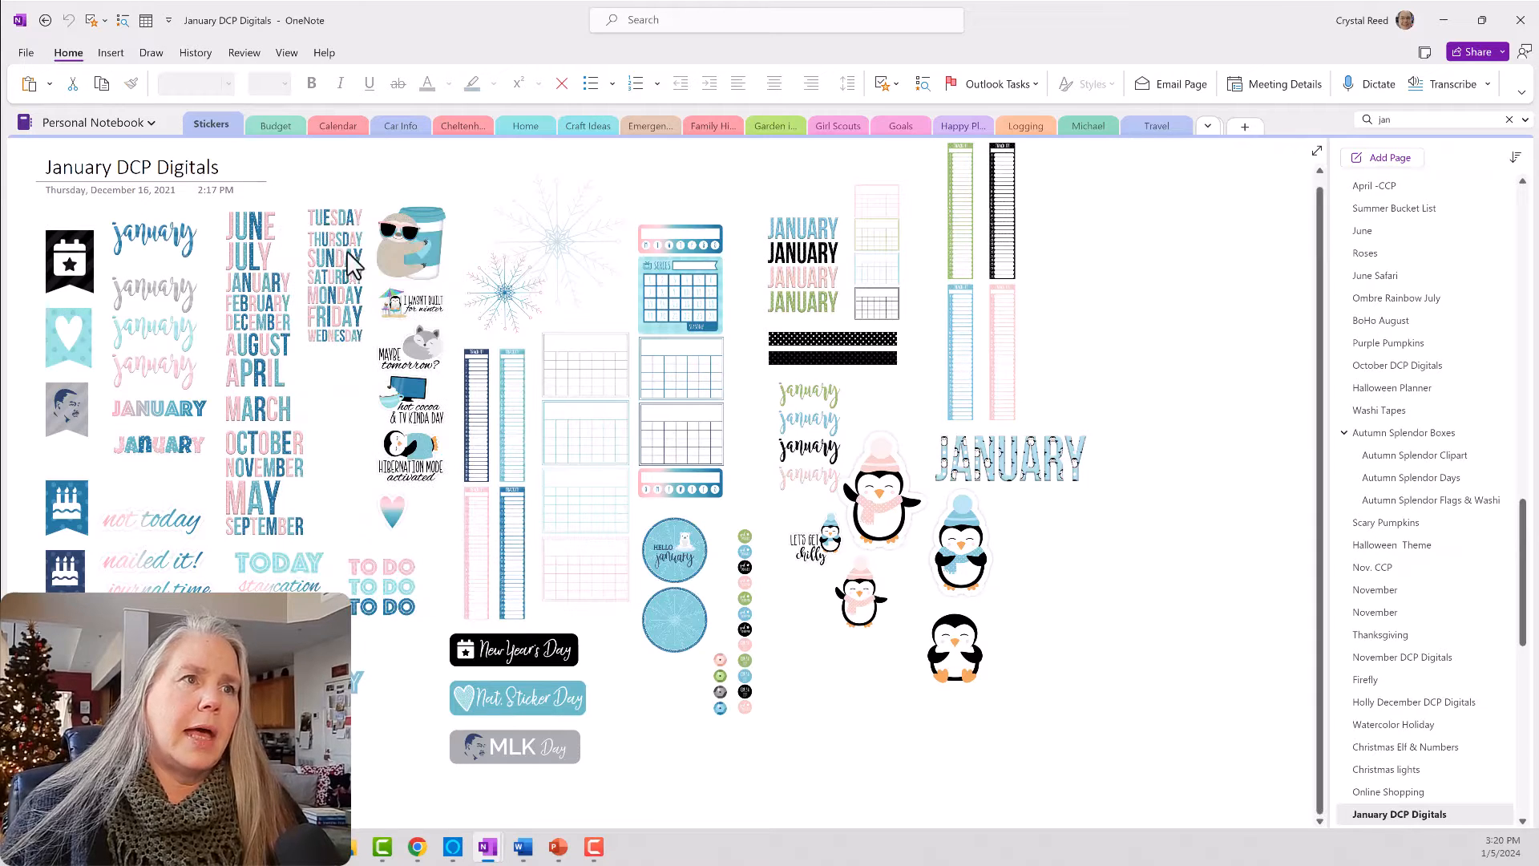
Return to the Jan Daily Template page, paste the TODAY sticker above the new table's heading, and move the whole block as one.
click(46, 20)
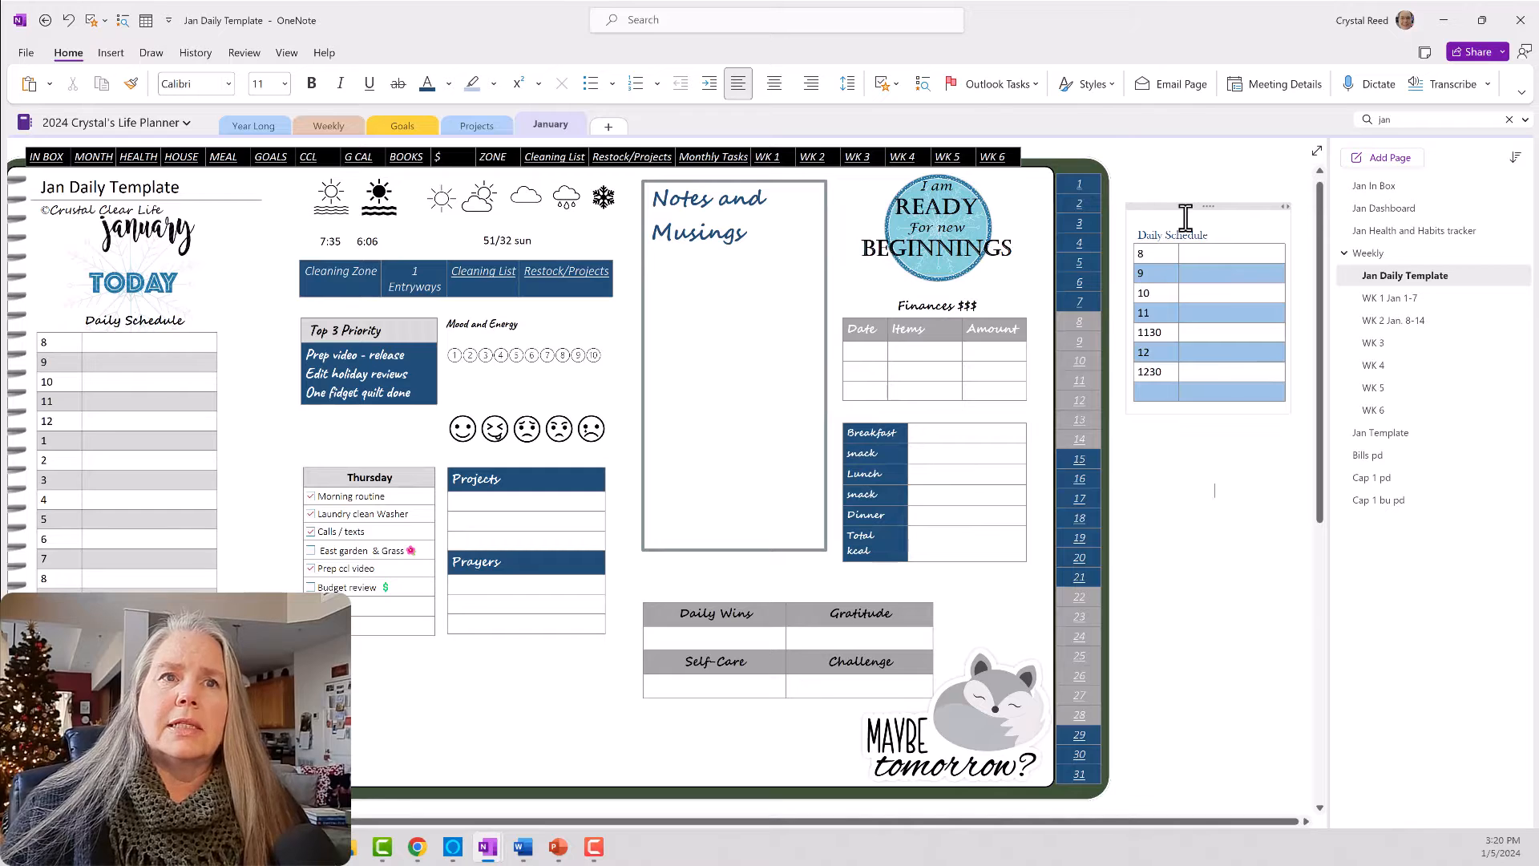
click(1145, 223)
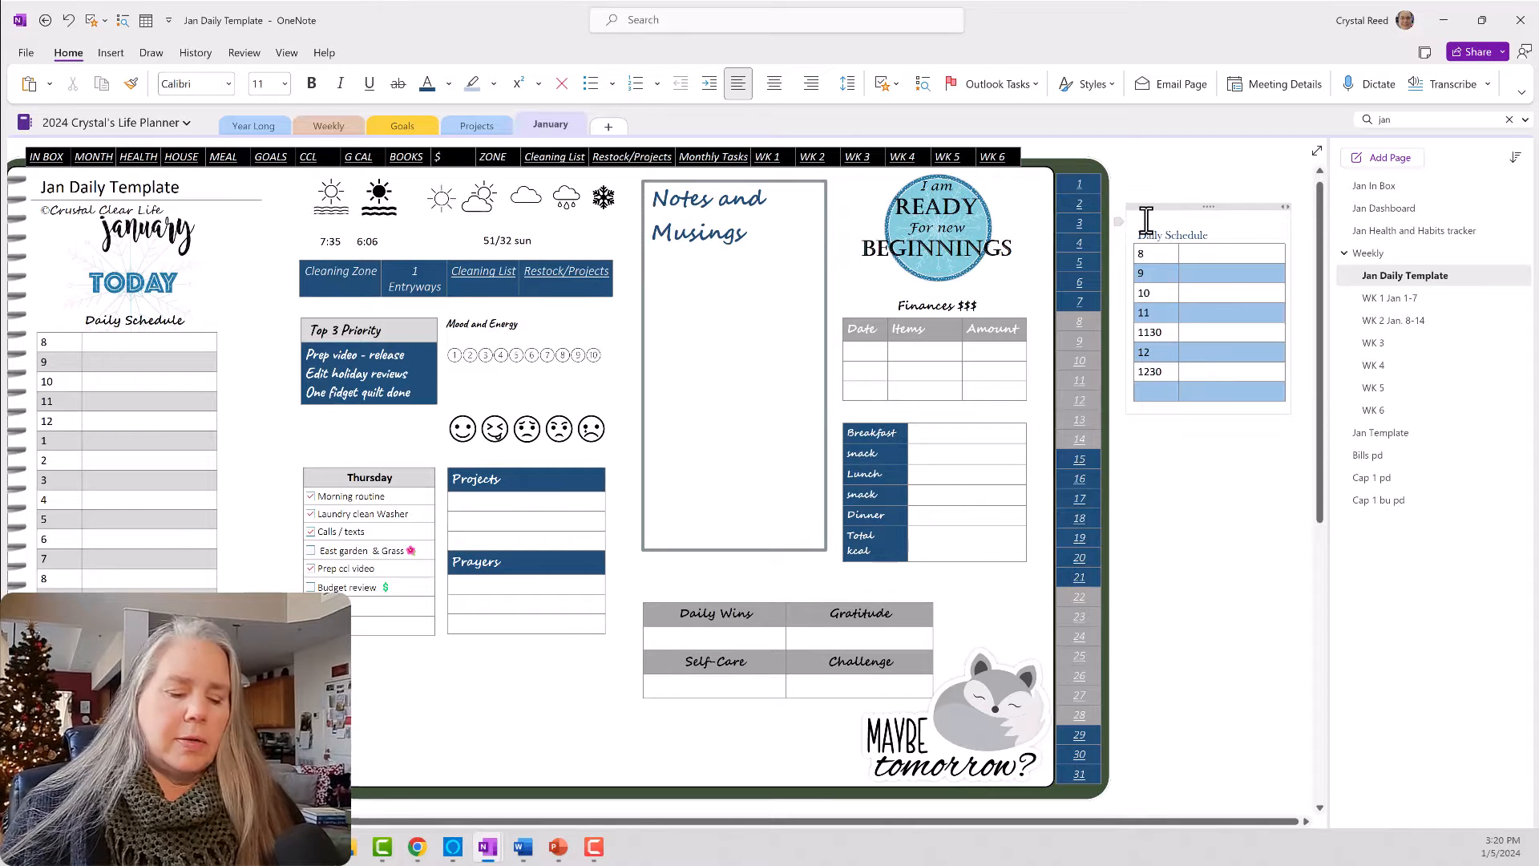
key(ctrl+v)
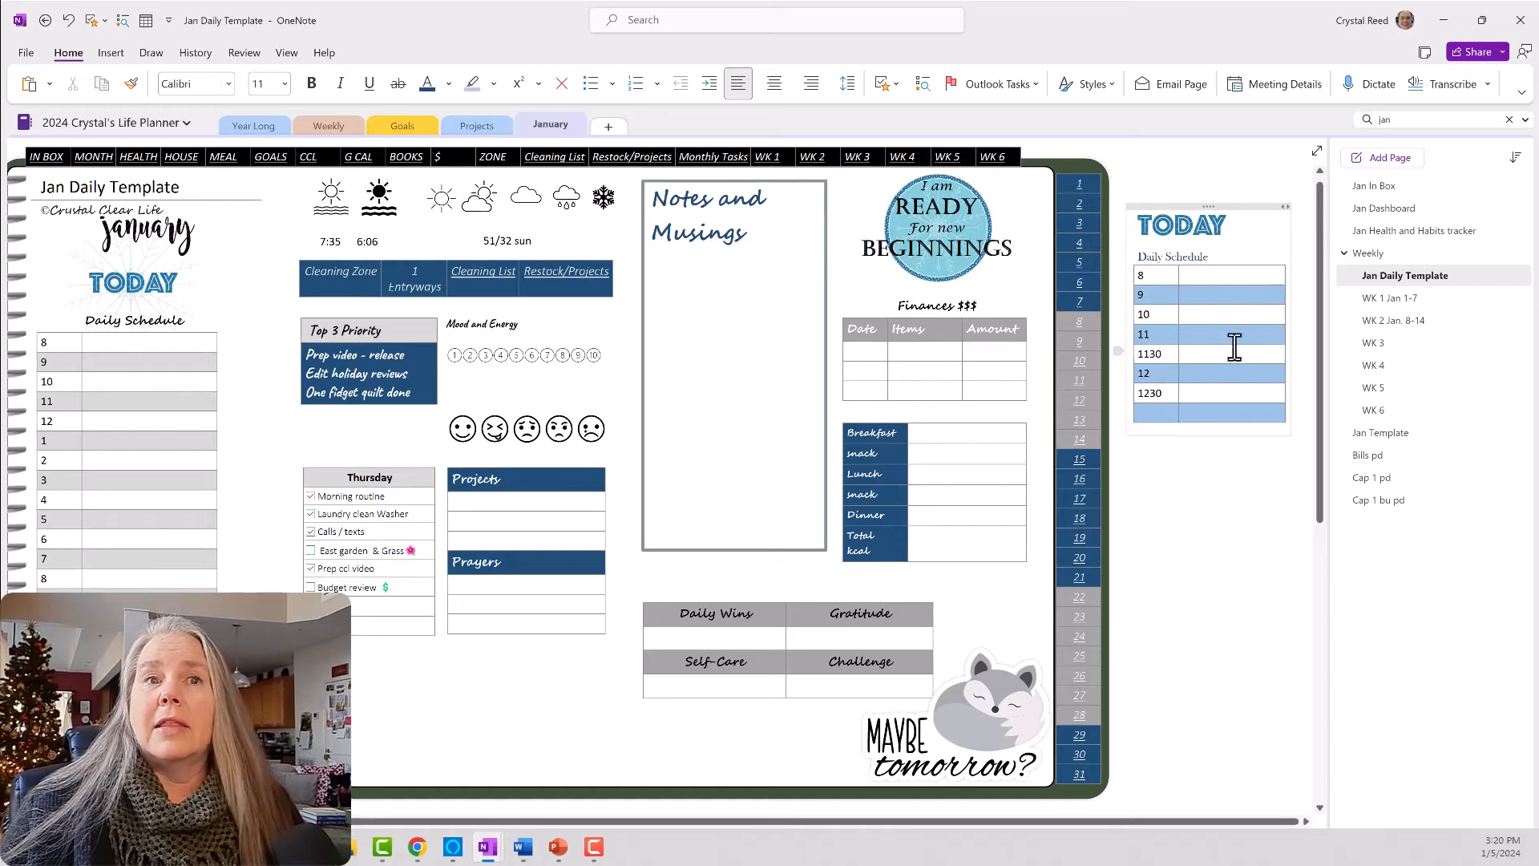
mouse_move(1207, 204)
mouse_down()
mouse_move(1018, 232)
mouse_move(352, 200)
mouse_move(265, 264)
mouse_move(158, 260)
mouse_move(433, 321)
mouse_move(1220, 214)
mouse_up()
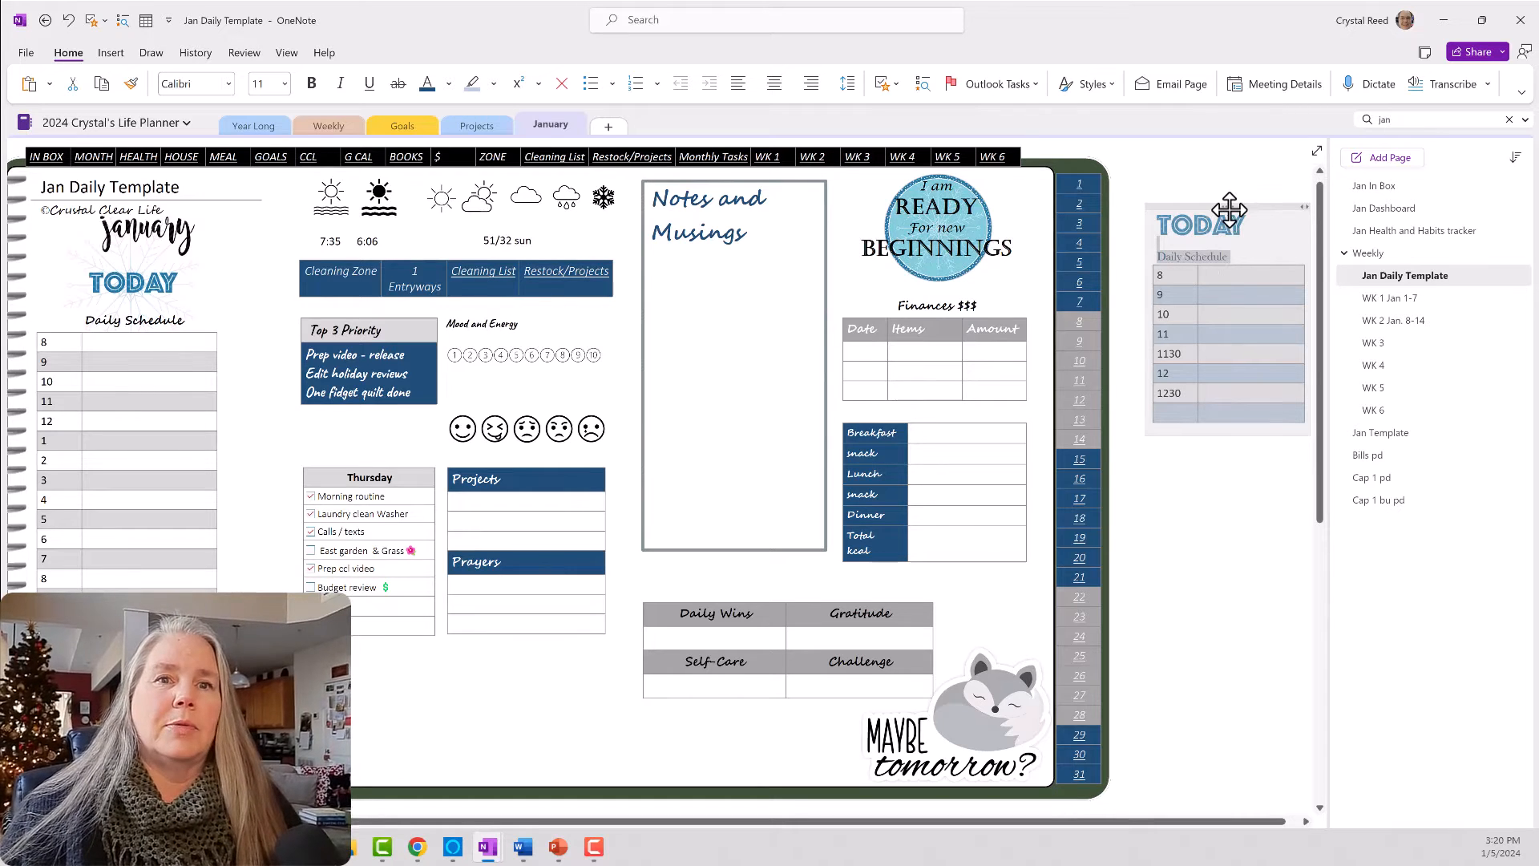
drag(1230, 210, 1288, 540)
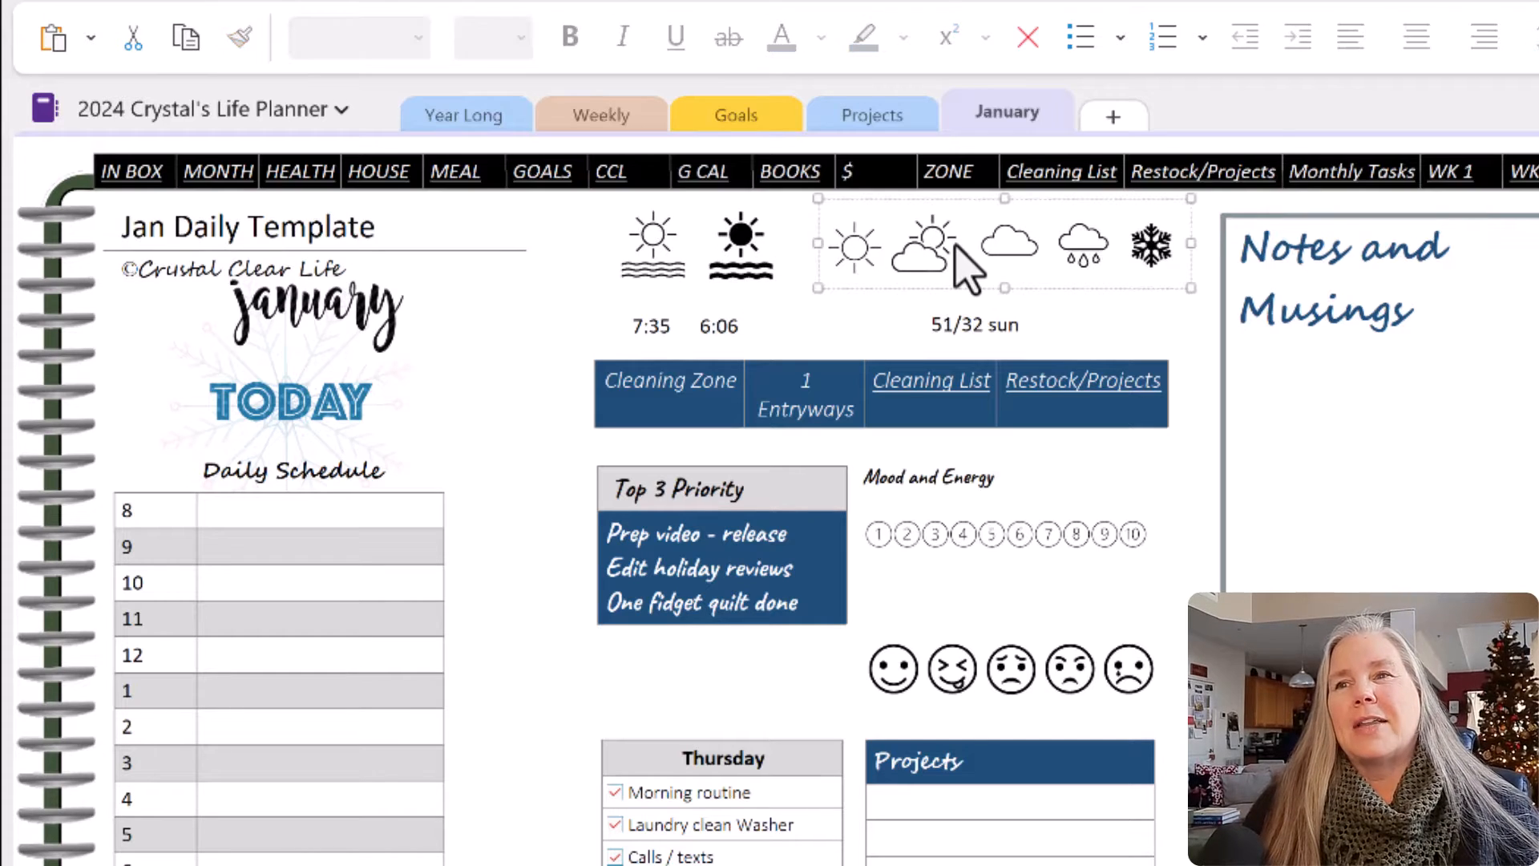
Enlarge the sunrise and sunset graphic above the 7:35 and 6:06 times slightly.
click(768, 252)
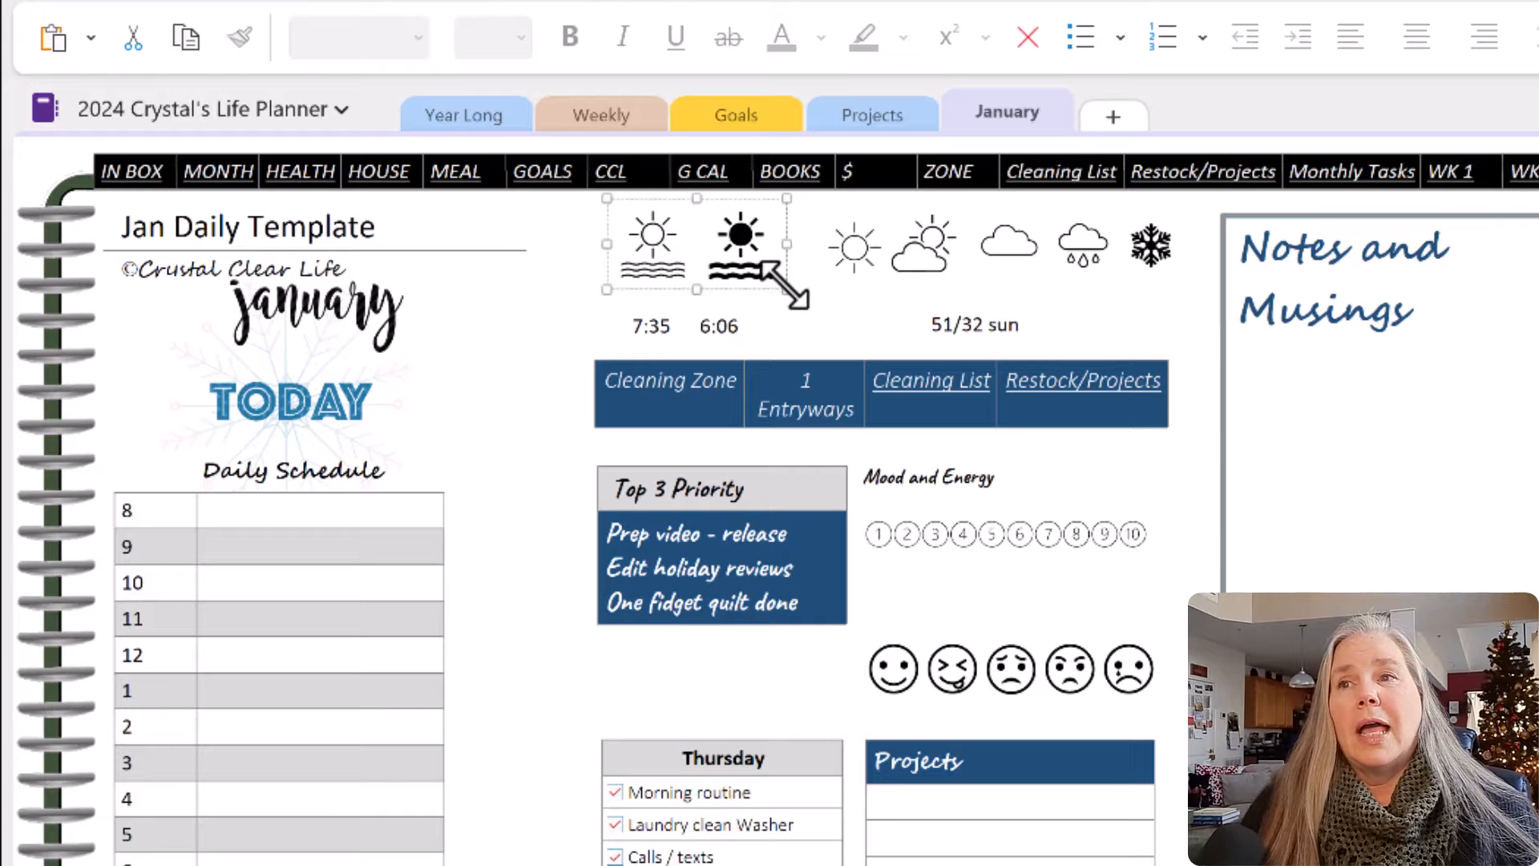
mouse_move(784, 285)
mouse_down()
mouse_move(858, 350)
mouse_move(781, 293)
mouse_move(795, 294)
mouse_up()
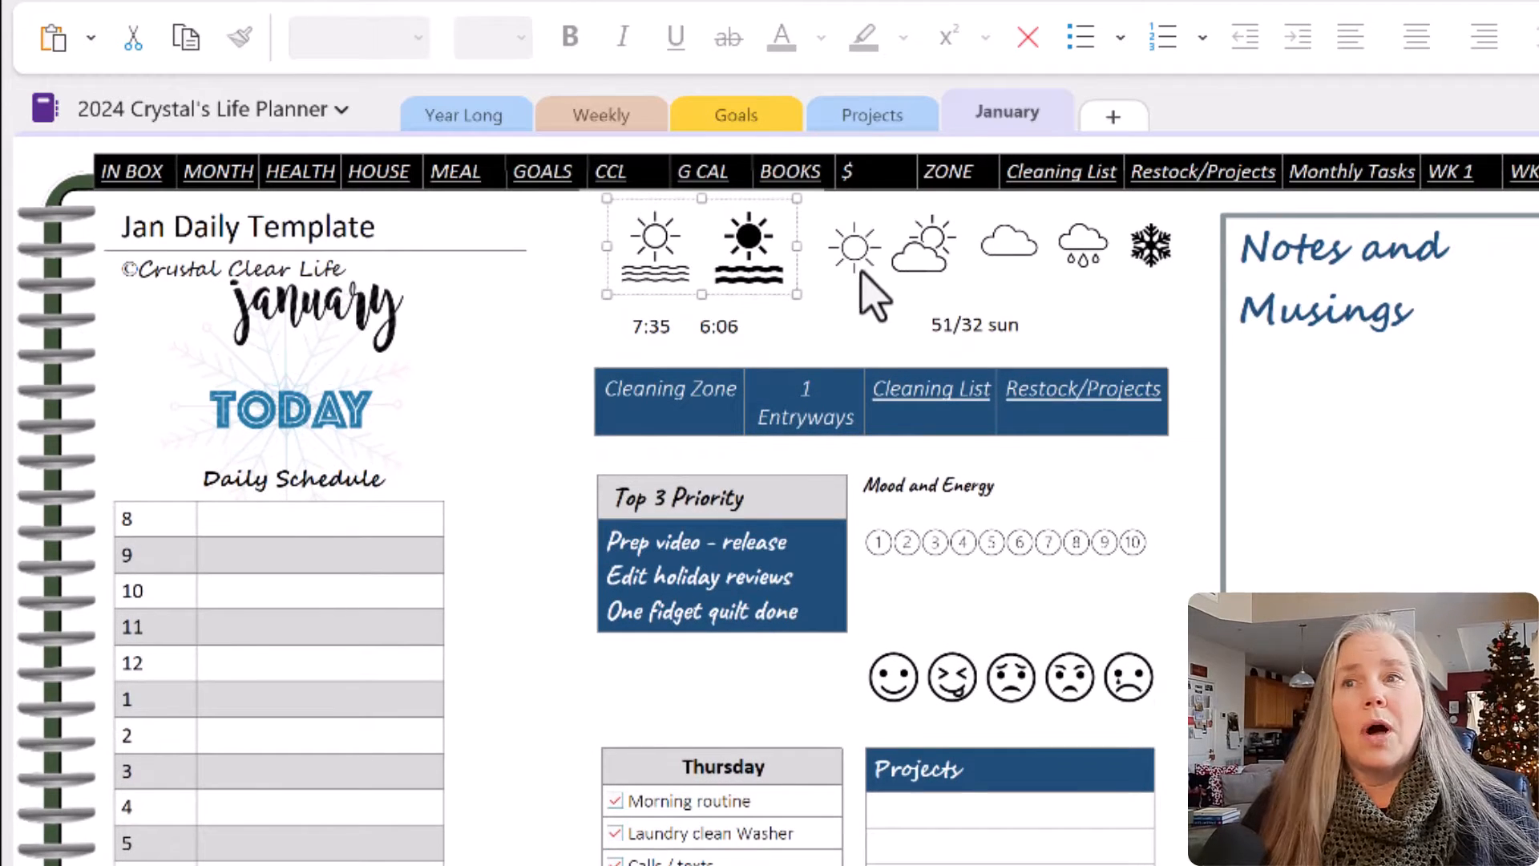
click(927, 250)
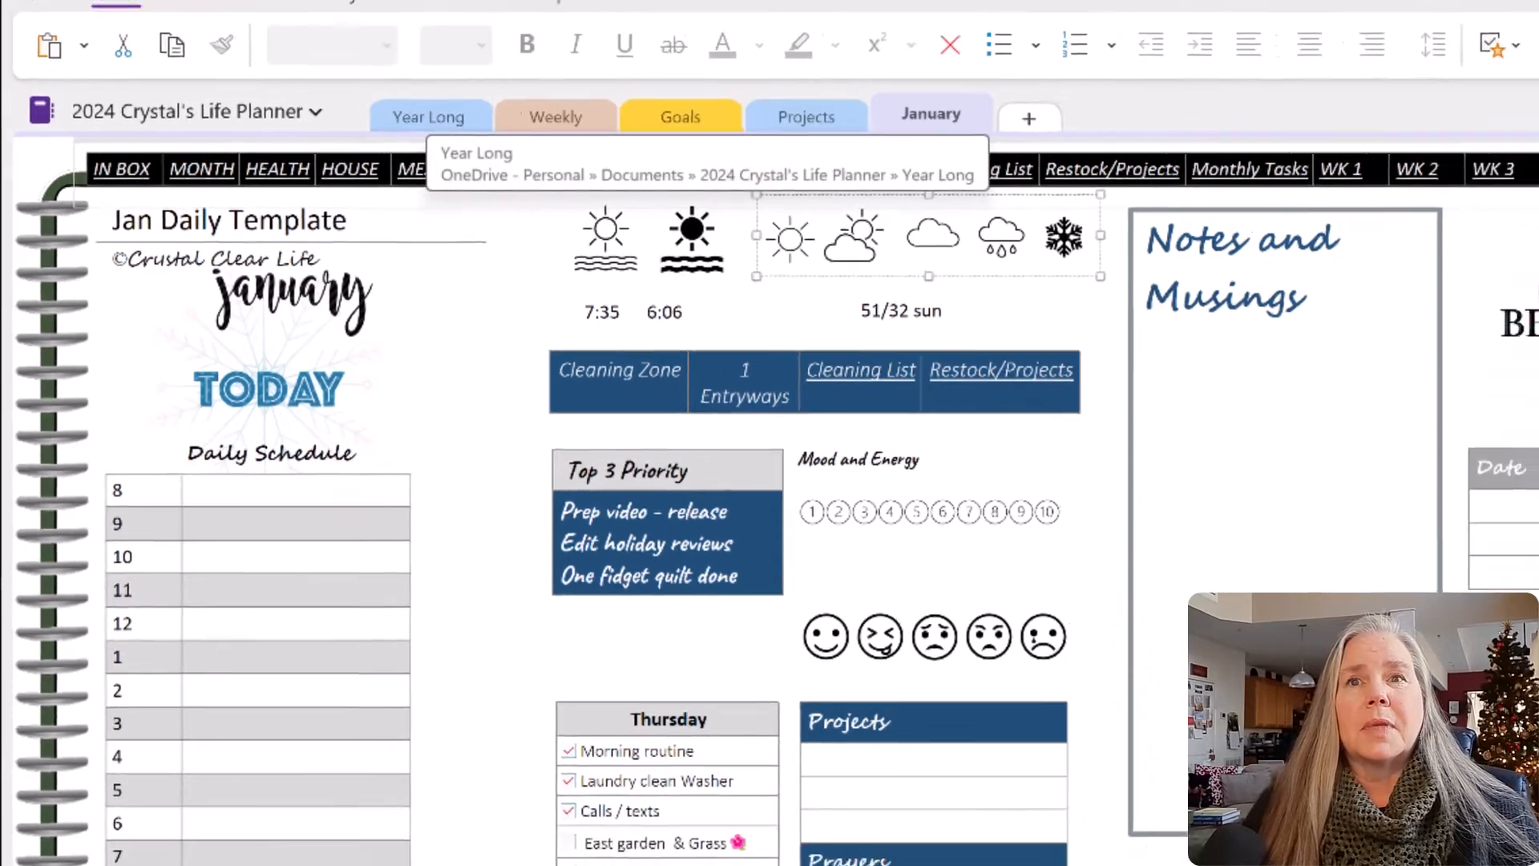
Search the notebooks for "icon" and open the 2024 planner's ^ Notebook & Icons page.
click(1410, 119)
text(i)
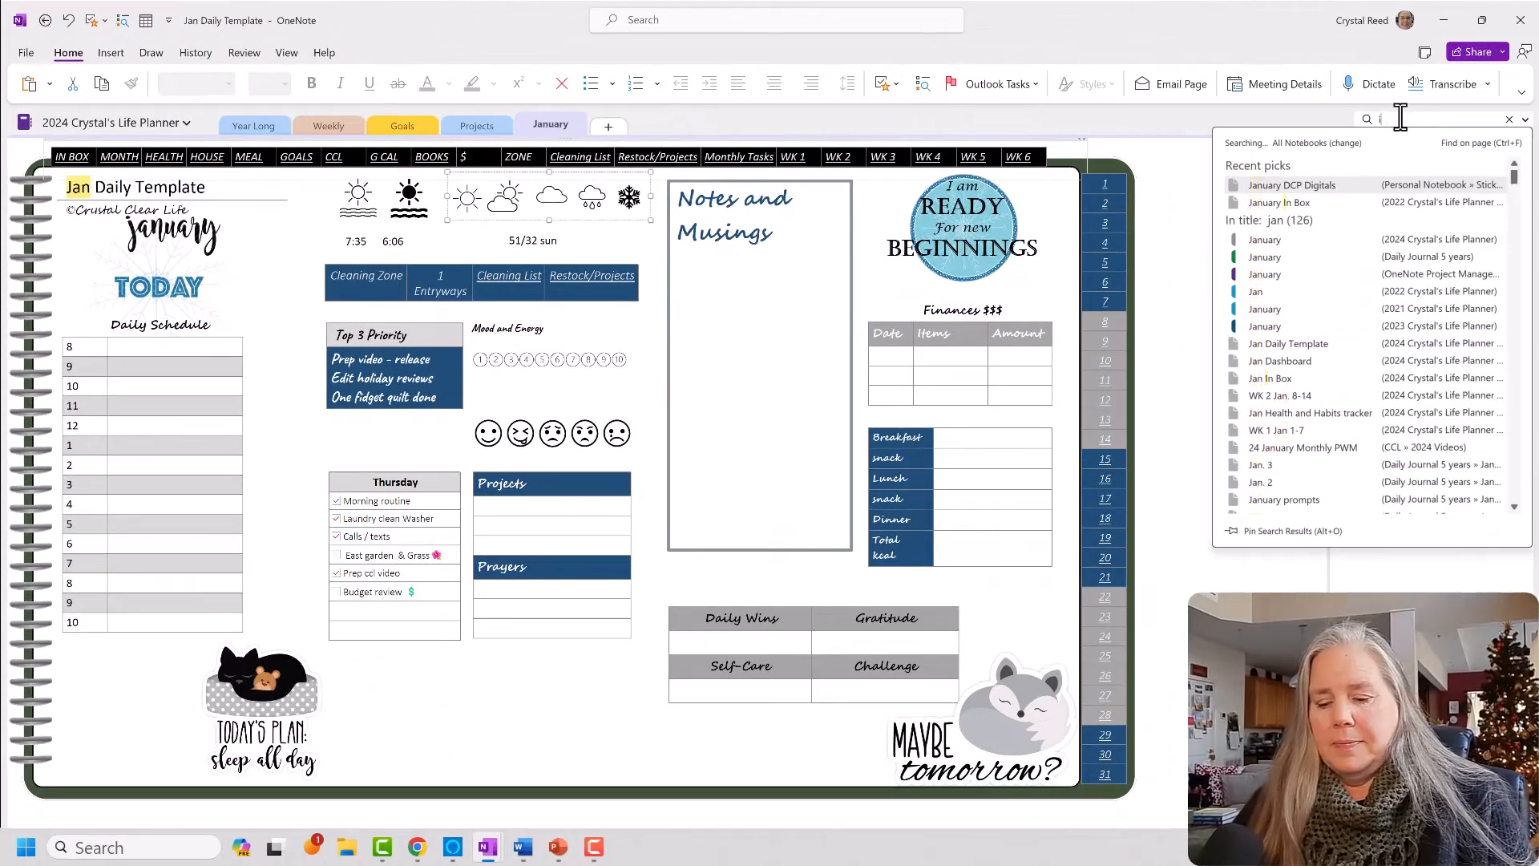
text(con)
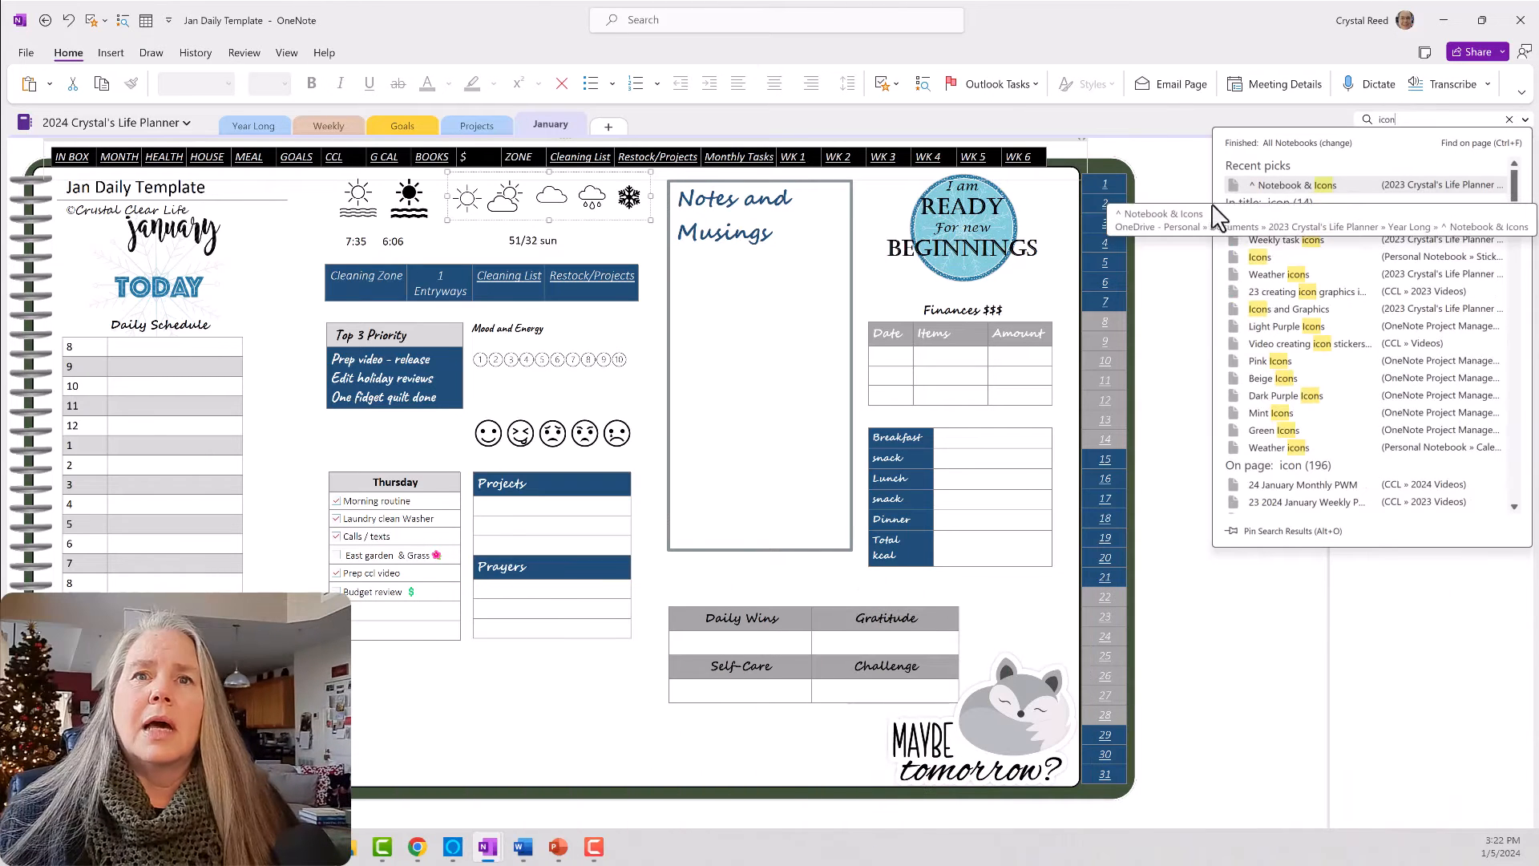
click(1286, 222)
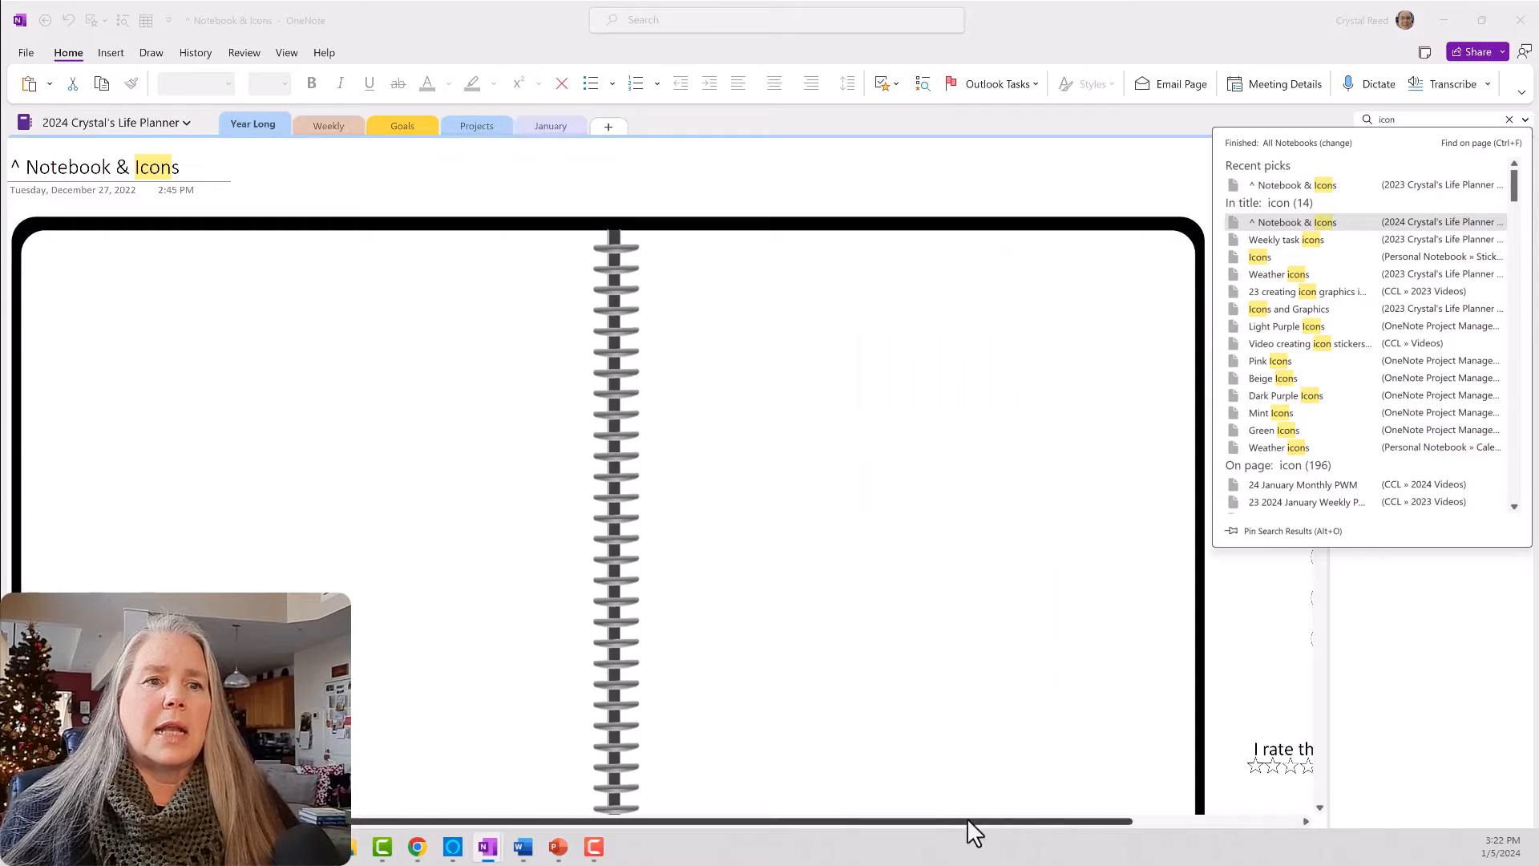
Examine the icon strips beside the blank notebook: weather, mood faces, number circles, fruit, water drops and the coloured tracker banners.
drag(967, 818, 1210, 814)
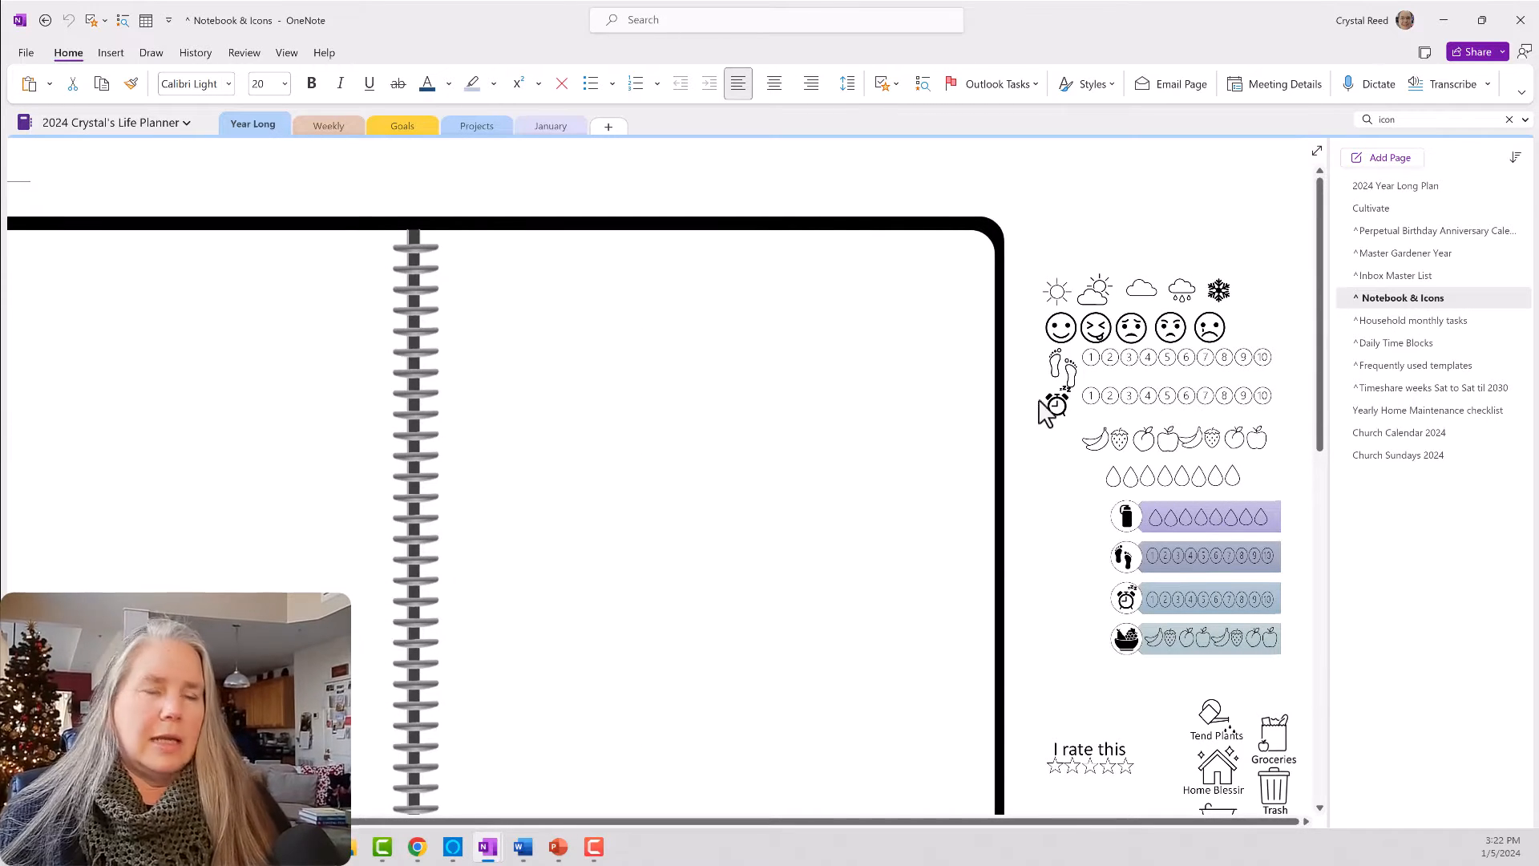
ctrl+scroll(1064, 505, up, 3)
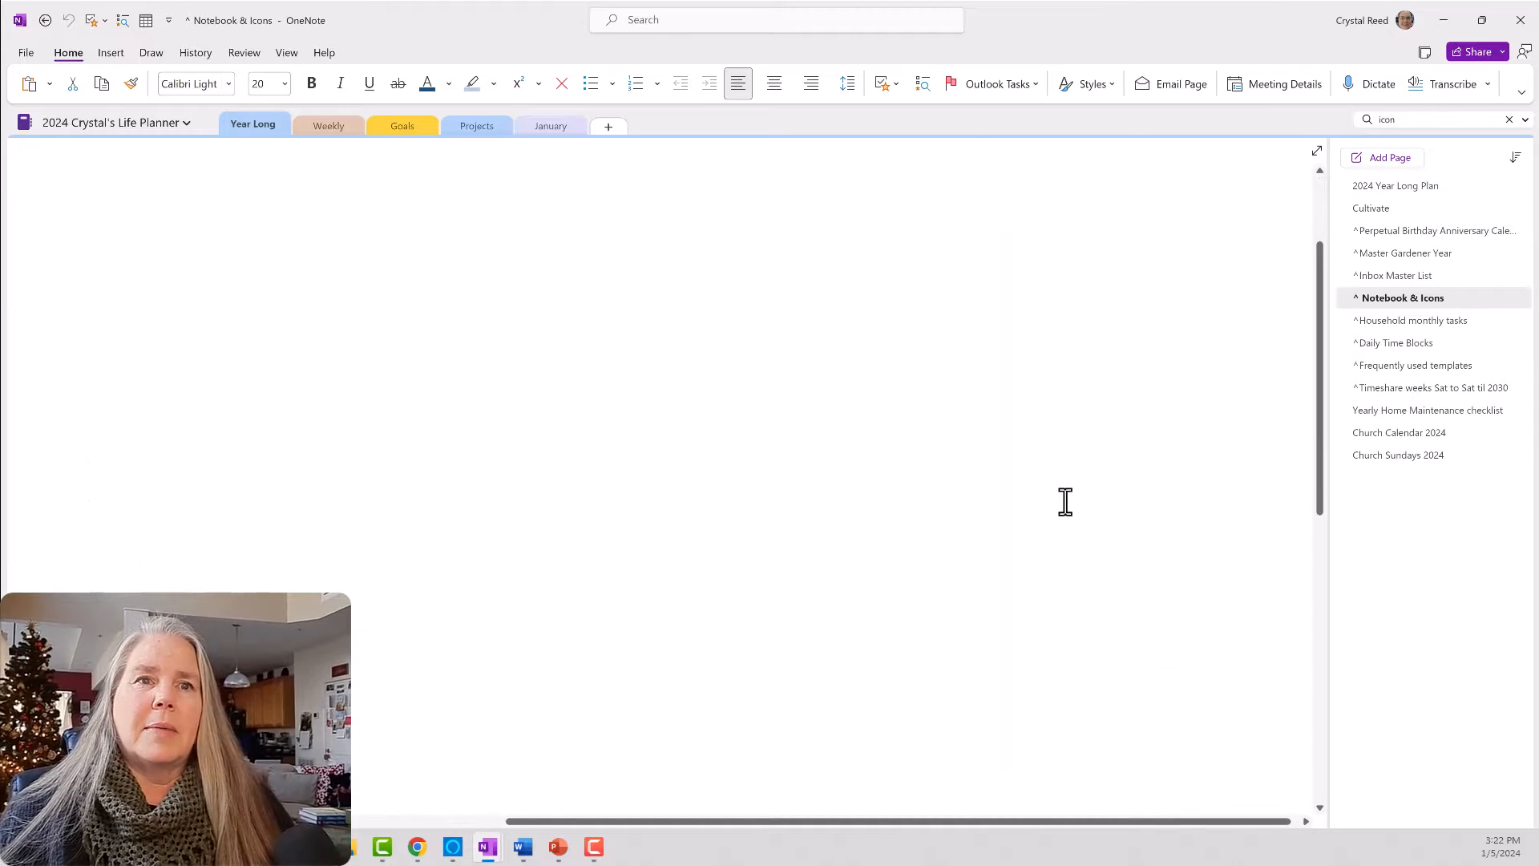
drag(1050, 824, 1312, 800)
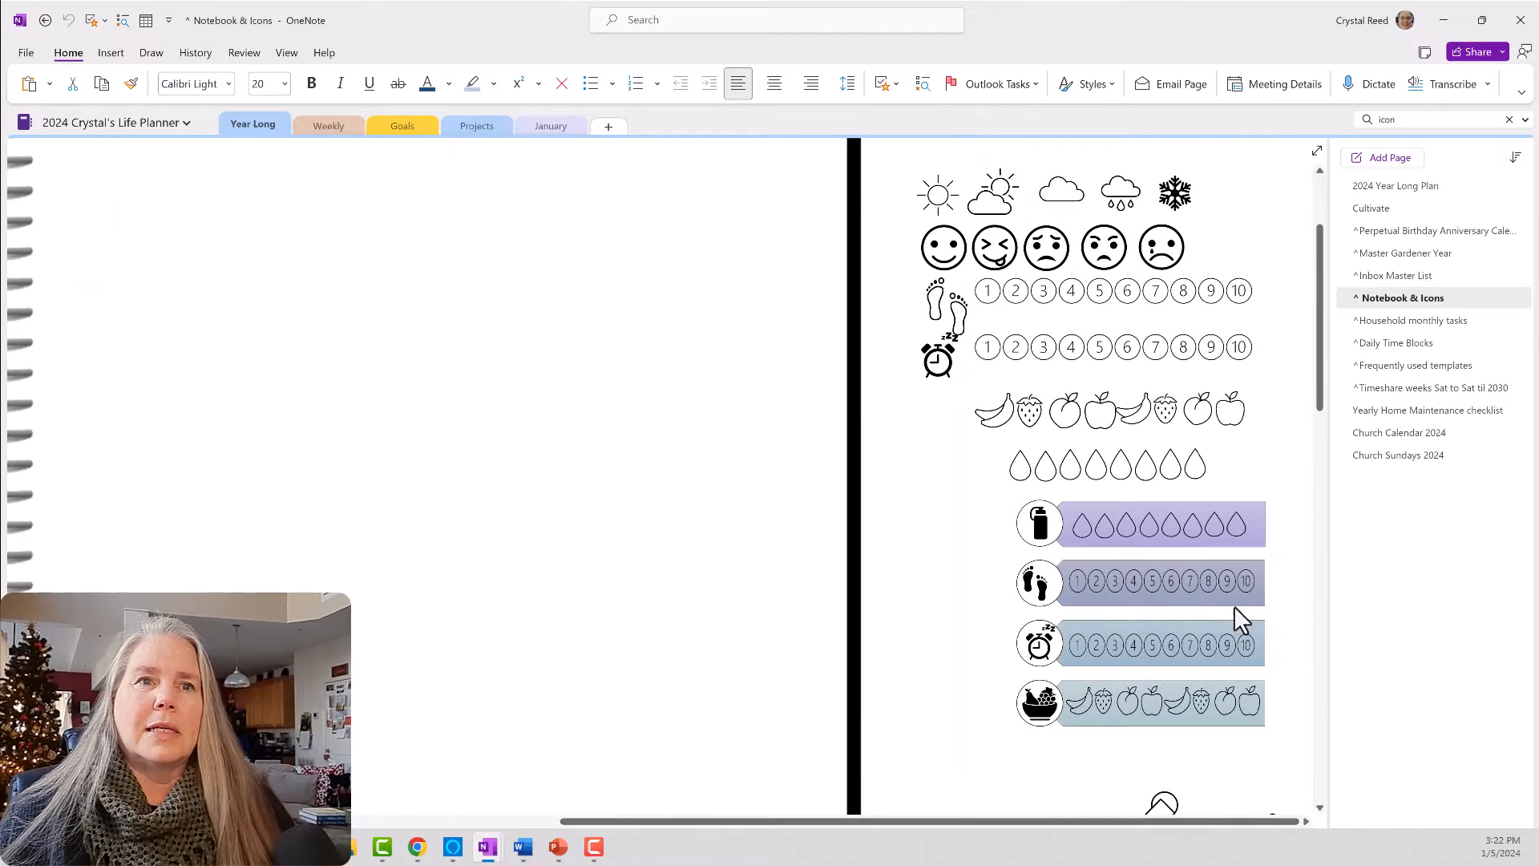
ctrl+scroll(1234, 606, up, 3)
scroll(1233, 604, down, 1)
scroll(1230, 601, up, 3)
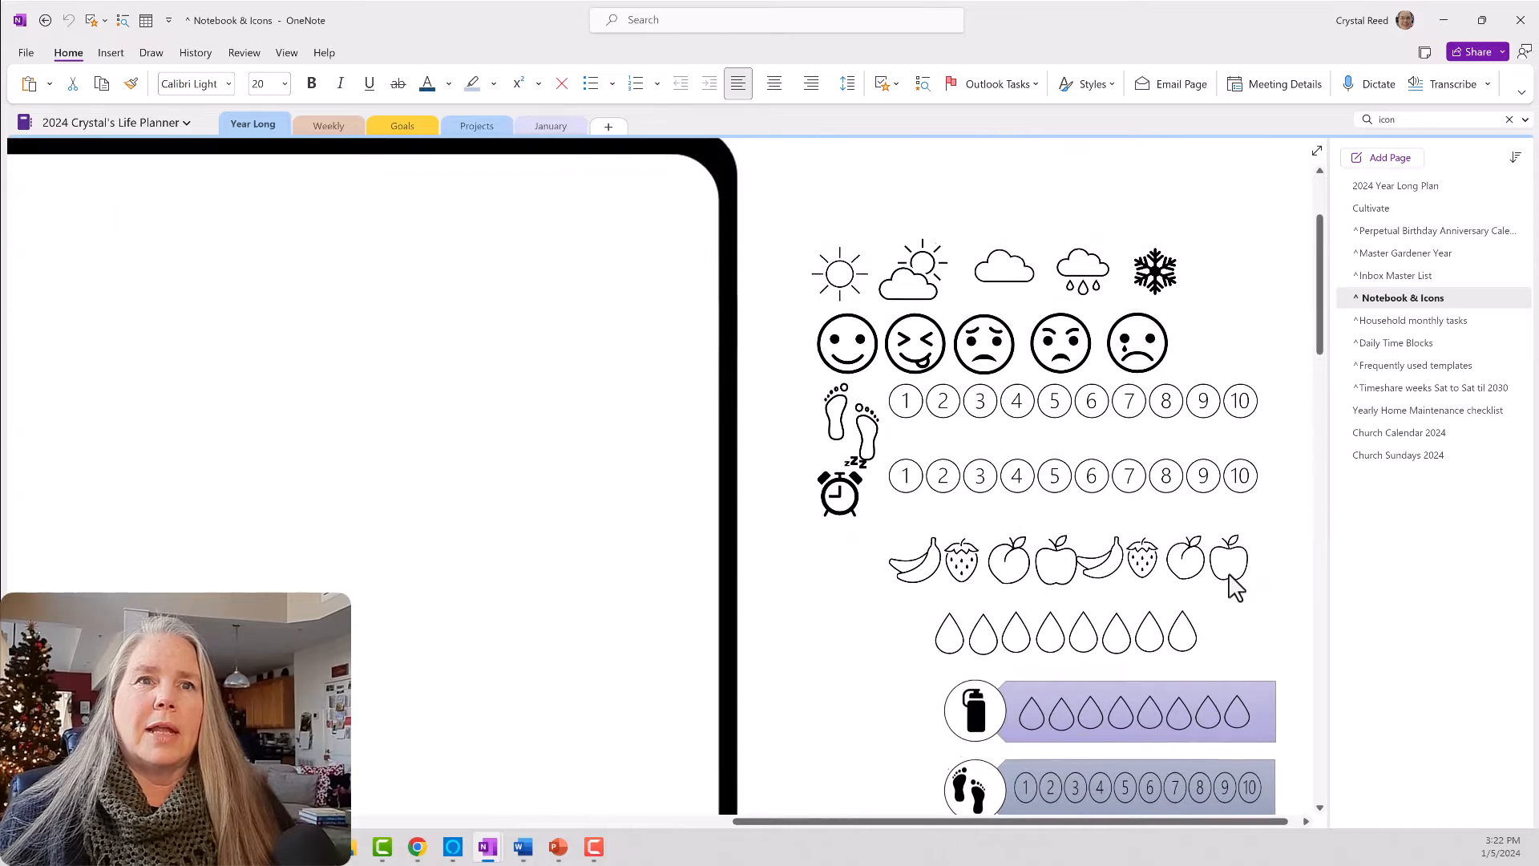
click(1151, 271)
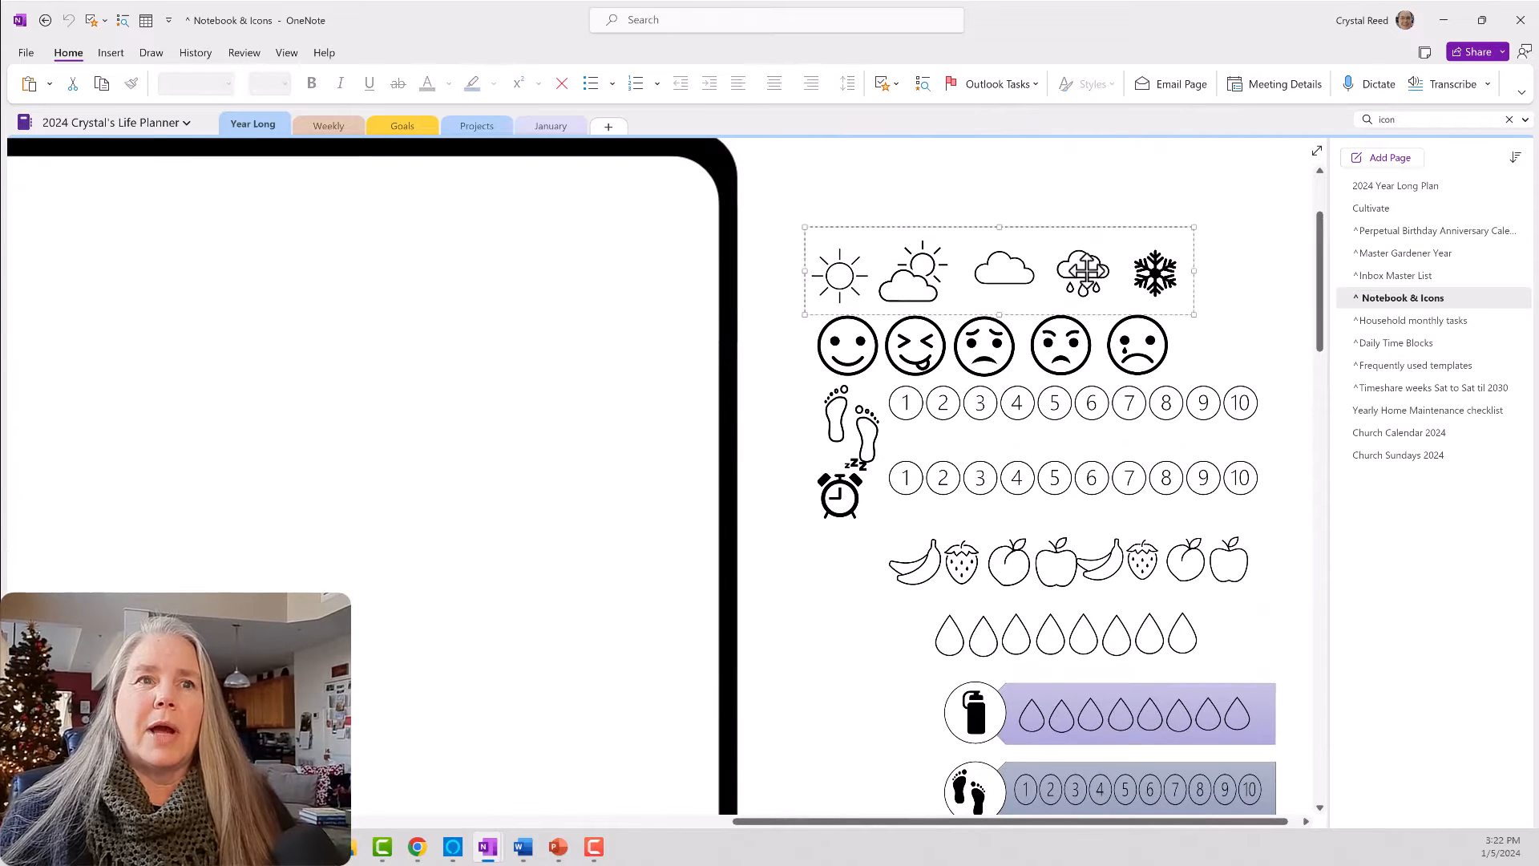
click(970, 361)
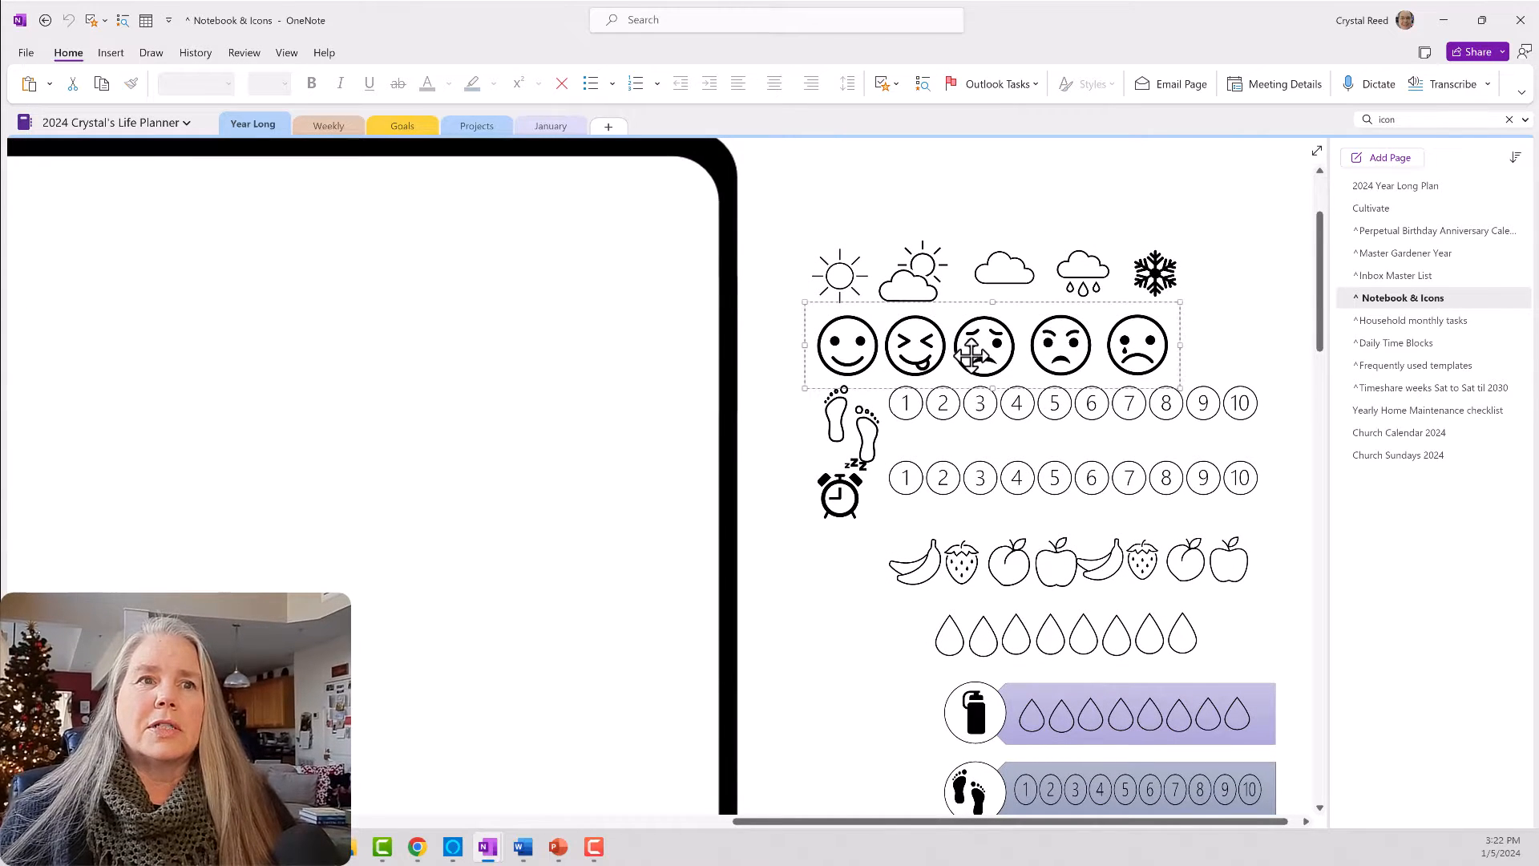
click(997, 421)
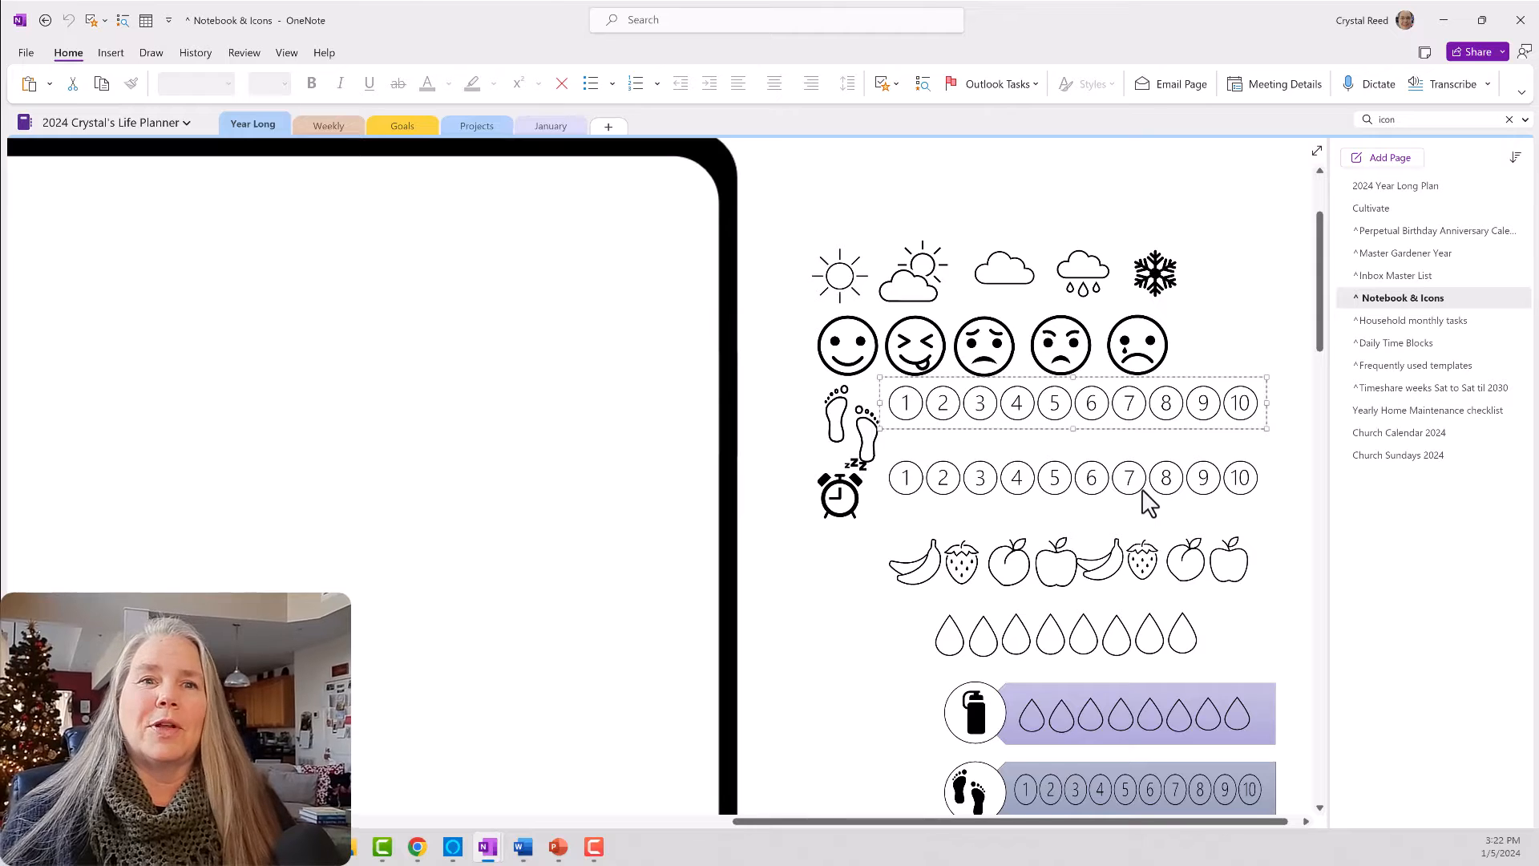
scroll(1148, 503, down, 1)
scroll(1175, 527, down, 4)
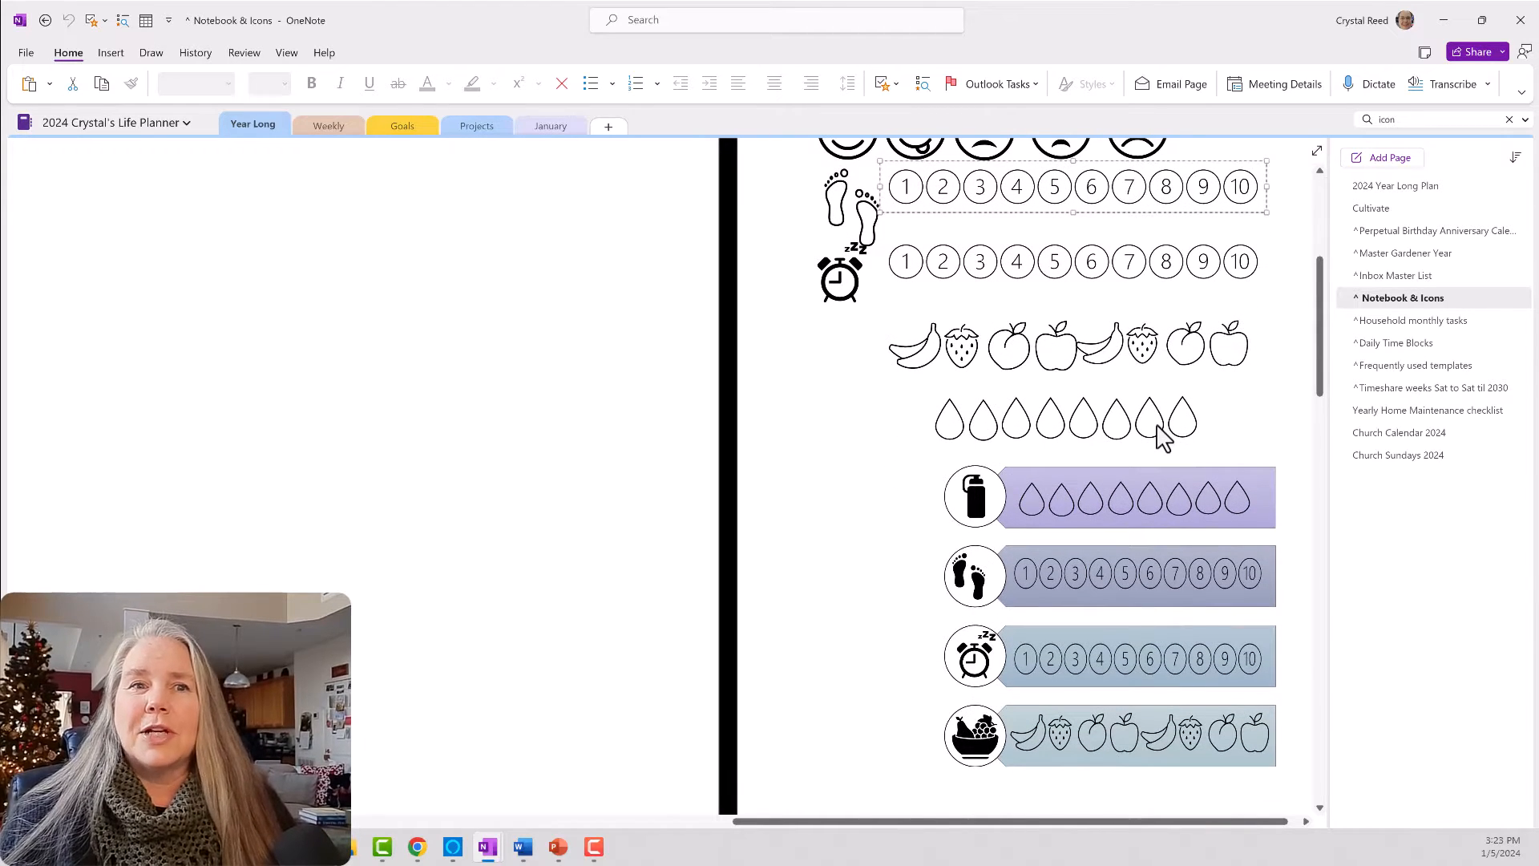
Examine the remaining tracker banners, the "I rate this" stars and the household chore icons further down the icon page.
scroll(1158, 441, down, 2)
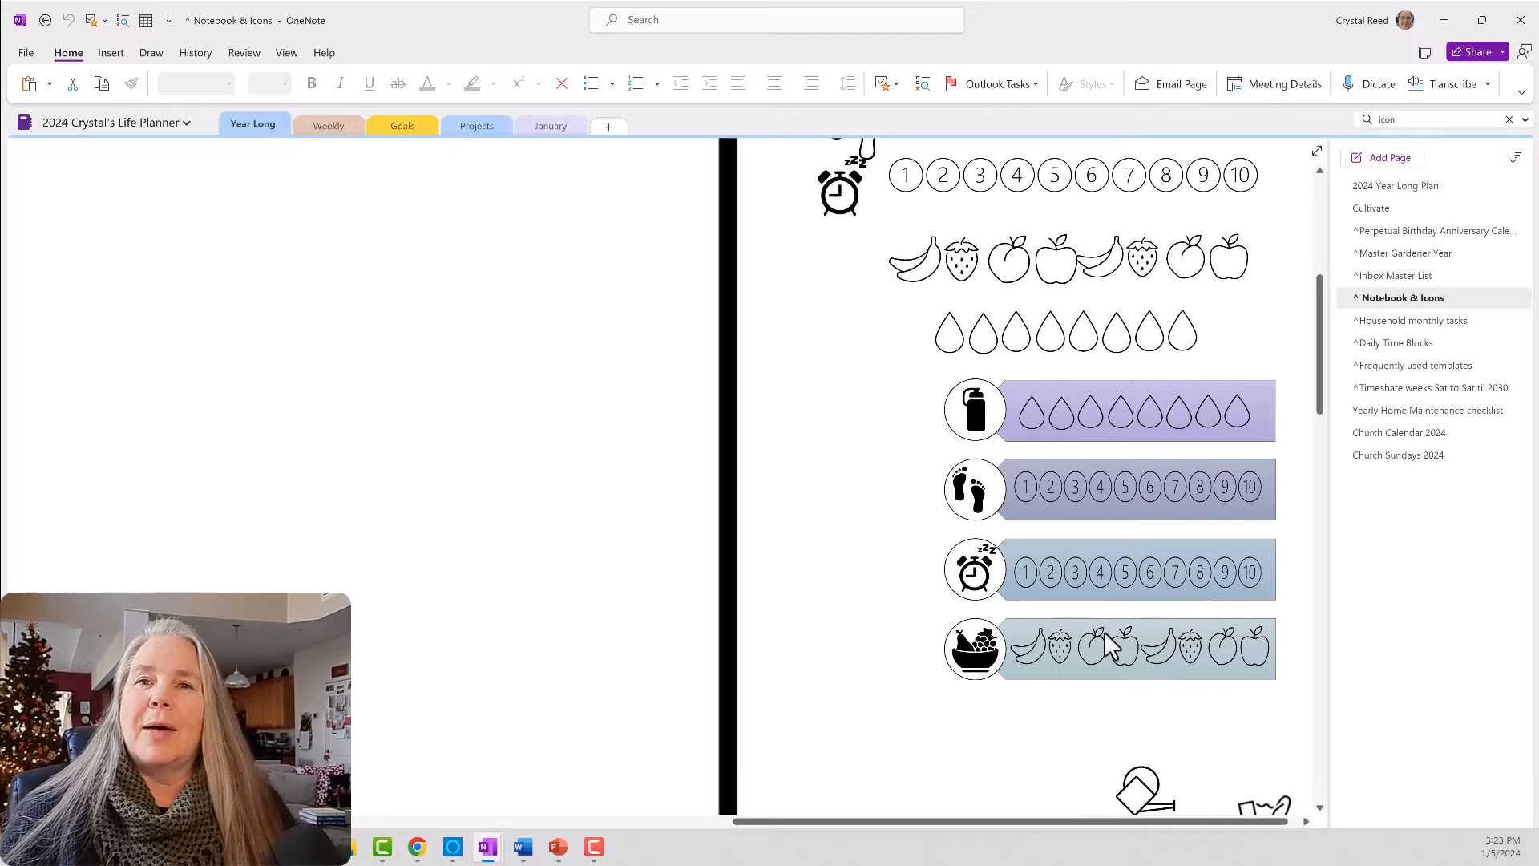
scroll(1111, 641, down, 5)
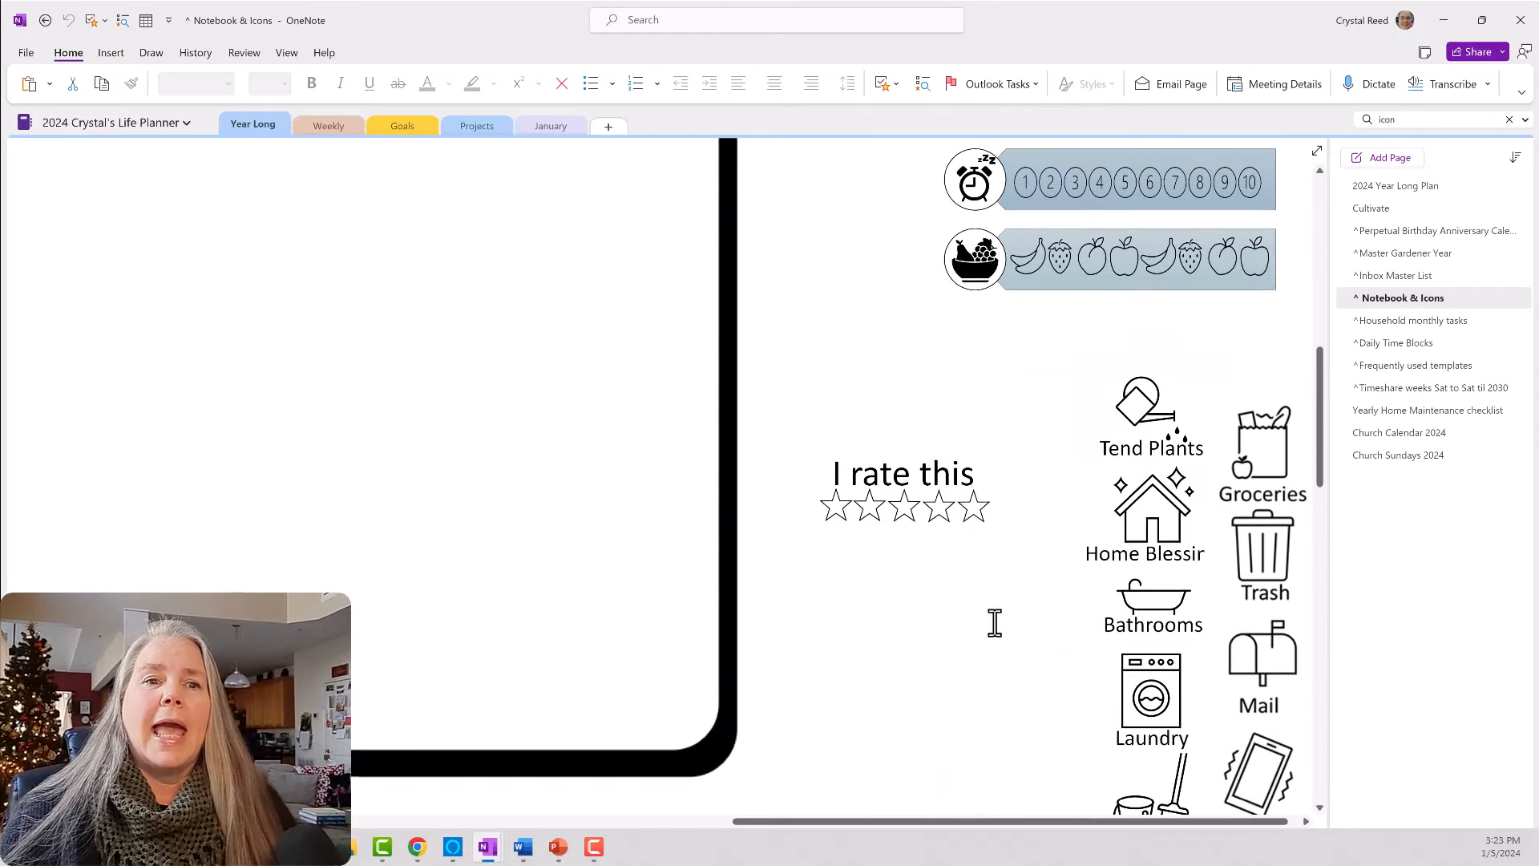
click(904, 493)
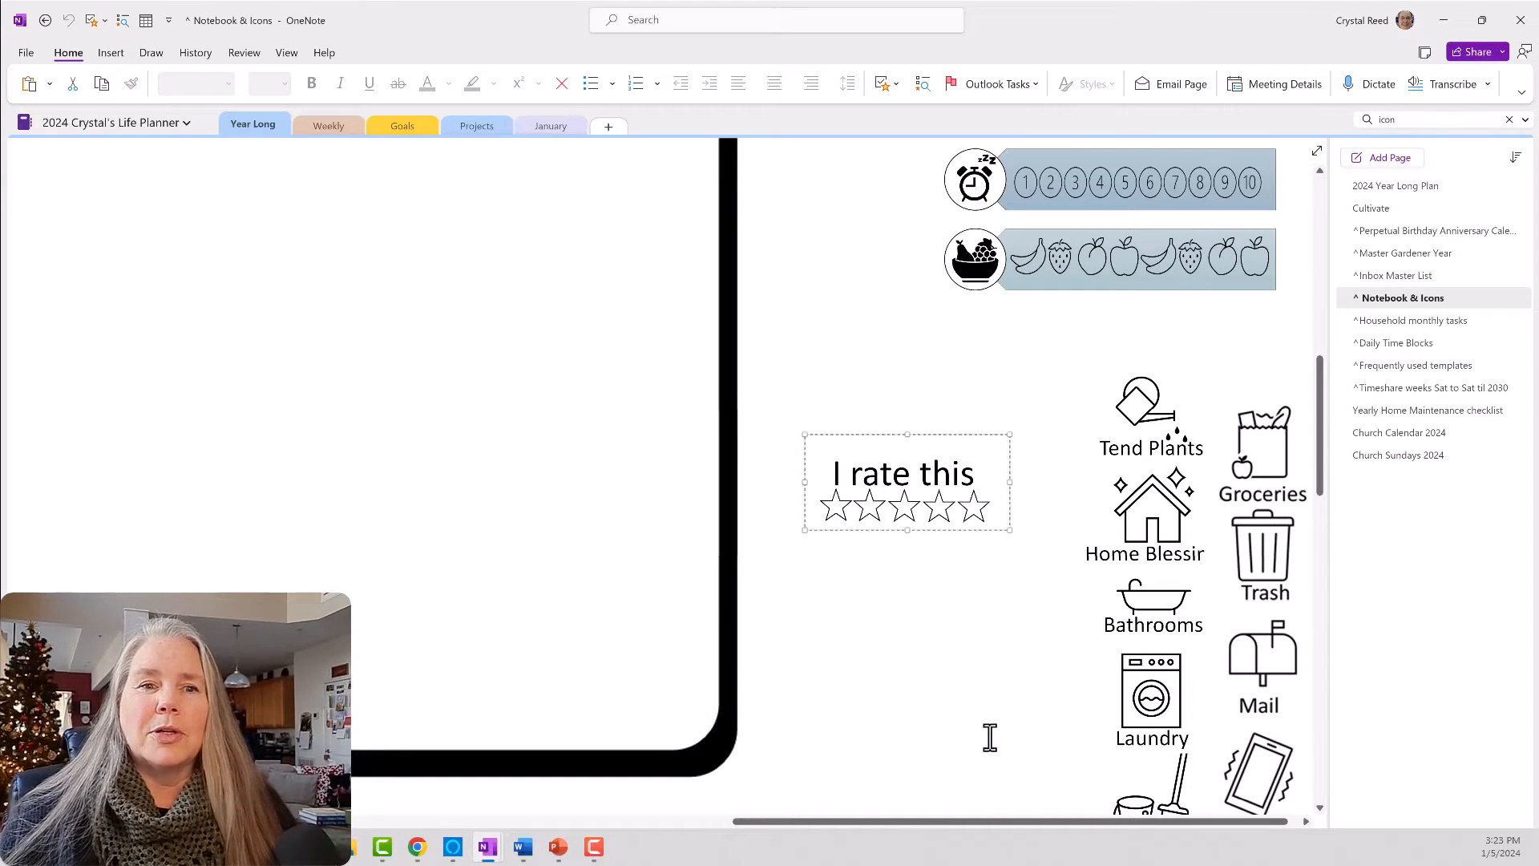
drag(1003, 818, 1112, 817)
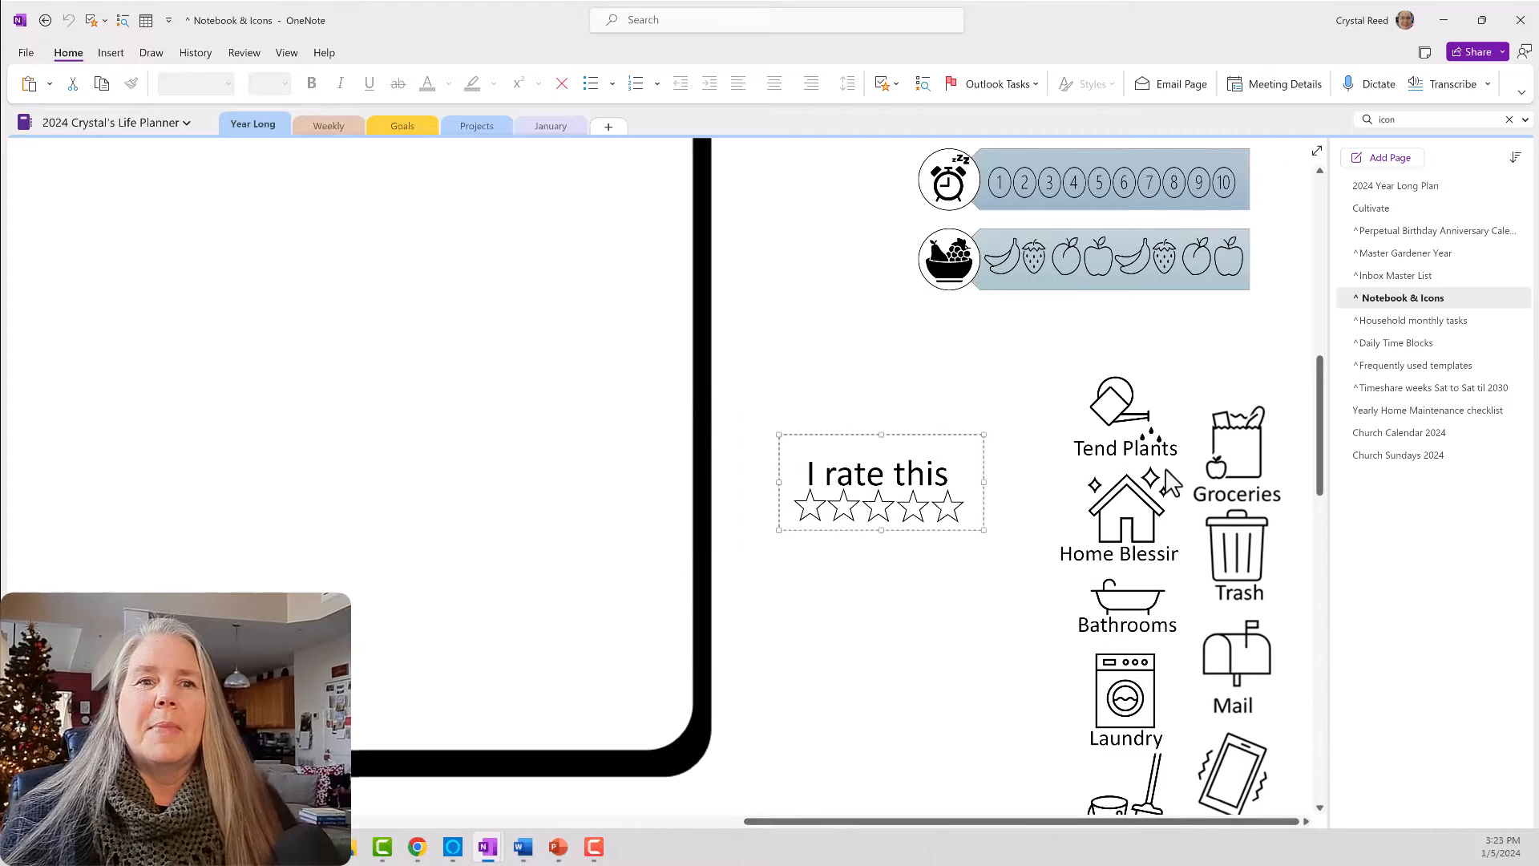
scroll(1202, 469, down, 3)
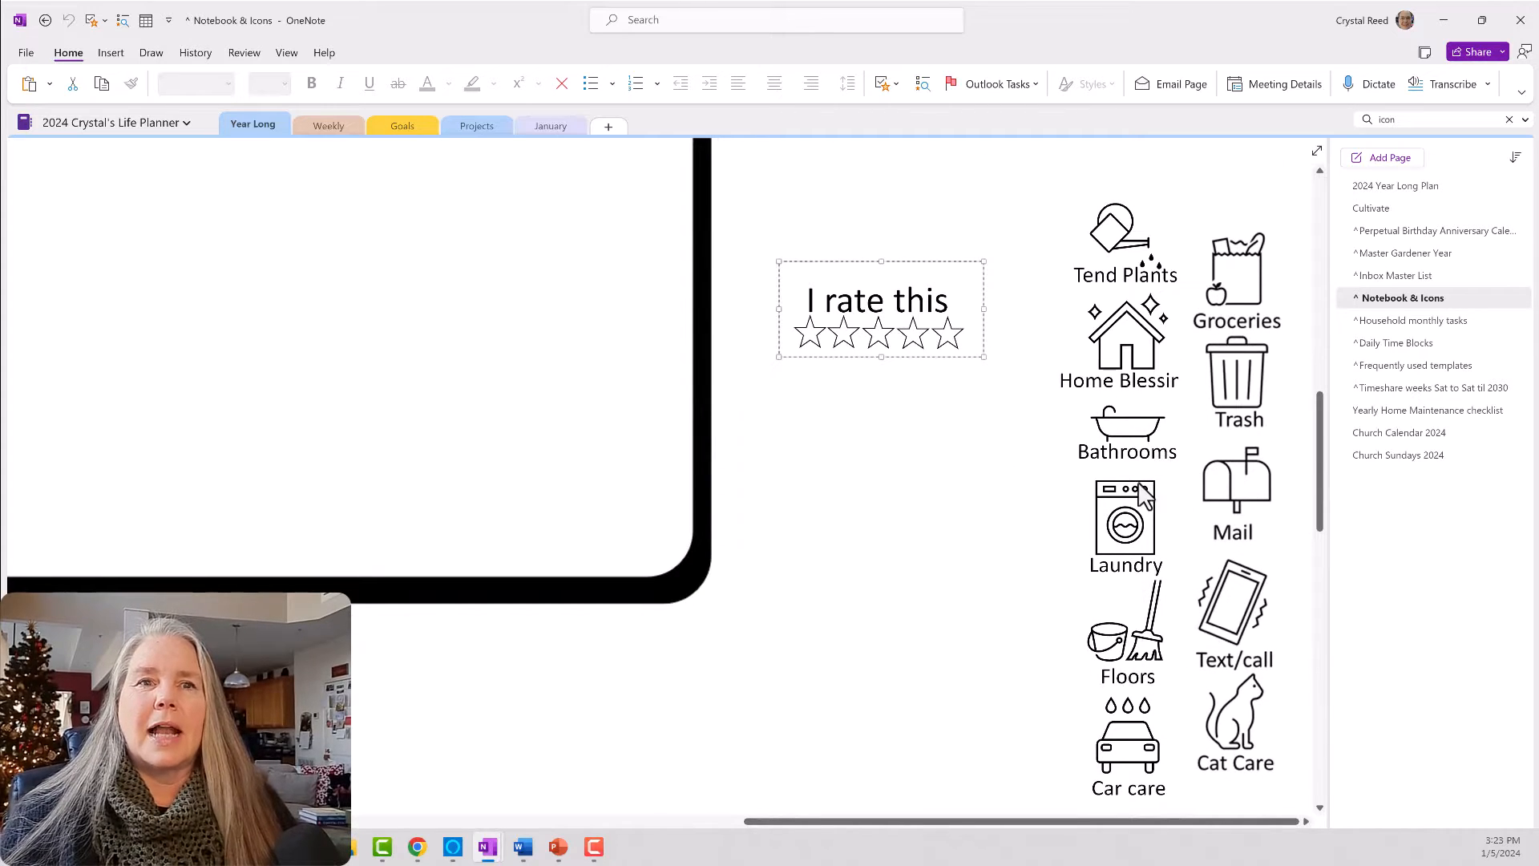
click(1195, 417)
click(1232, 433)
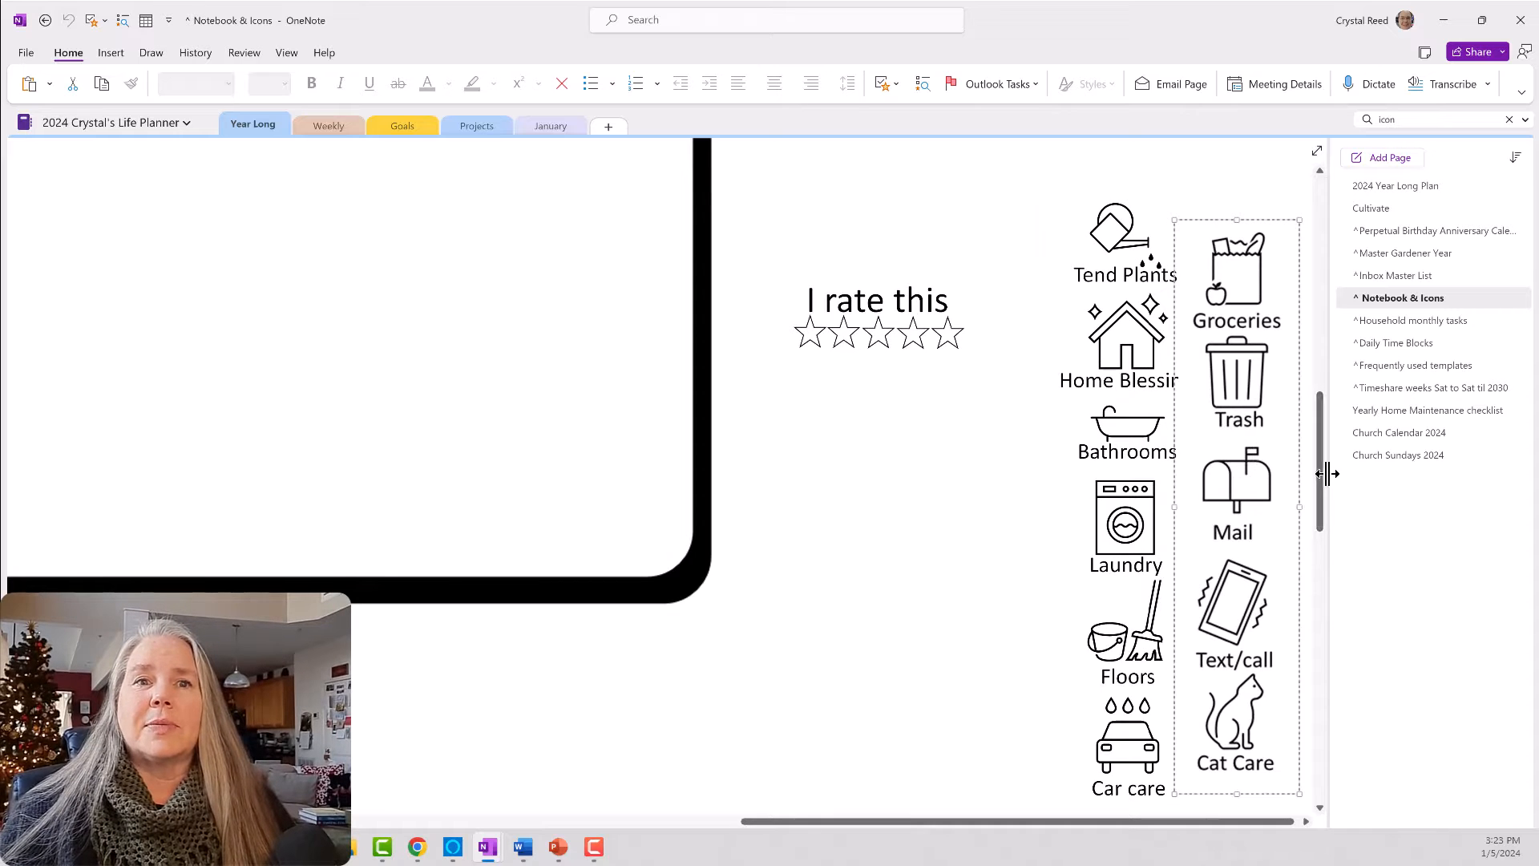
Copy the weather icon strip and paste it into the blank area beside the planner on the Jan Daily Template page.
drag(1319, 474, 1320, 282)
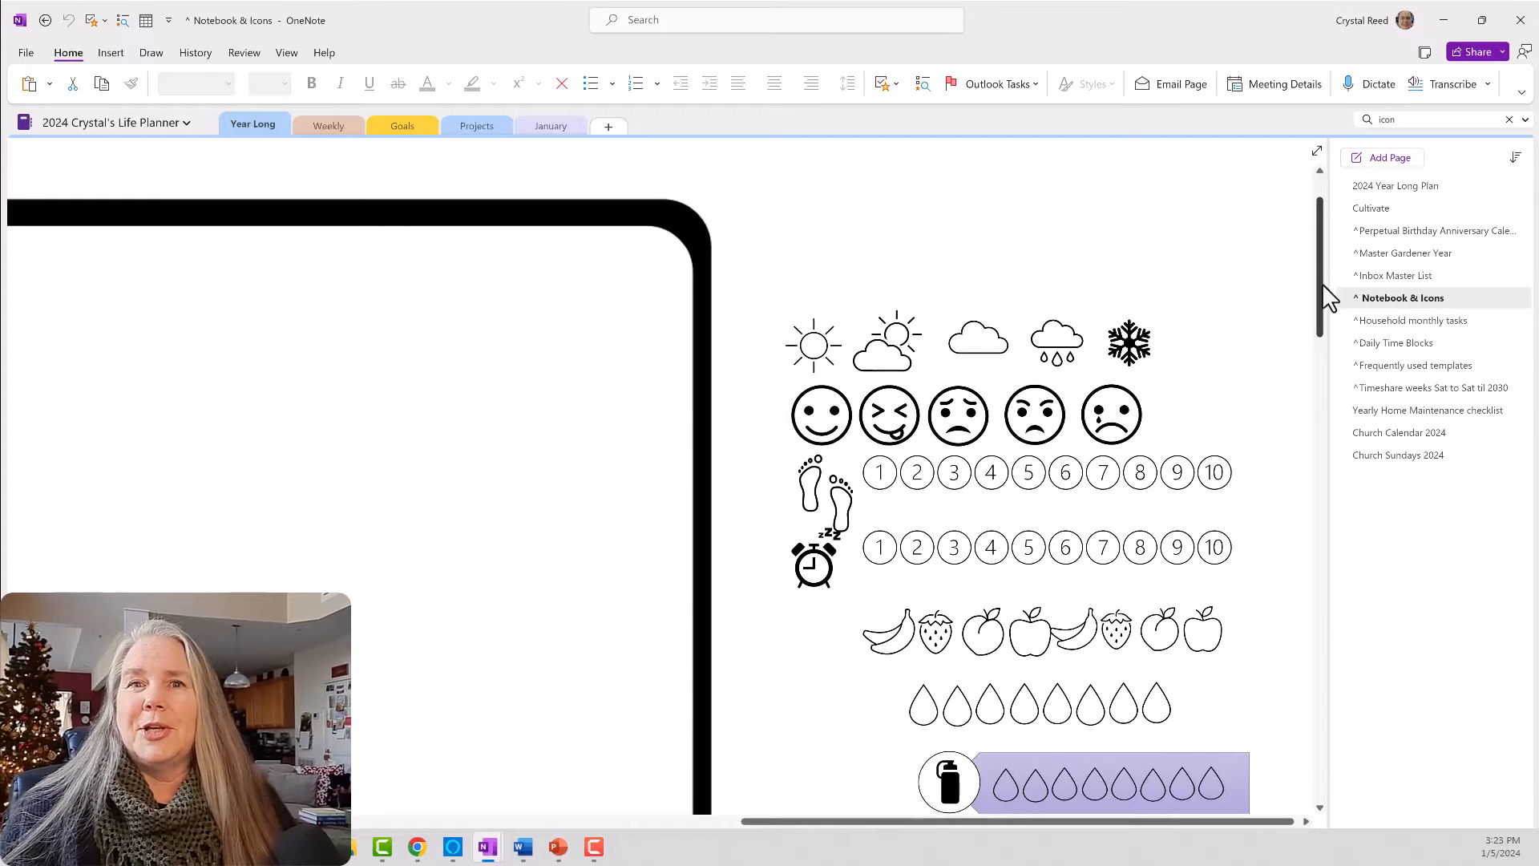
click(1037, 335)
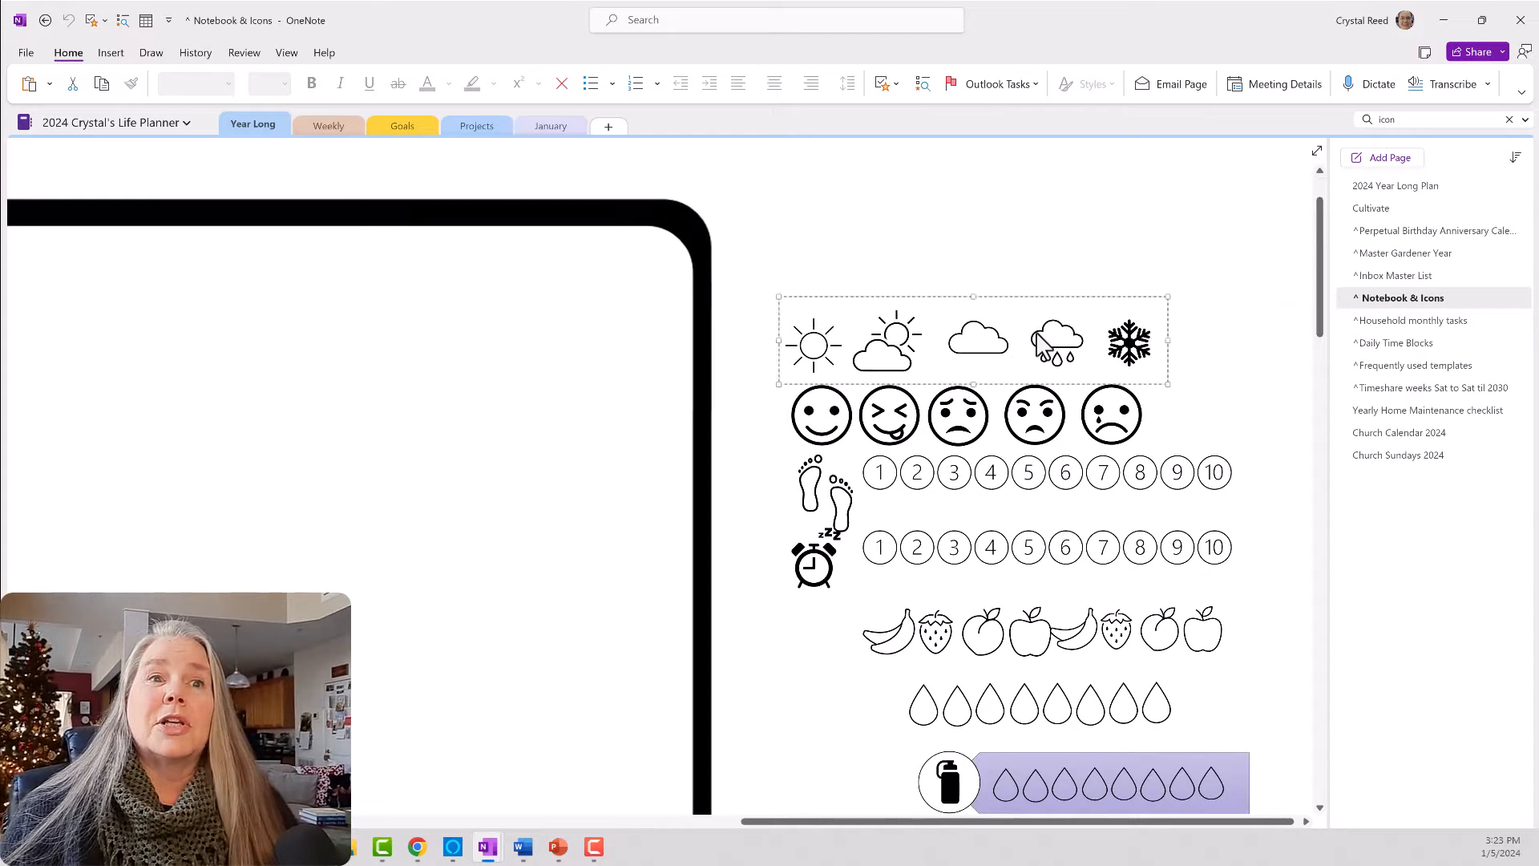
right_click(1039, 338)
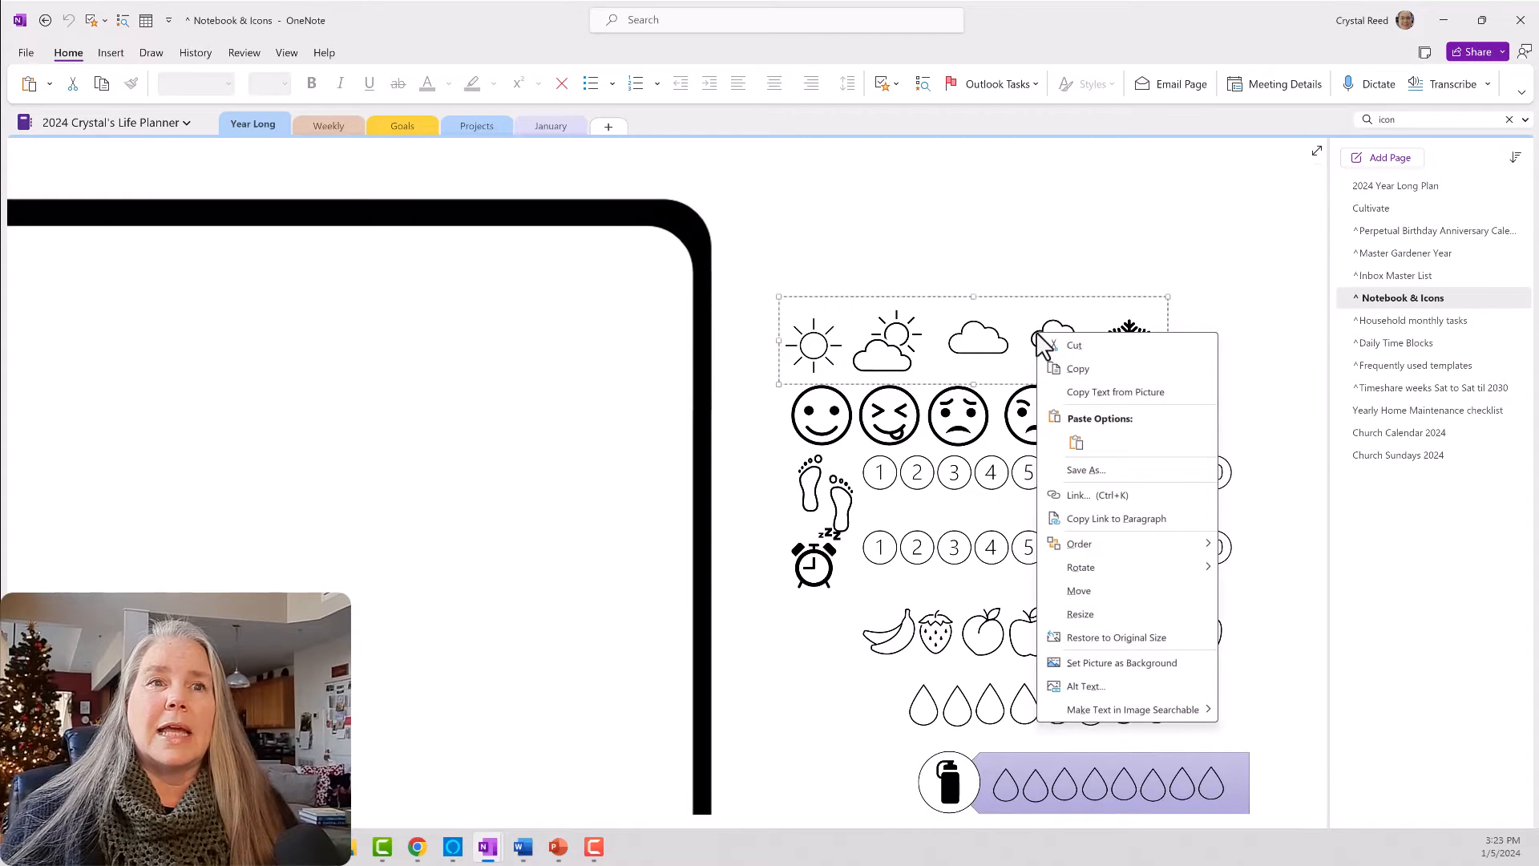
click(1070, 366)
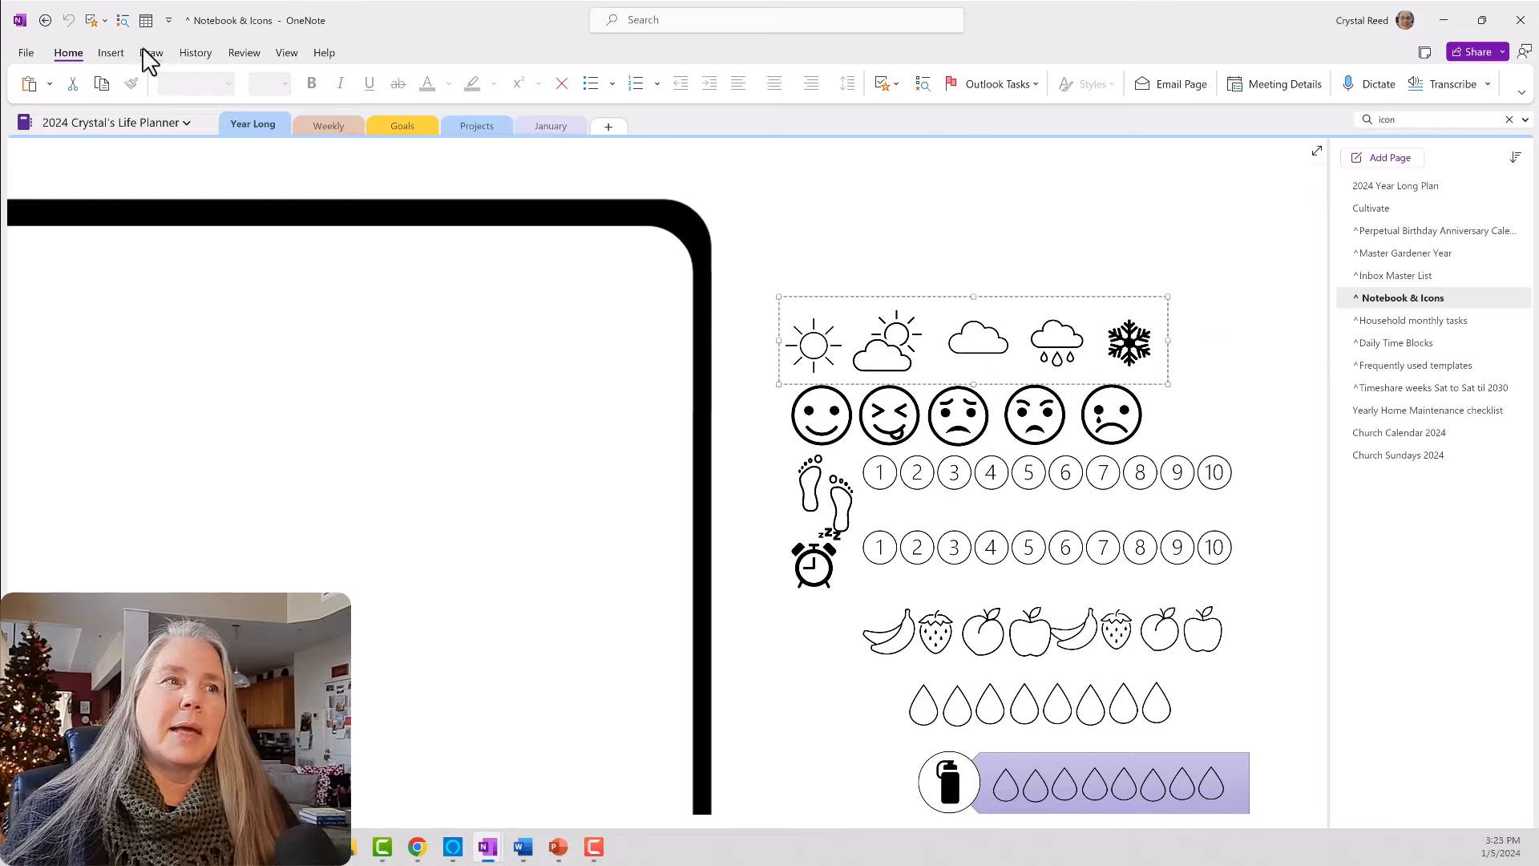
click(536, 125)
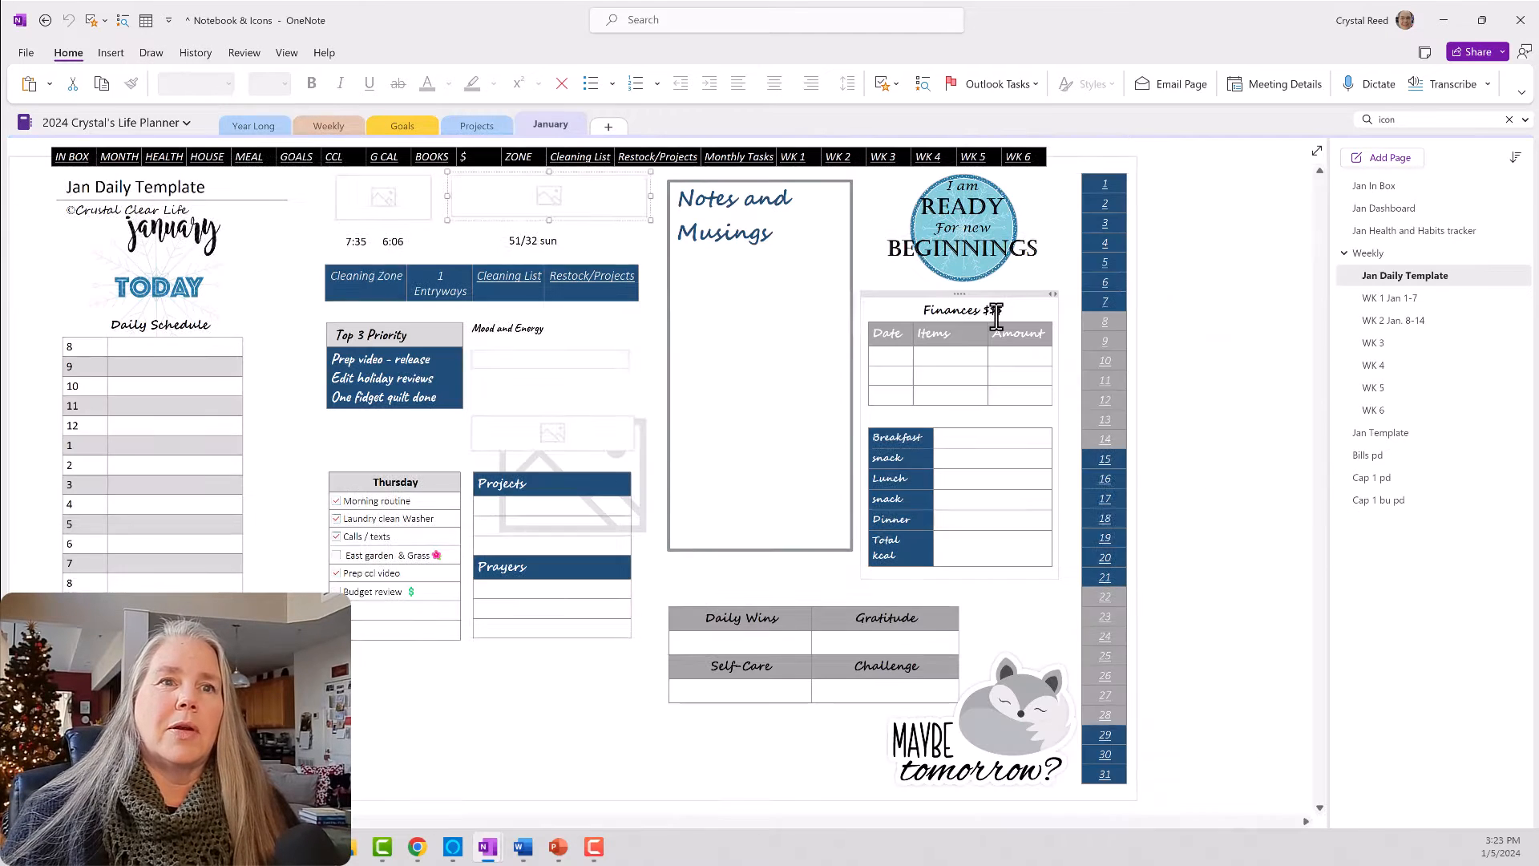
right_click(1172, 203)
click(1207, 279)
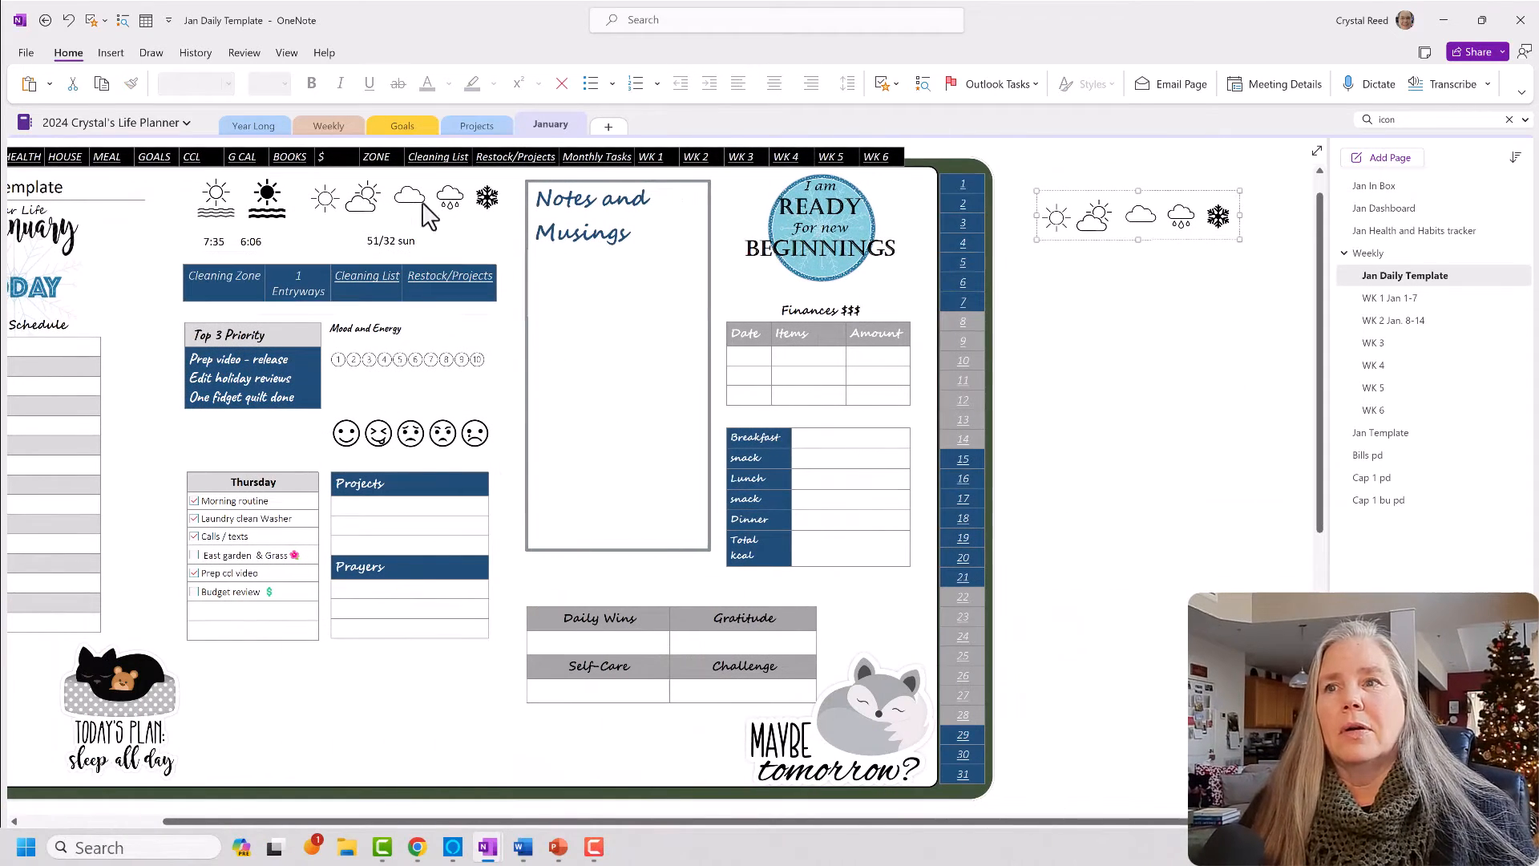
drag(1107, 230, 353, 214)
drag(552, 232, 1112, 234)
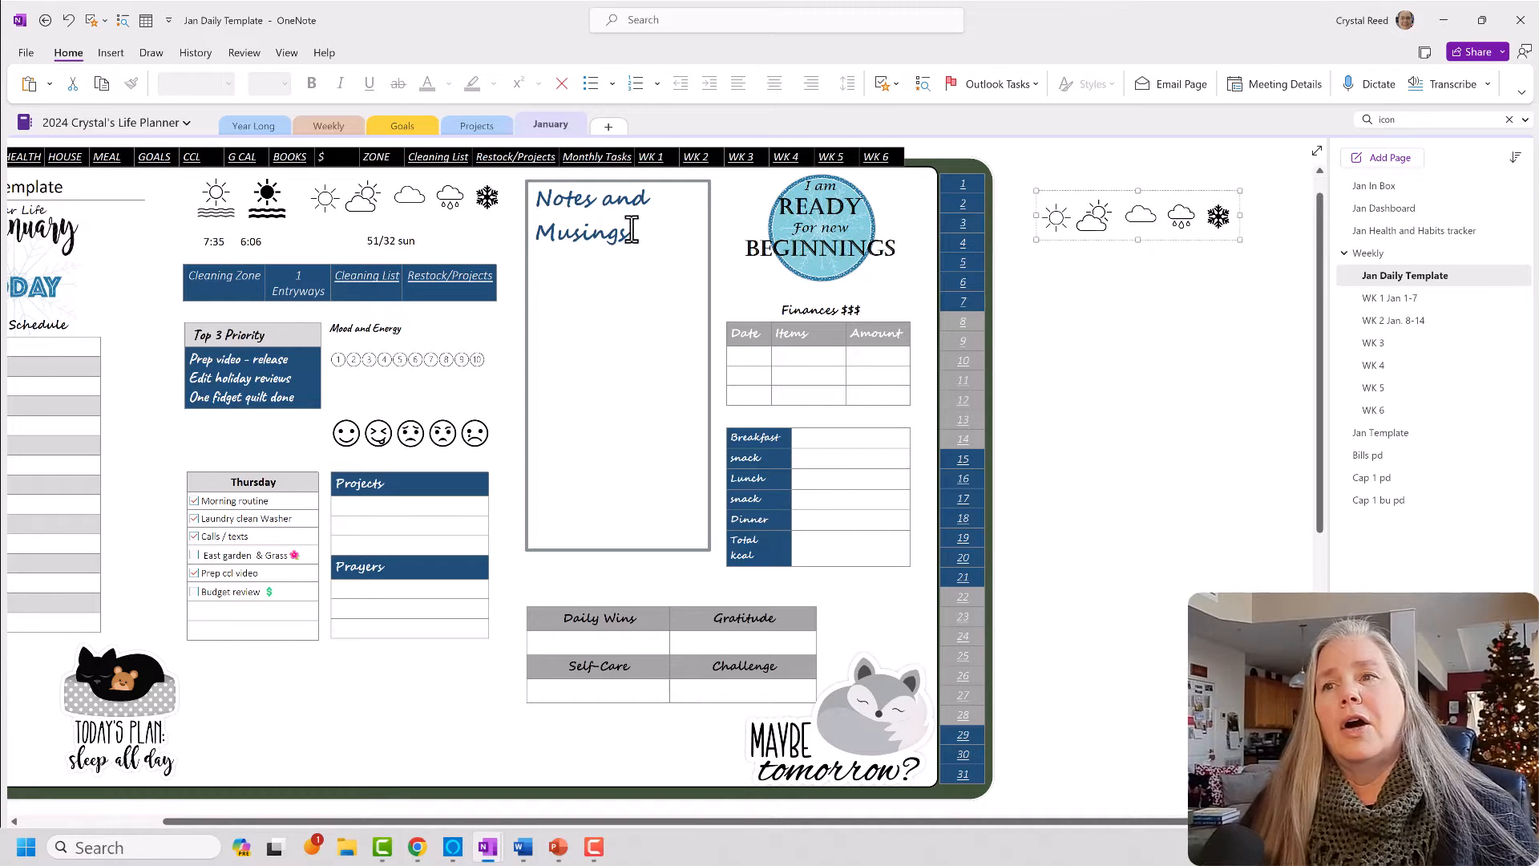
click(237, 228)
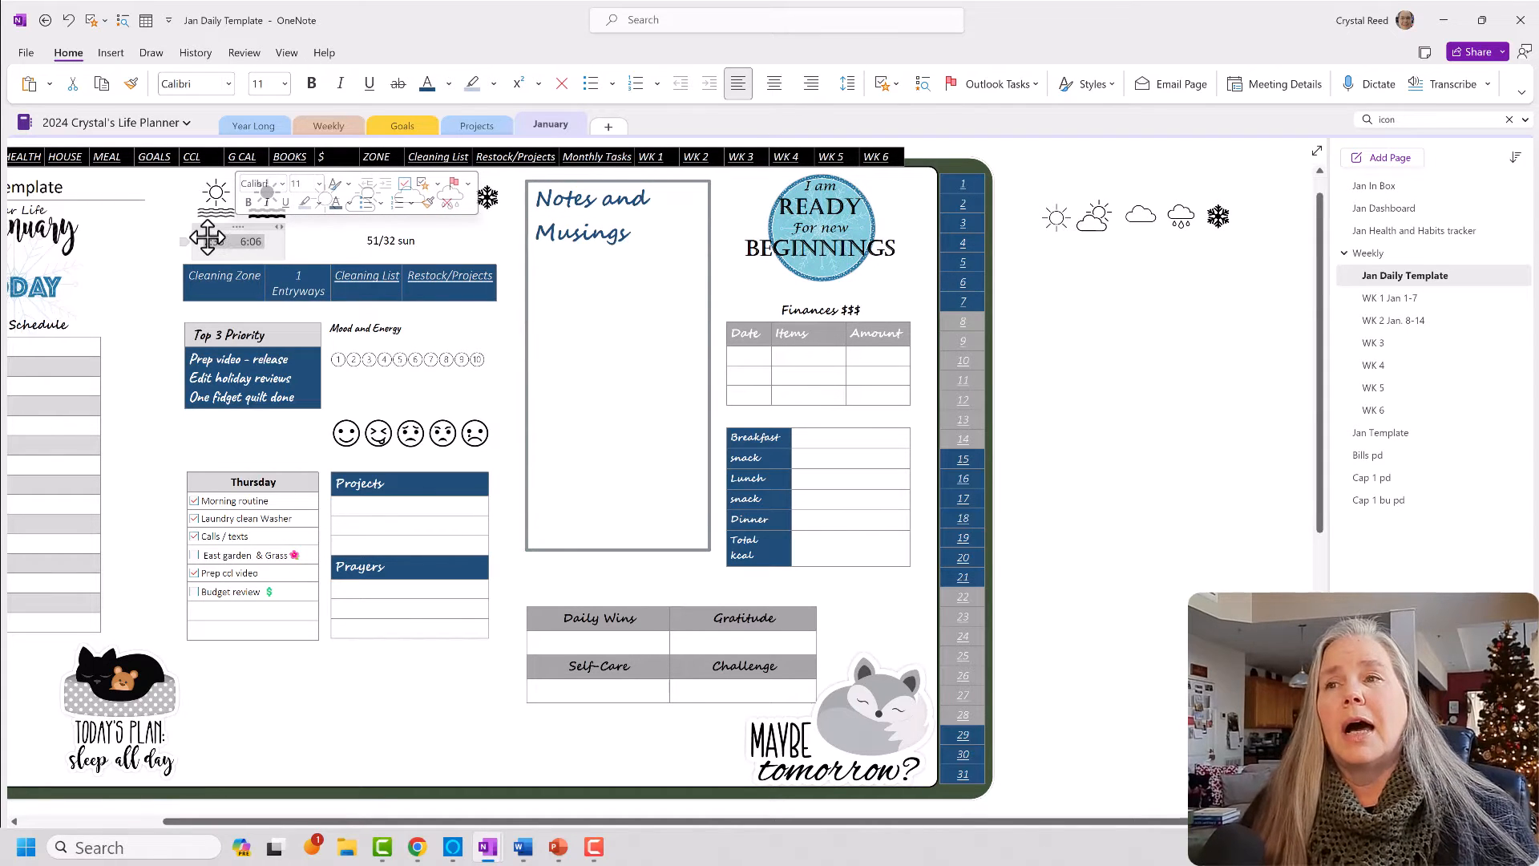
click(300, 248)
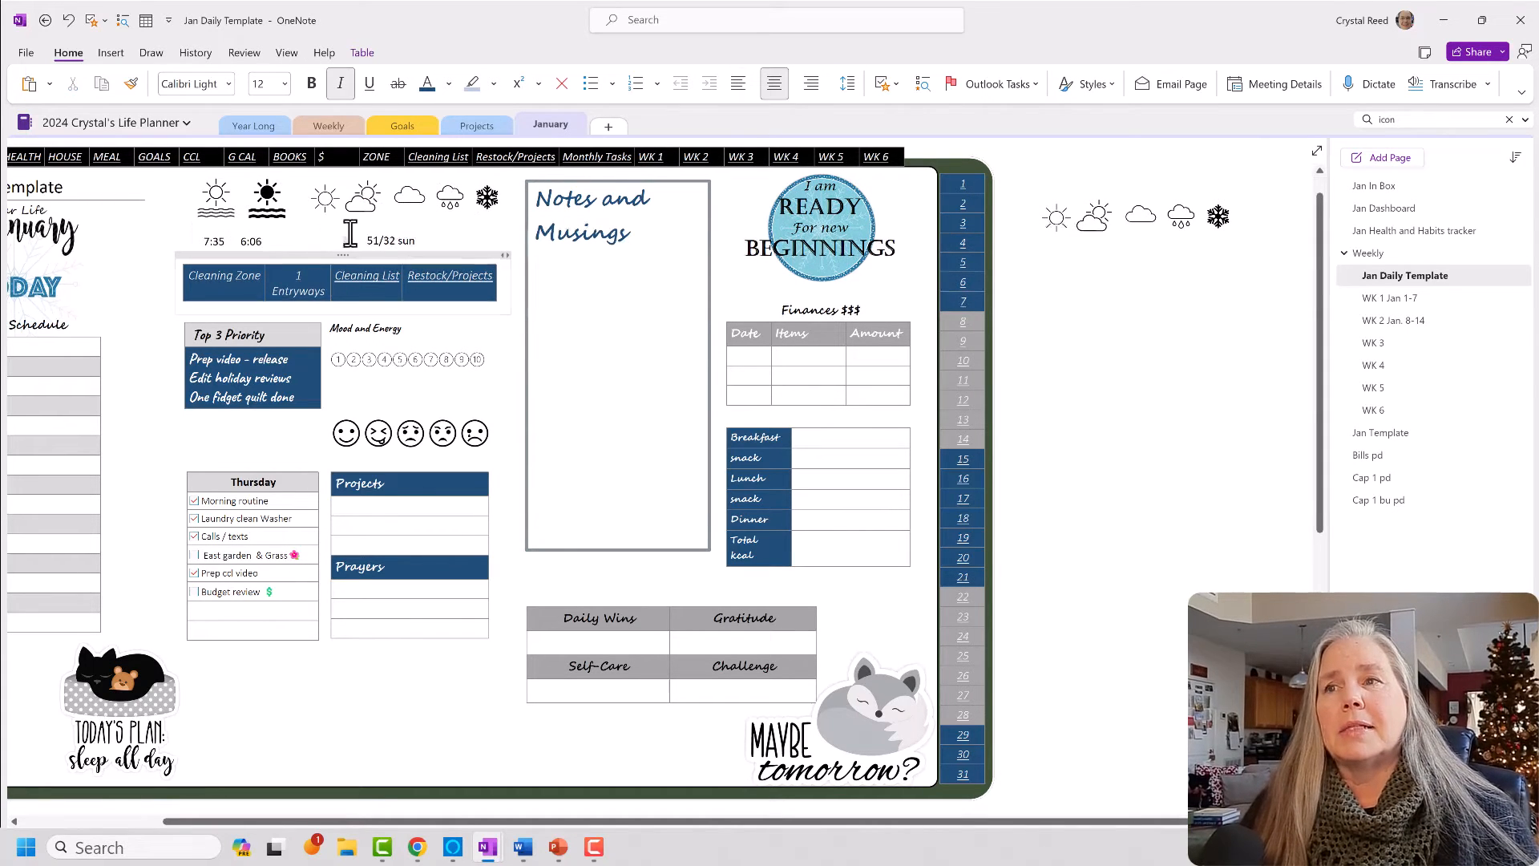
click(404, 229)
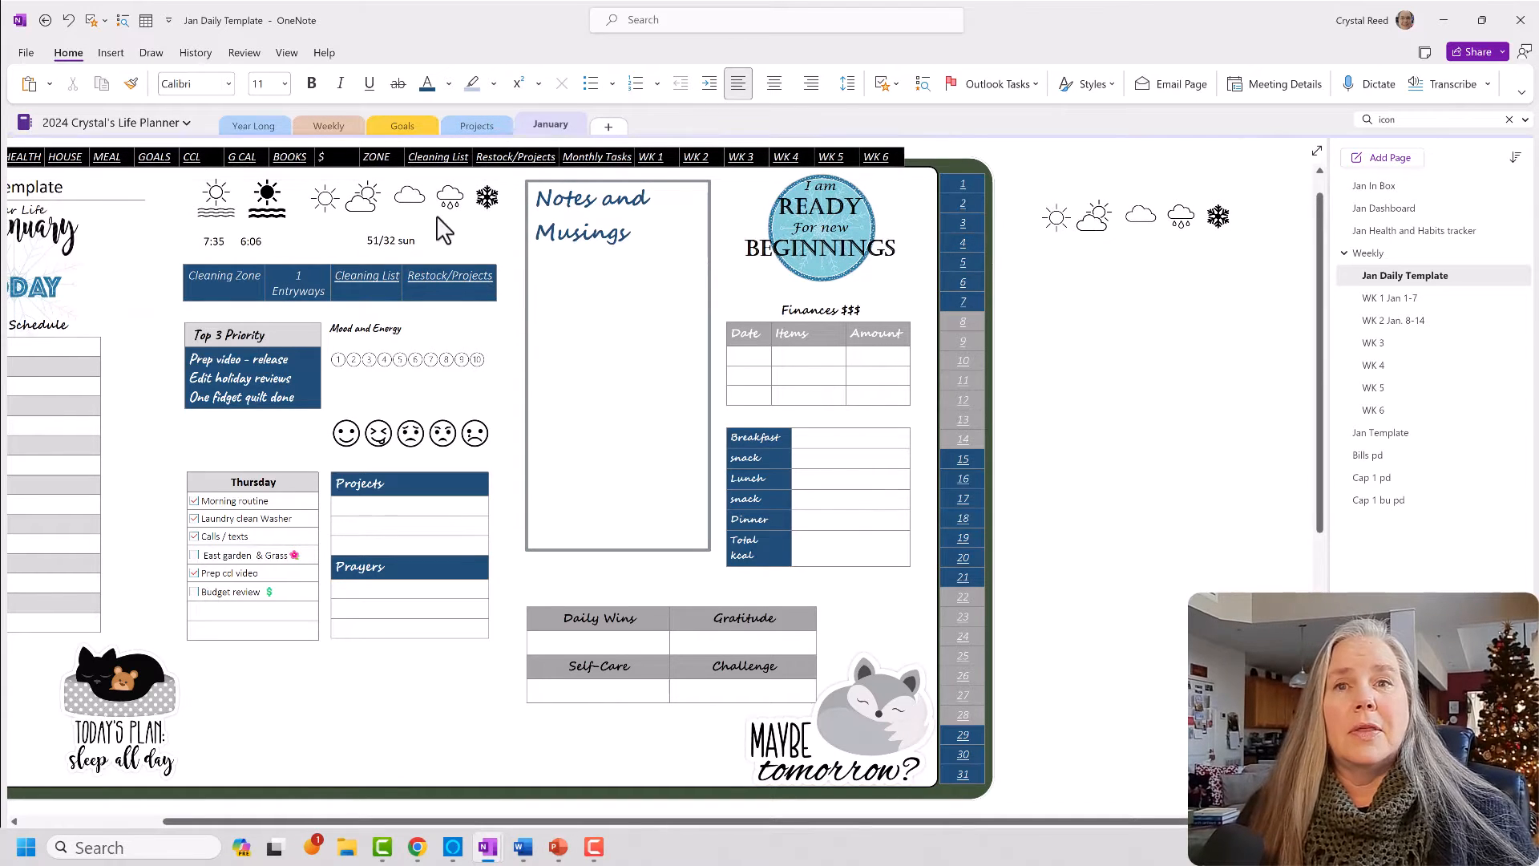
Delete the Cleaning Zone table beneath the sunrise times and weather icons.
click(340, 255)
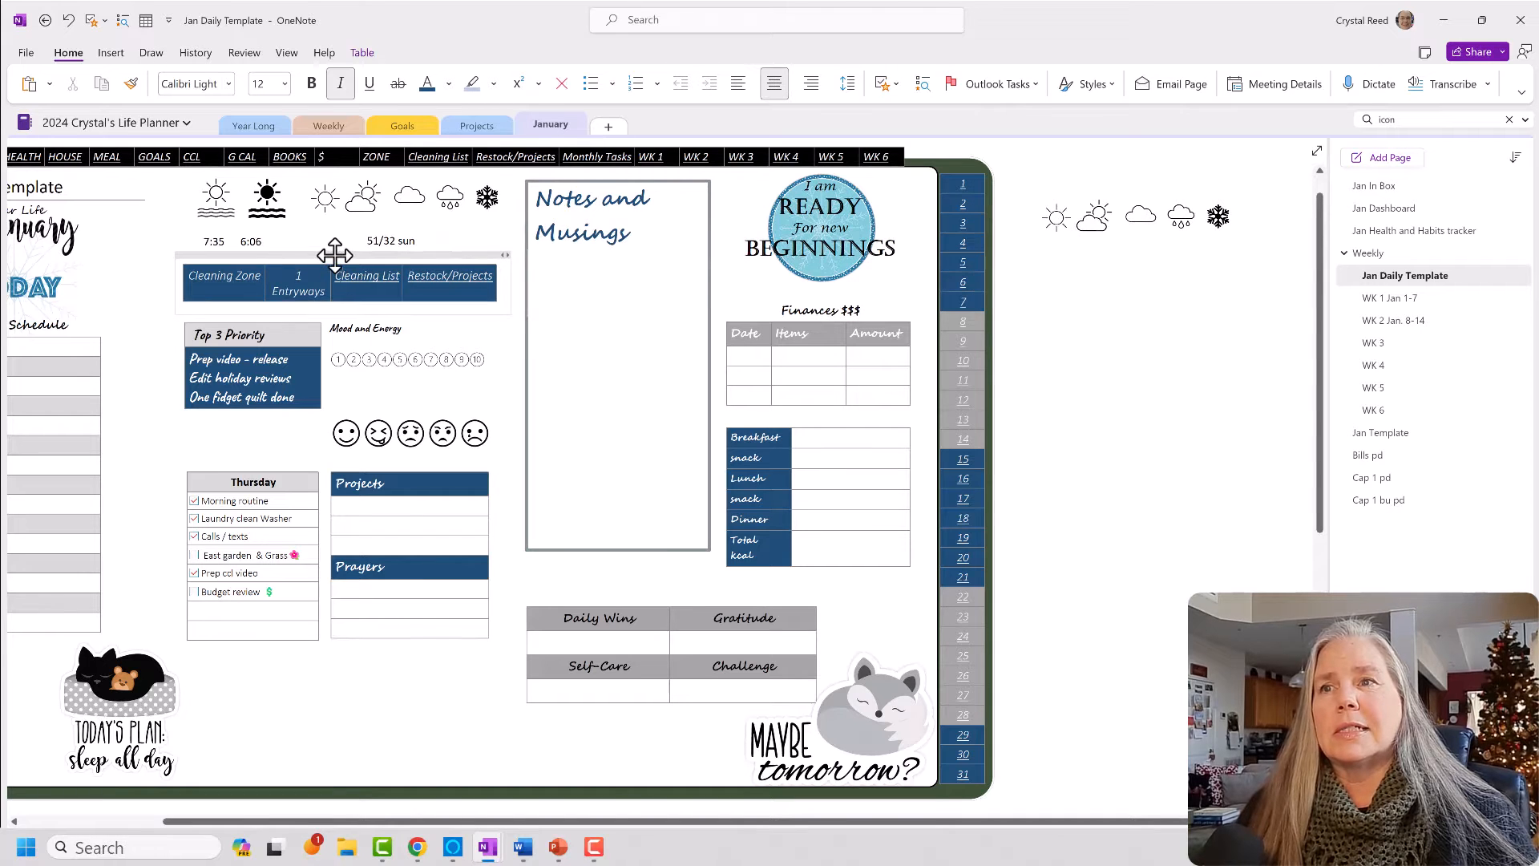
click(334, 255)
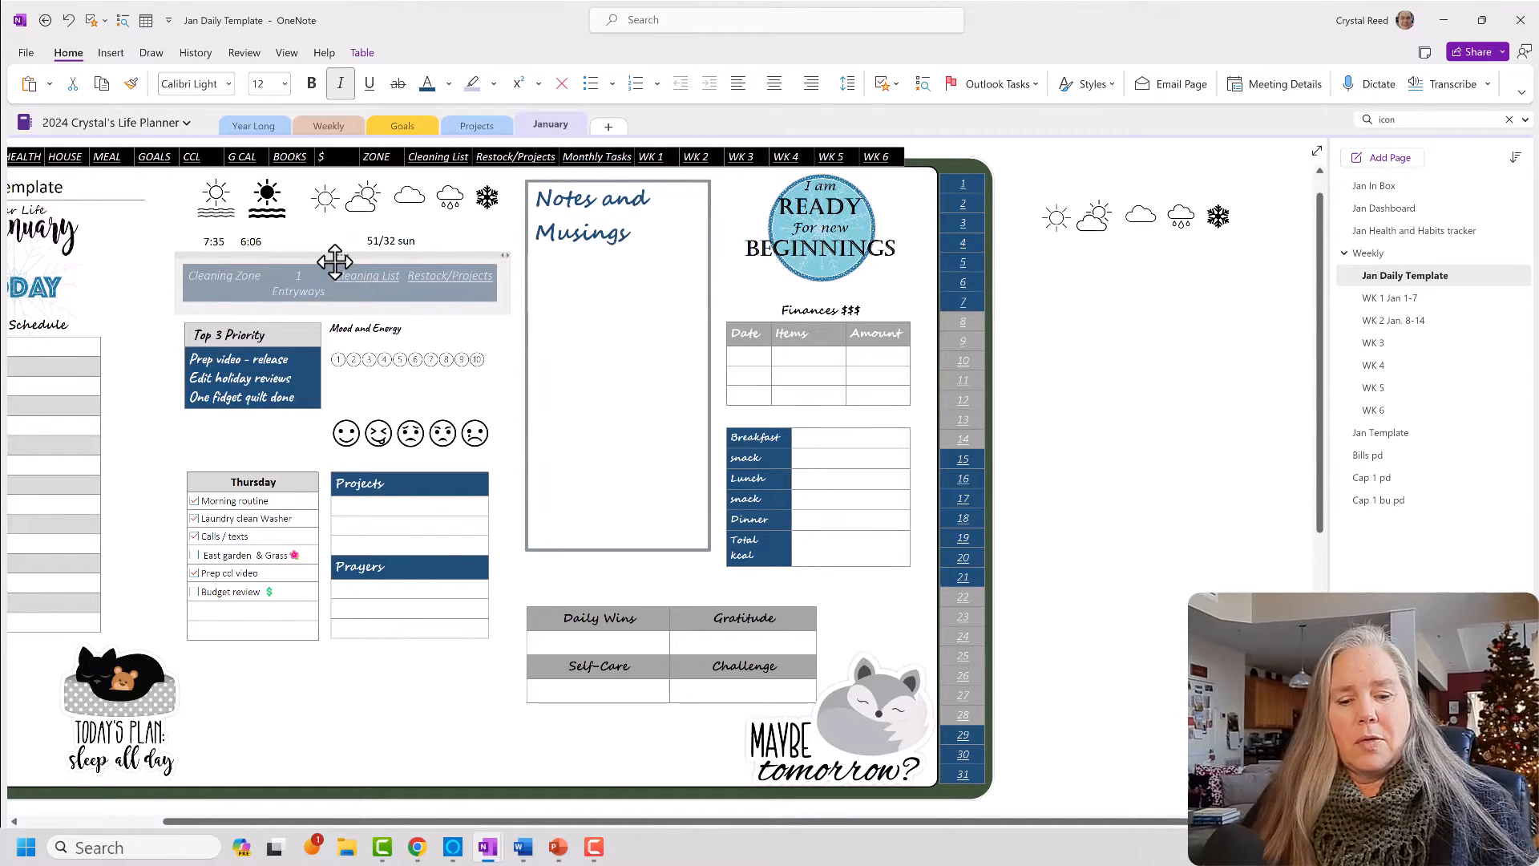
key(Delete)
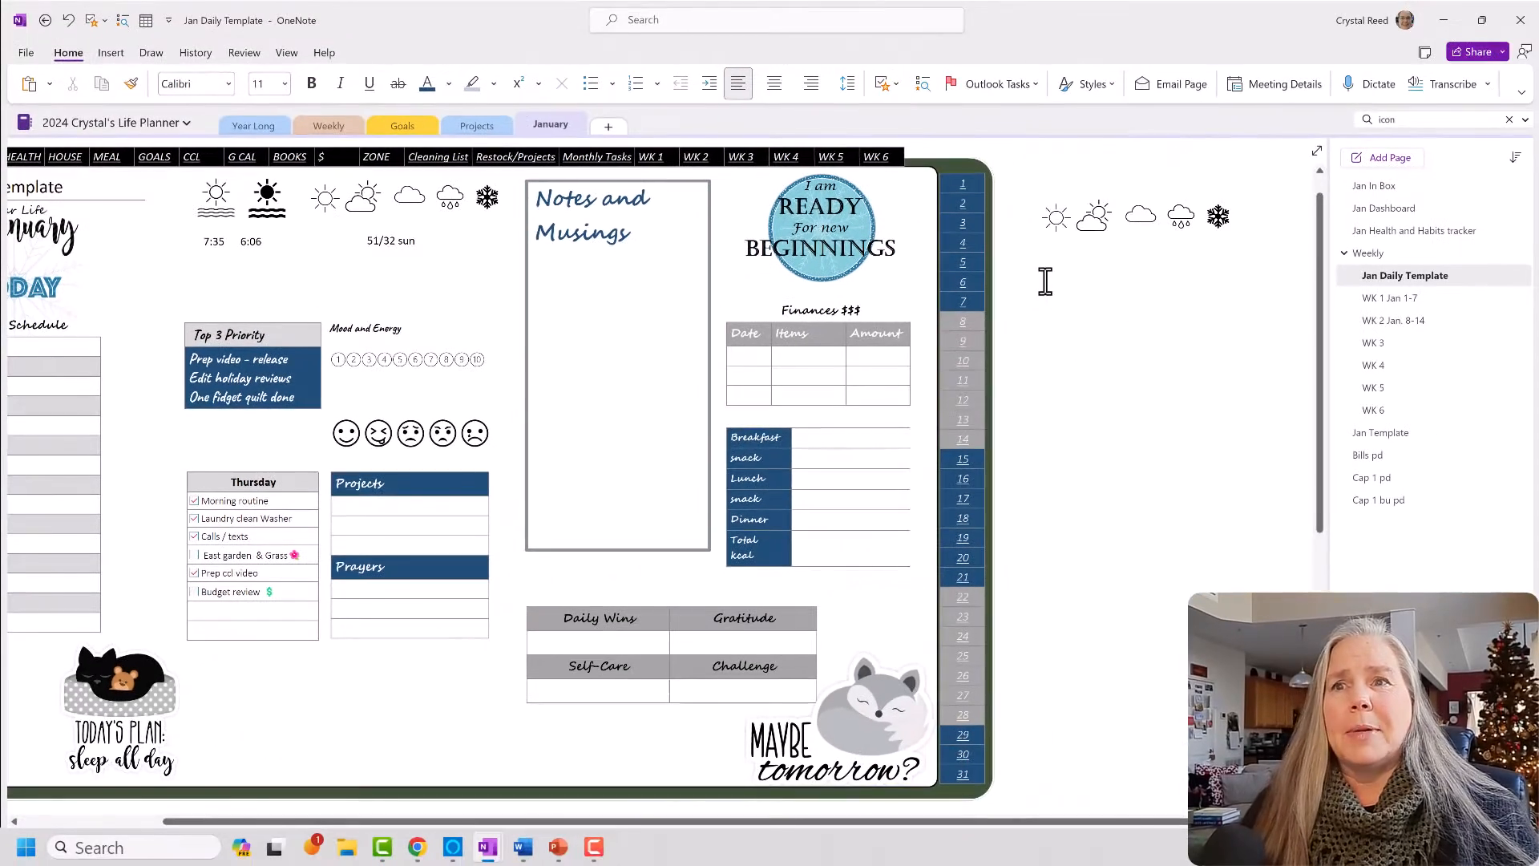
Insert a table with 2 columns and 5 rows in the blank area below the pasted weather strip.
click(1046, 282)
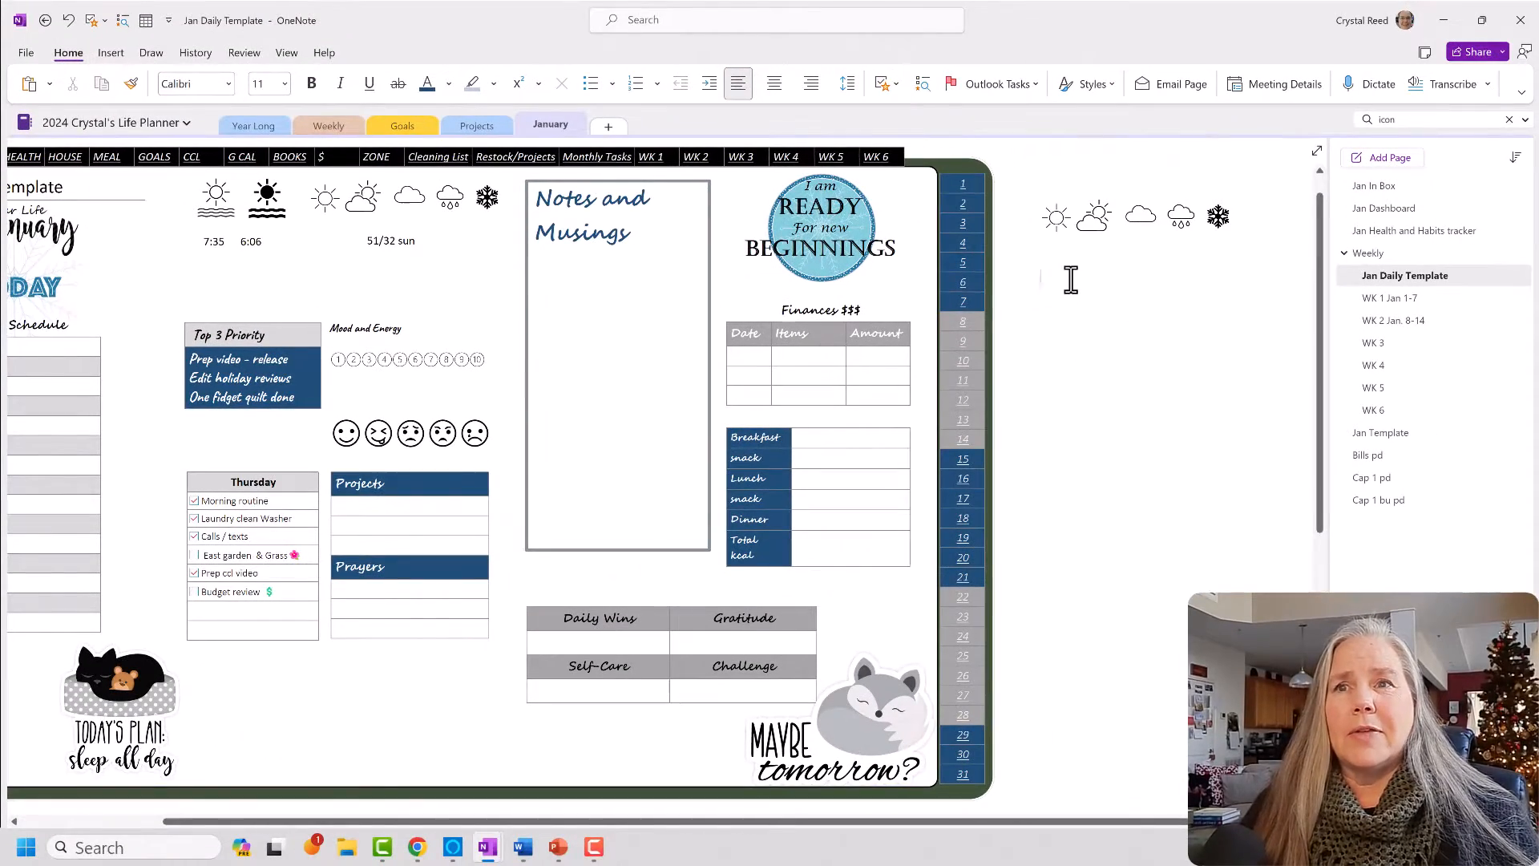
click(145, 21)
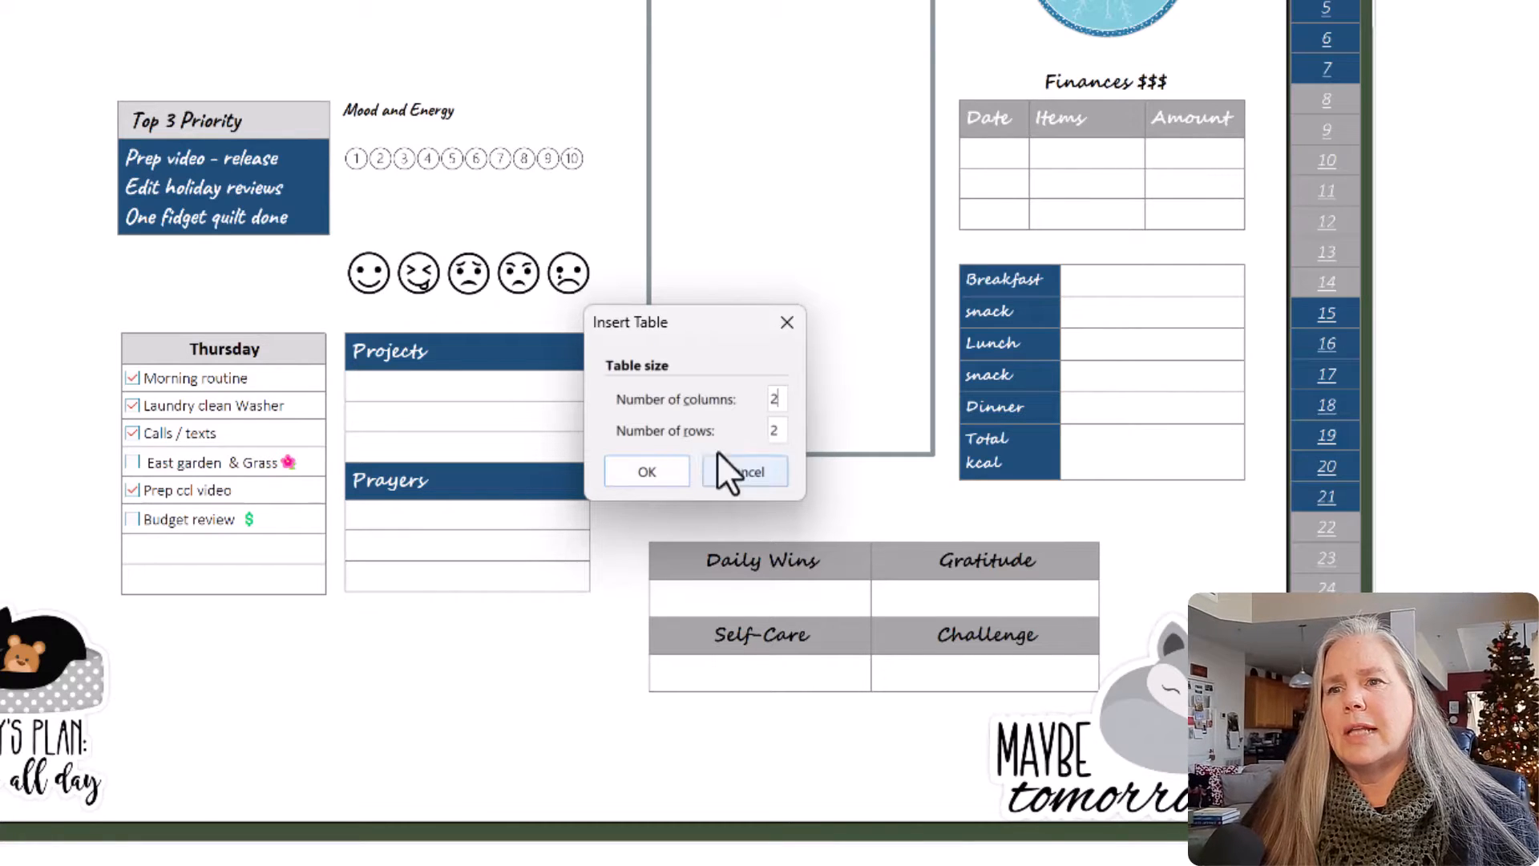
double_click(774, 430)
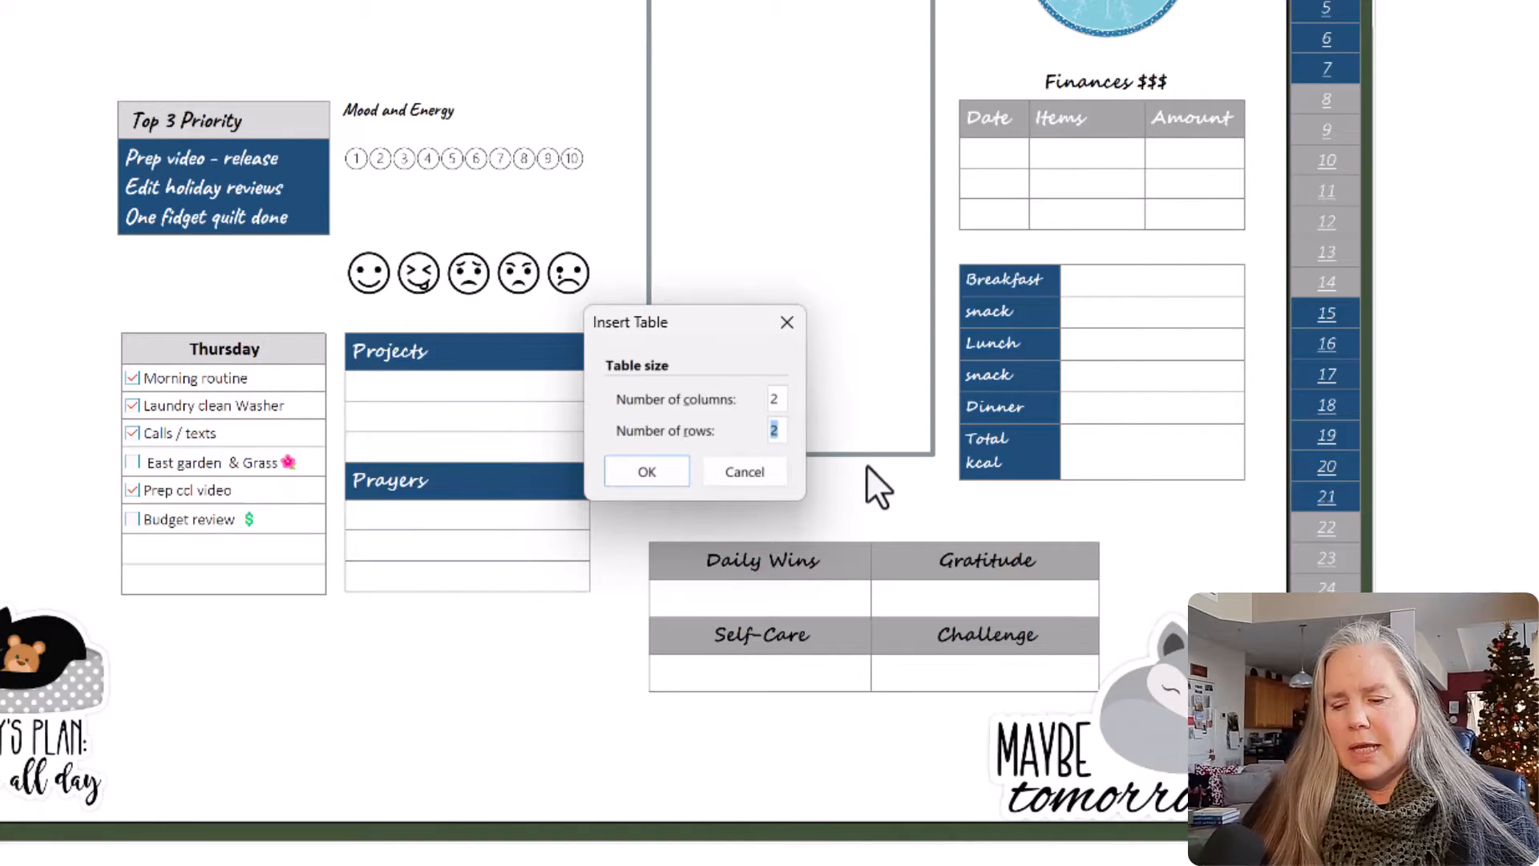
text(5)
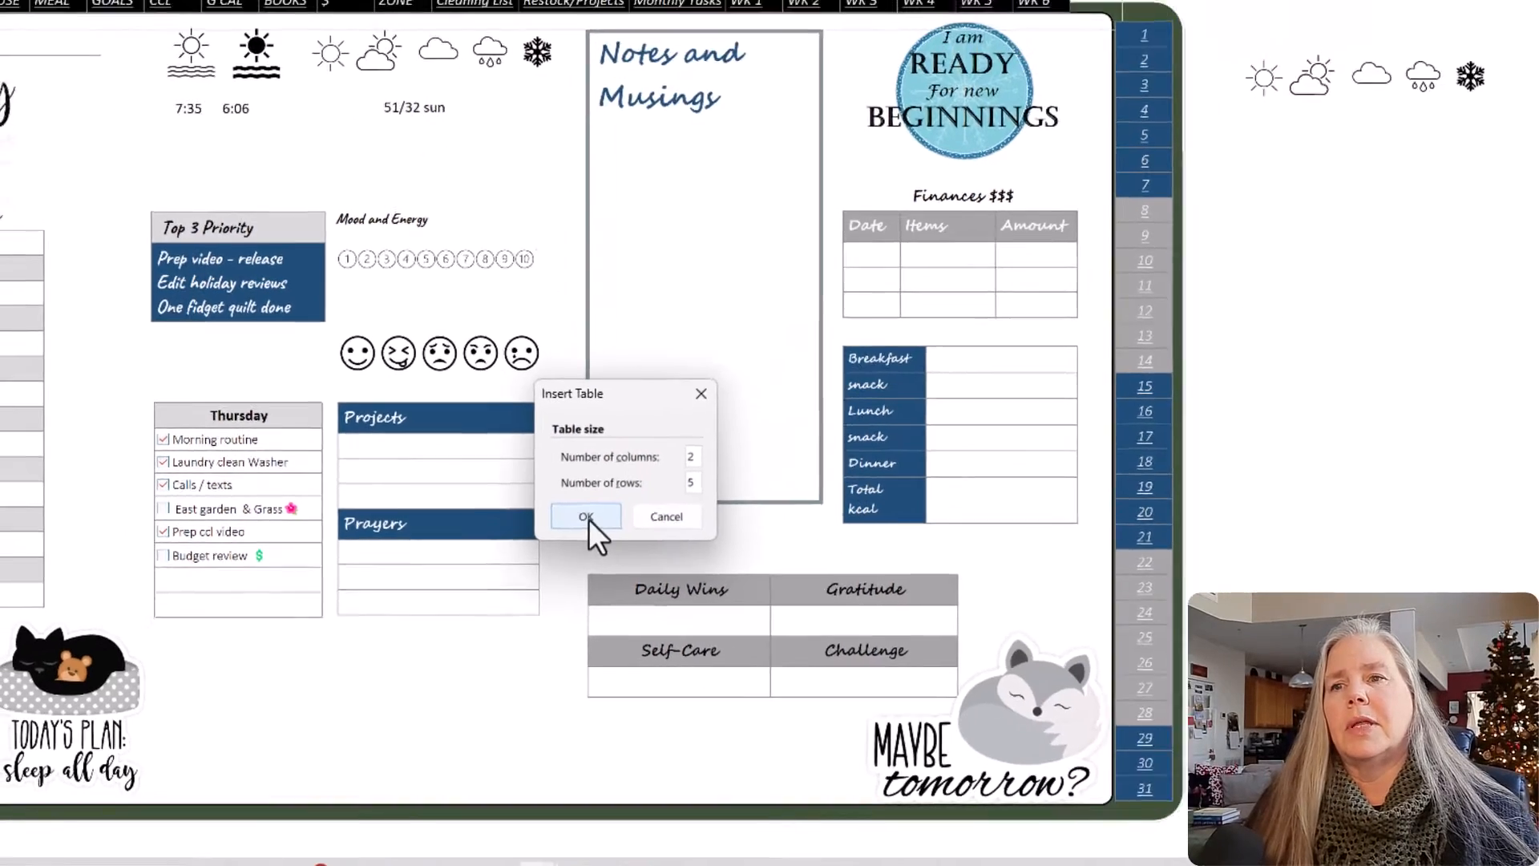
click(647, 471)
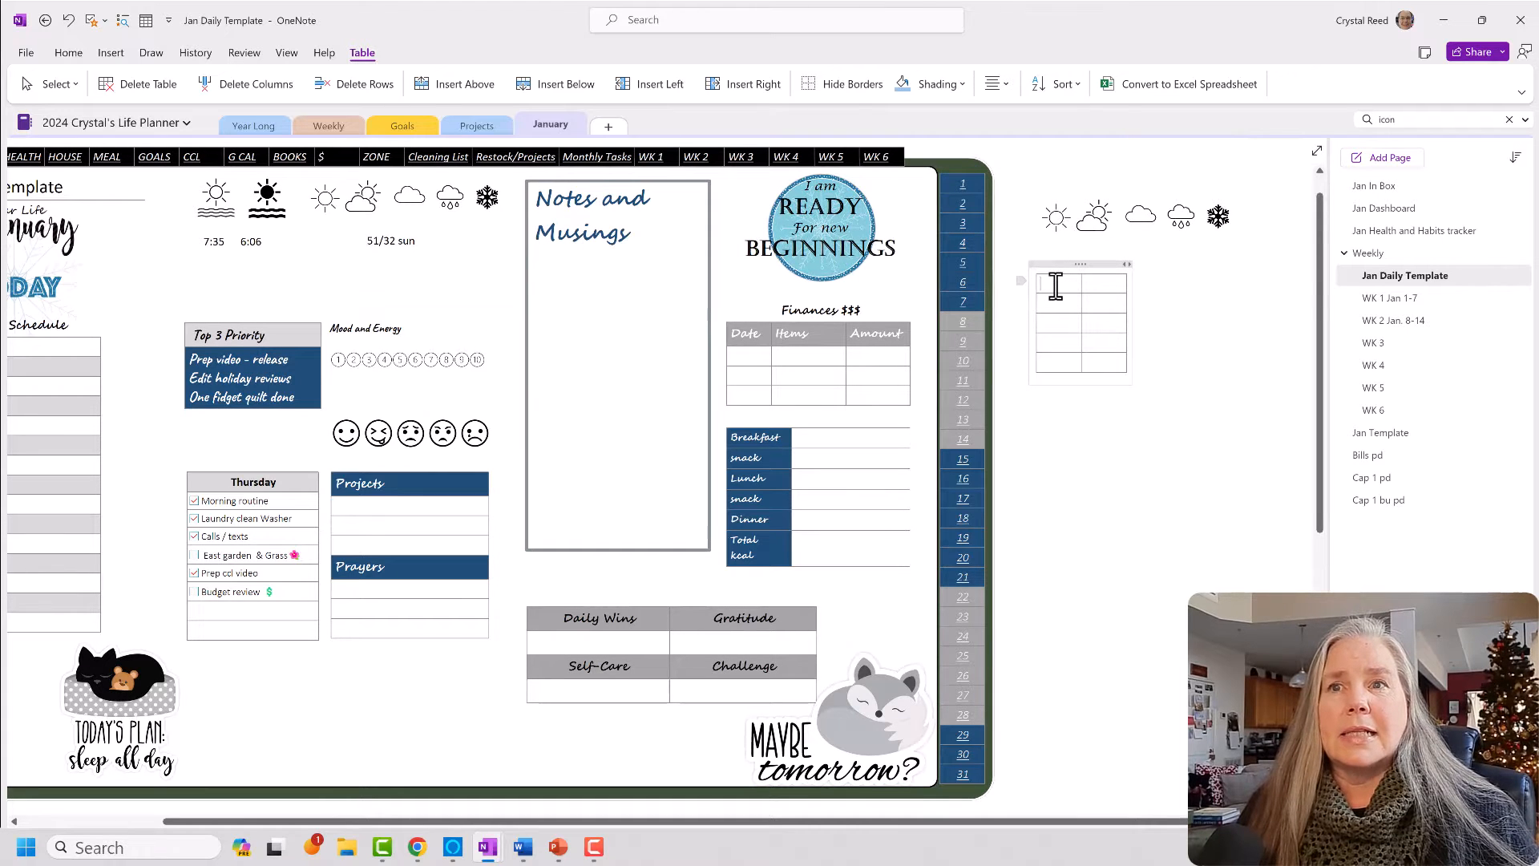
Nest a table with 1 column and 2 rows in the new table's first cell and head it "Top 3 Priority".
click(146, 20)
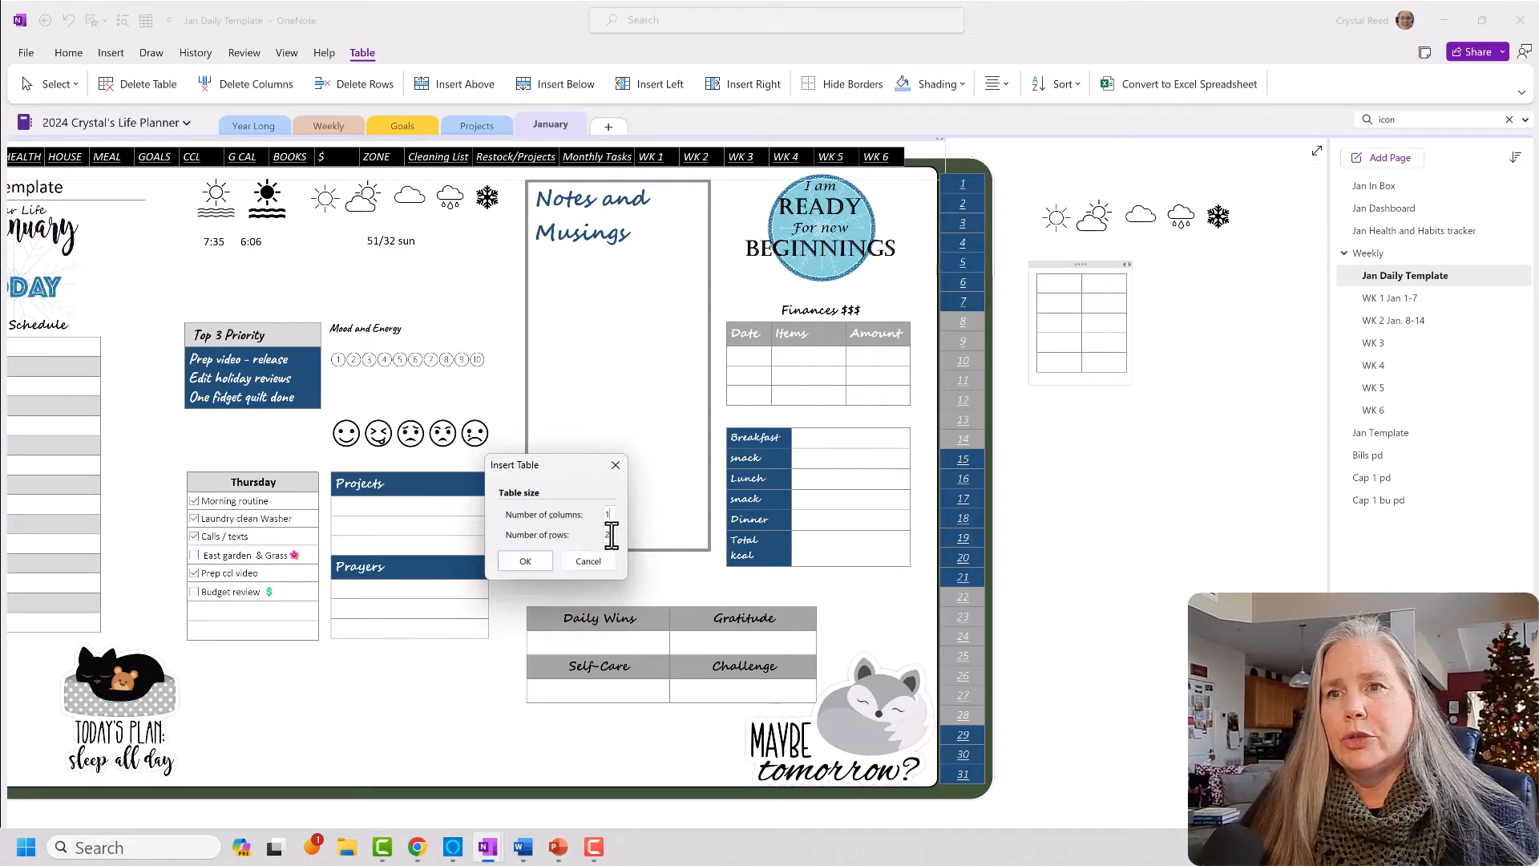
click(514, 560)
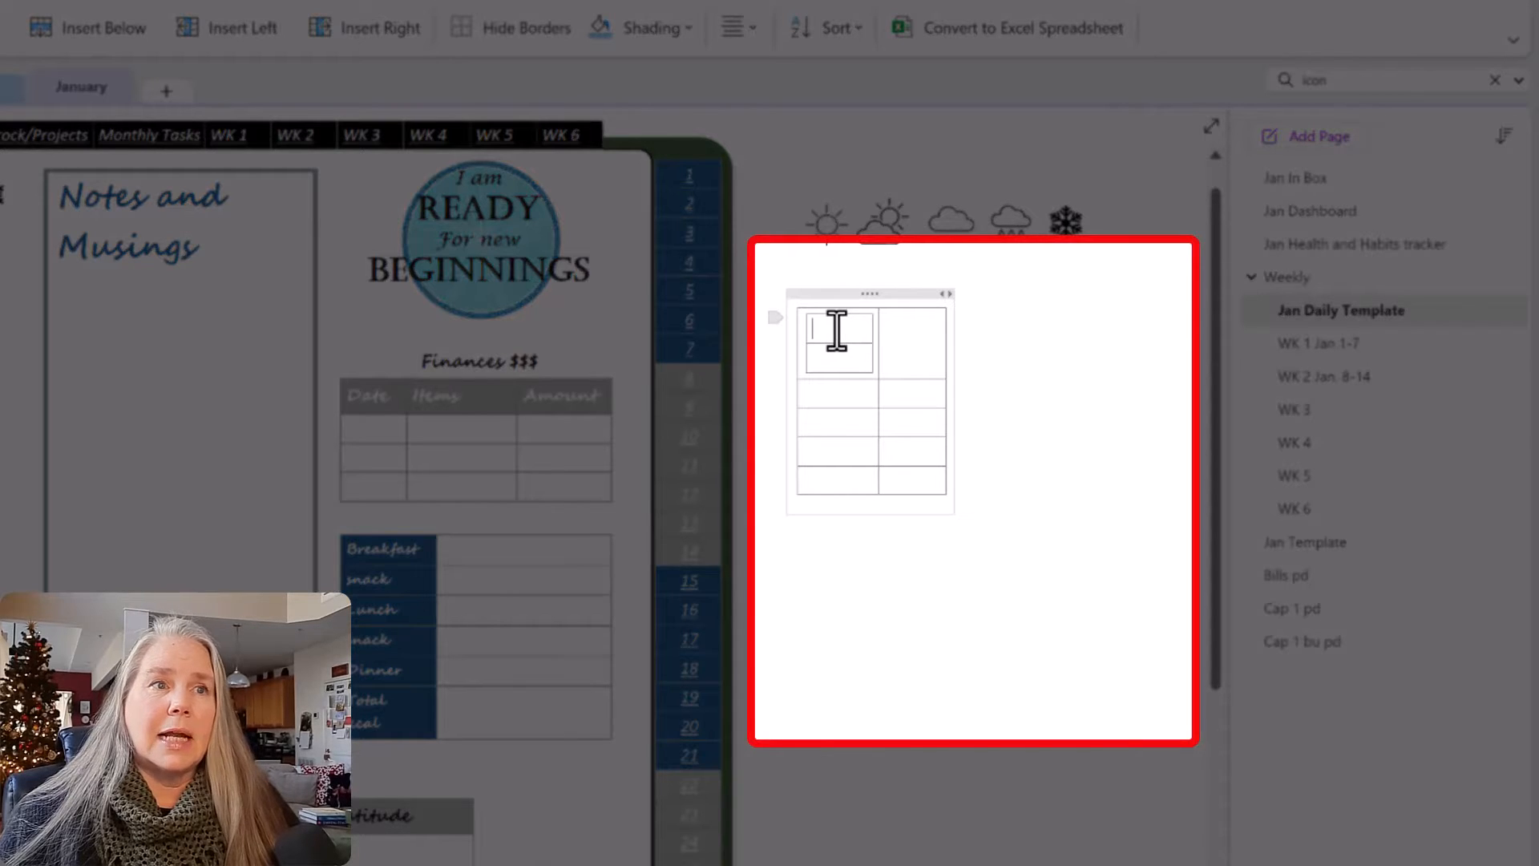
text(To)
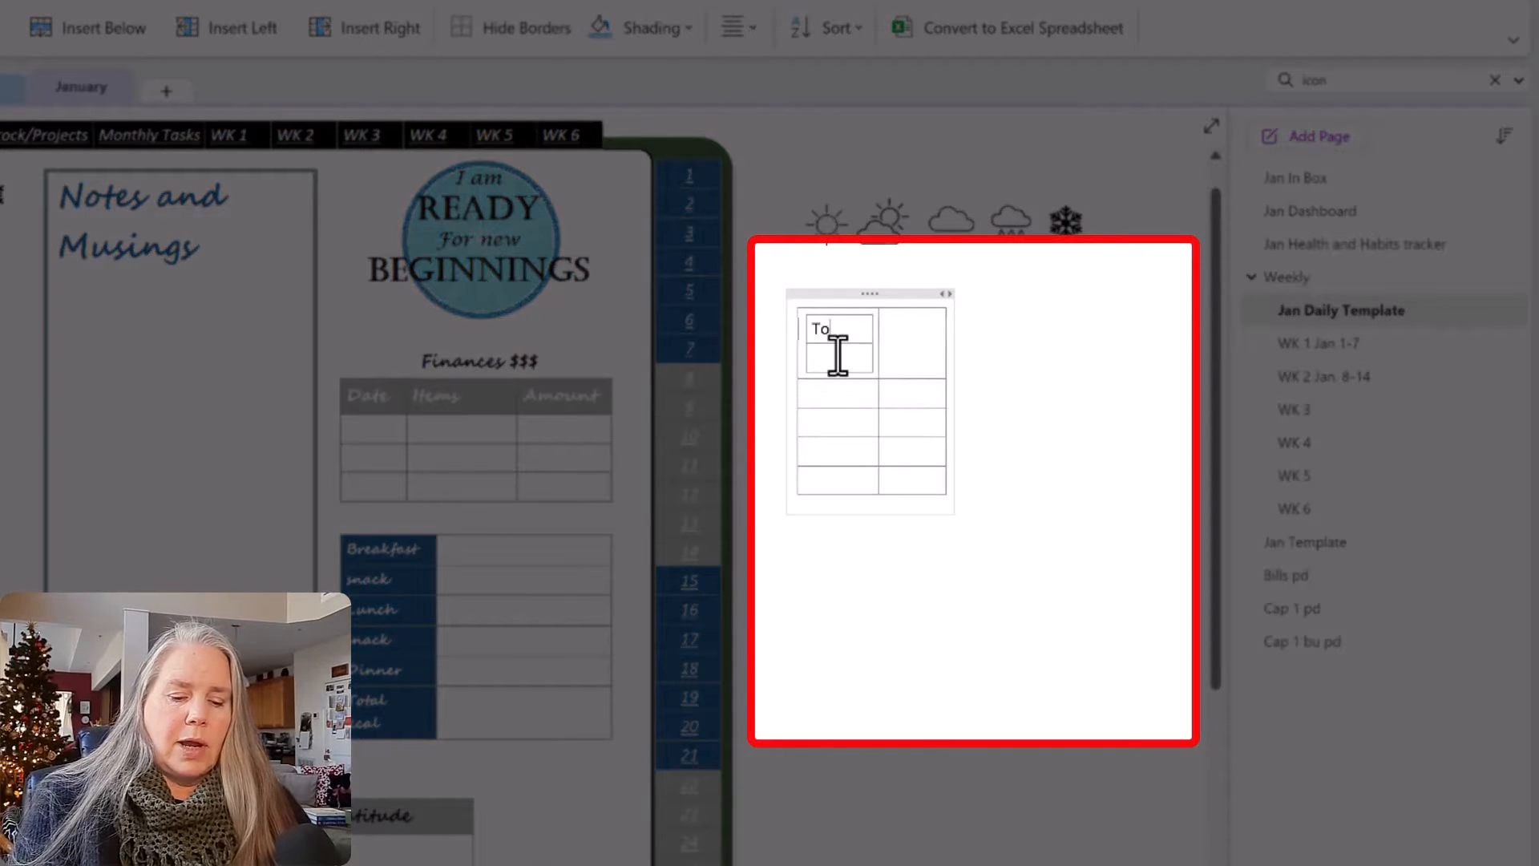
text(p 3 Pe)
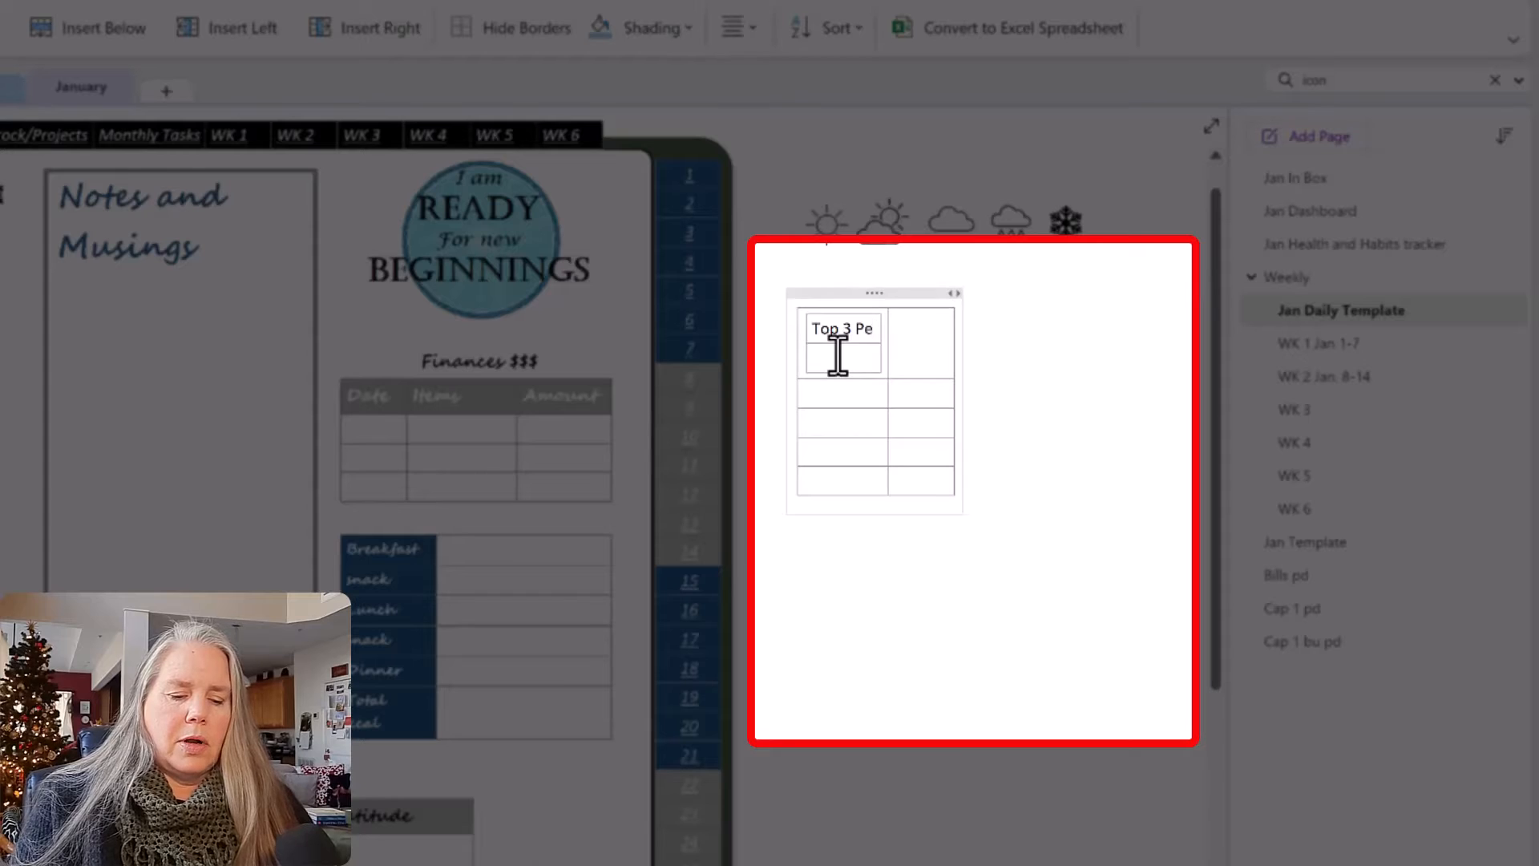
key(BackSpace)
text(r)
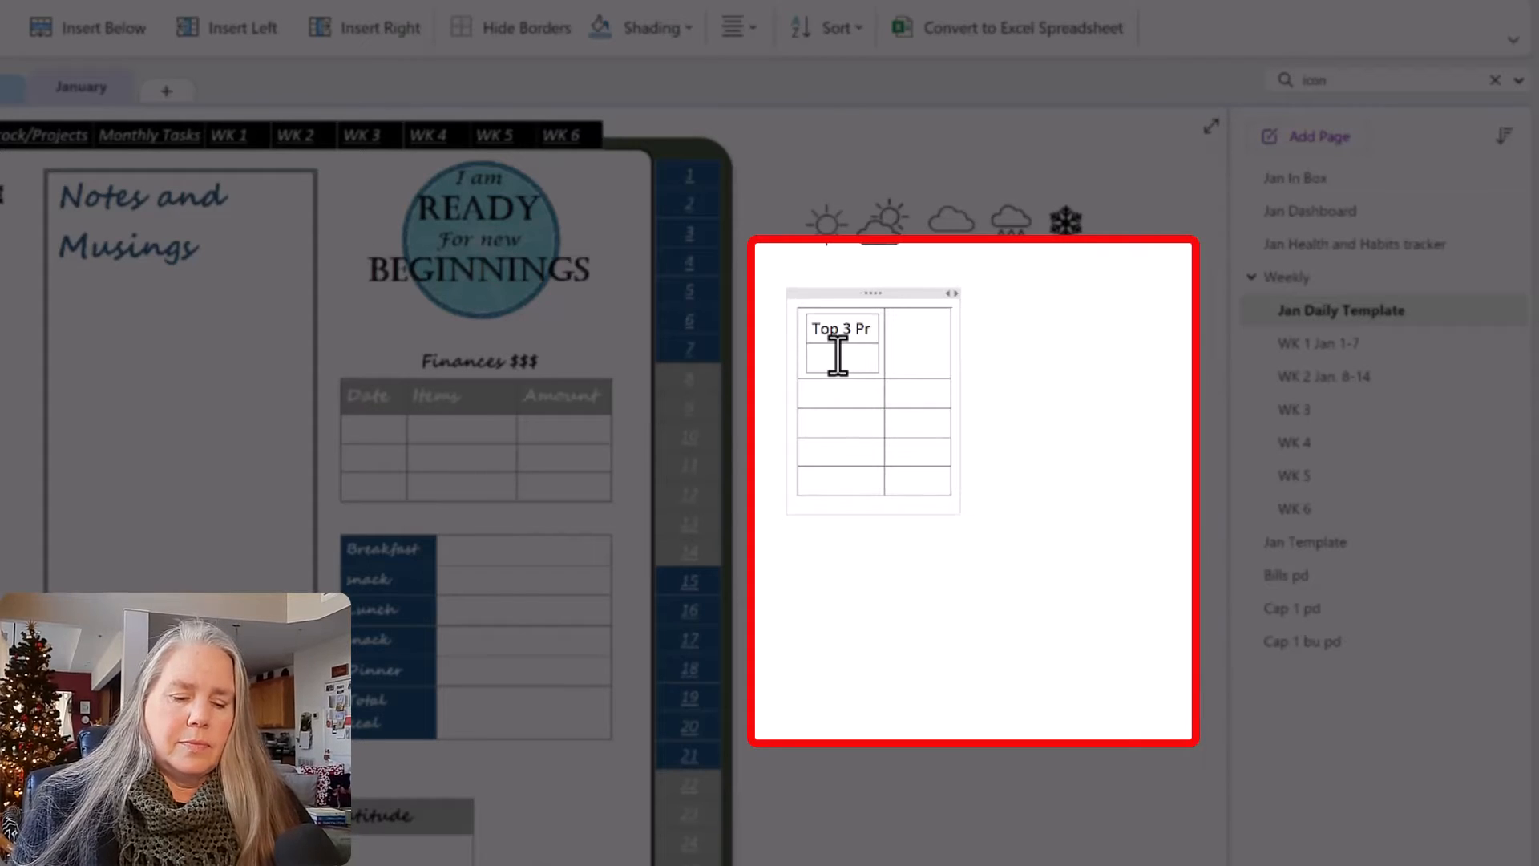
text(ior)
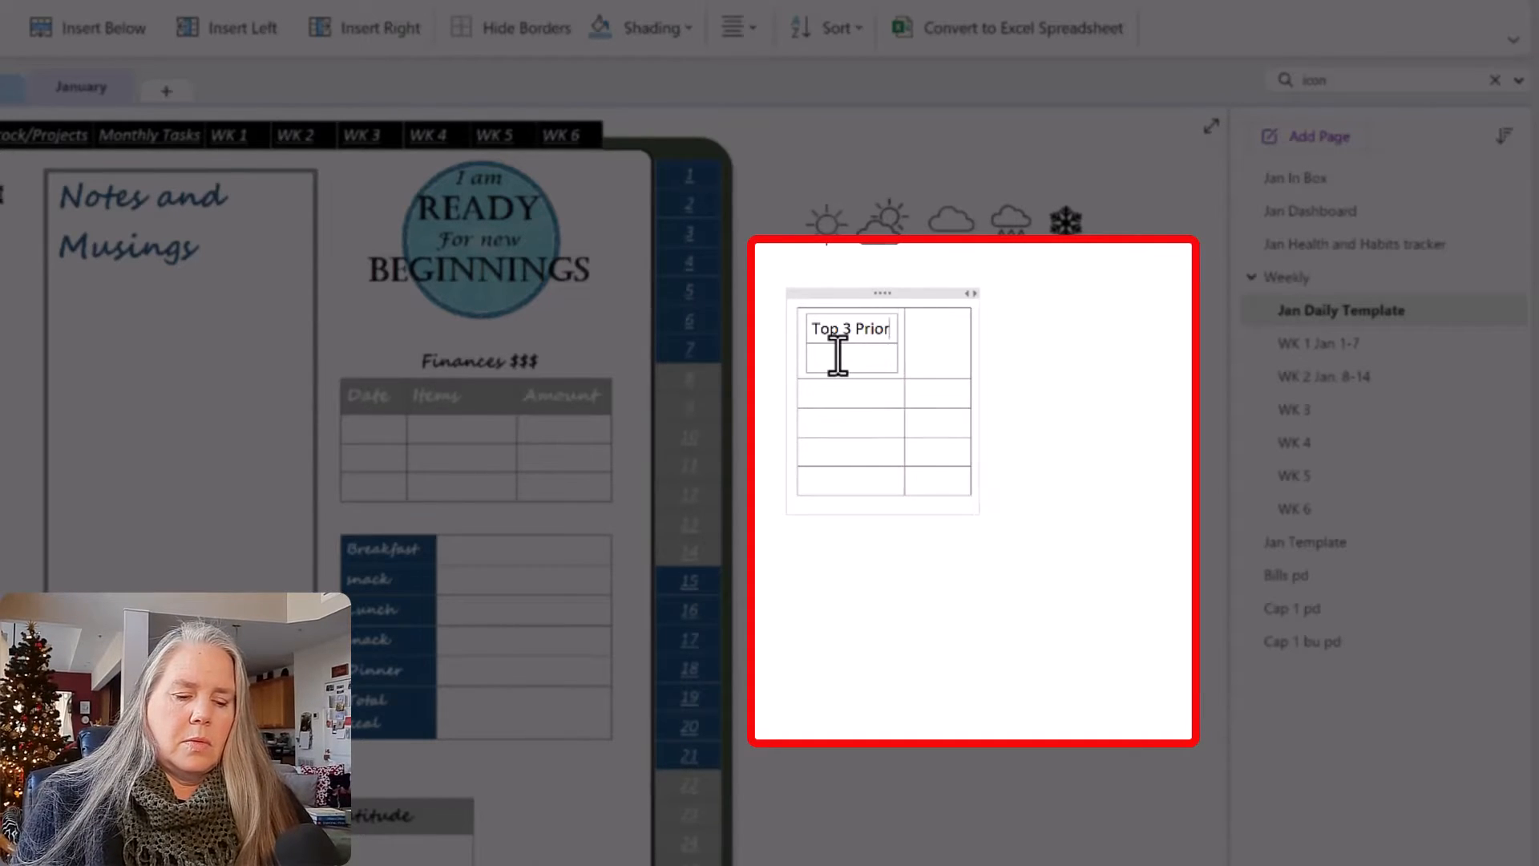
text(ity )
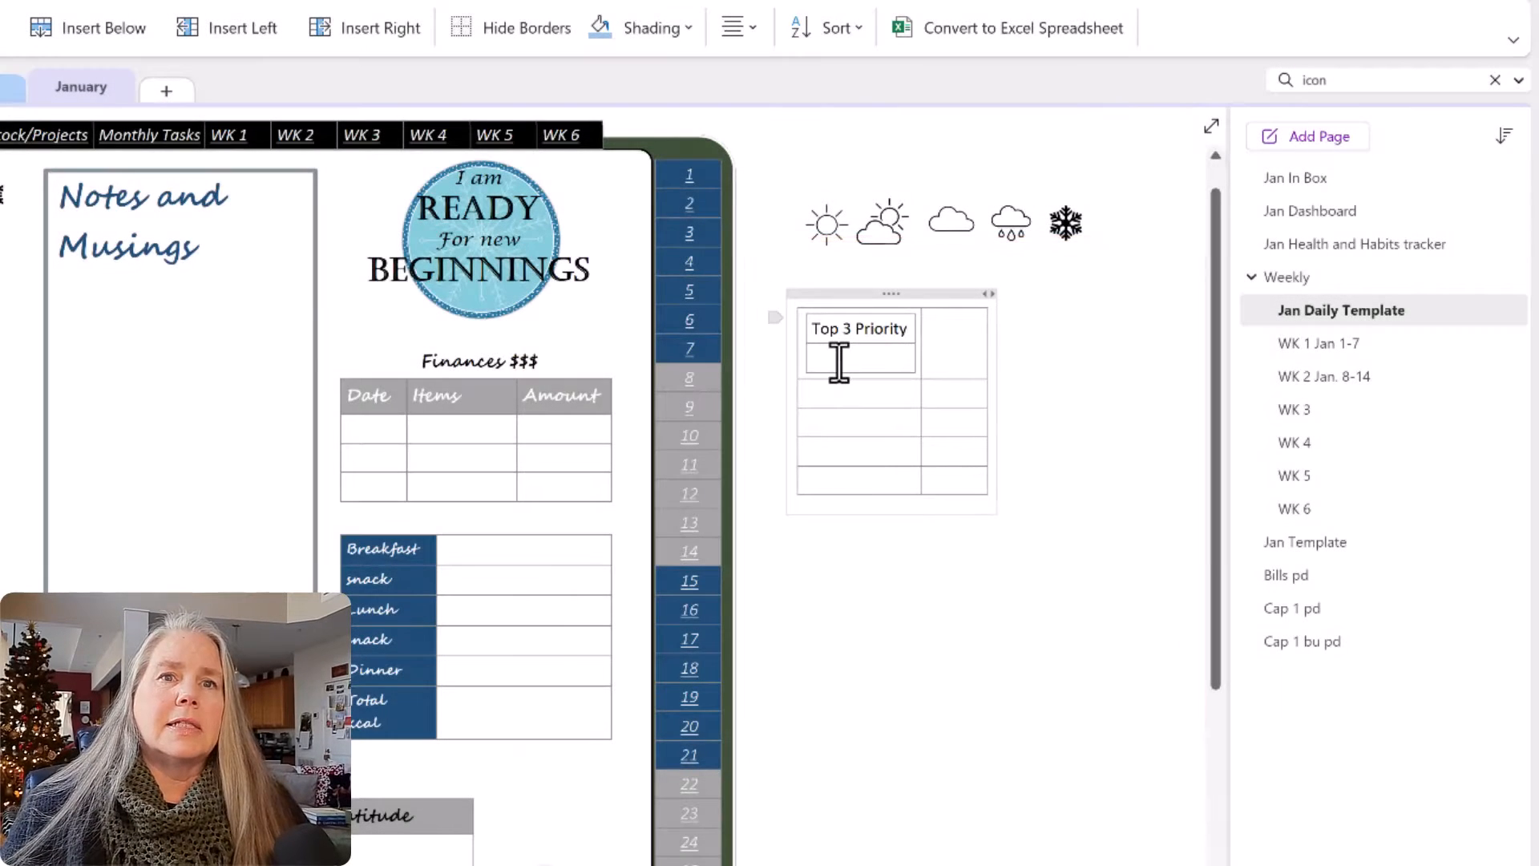
Number the rows under the Top 3 Priority heading 1., 2. and 3., adding rows to the nested table as needed.
text(1.)
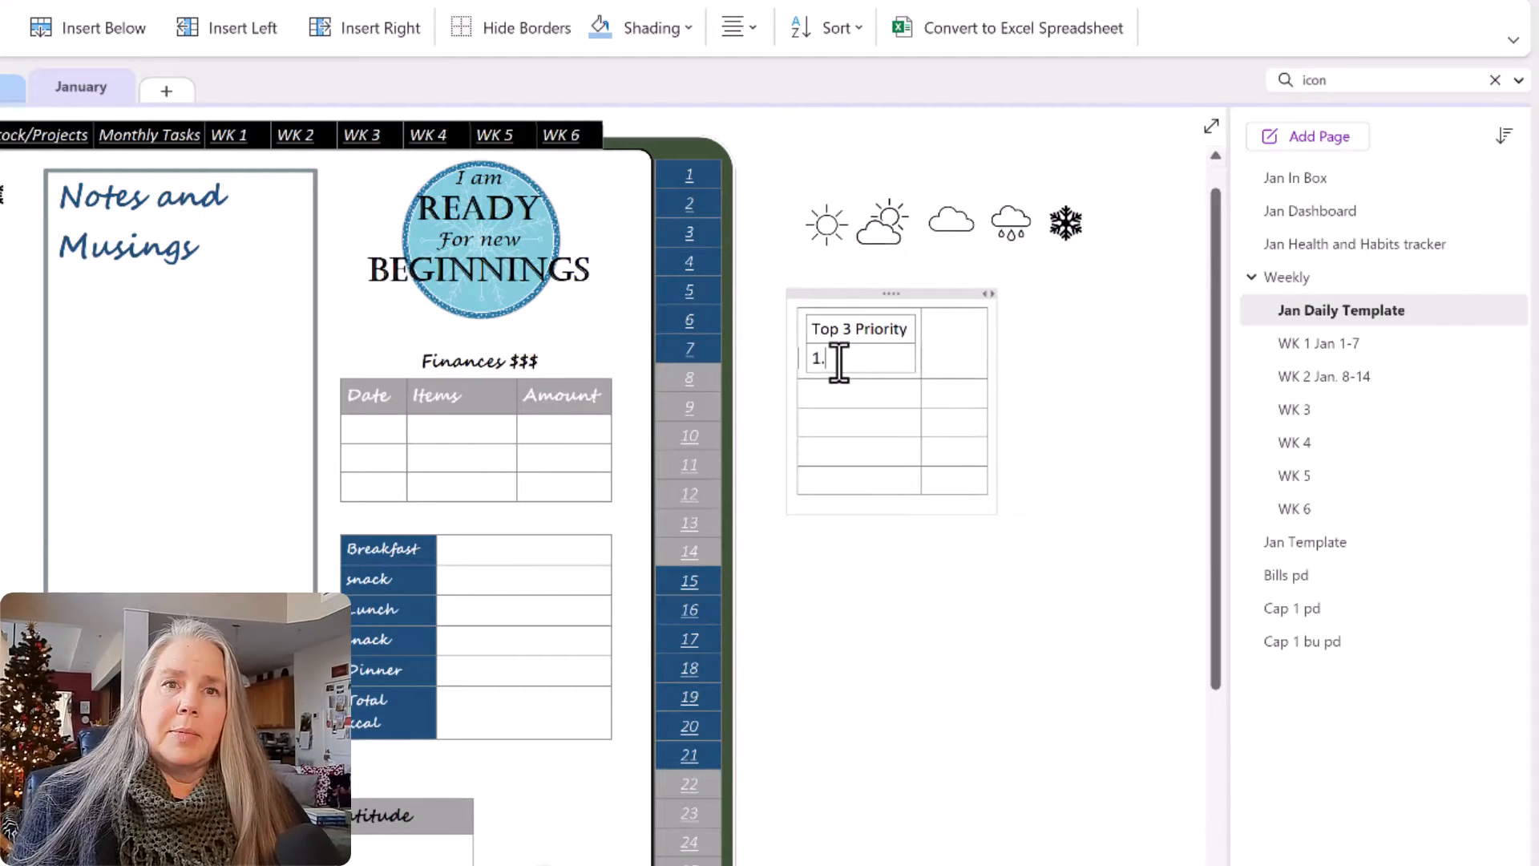
key(Return)
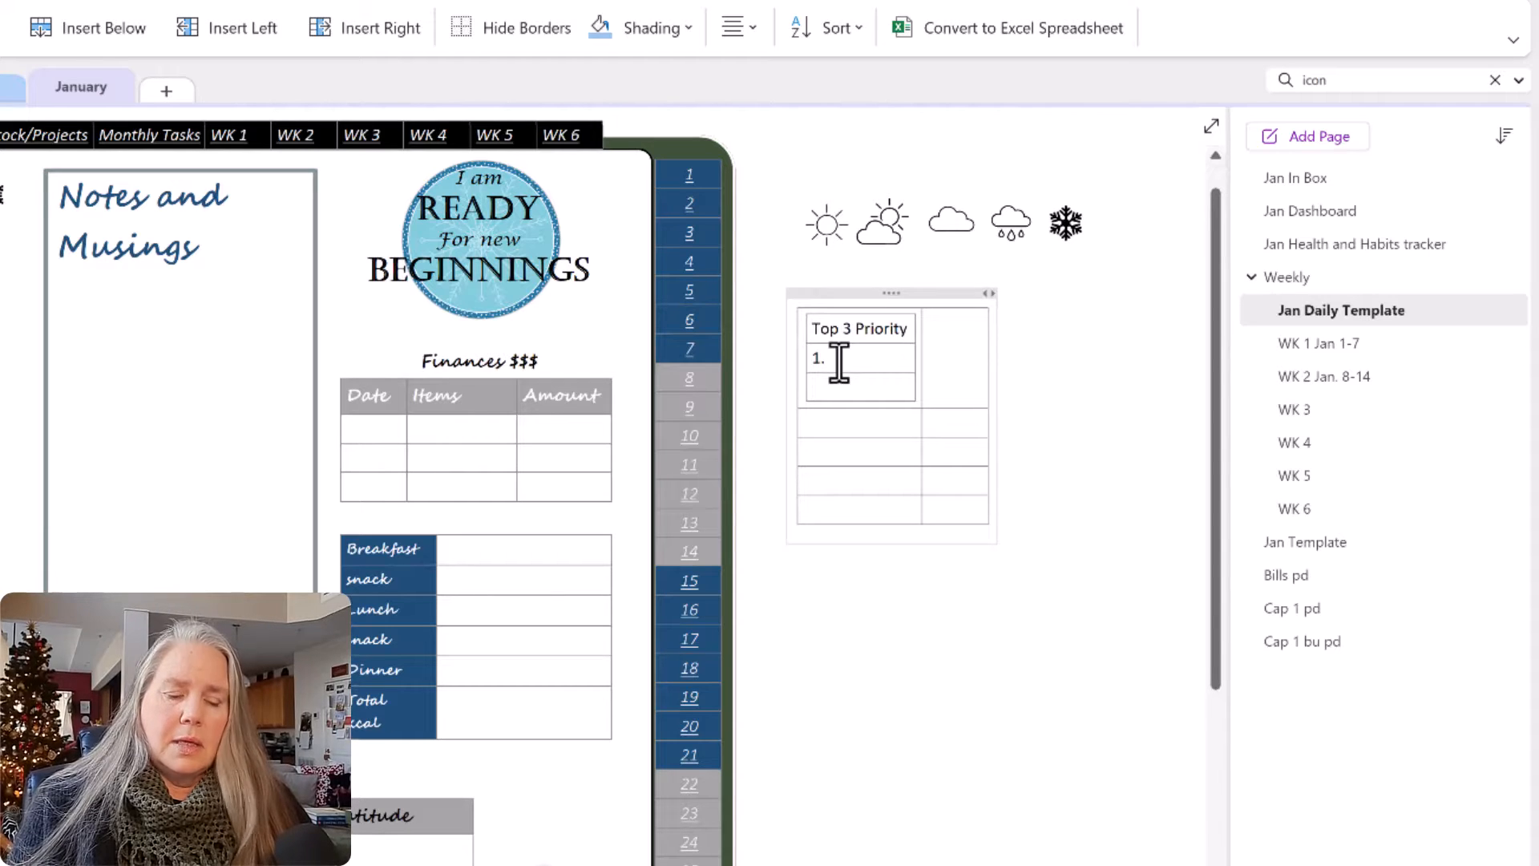
text(1.)
key(Return)
text(3.)
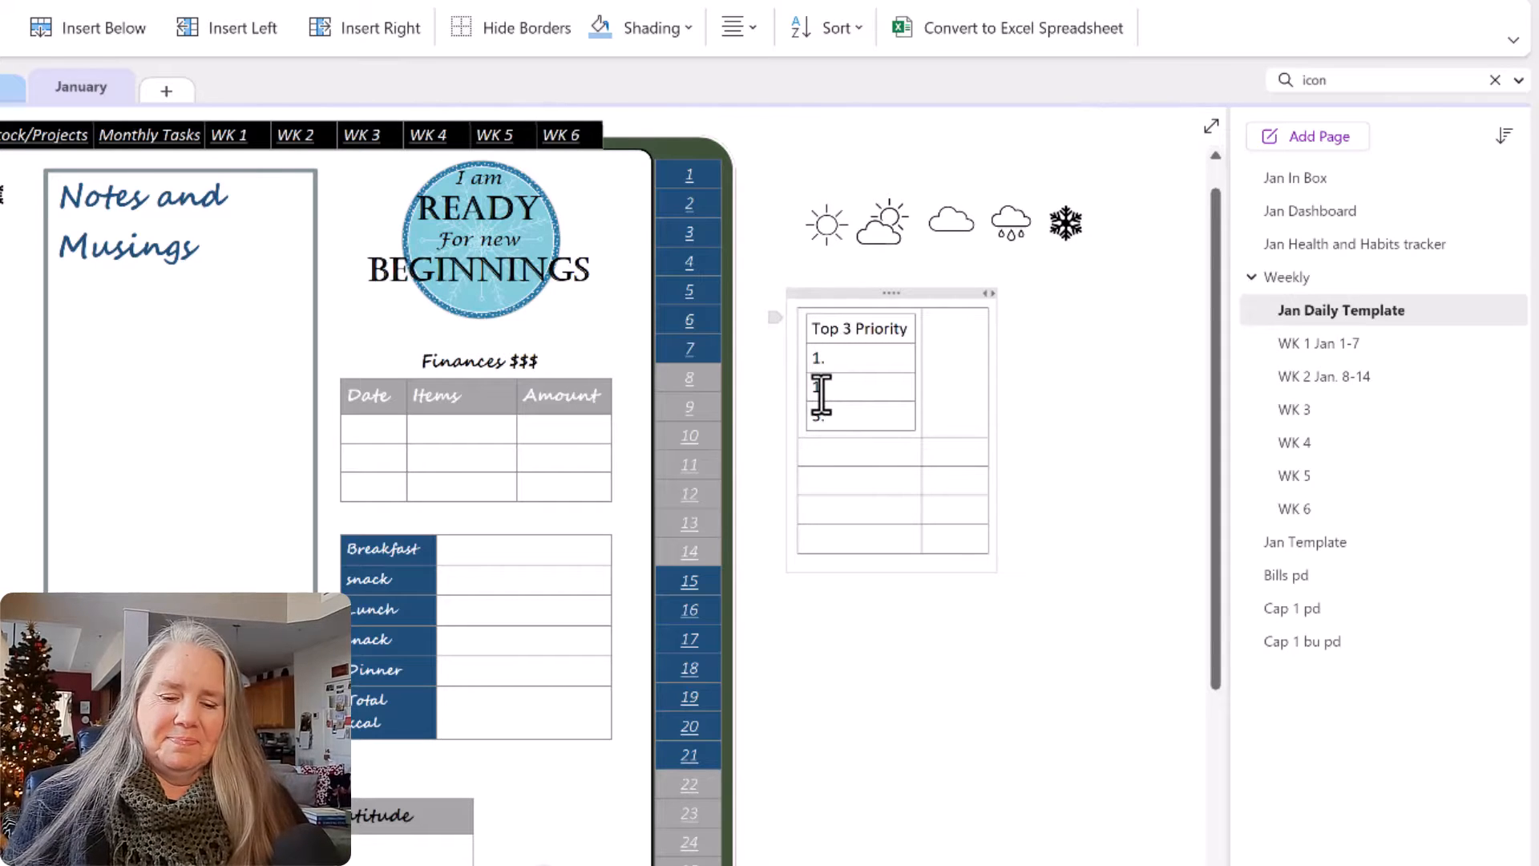
text(2)
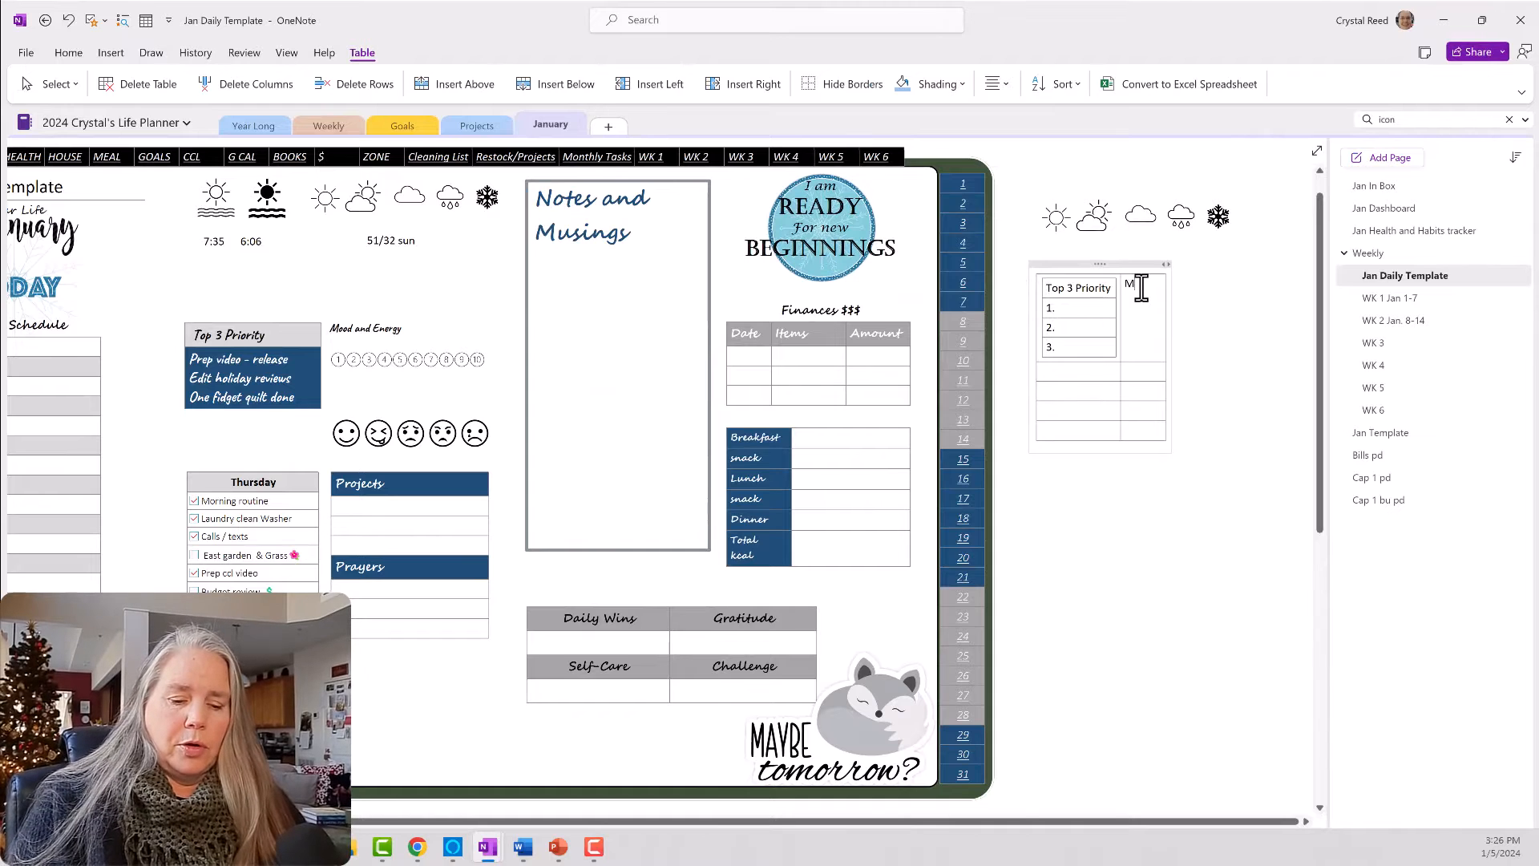
Head the outer table's second column "Mood & Energy" and start a new line beneath the heading.
text(ood & E)
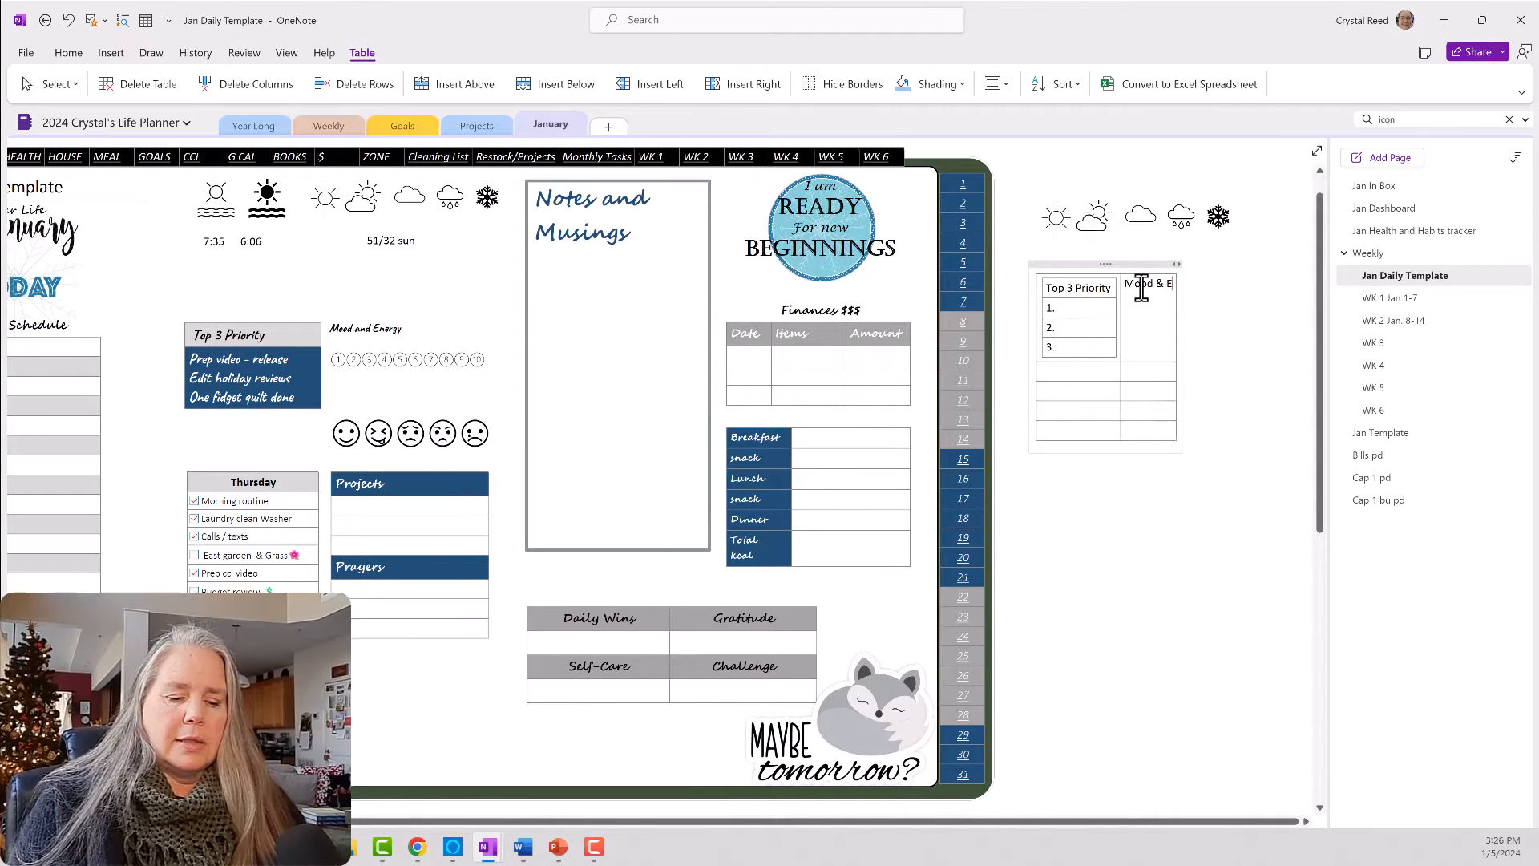
text(nergy)
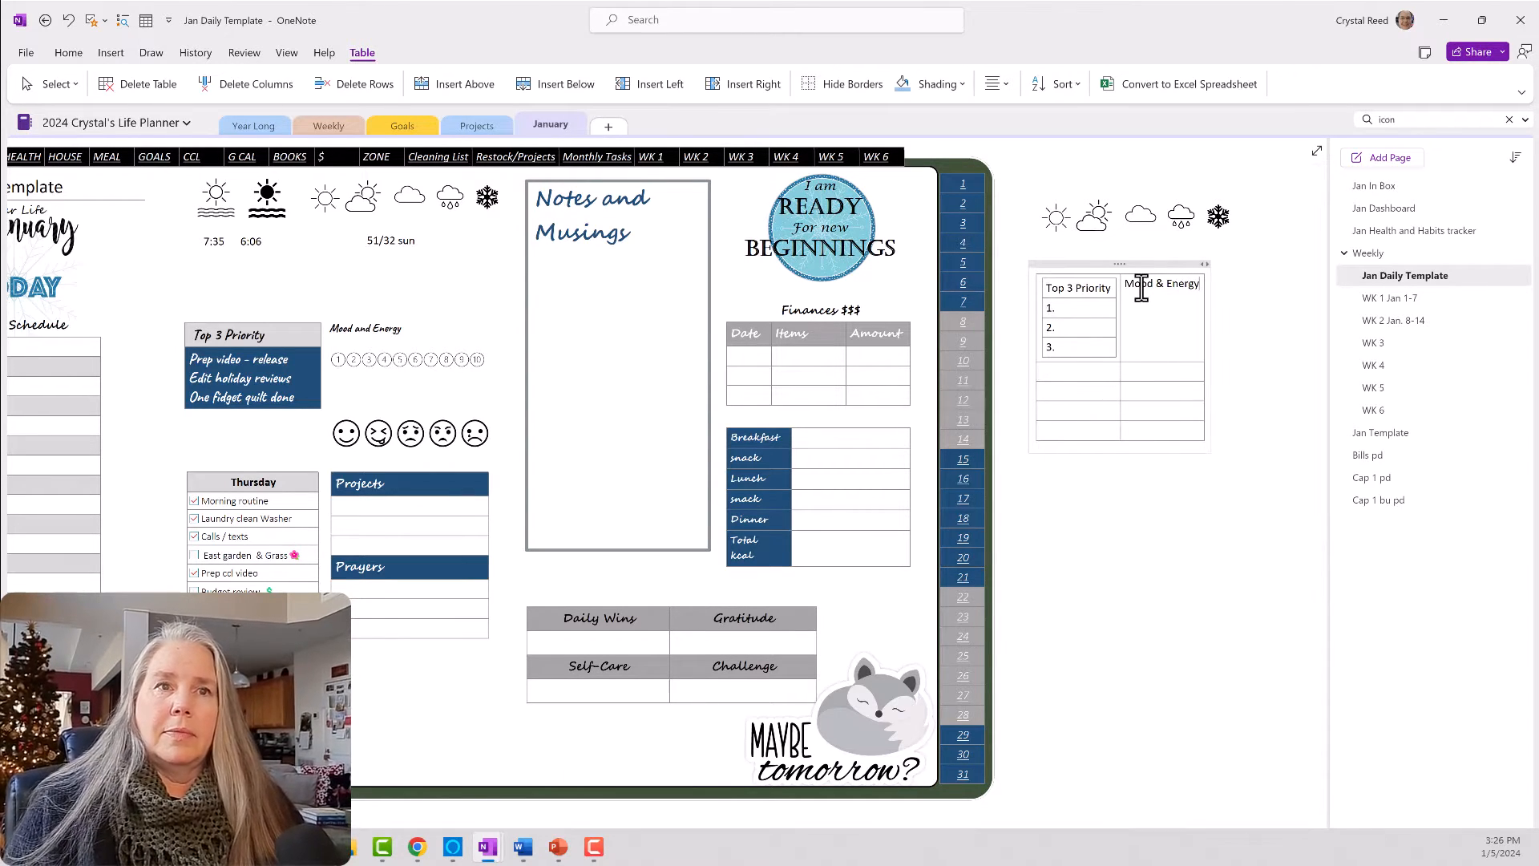
key(Return)
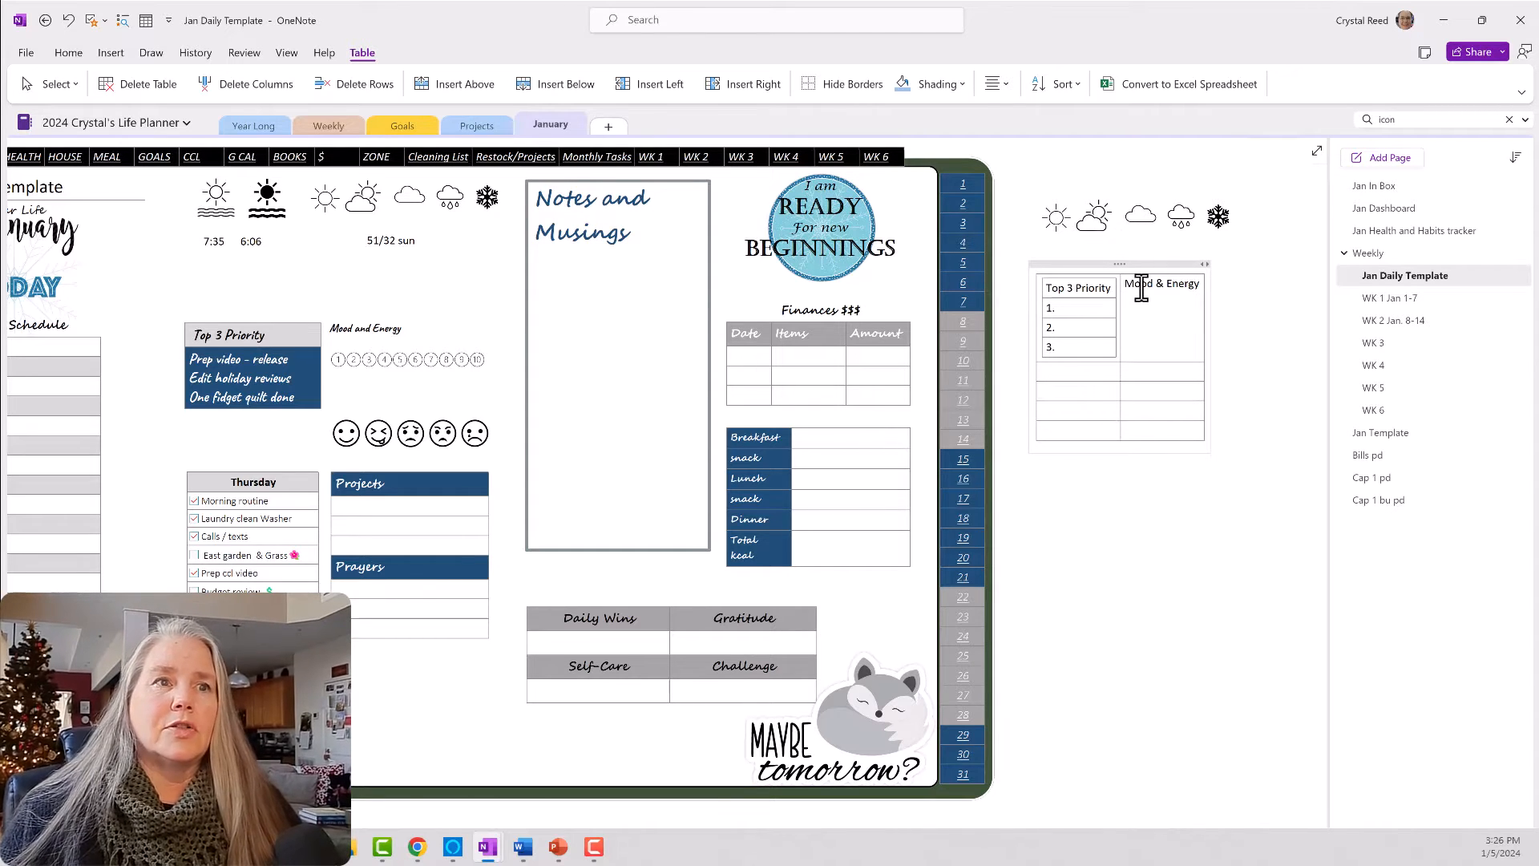
Copy the mood faces and the 1–10 number strip from the Notebook & Icons page and paste them below the new table on Jan Daily Template.
click(248, 127)
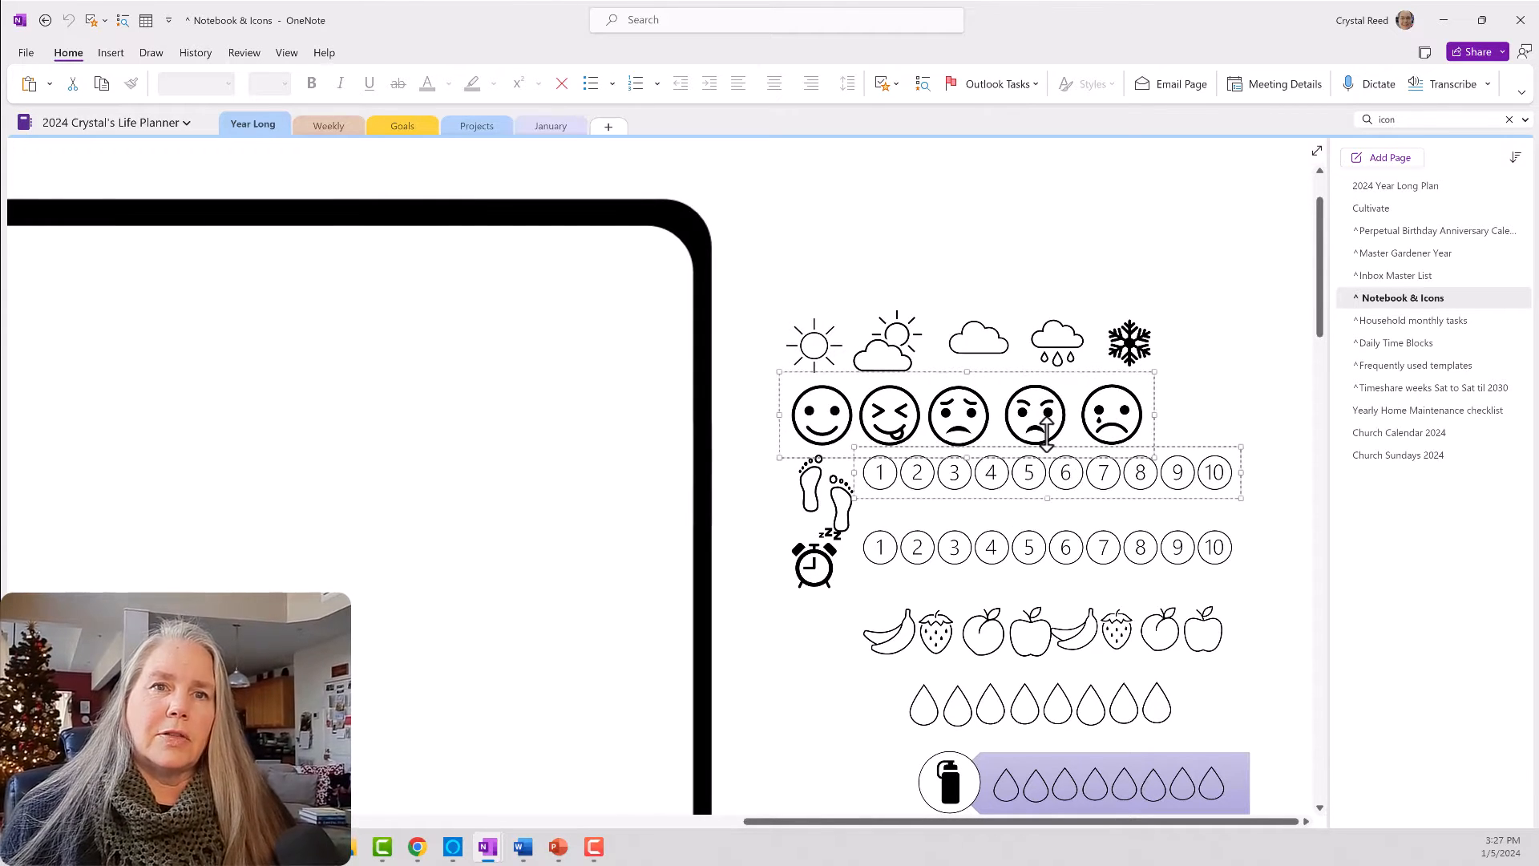
right_click(1050, 485)
click(1090, 473)
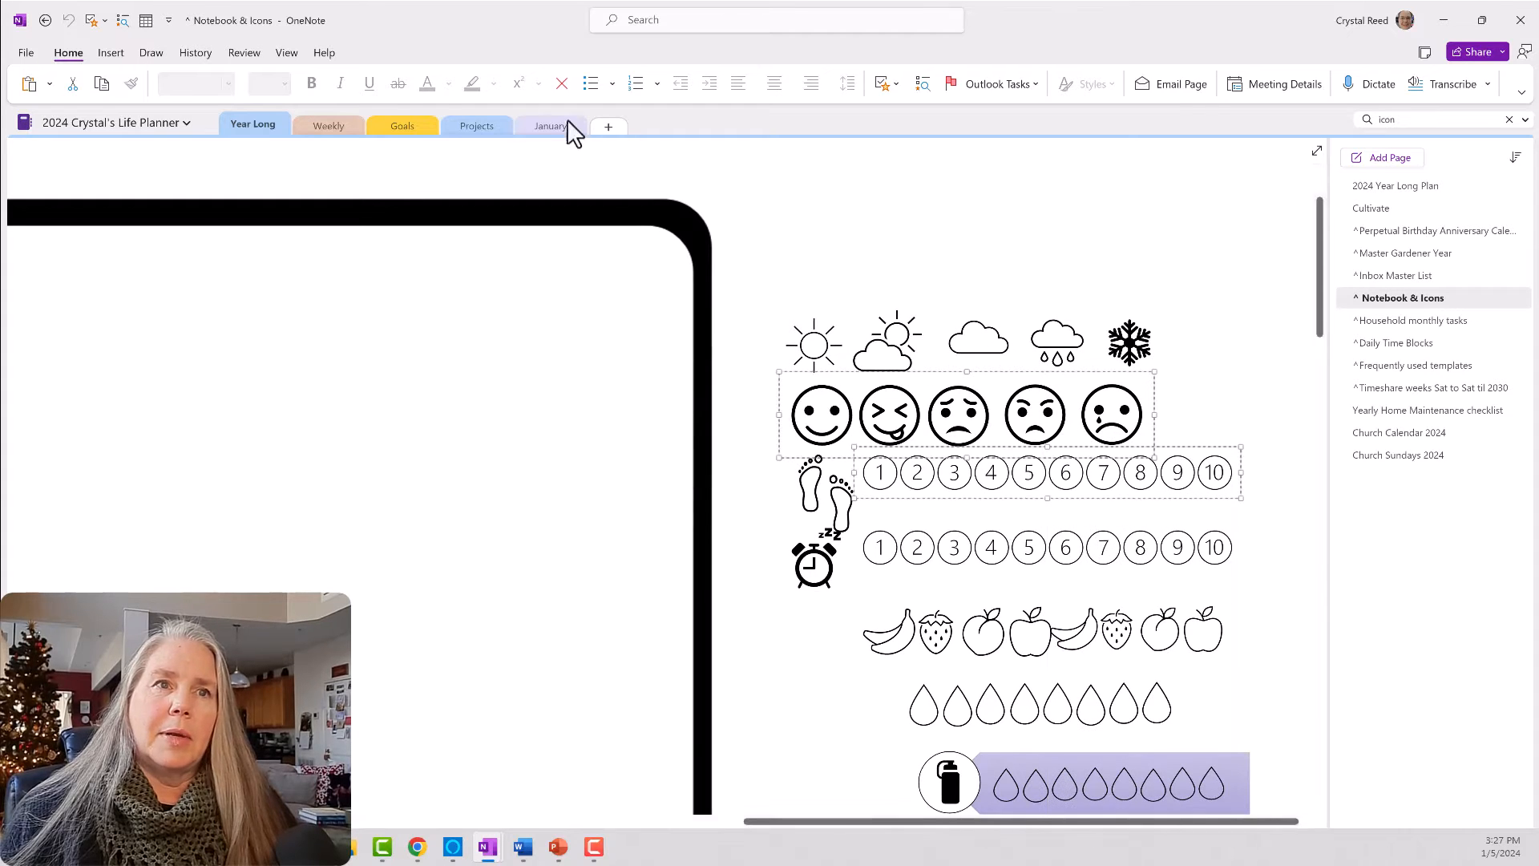
key(alt+Left)
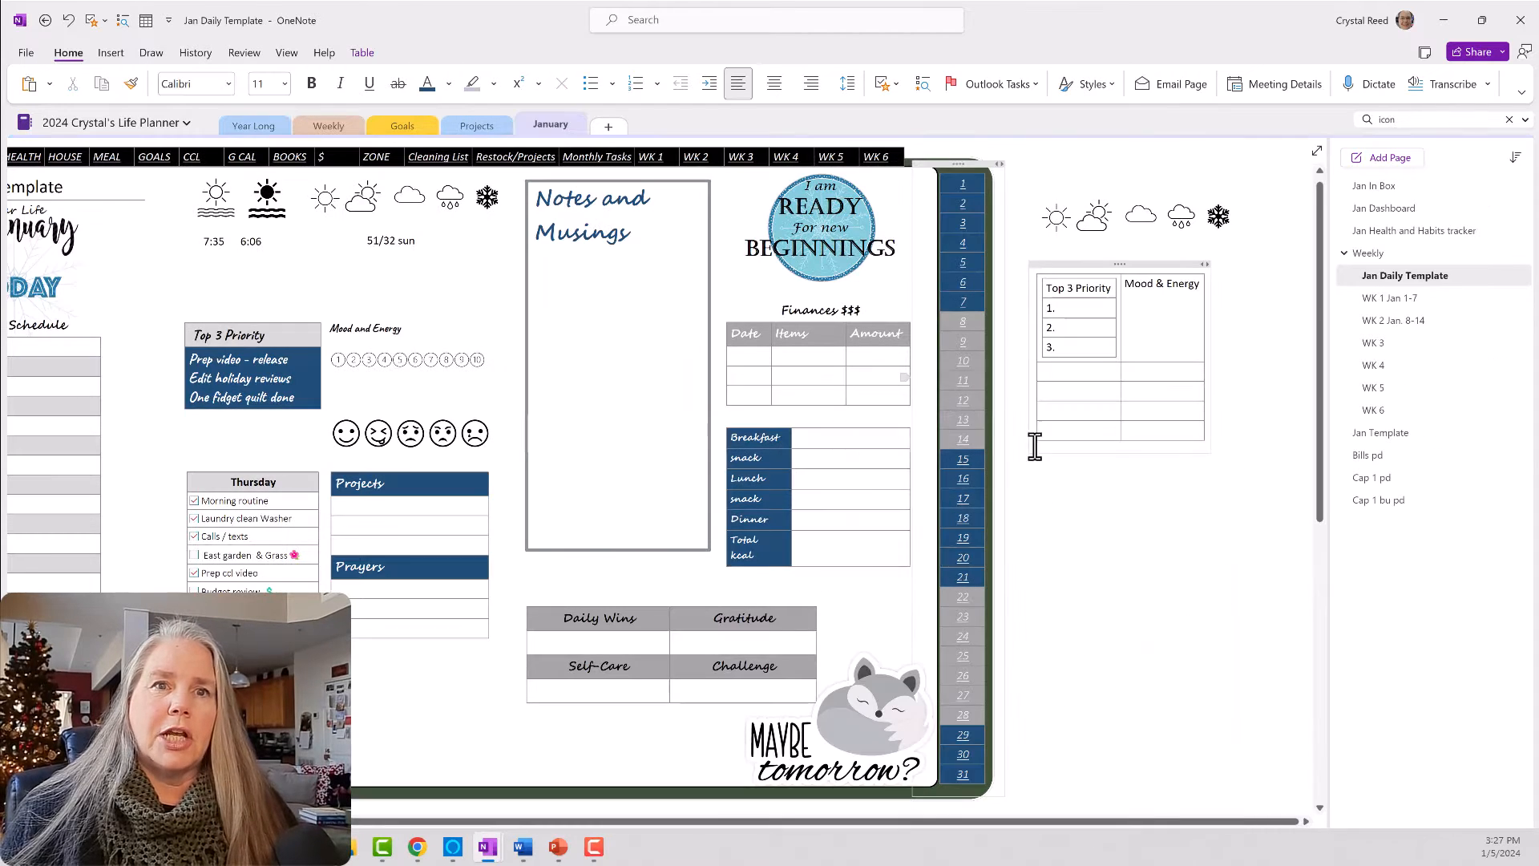
right_click(1087, 490)
click(1125, 572)
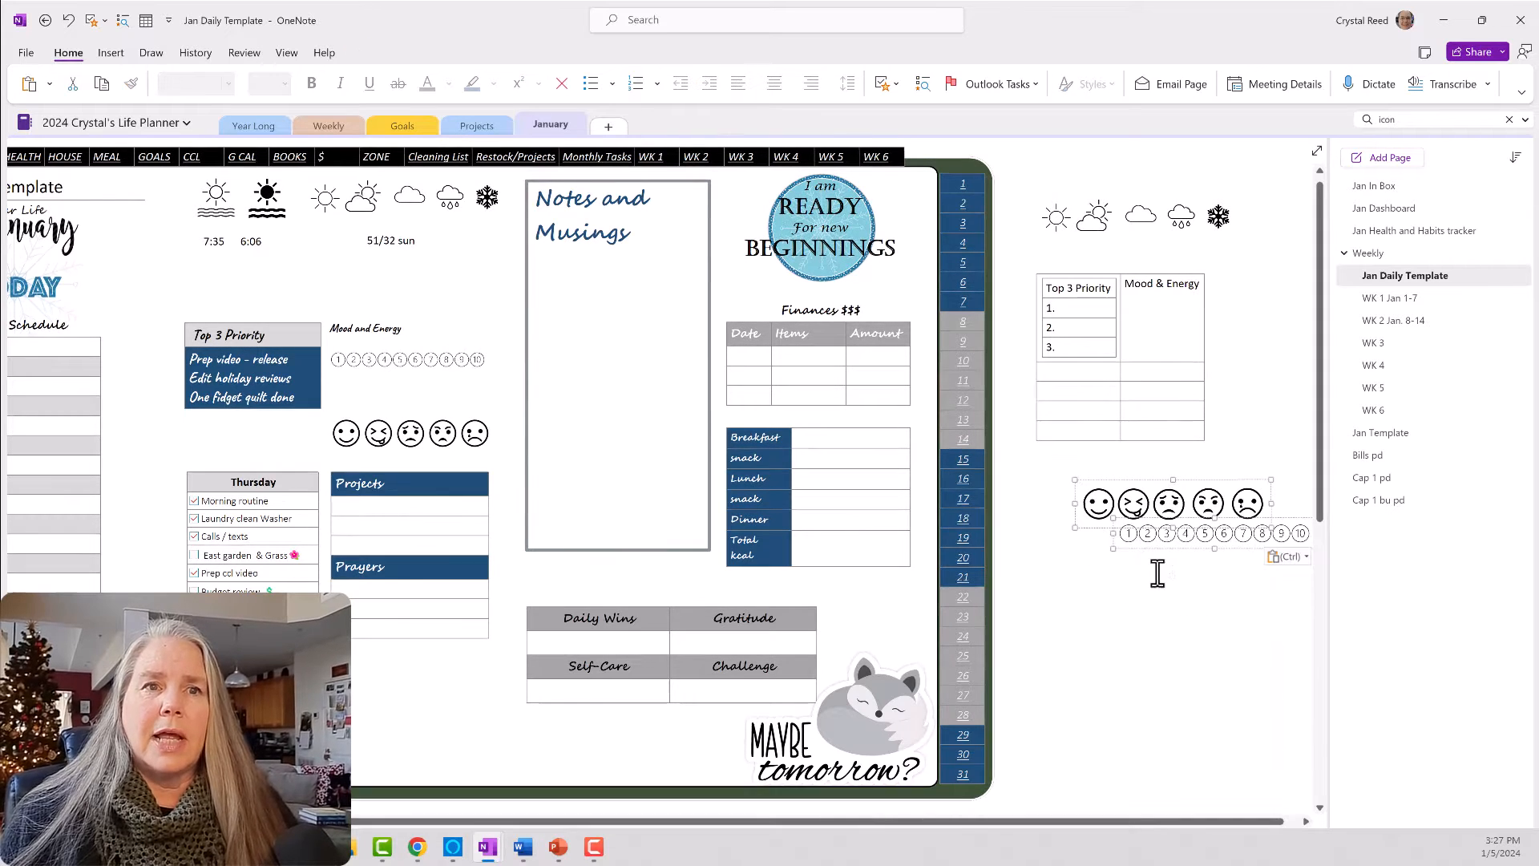
Move the pasted 1–10 number strip into the table cell, beneath the Mood & Energy heading.
right_click(1187, 537)
click(1226, 160)
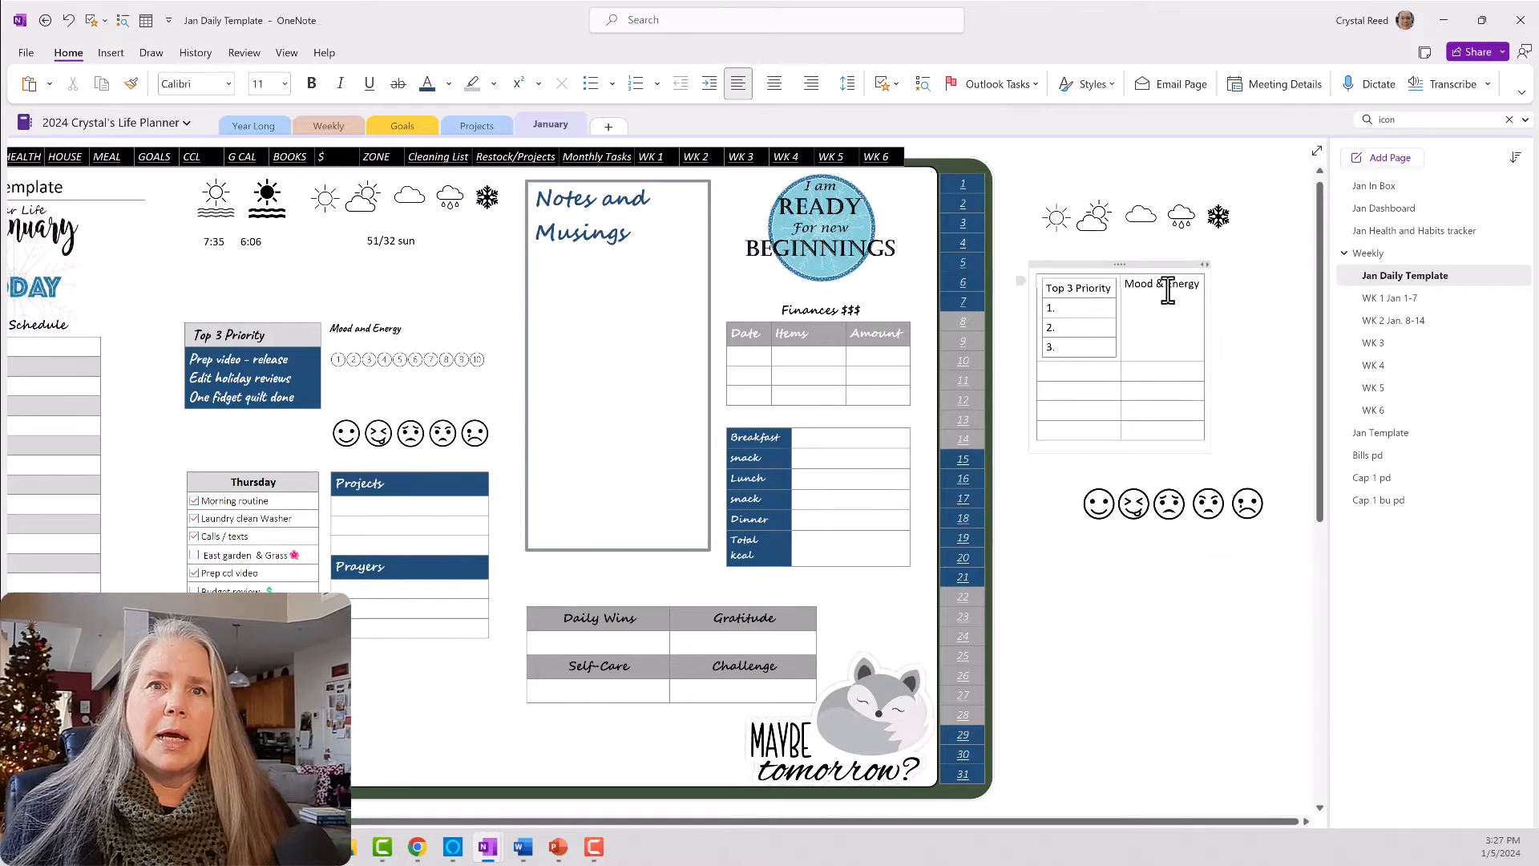
click(1148, 305)
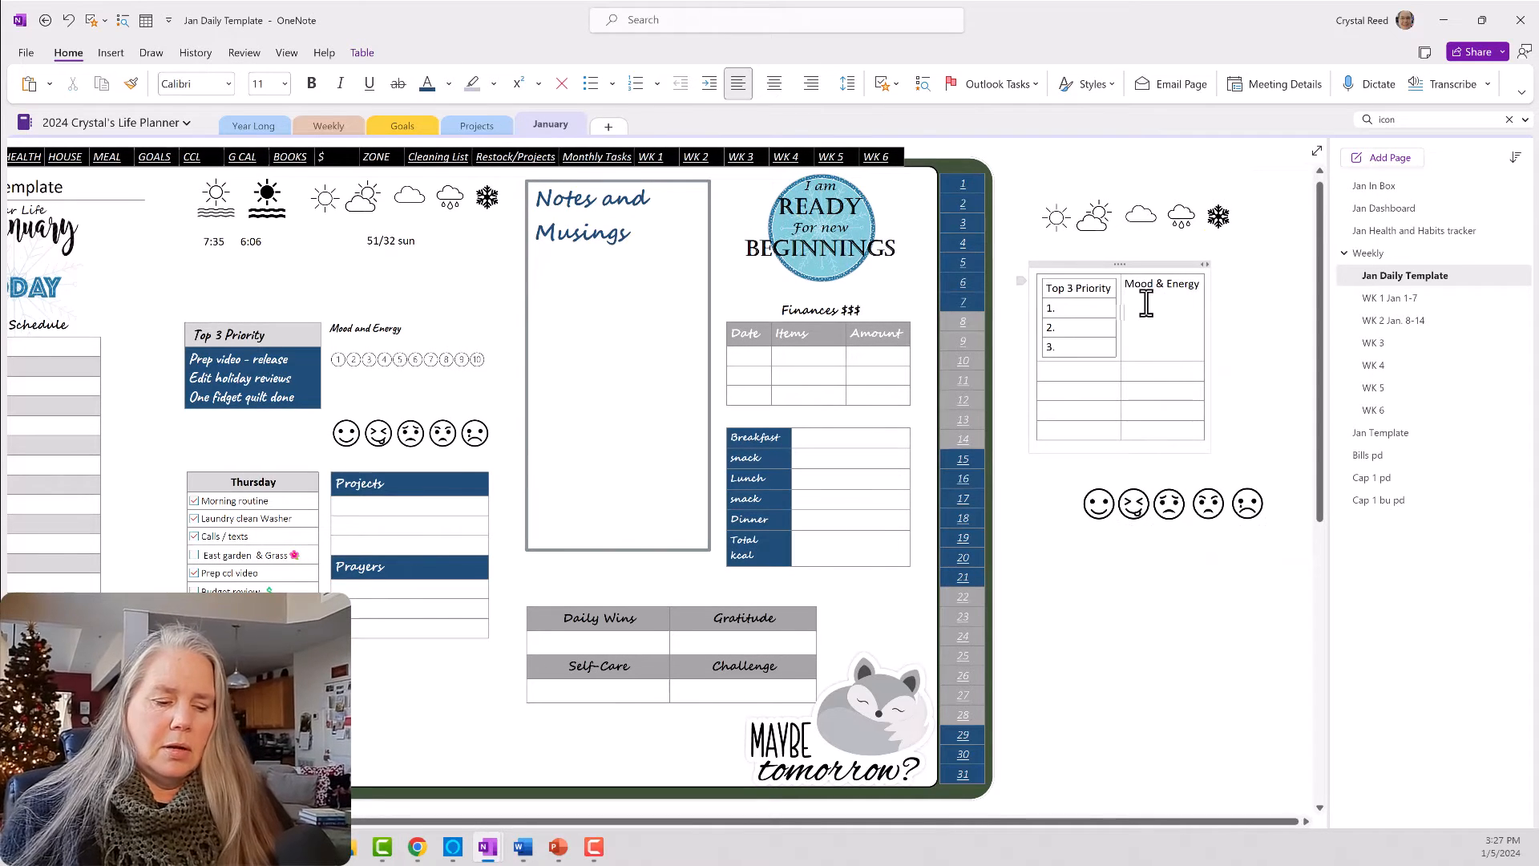
key(ctrl+v)
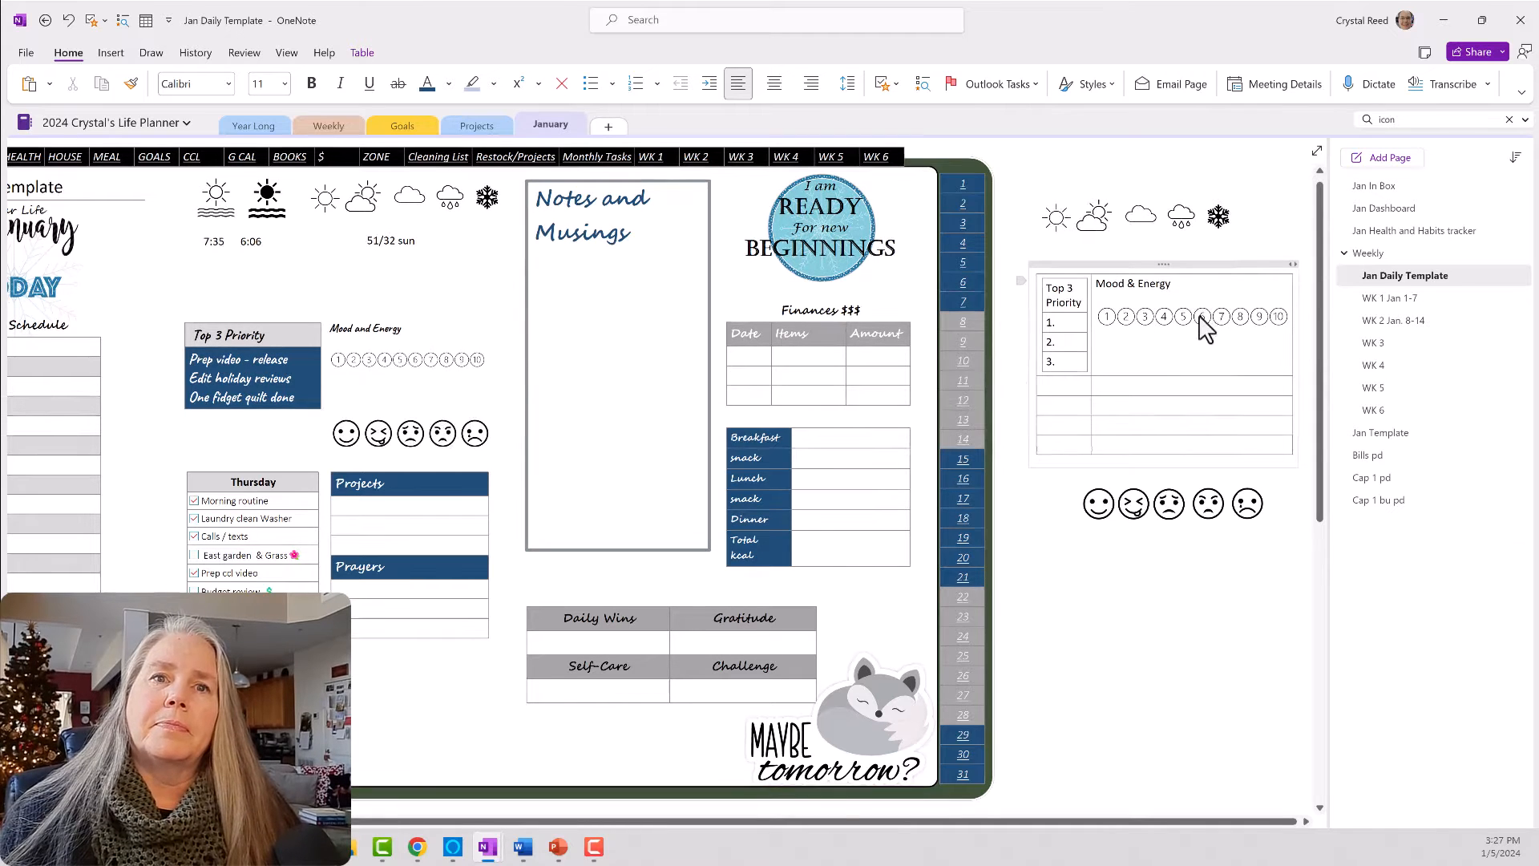
Move the row of mood faces into the second-column cell directly below the Mood & Energy cell.
click(1137, 514)
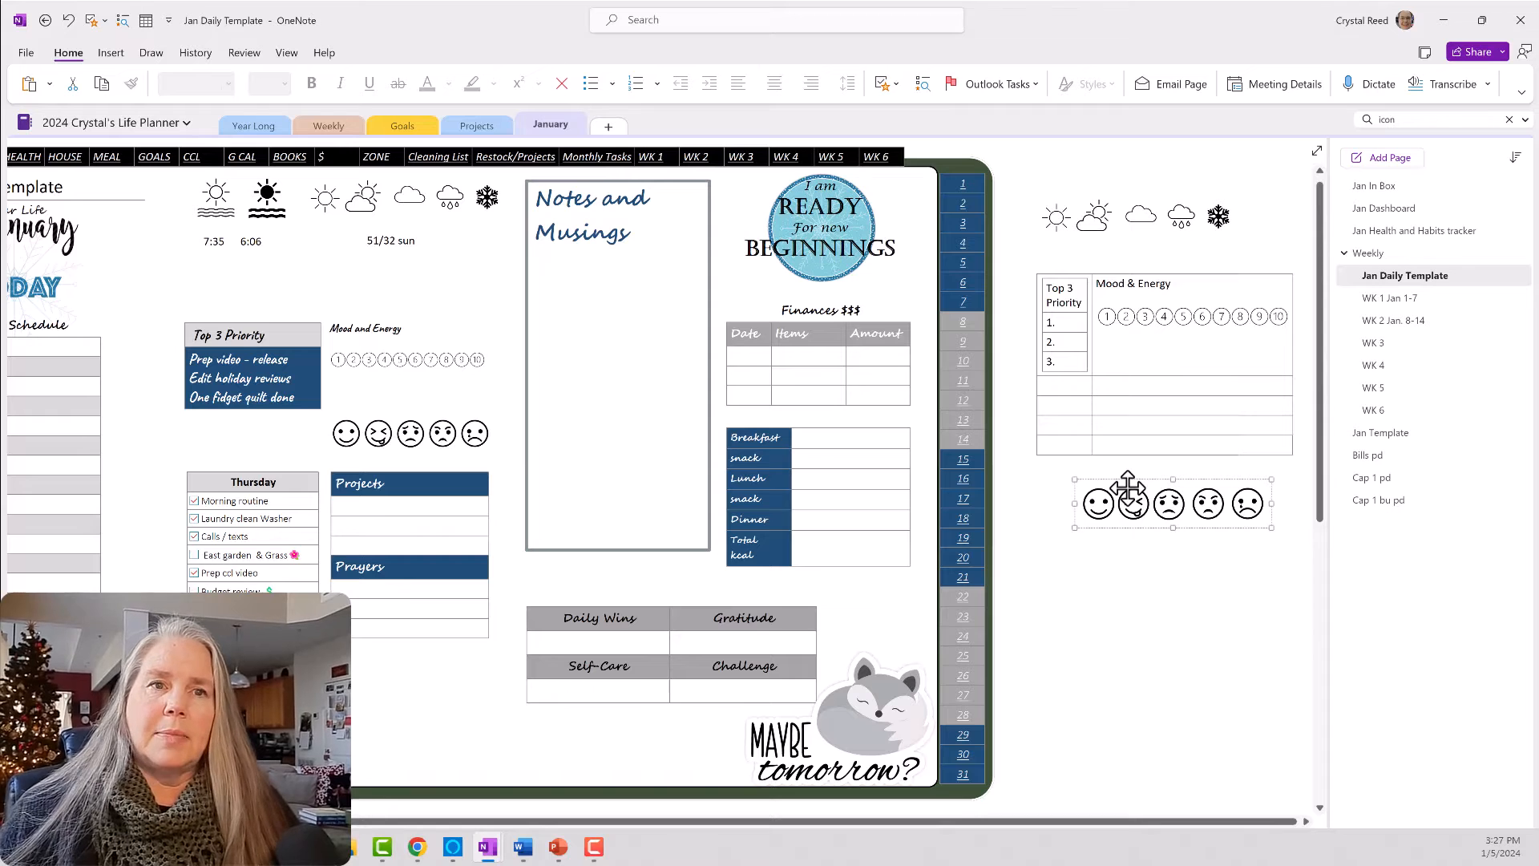
right_click(1131, 499)
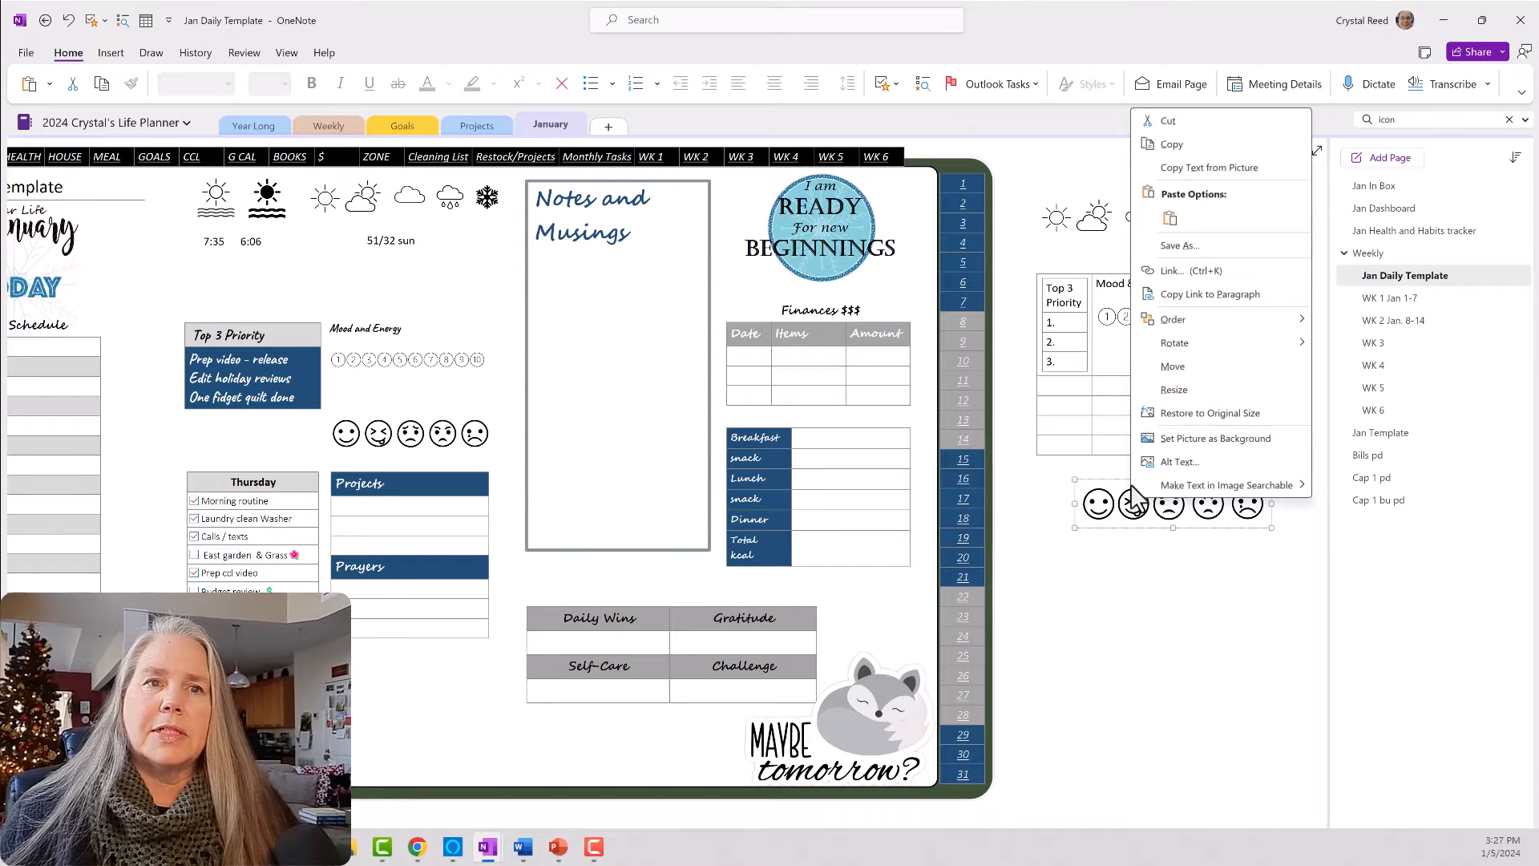
click(1169, 121)
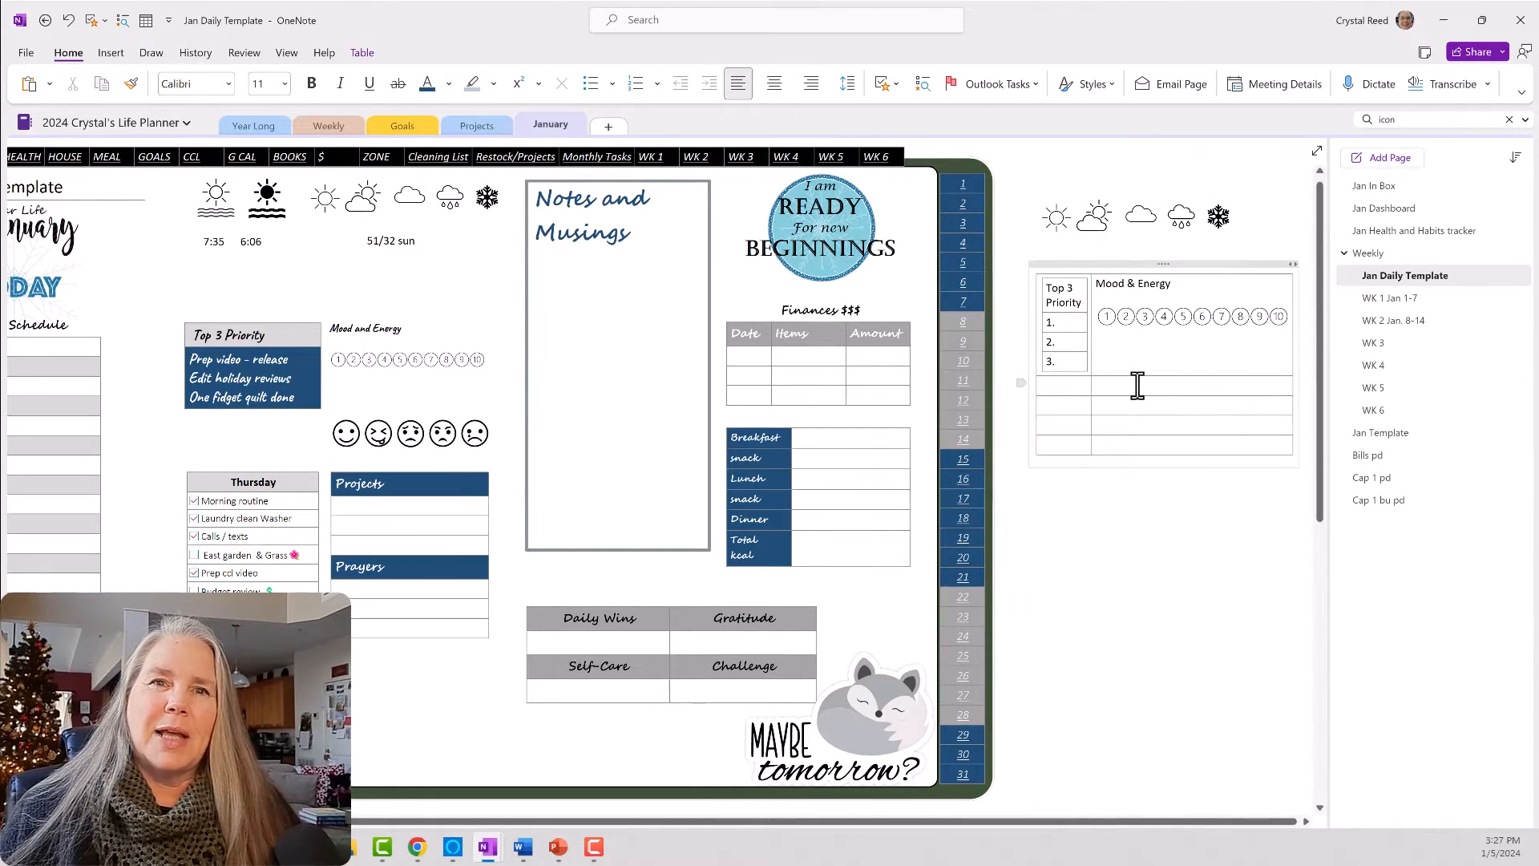
click(1136, 386)
key(ctrl+v)
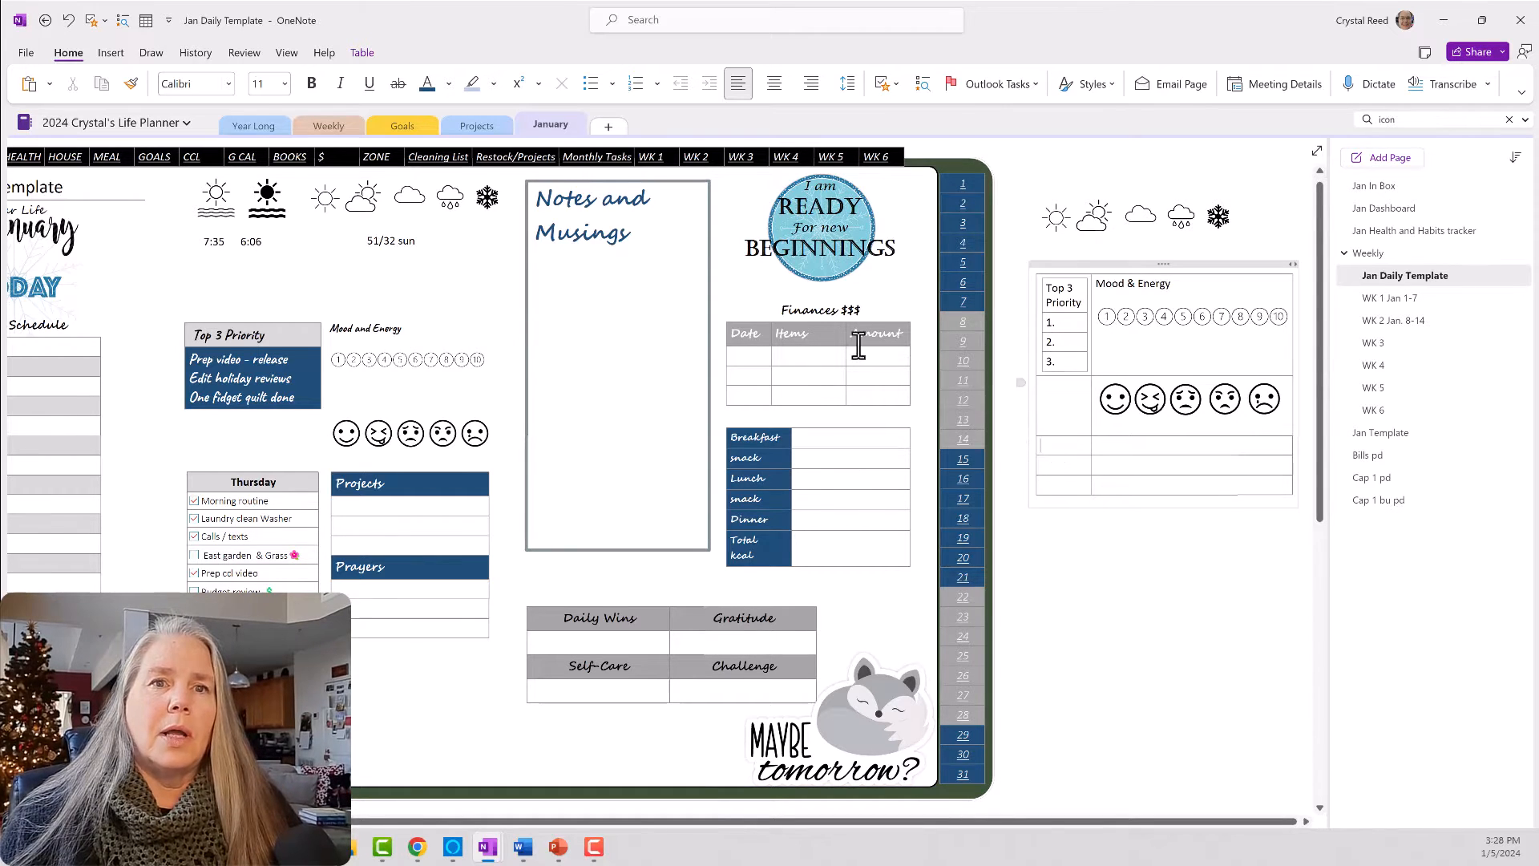
Nest a table with 1 column and 7 rows in the first cell of the outer table's third row.
click(145, 21)
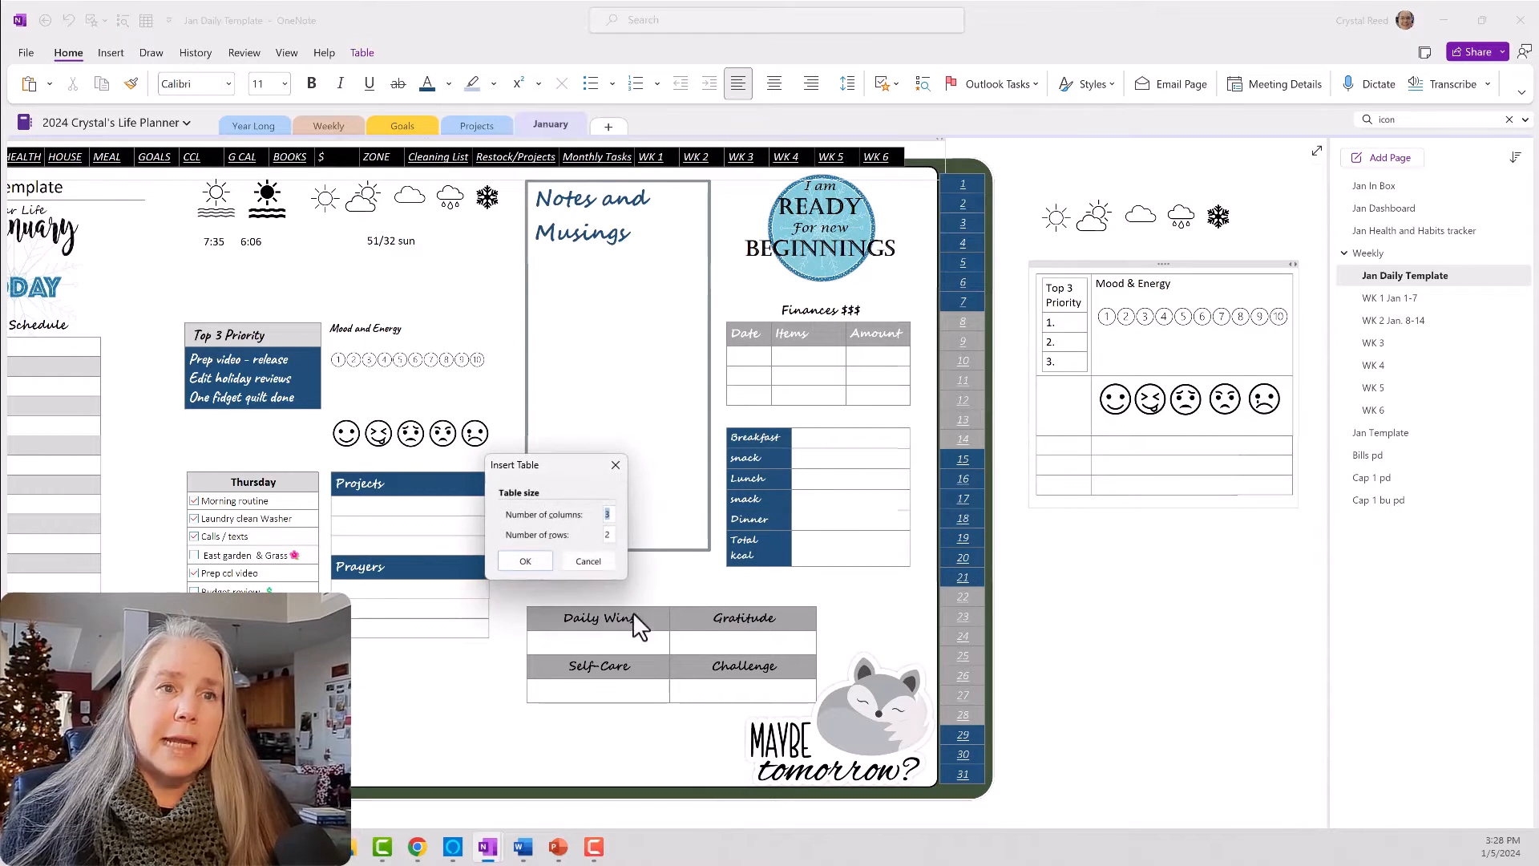
click(605, 534)
text(7)
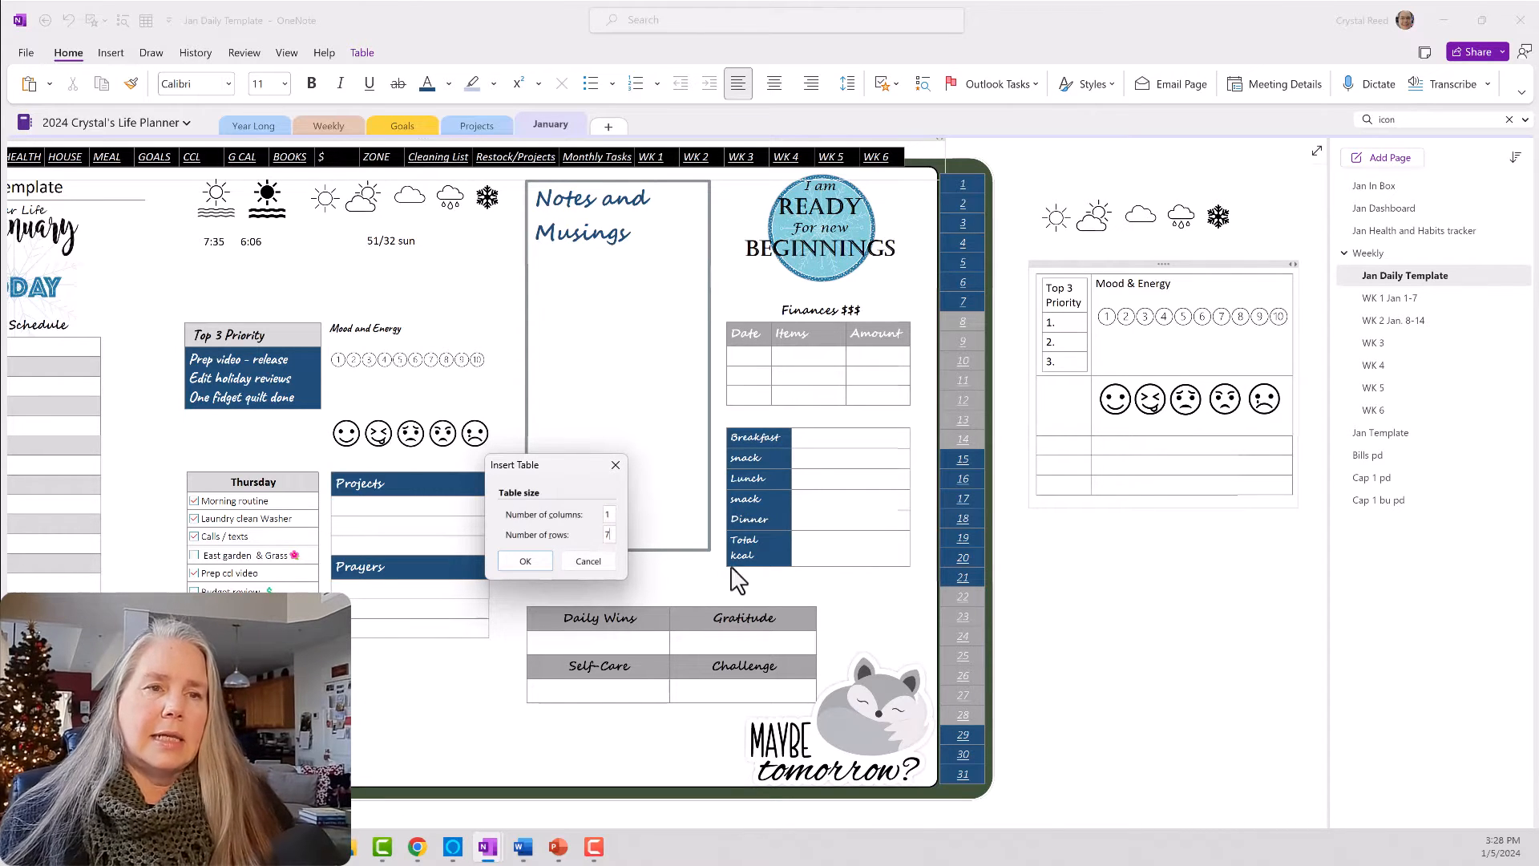
click(535, 561)
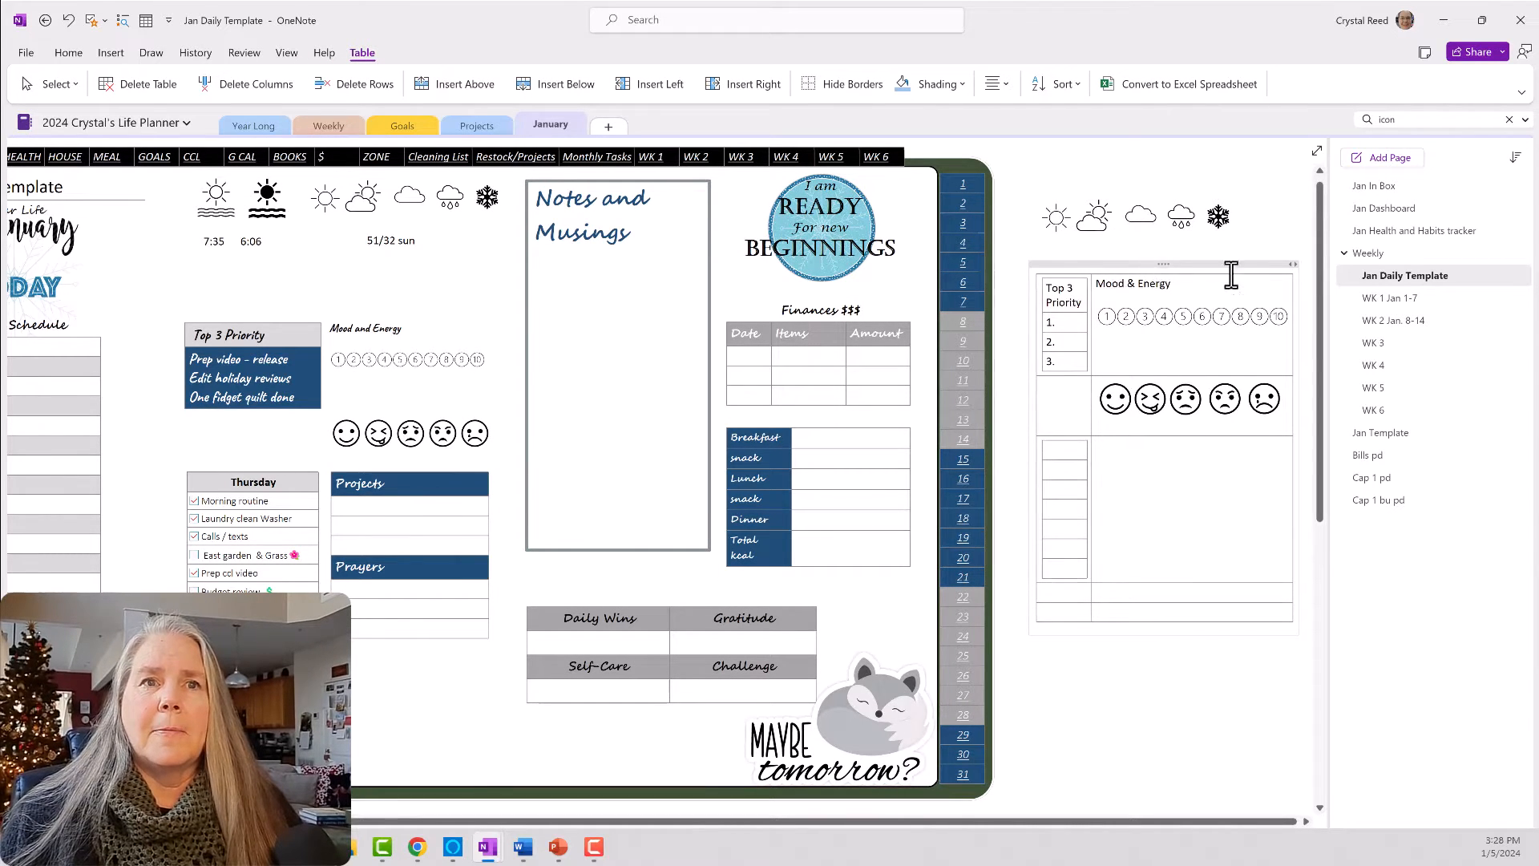
Shift and widen the note container holding the outer table, and widen the seven-row nested table's column to about the outer cell's width.
drag(1164, 263, 1145, 263)
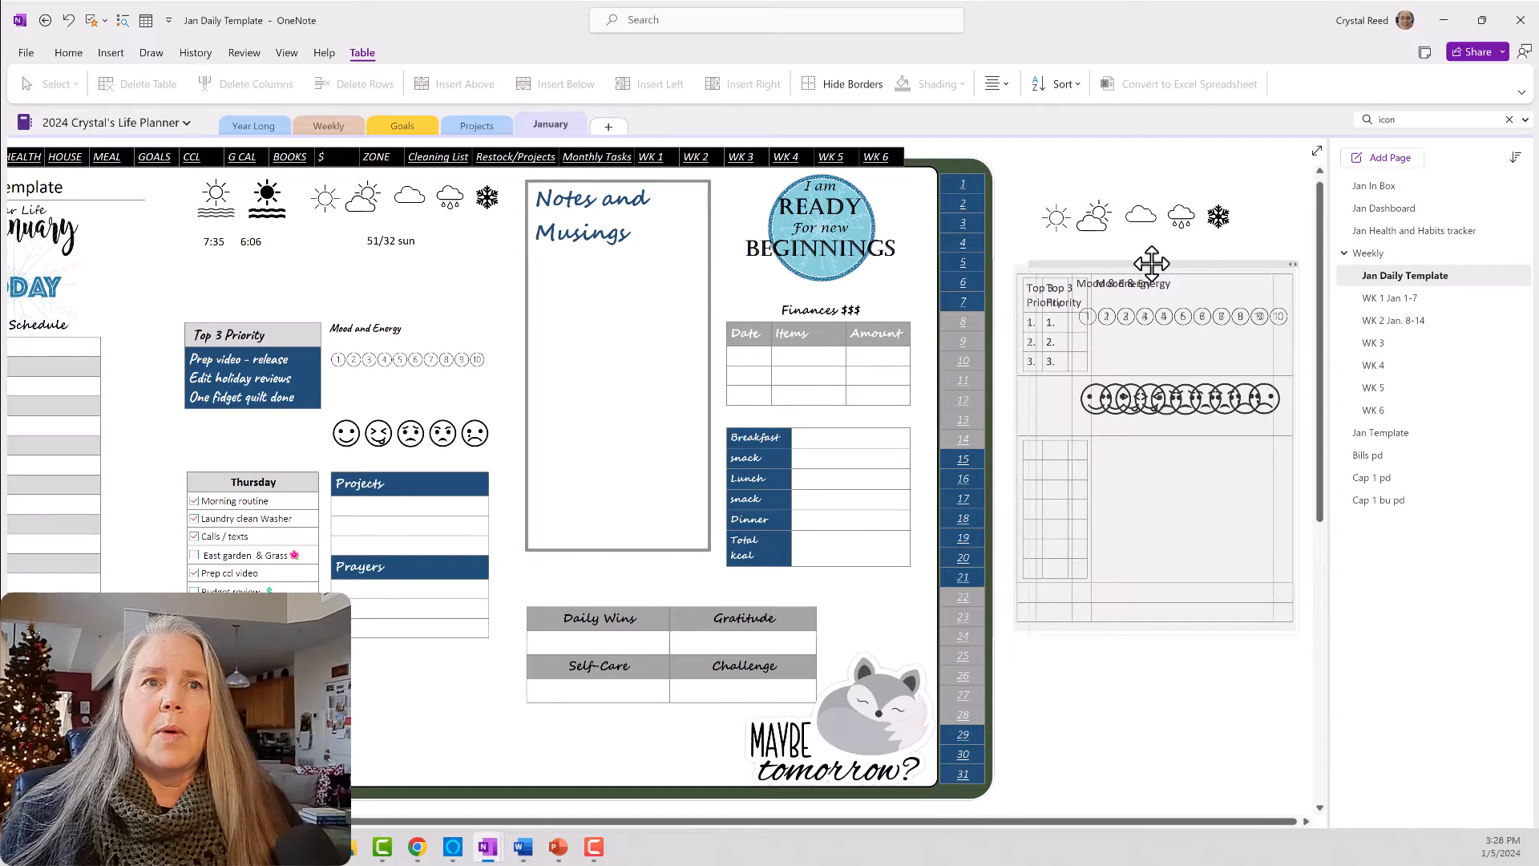
drag(1273, 264, 1315, 264)
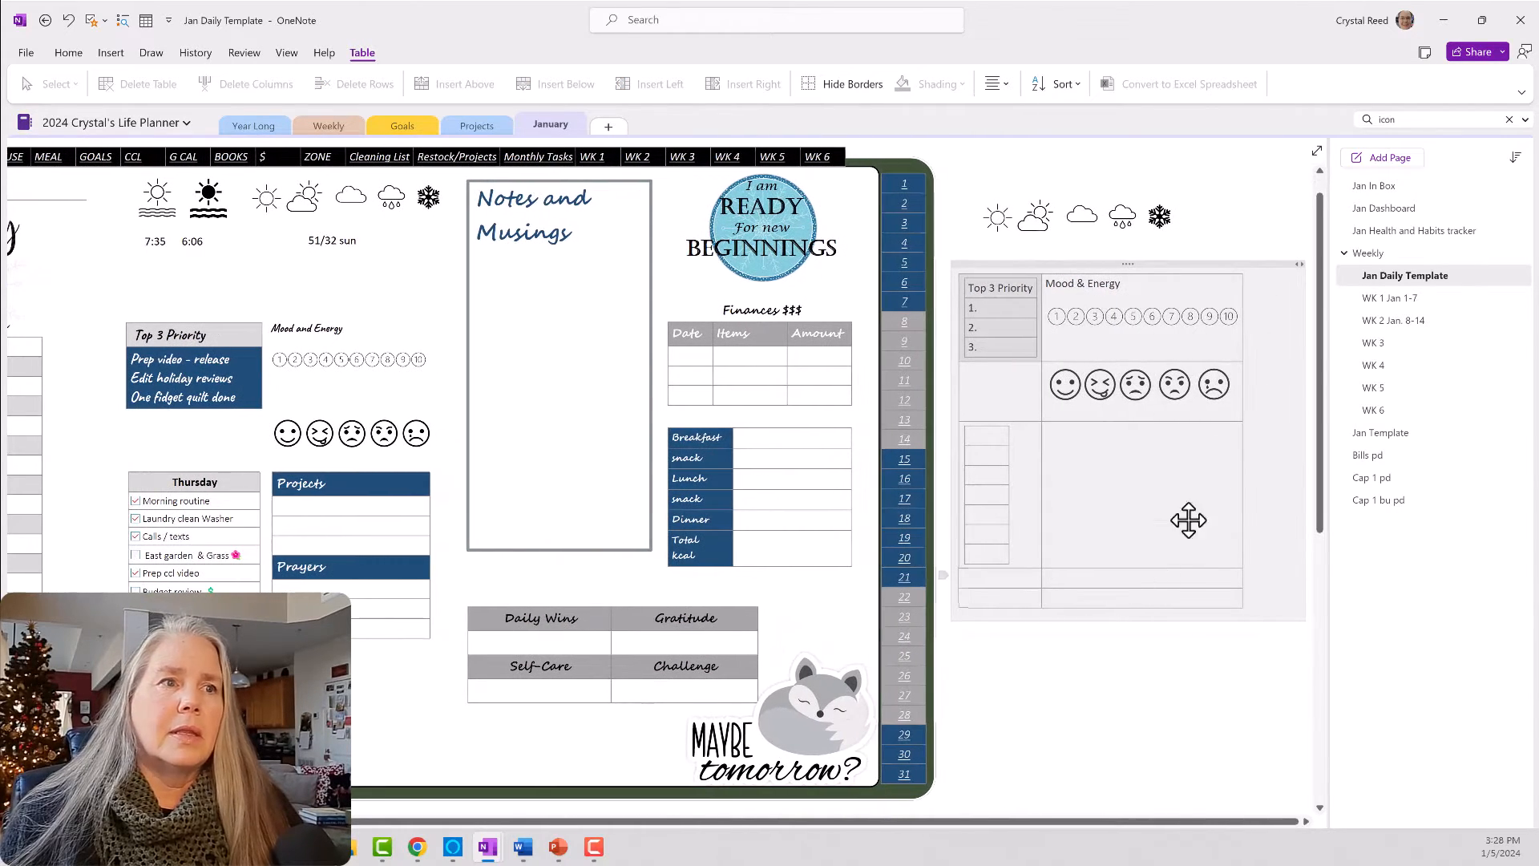
drag(1298, 266, 1315, 266)
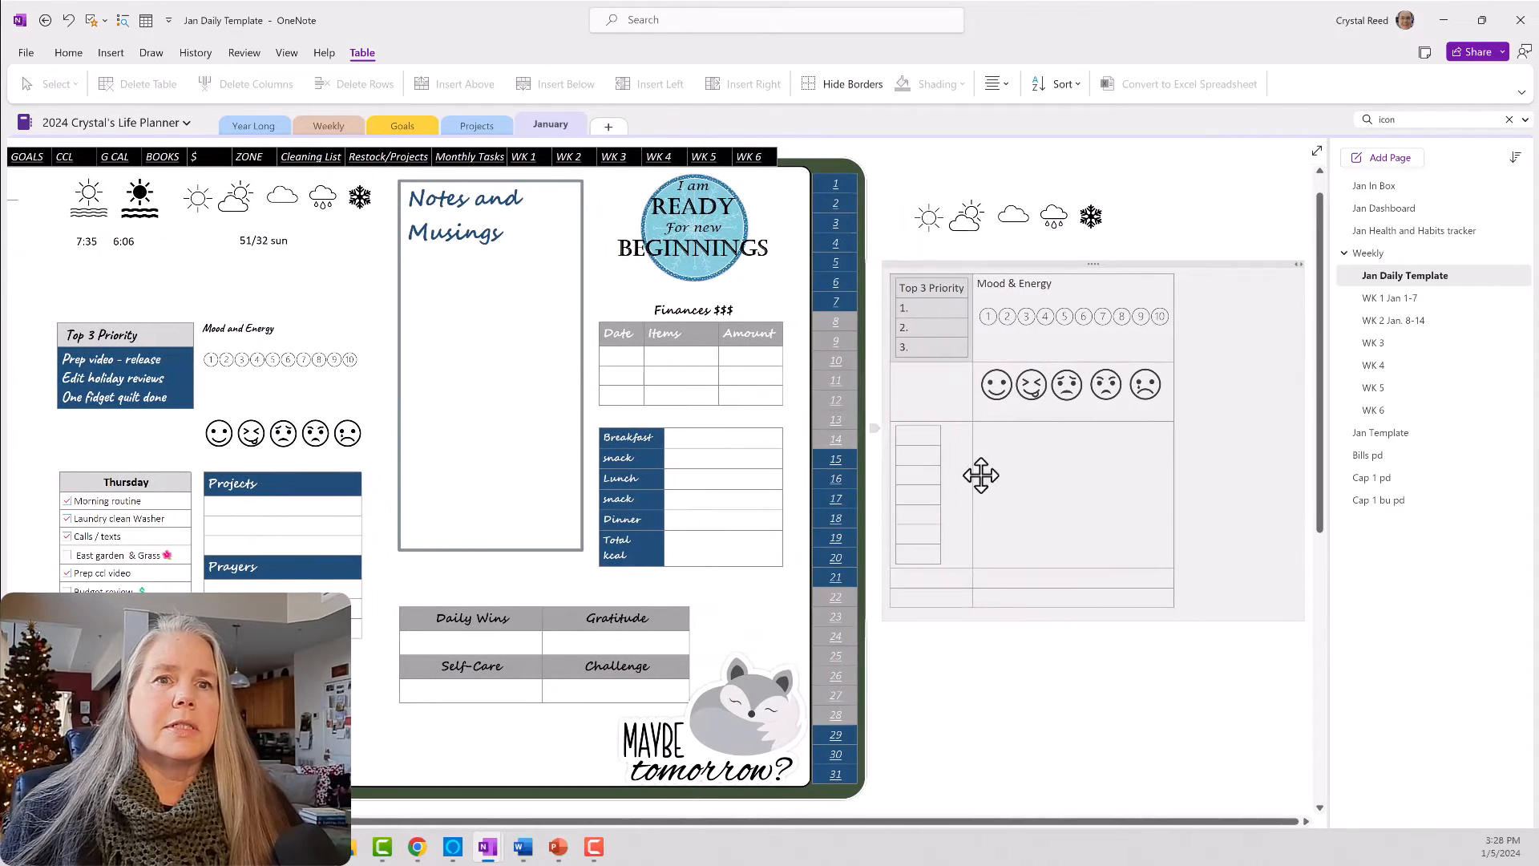
click(934, 453)
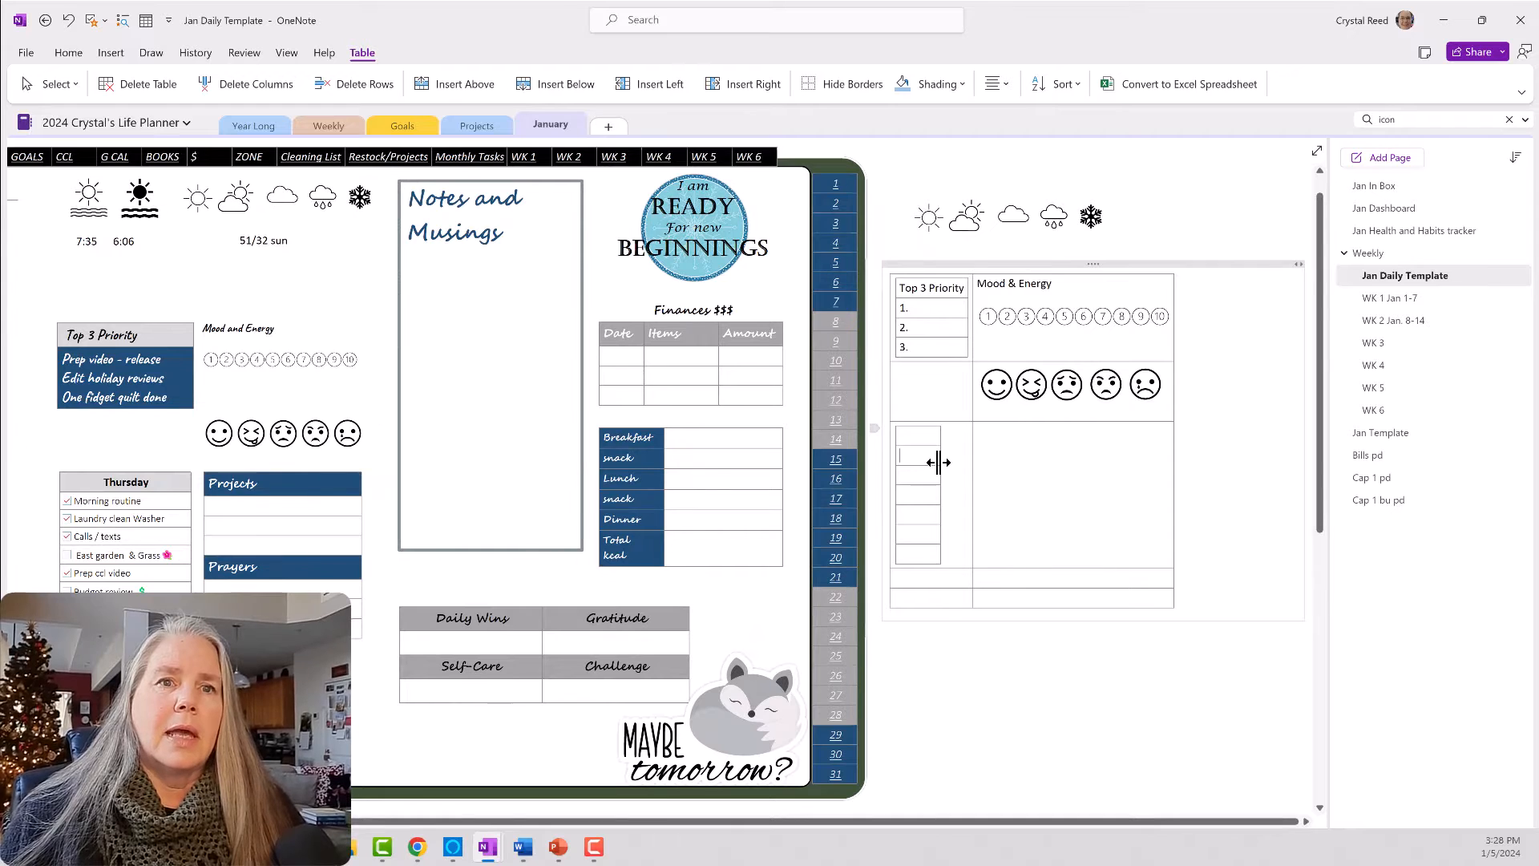
drag(946, 461, 971, 462)
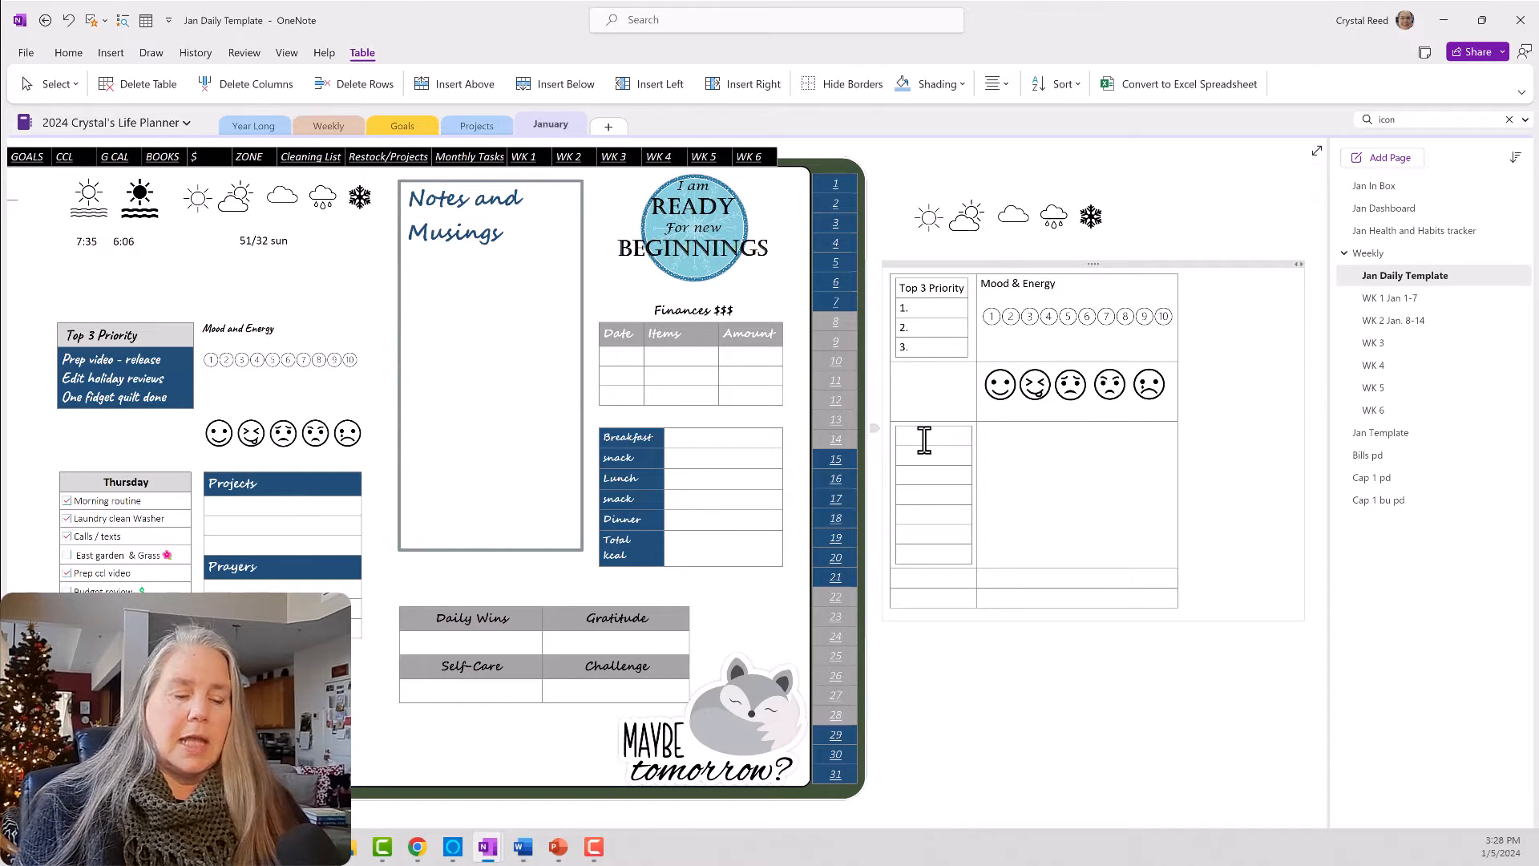
Head the seven-row nested table "Thursday" and fill the two rows below with "Morning routine" and "Laundry -".
text(Thur)
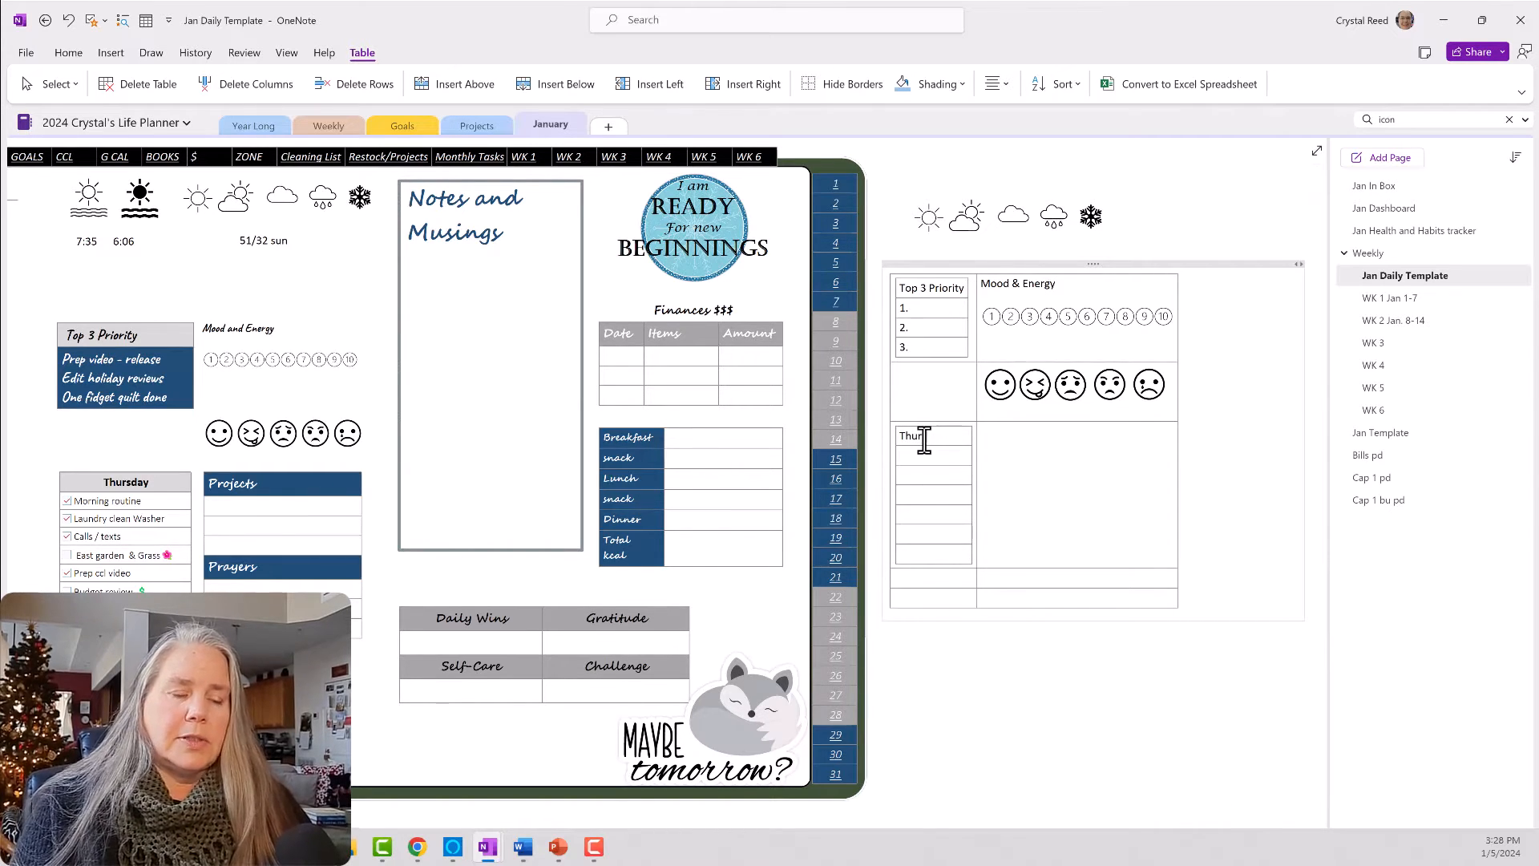
text(sday)
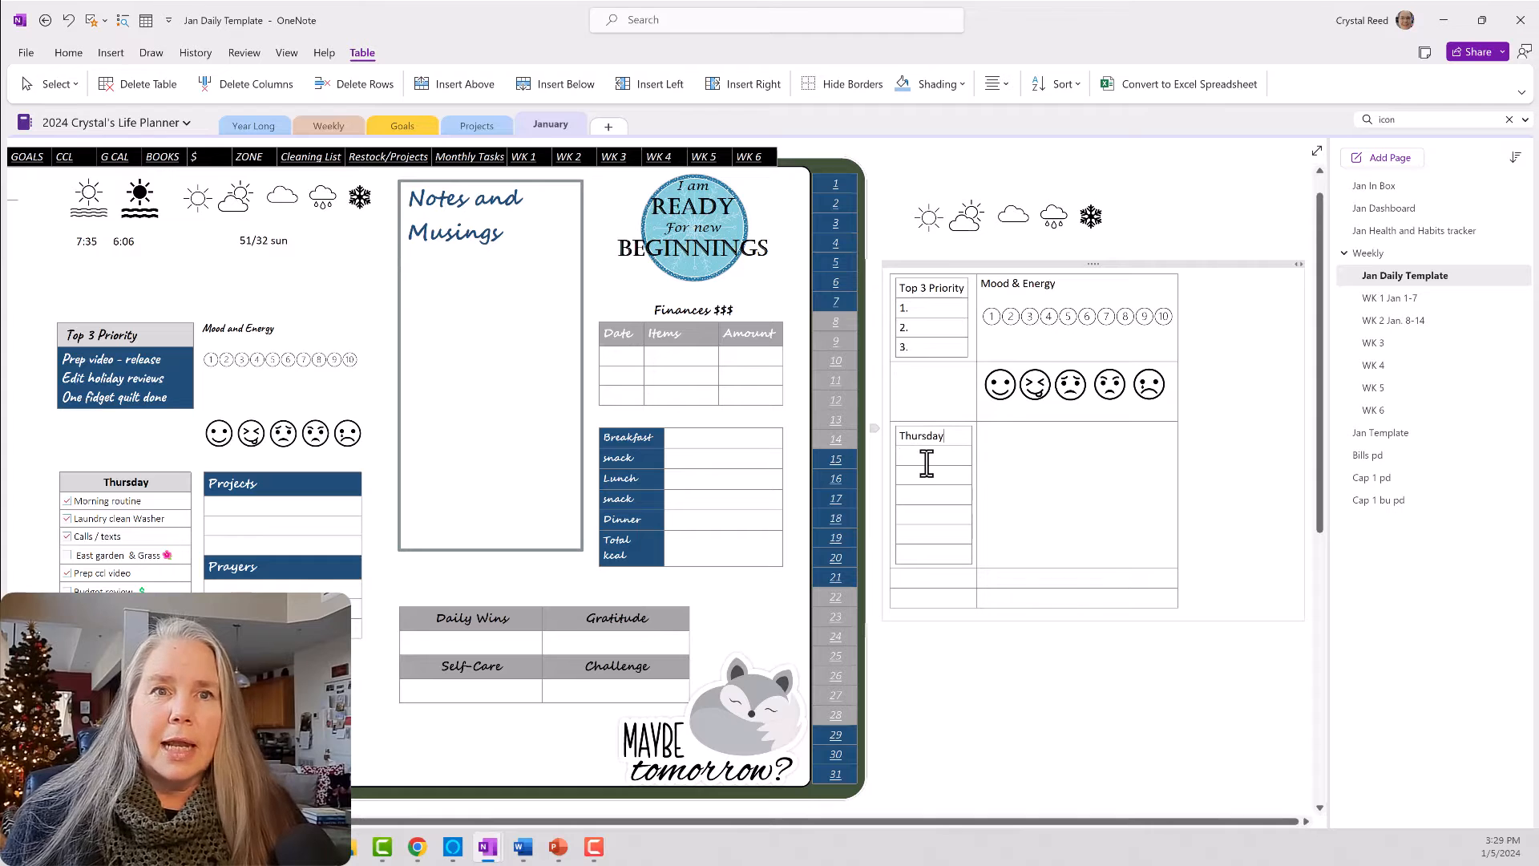
click(933, 463)
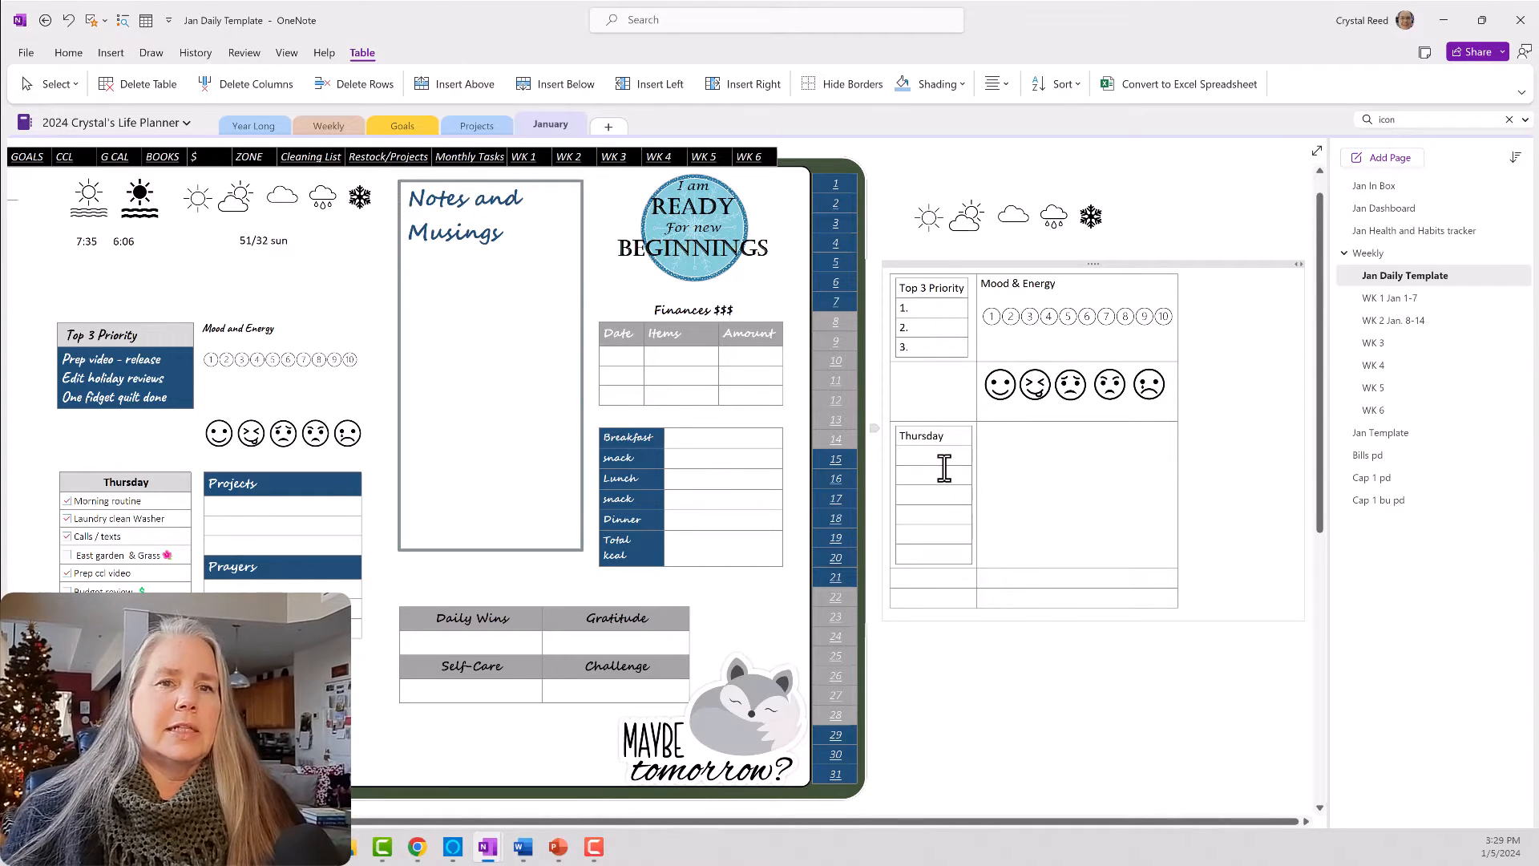
text(Morning)
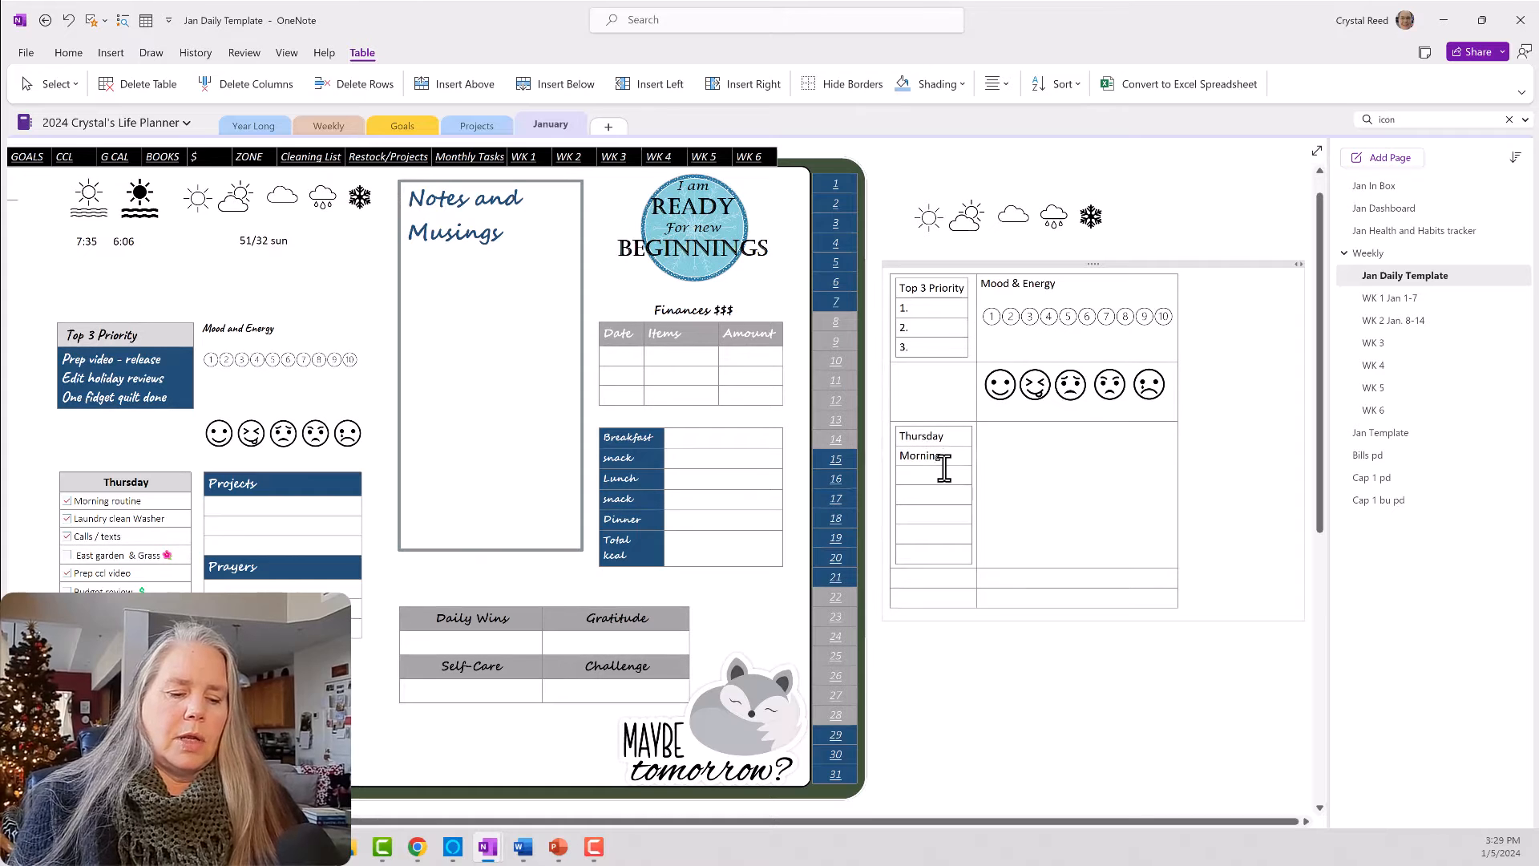
text( routine)
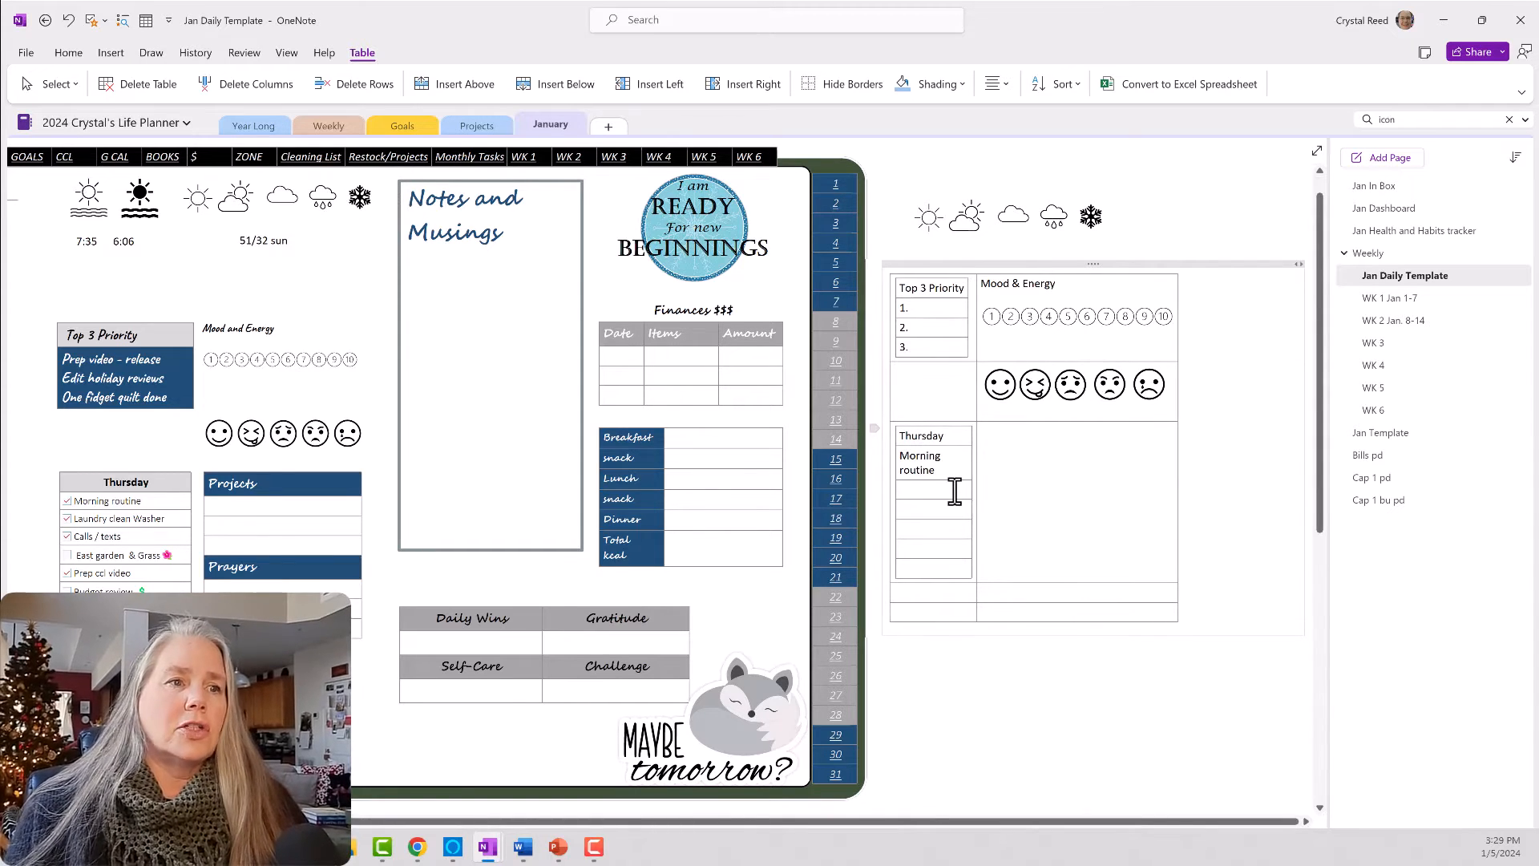
text(L)
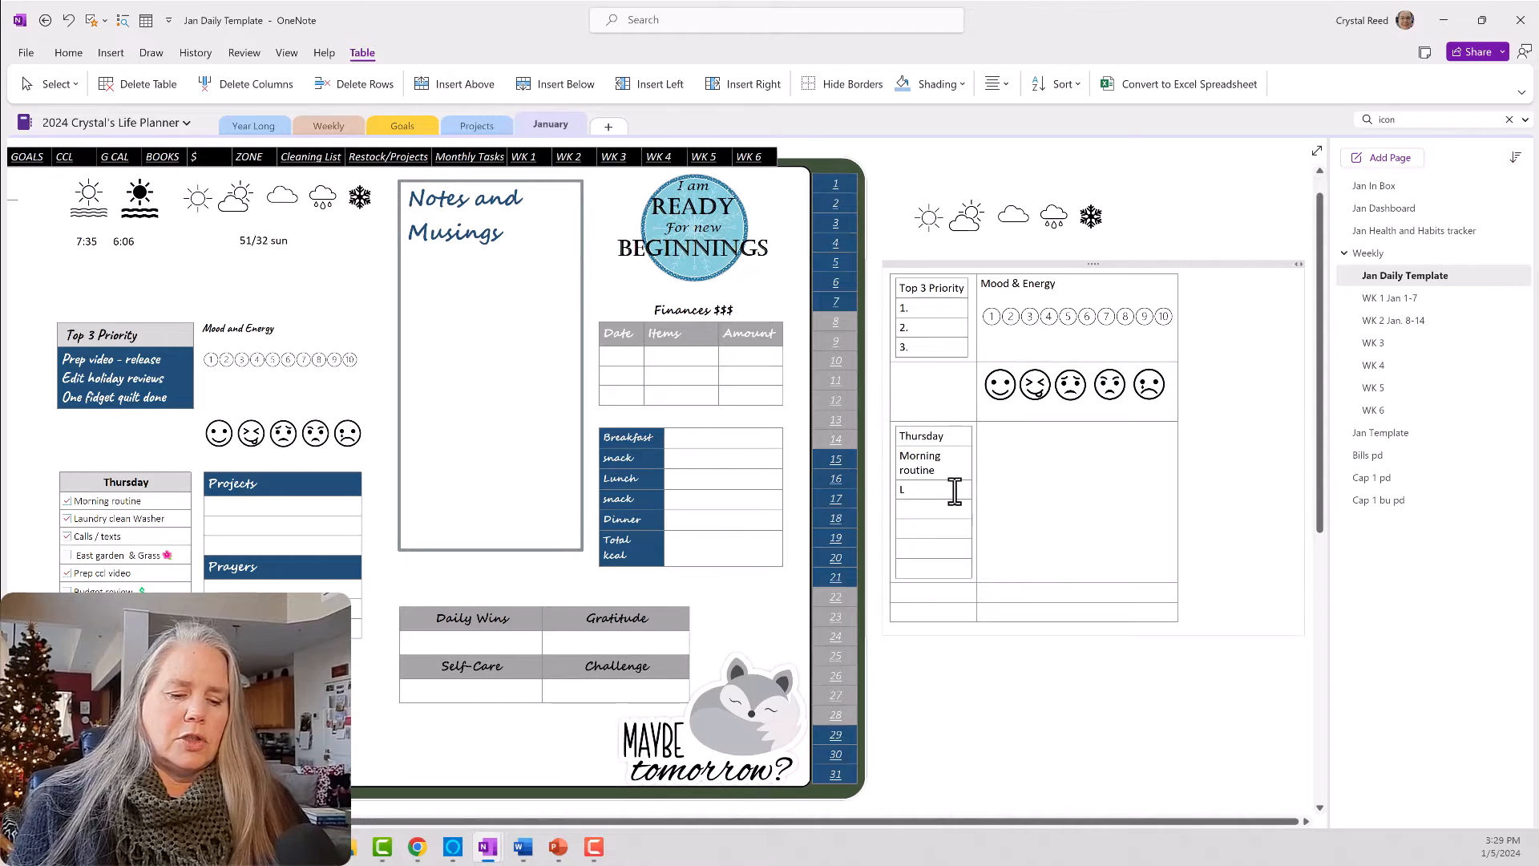
text(aundry )
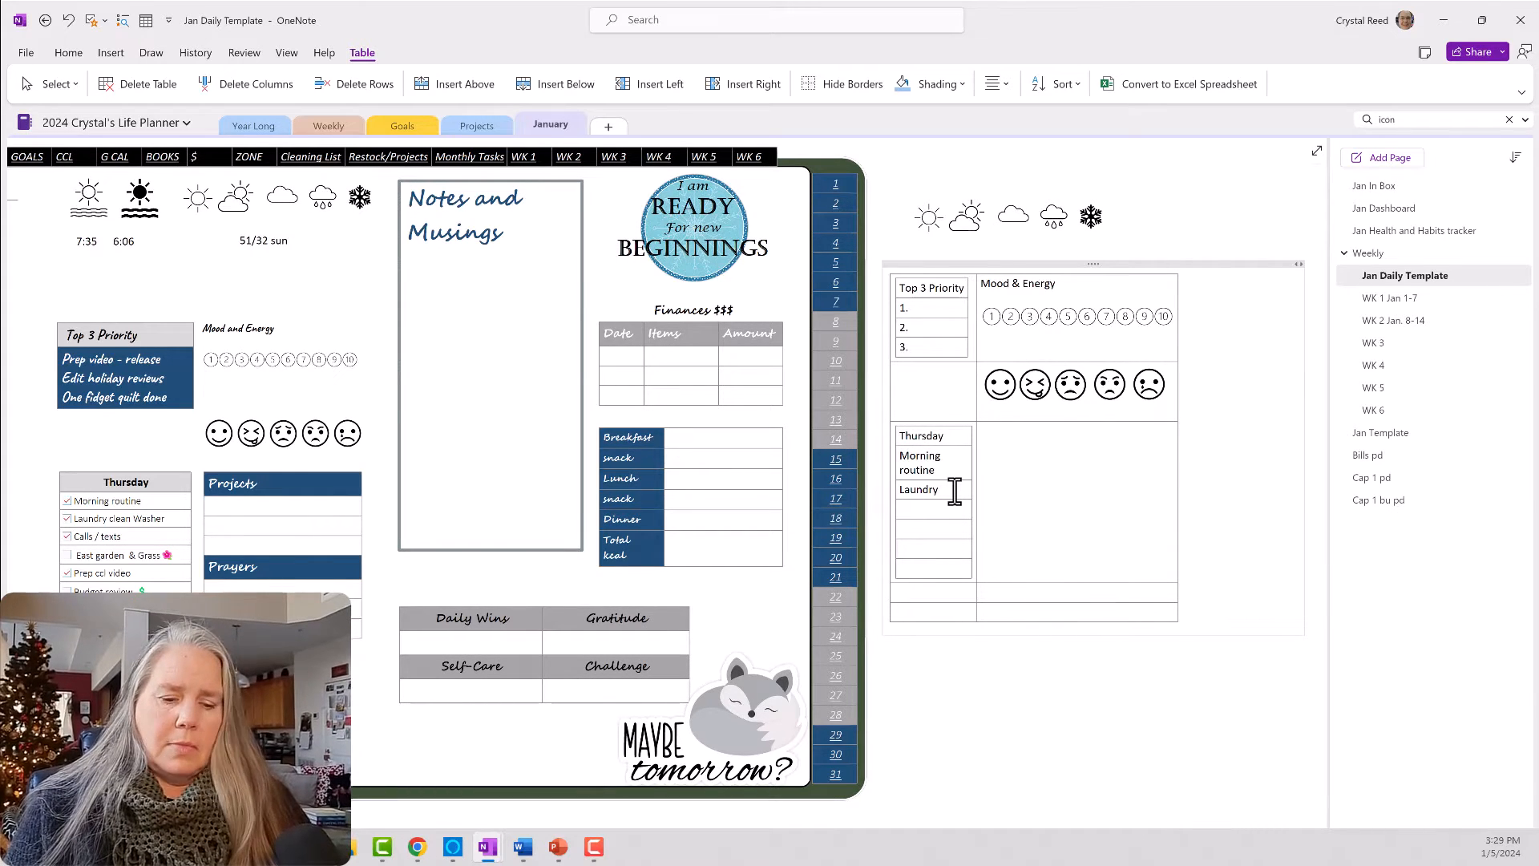
text(-)
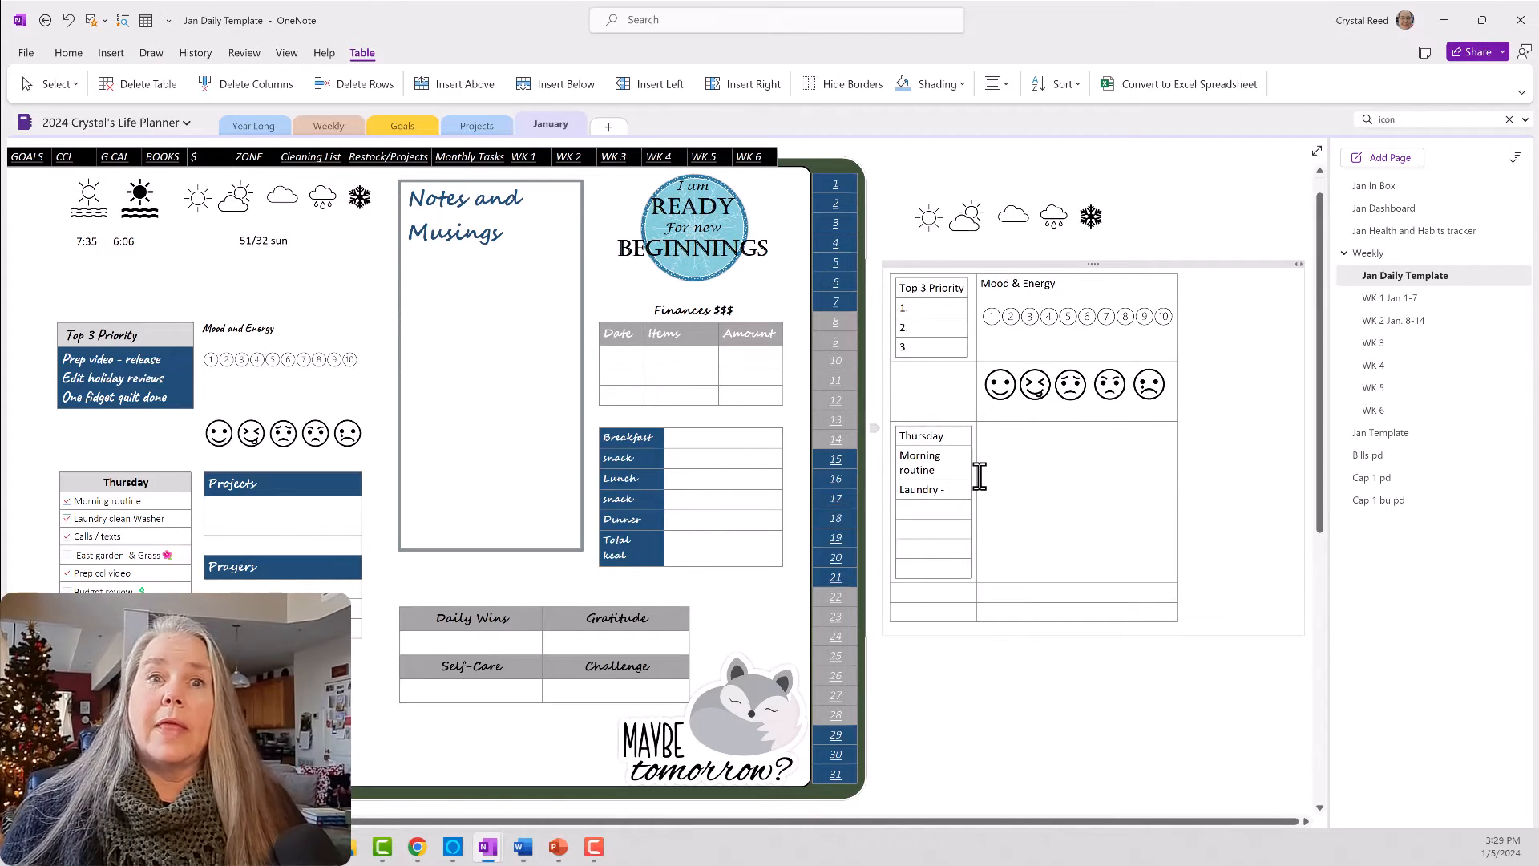
Fill the next two rows of the nested Thursday table with "Calls / text" and "East Garden".
click(938, 508)
text(Calls)
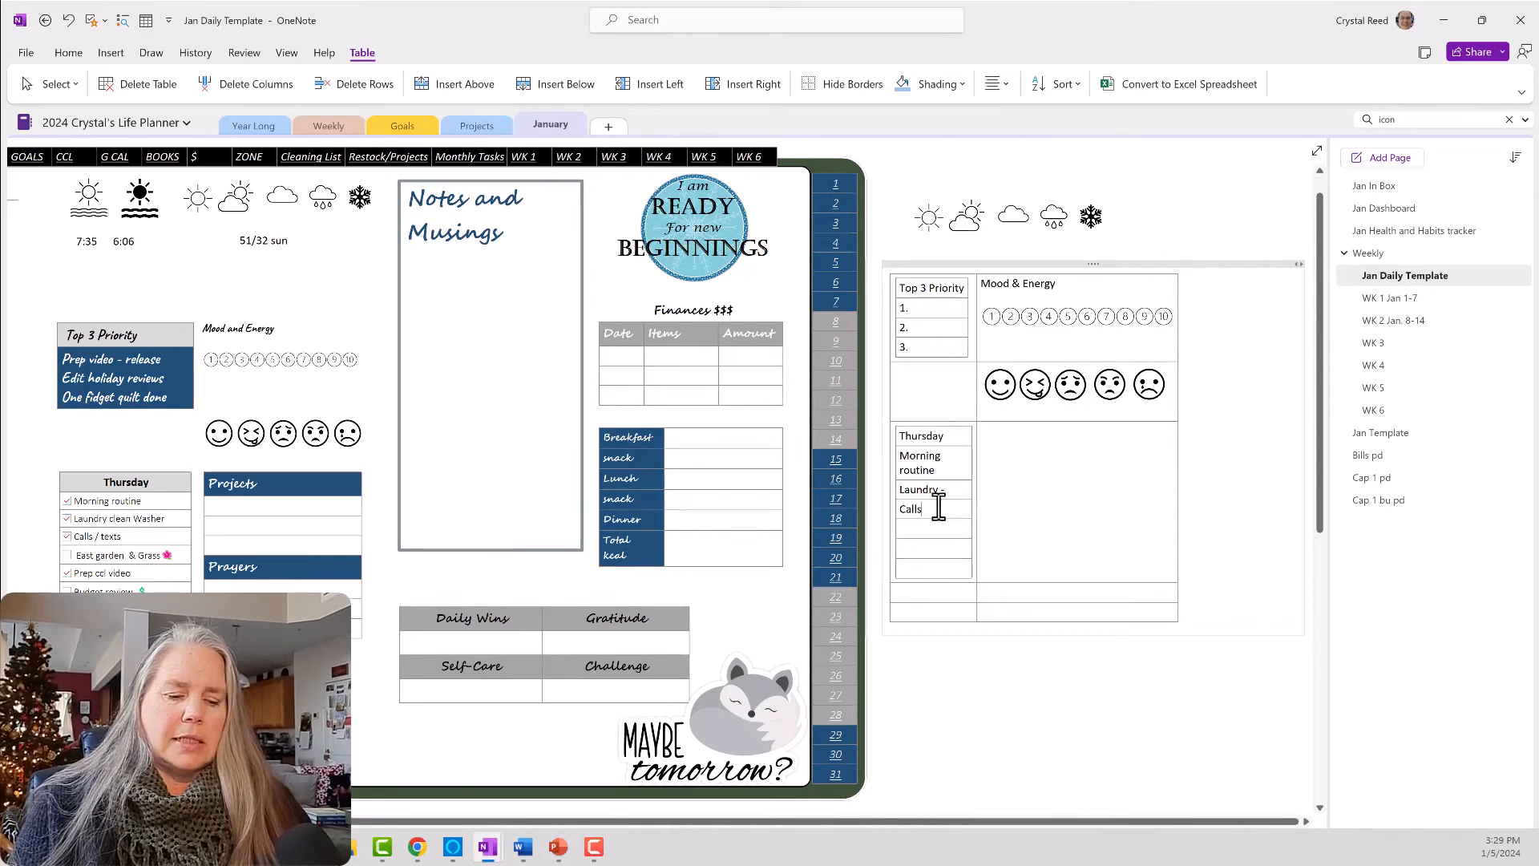
text( / tex)
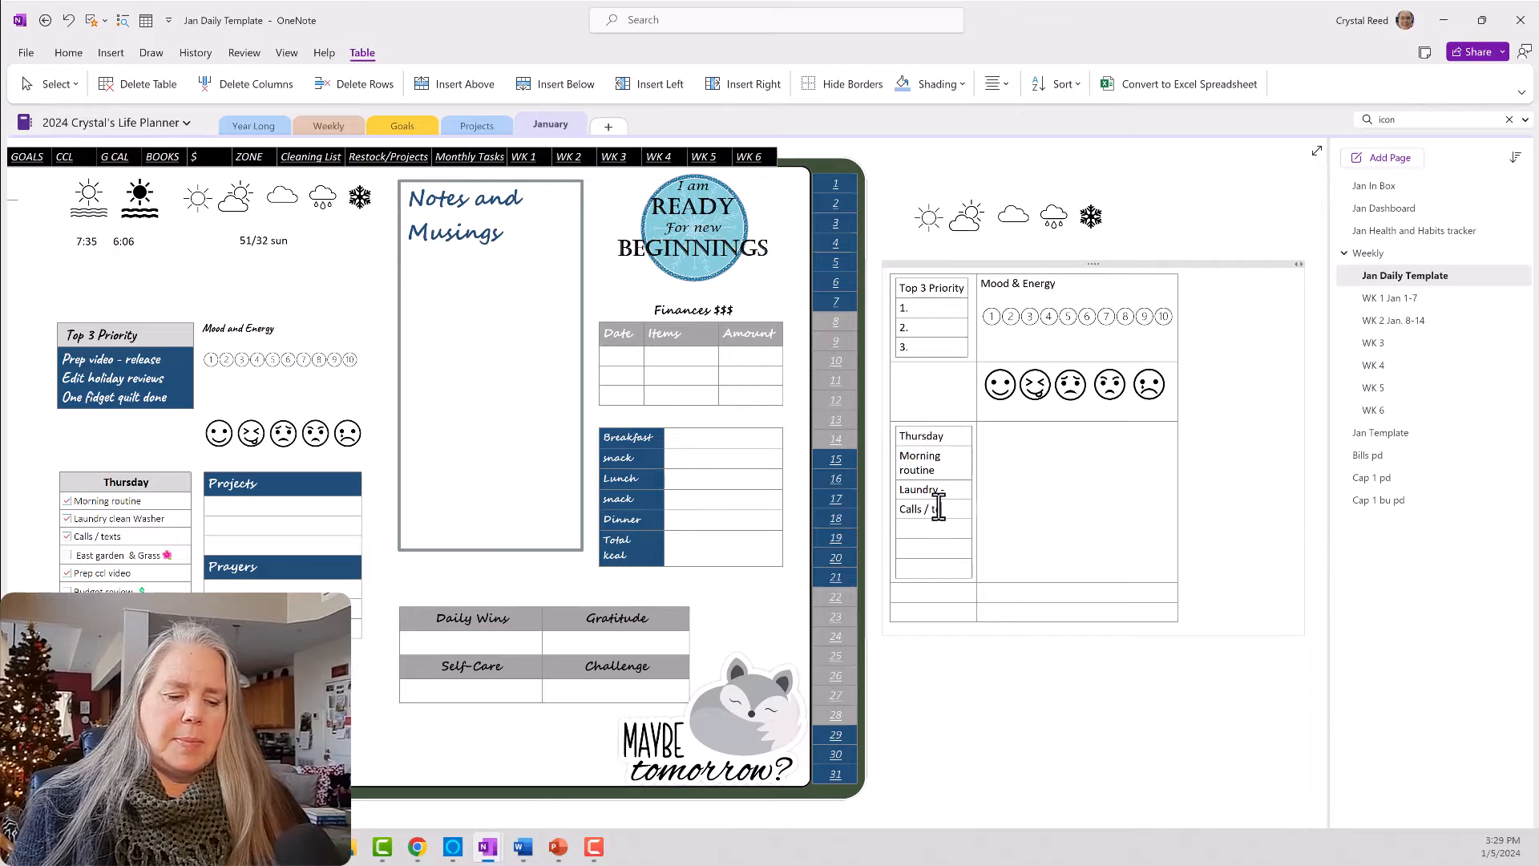
text(t)
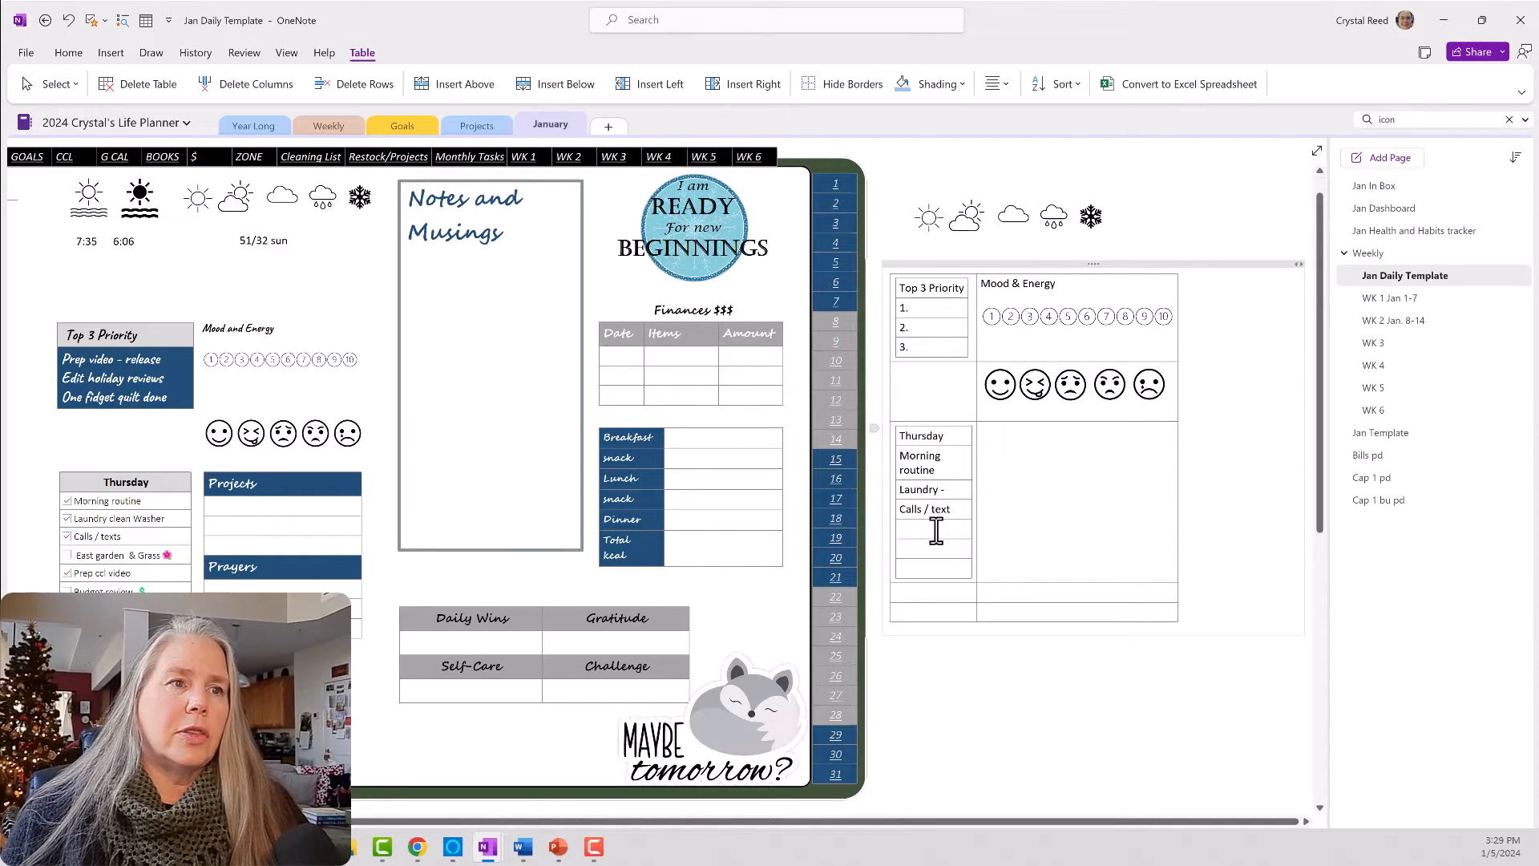
text(E)
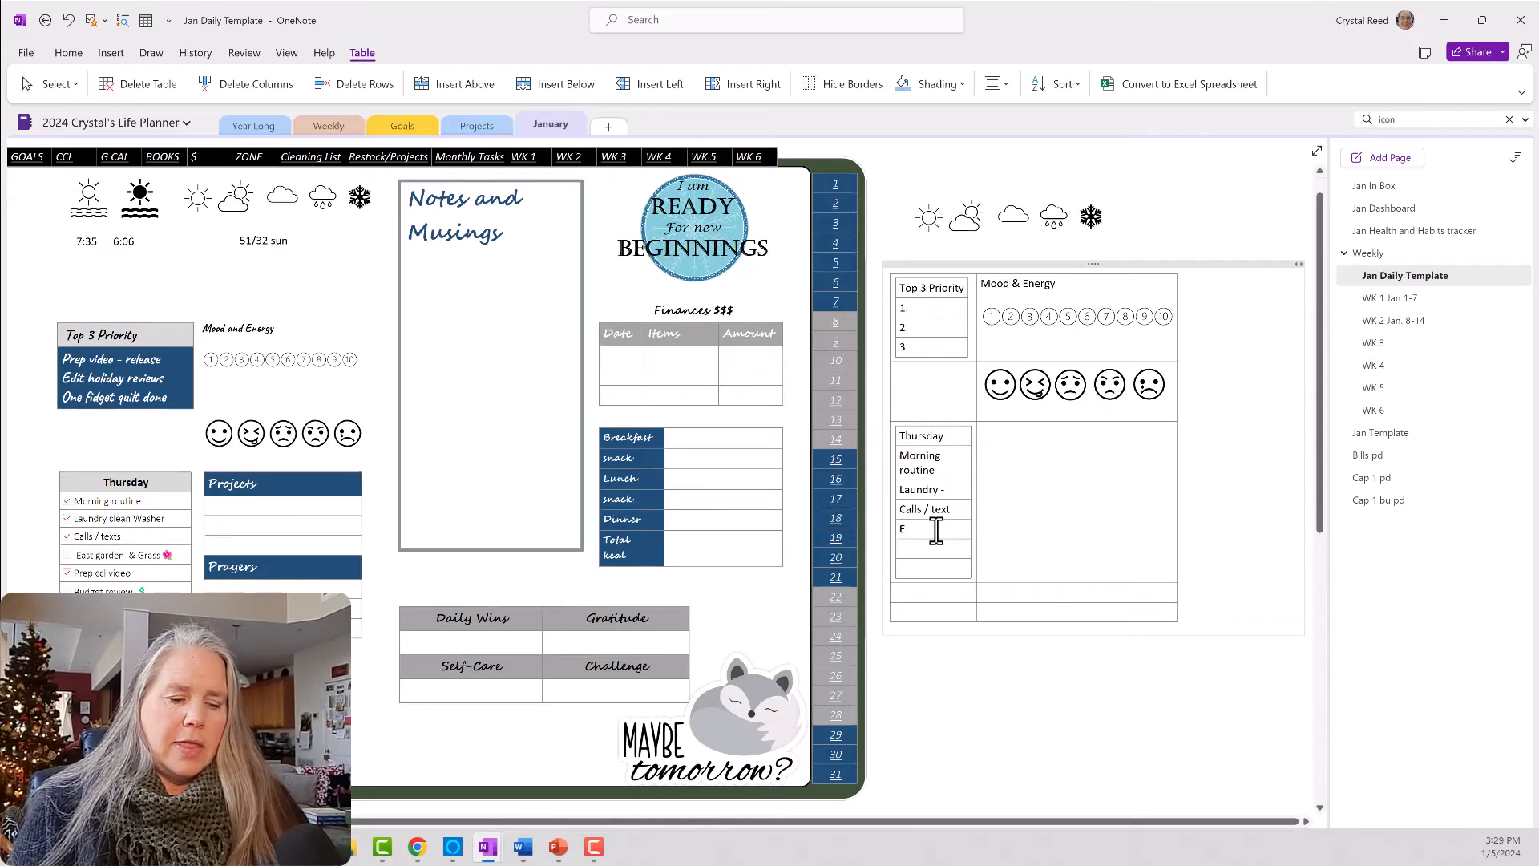
text(as)
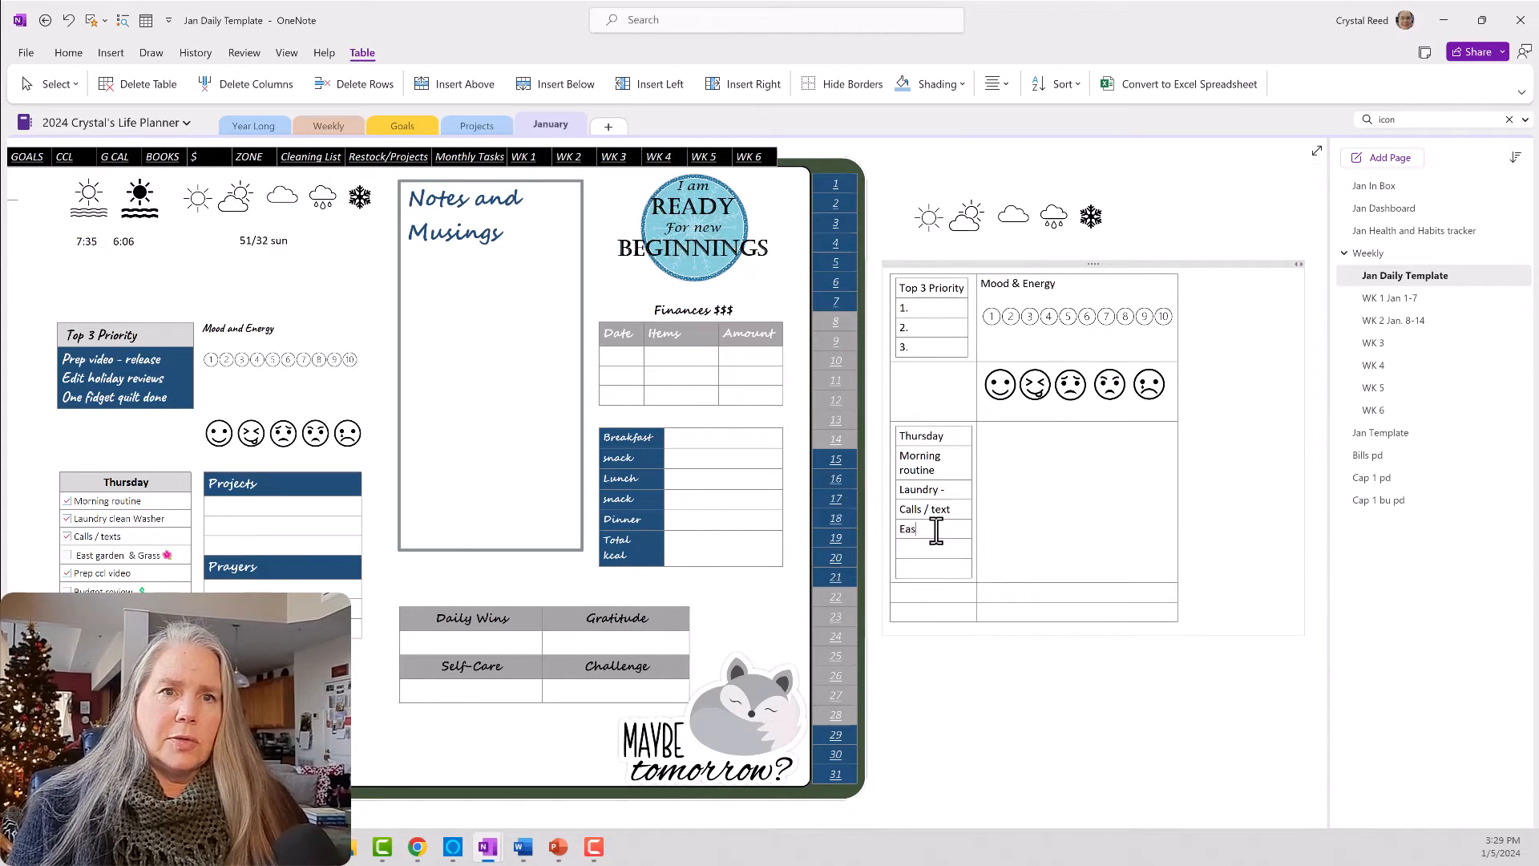
text(t Garden)
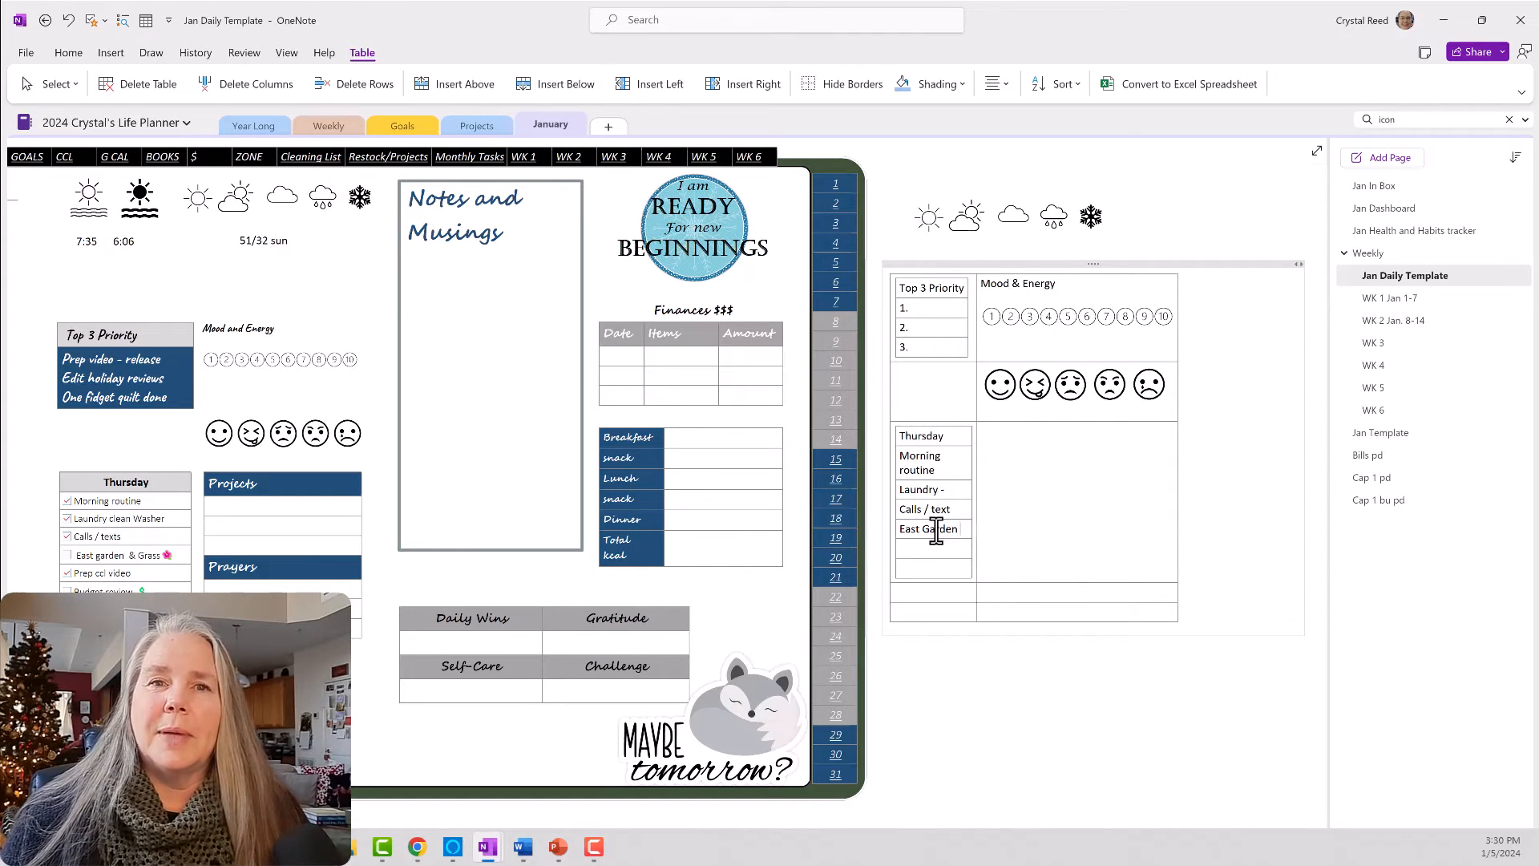
Fill the last two rows of the nested Thursday table with "Prep video" and "Budget review".
click(922, 548)
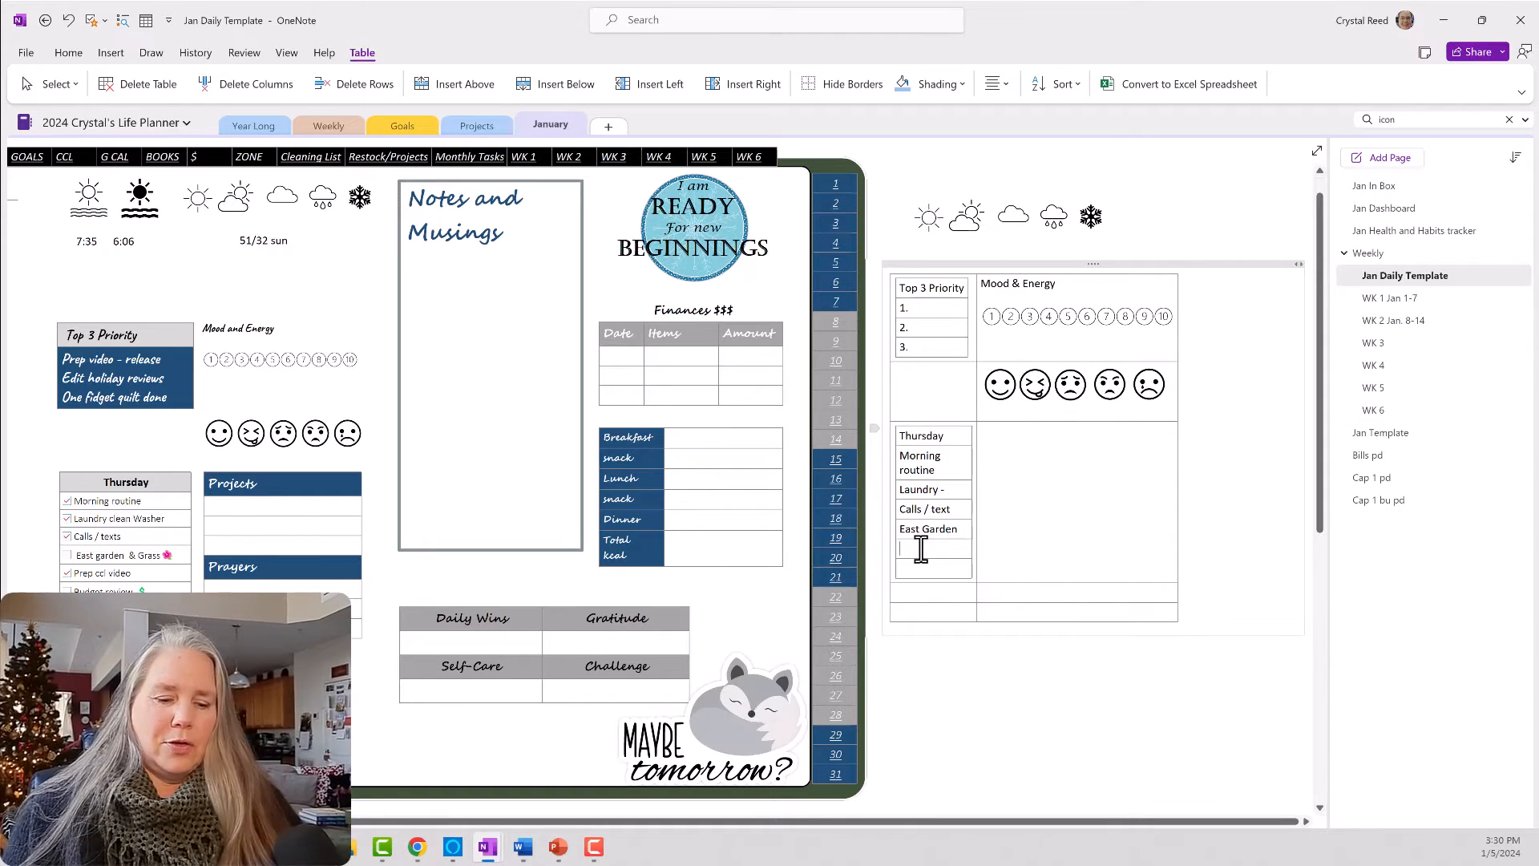
text(Prep vi)
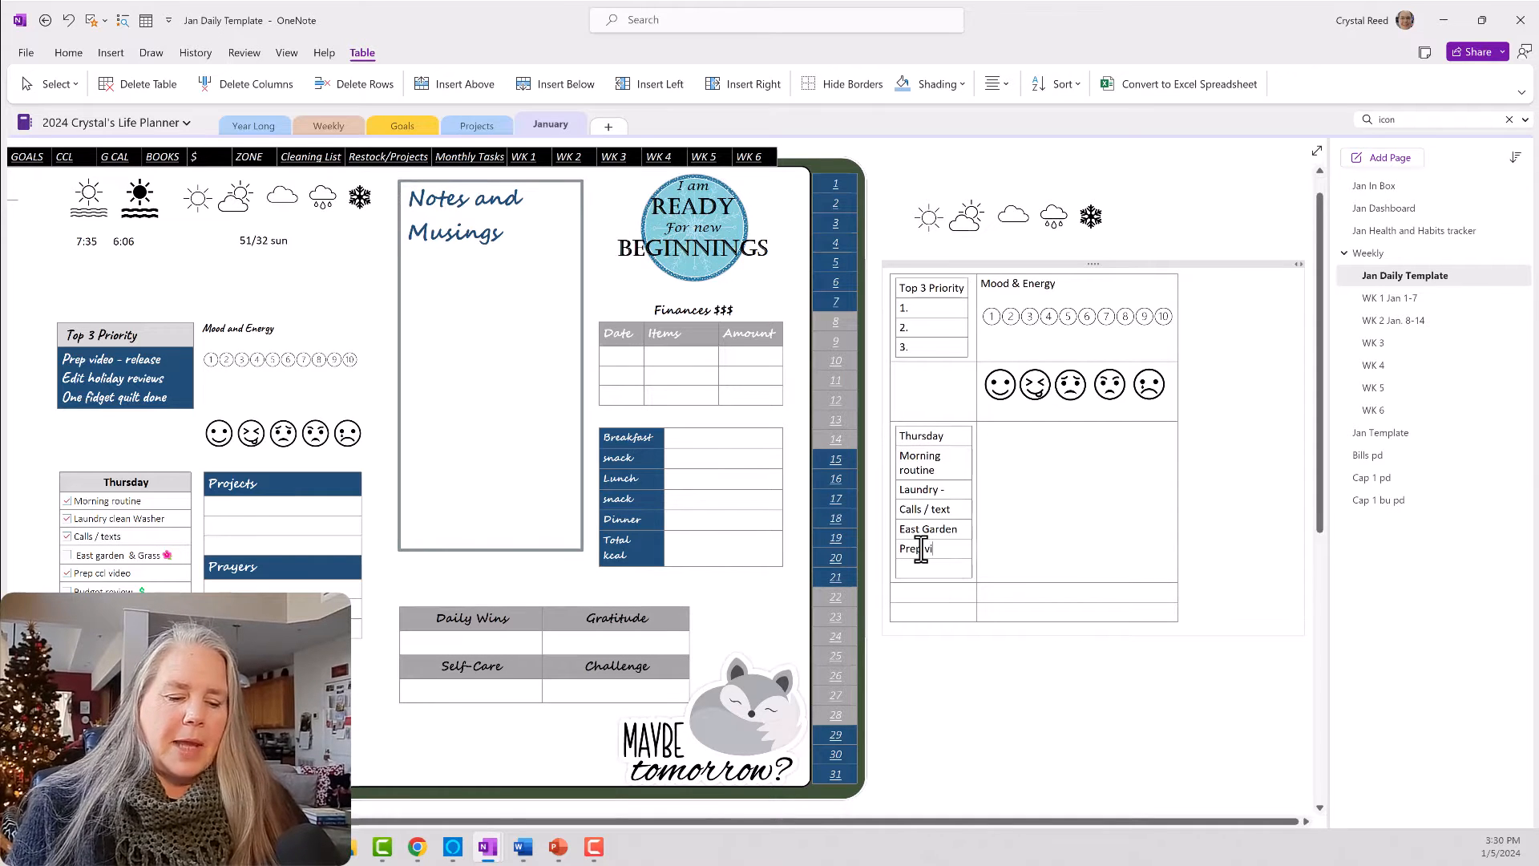
text(deo)
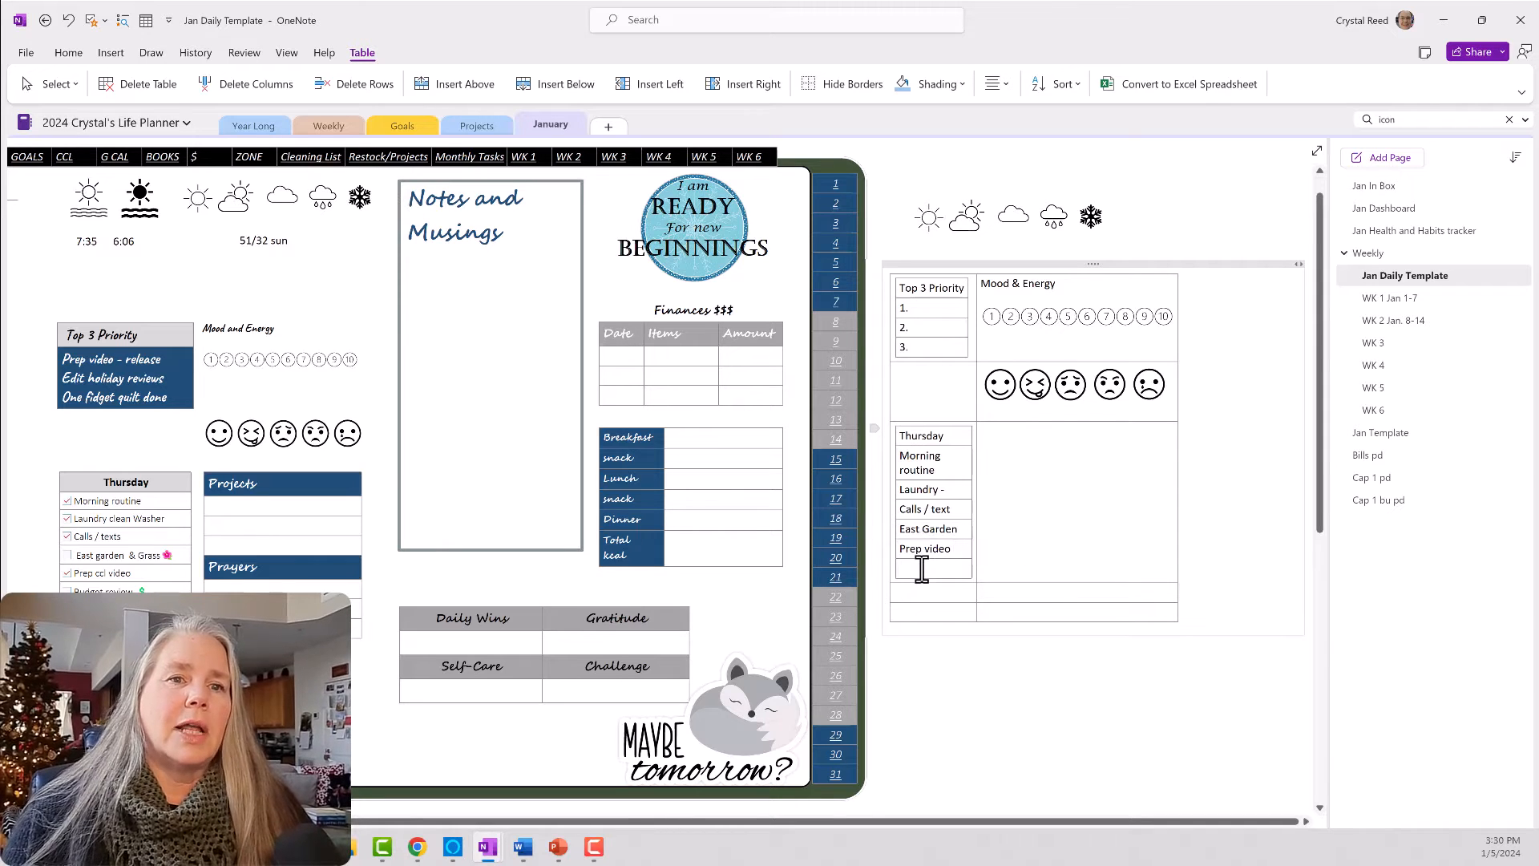
click(921, 569)
text(Budget)
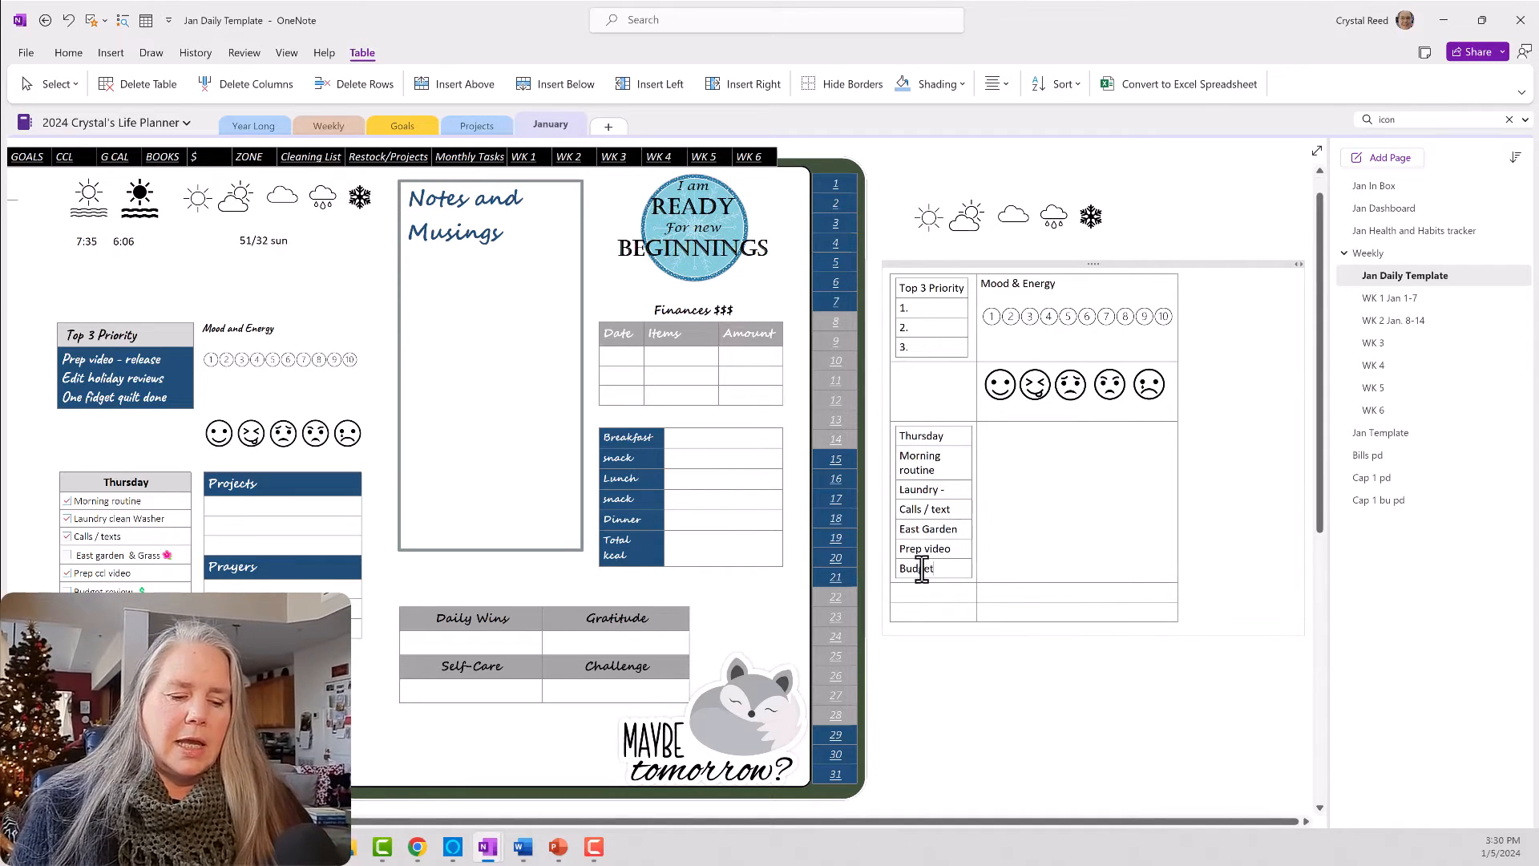
text( review)
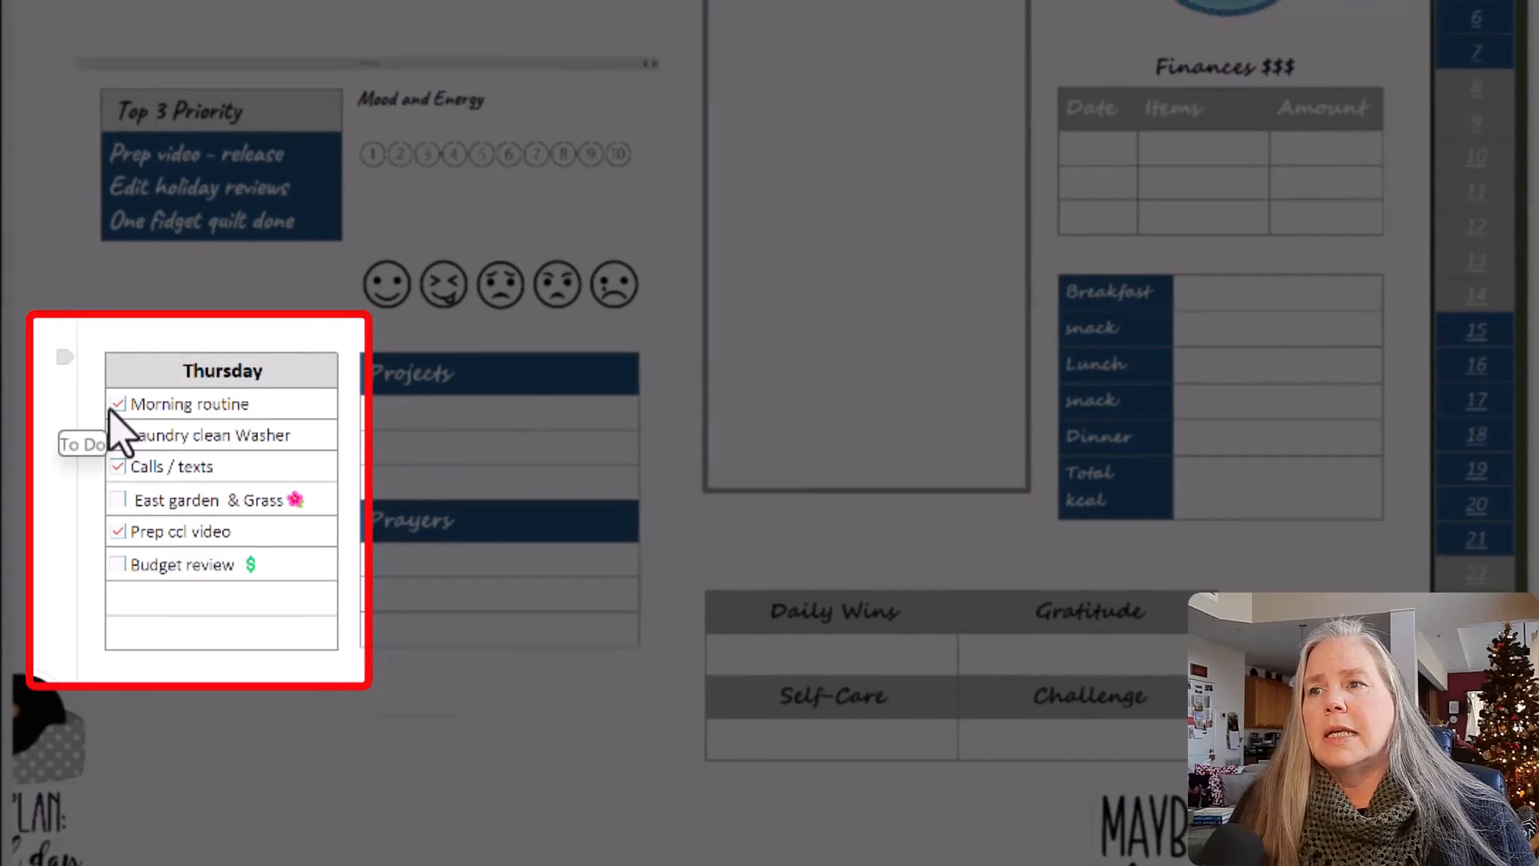
Check off Morning routine, Laundry clean Washer, Calls / texts and Prep ccl video in the finished planner's Thursday list.
click(117, 405)
click(118, 436)
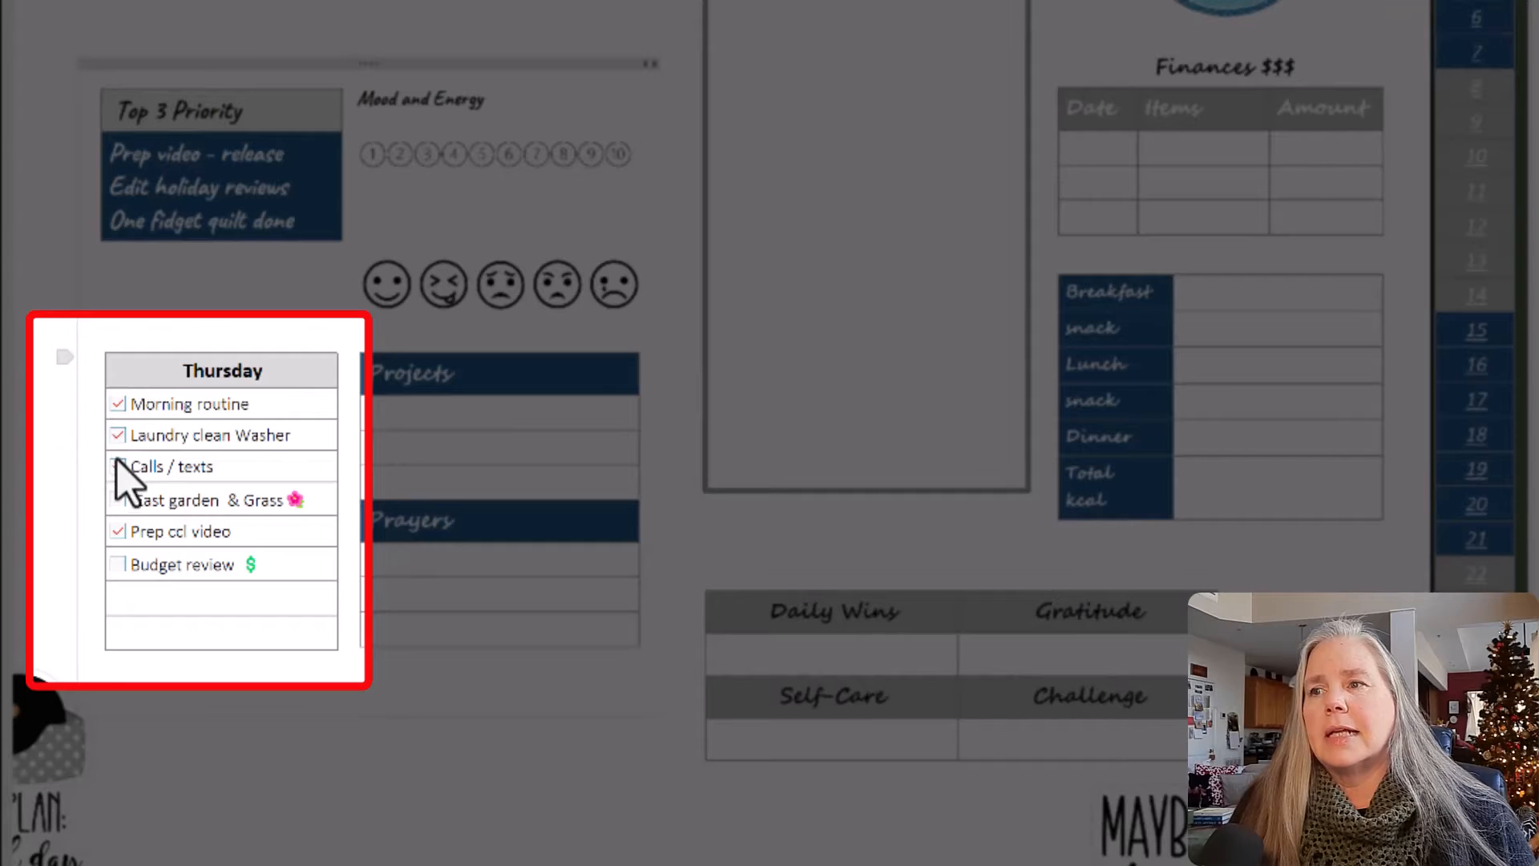
click(117, 467)
click(117, 531)
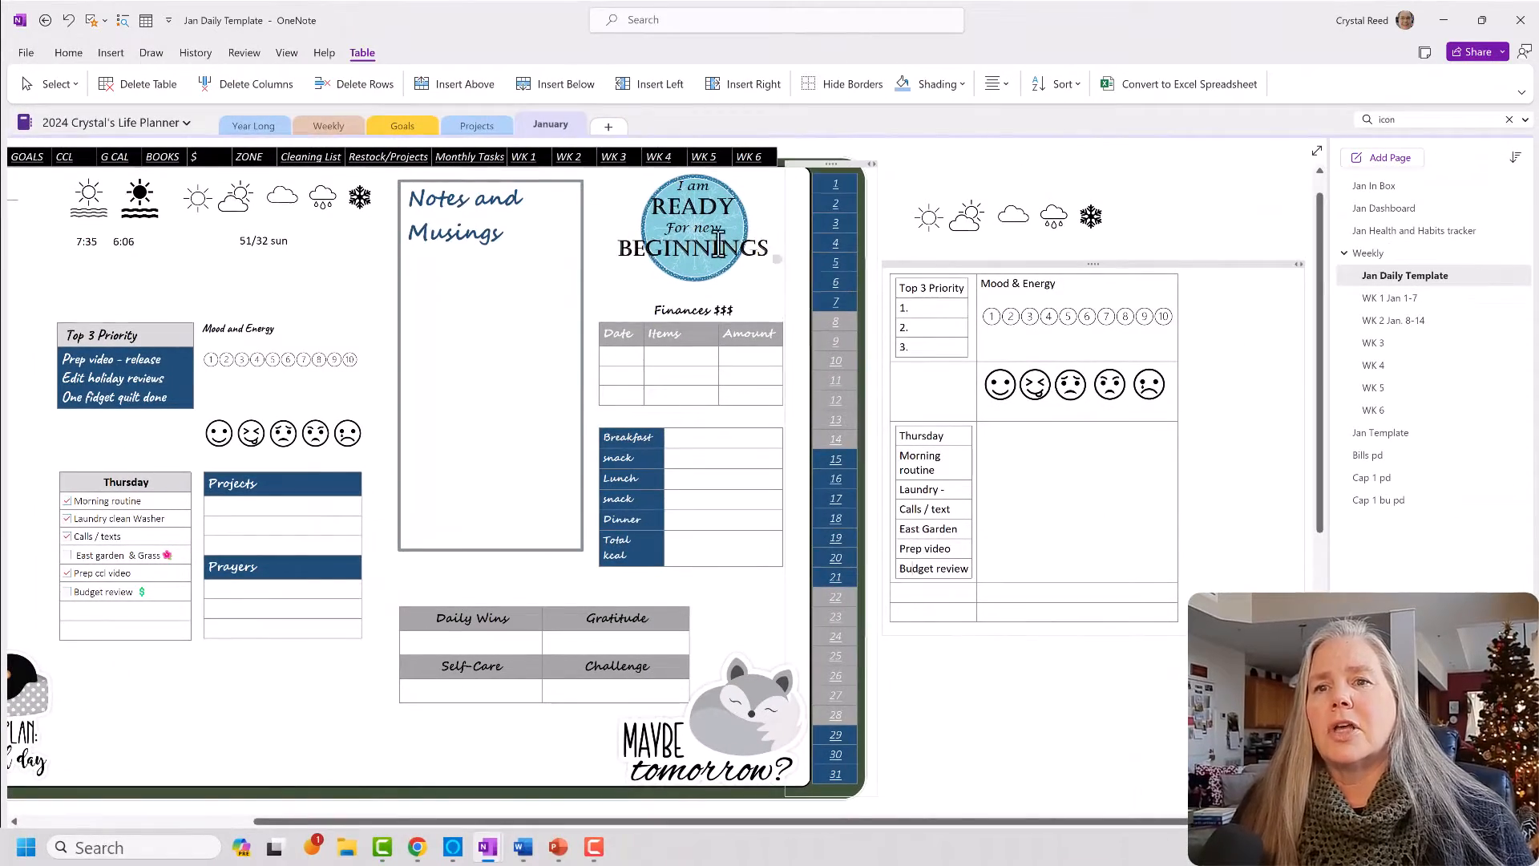
Tag Budget review as Budget Task, Prep video as CCL Task and East Garden as Garden Tasks in the nested Thursday table.
click(103, 21)
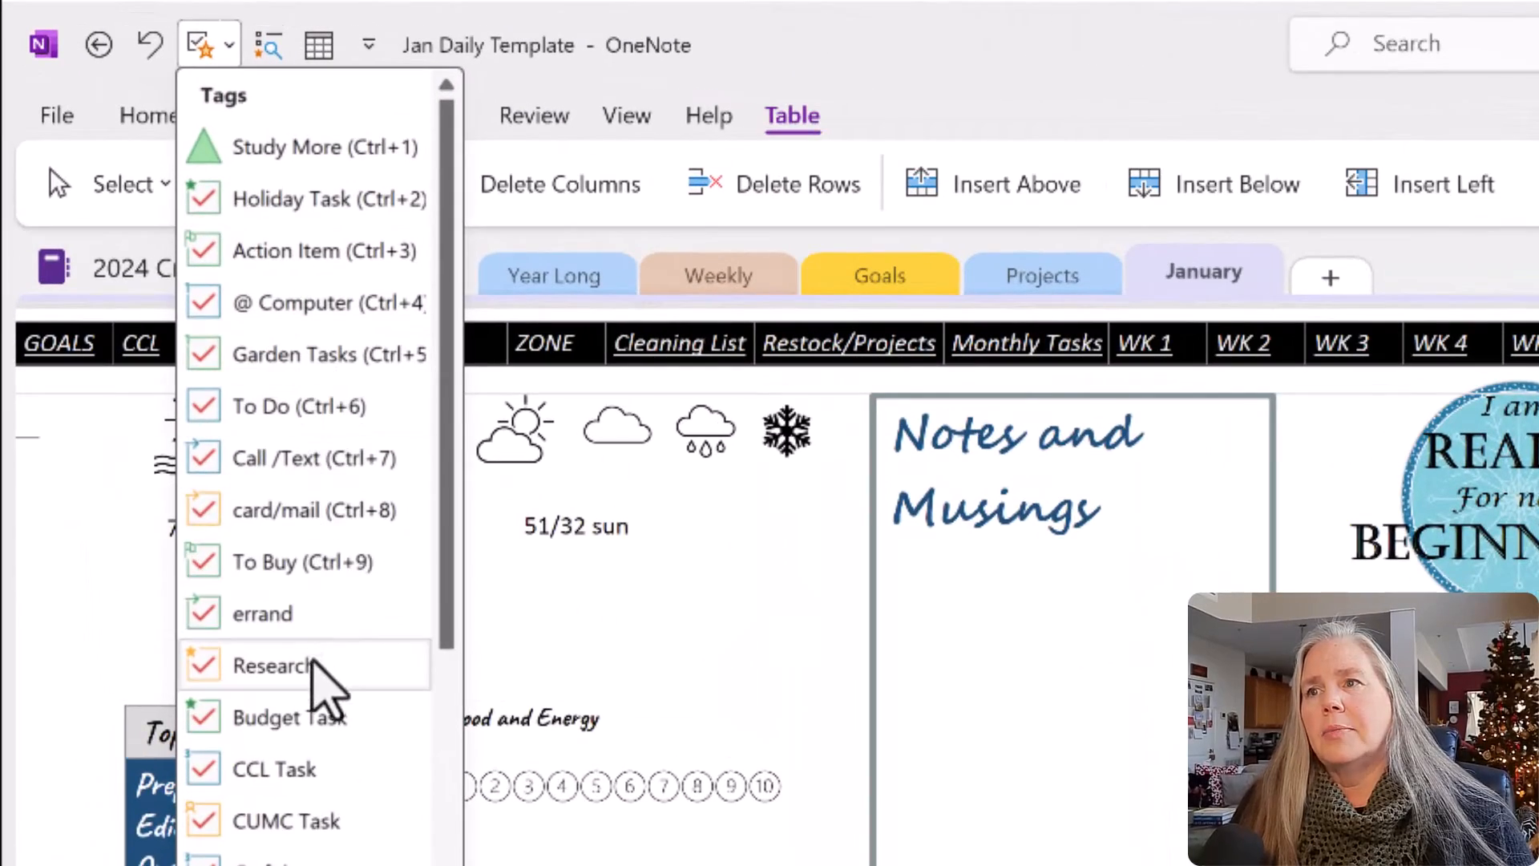
click(313, 717)
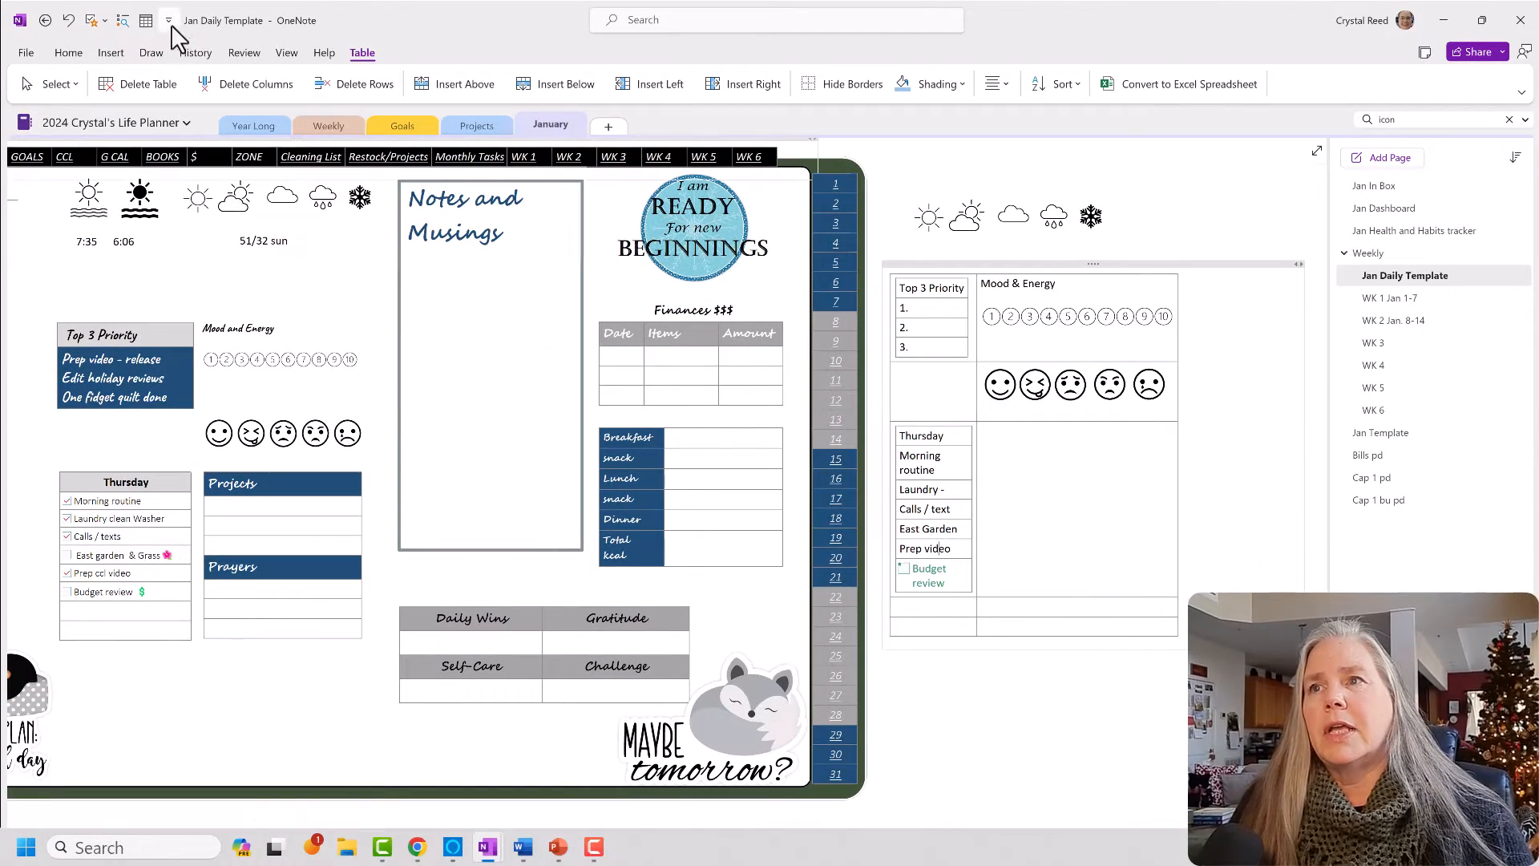
click(105, 22)
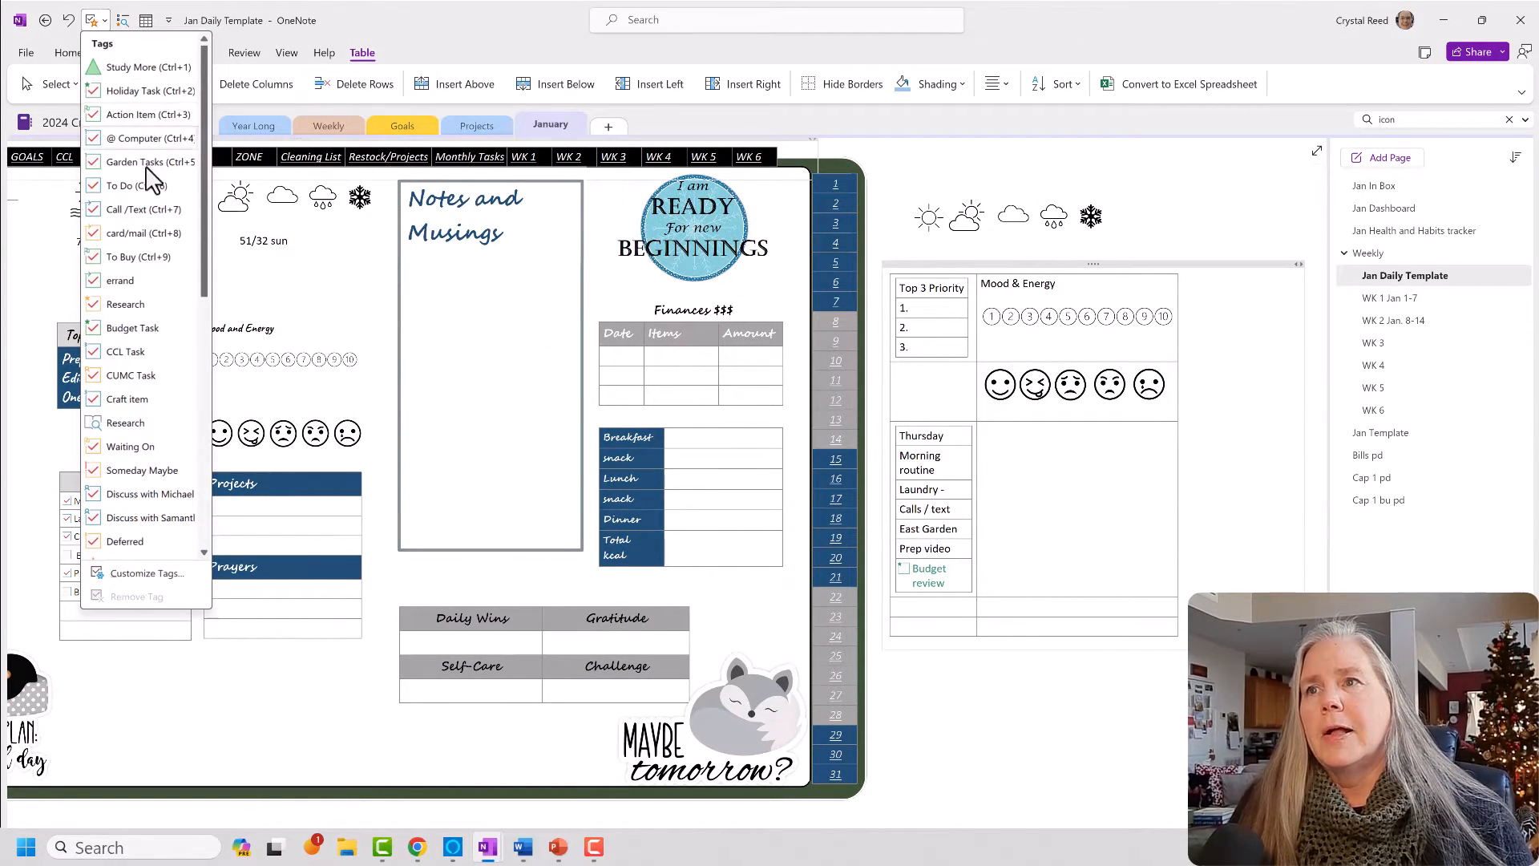
click(135, 350)
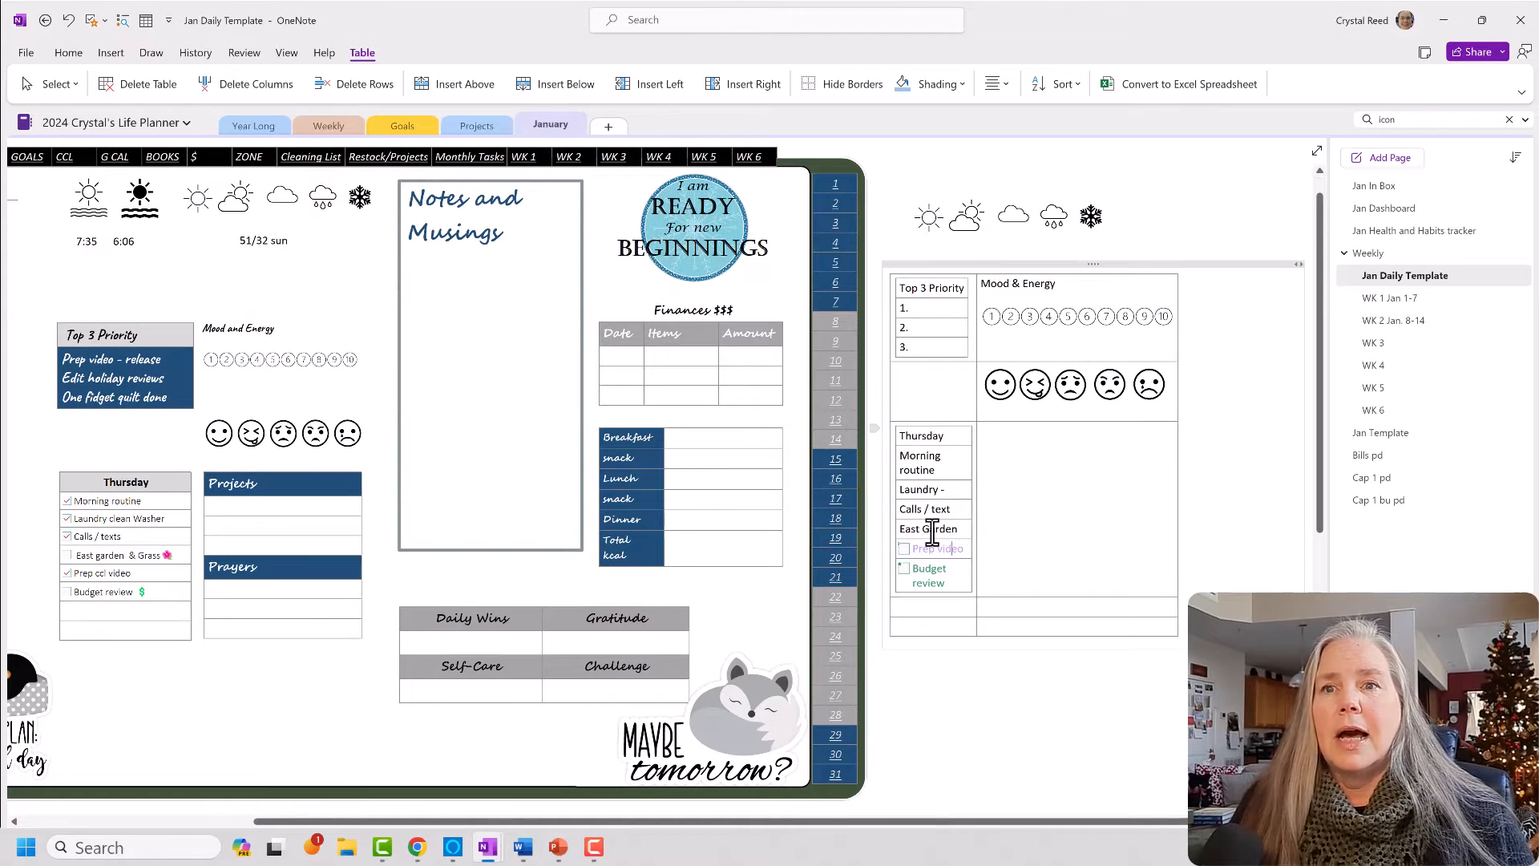
click(104, 21)
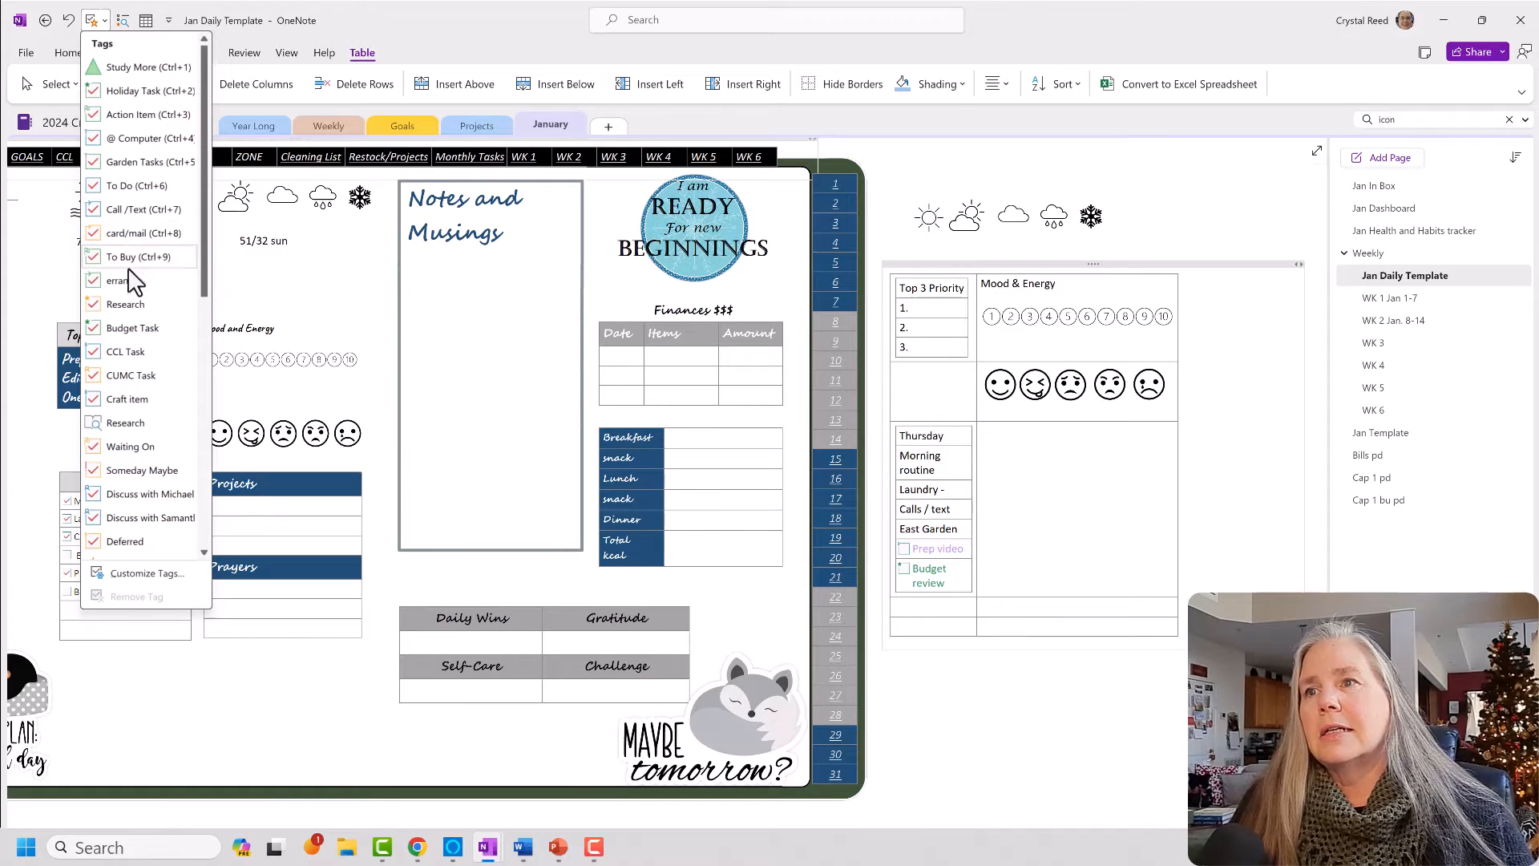
click(145, 163)
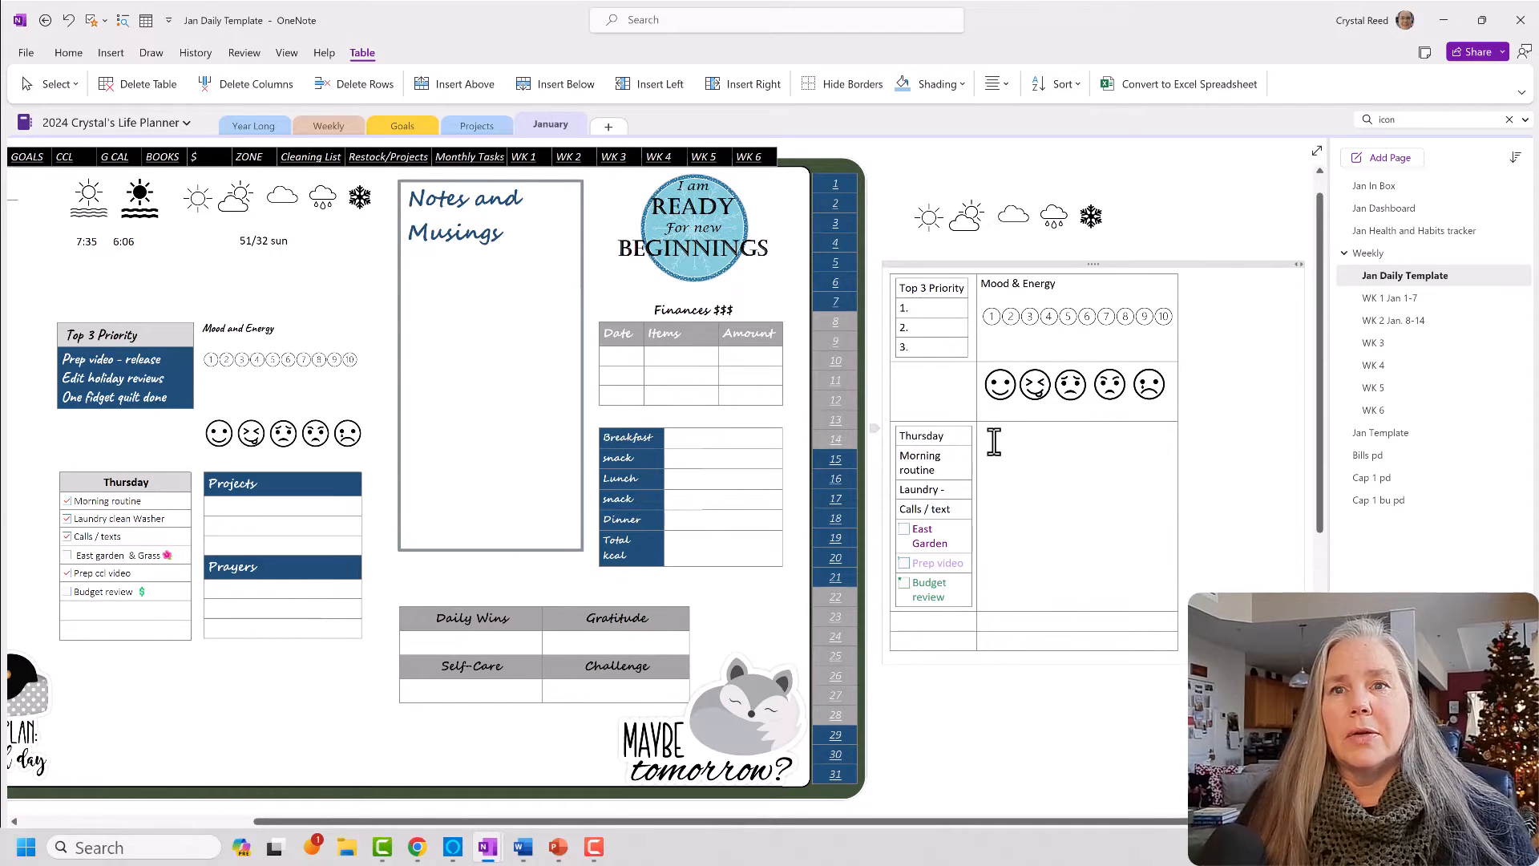
Nest a table with 1 column and 8 rows beside the Thursday table and widen it to about the outer cell's width.
click(146, 20)
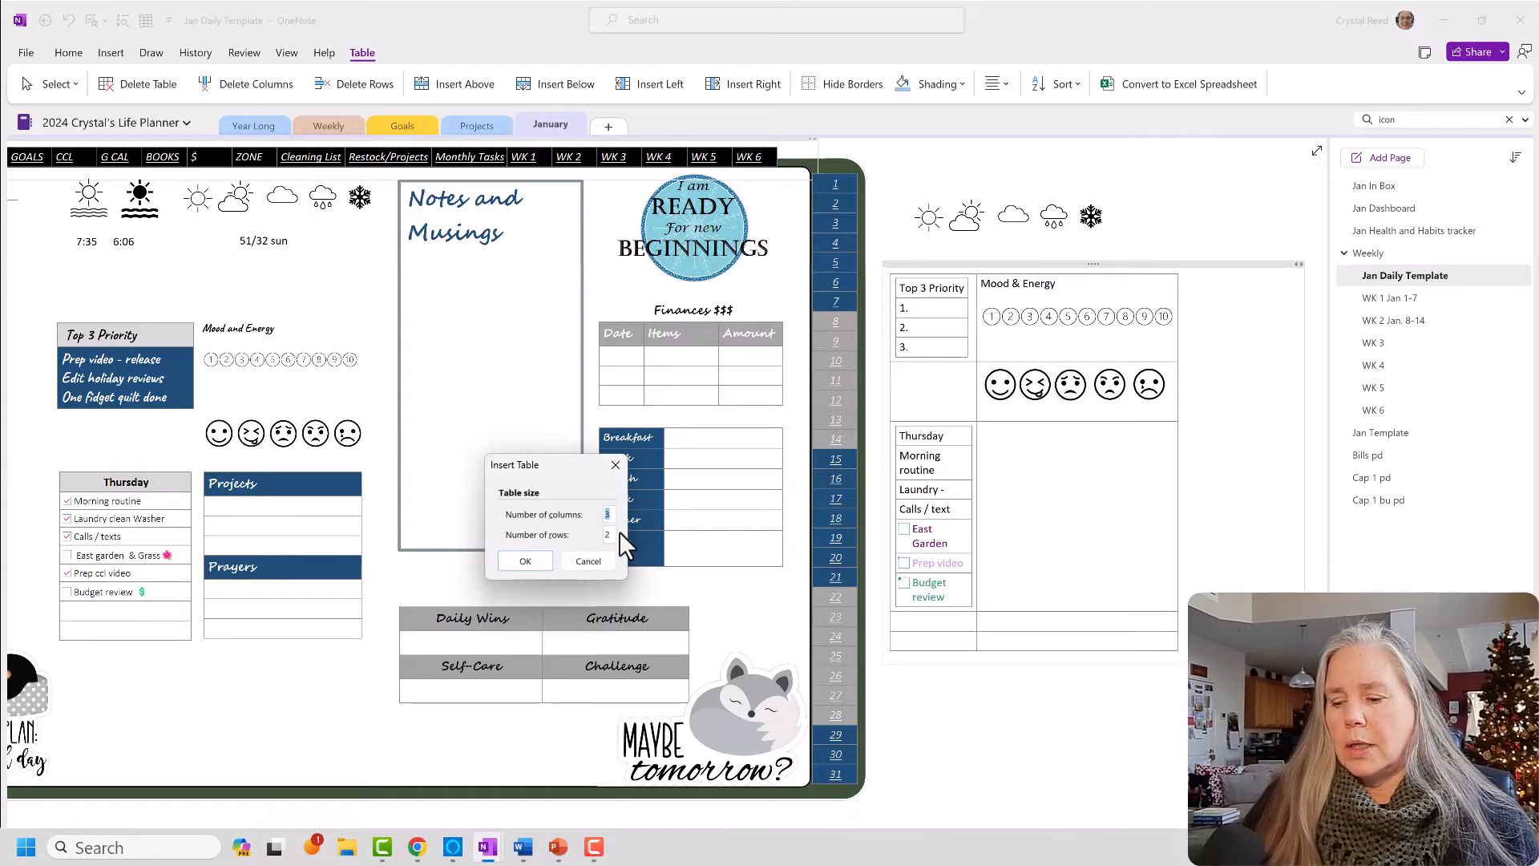
text(1)
drag(610, 534, 603, 537)
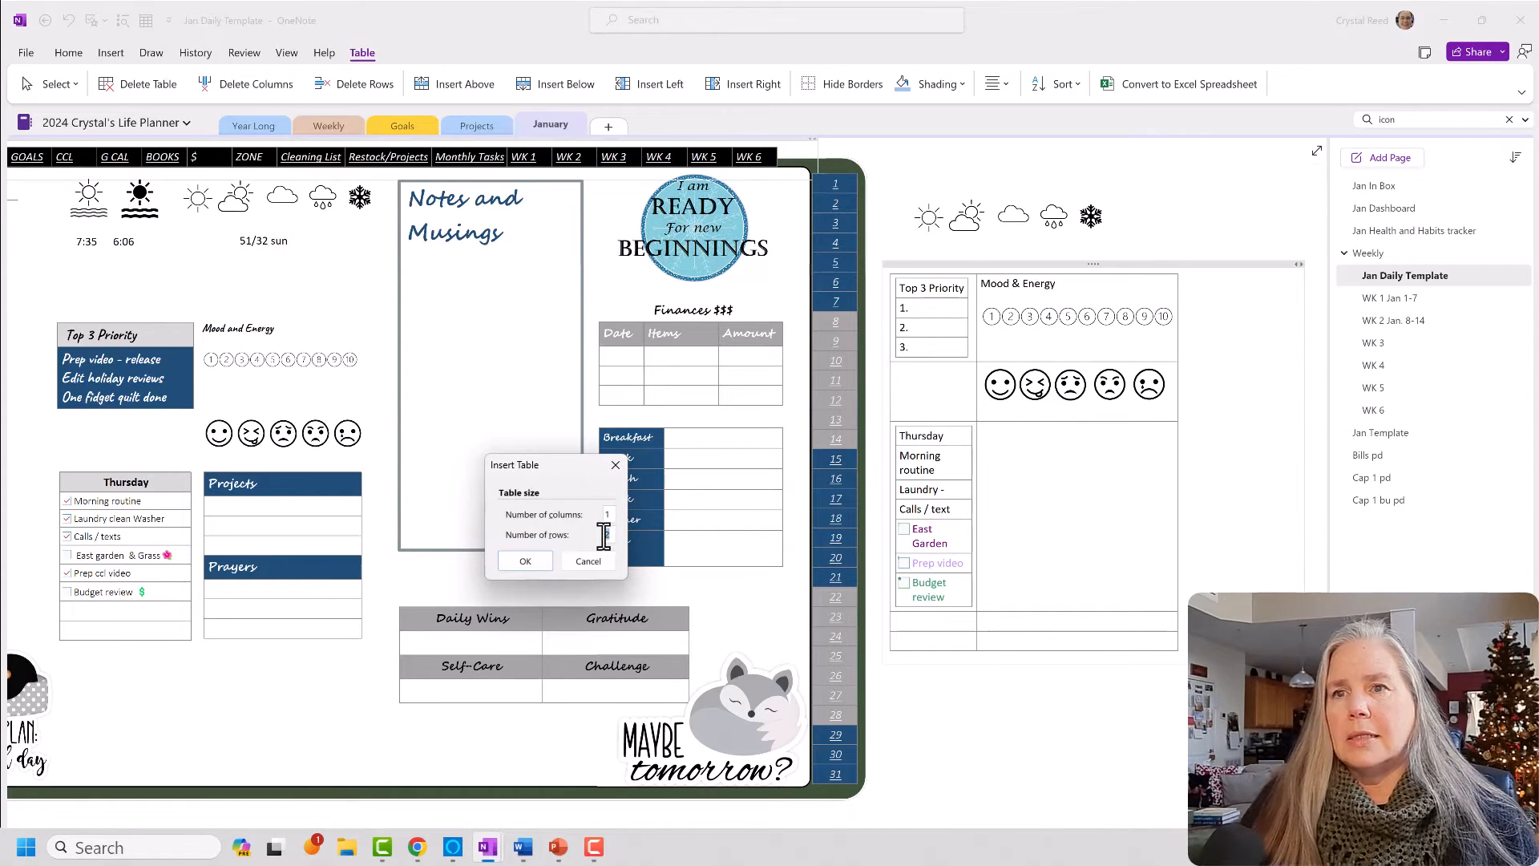
click(525, 560)
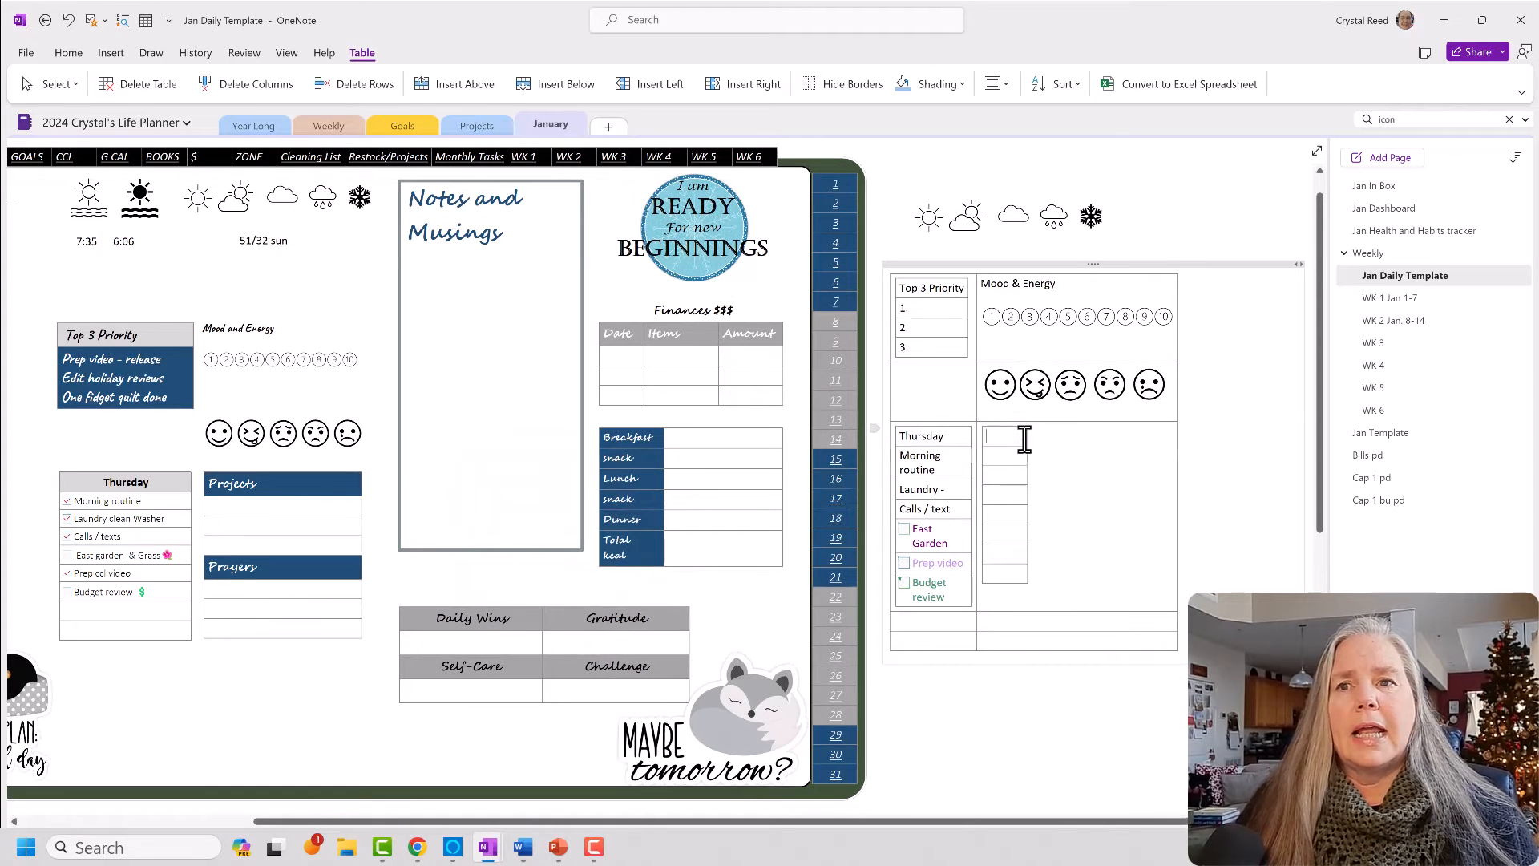
drag(1027, 437, 1168, 438)
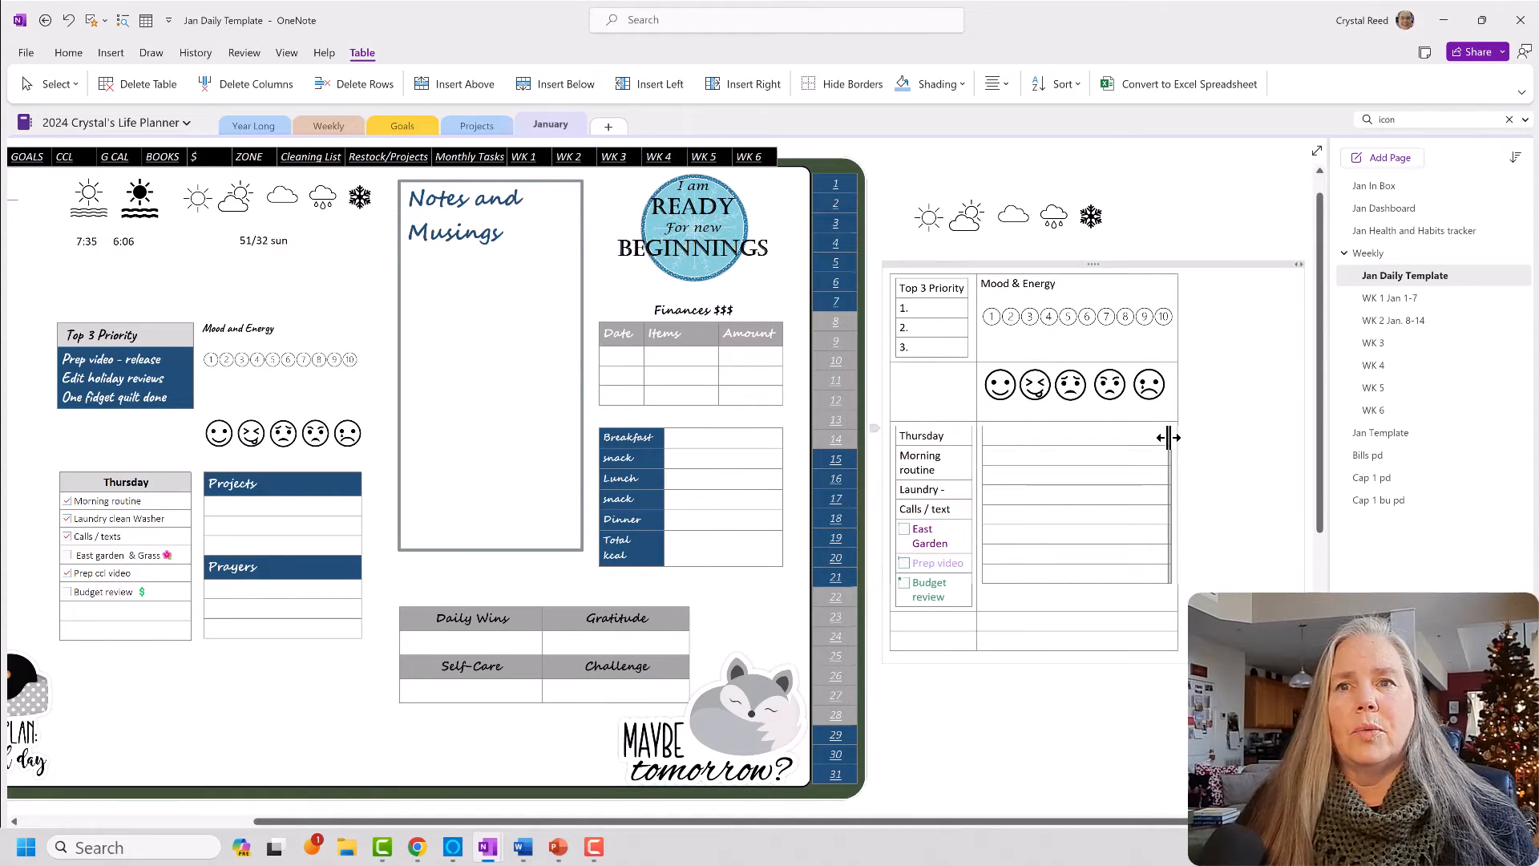
Enter "Projects" in the first row and "Prayers" in the fifth row of the eight-row nested table.
click(1113, 437)
text(Projects)
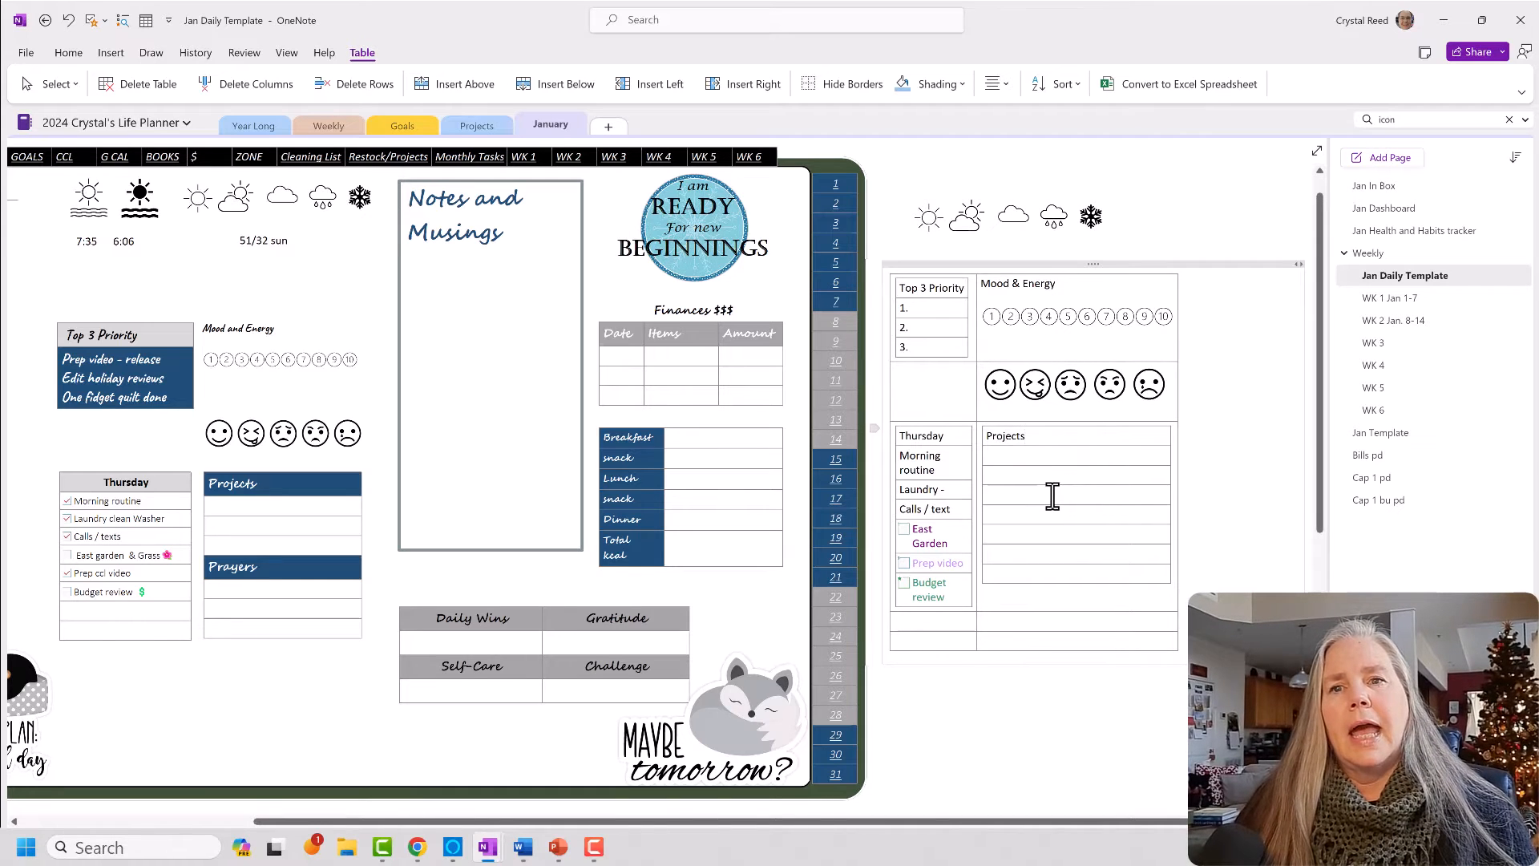
click(1009, 523)
text(Prayers)
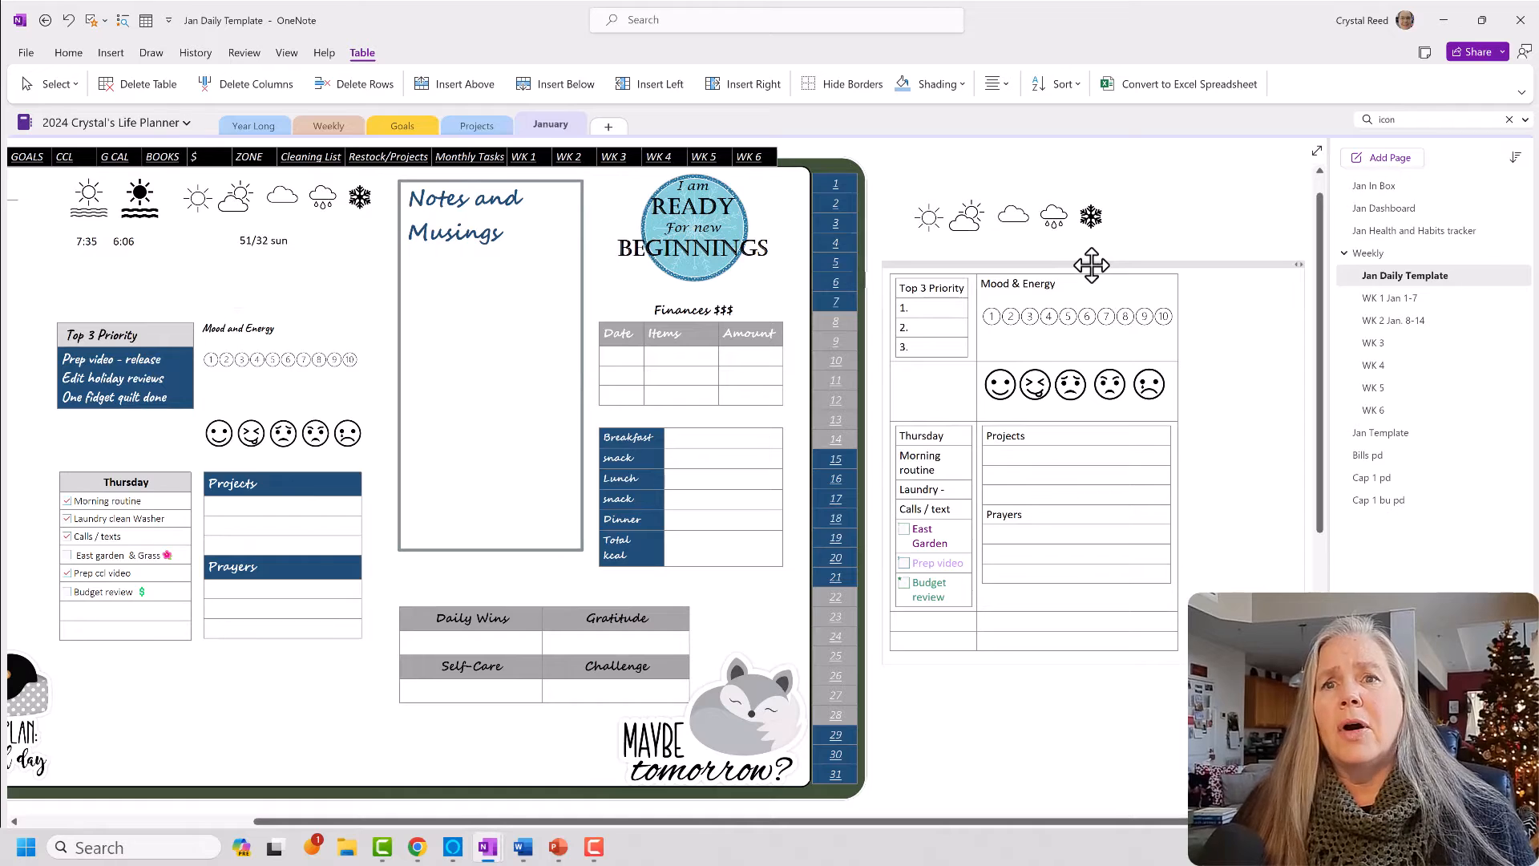
Hide the borders of the outer layout table, leaving the nested tables' borders on.
drag(1092, 265, 1087, 345)
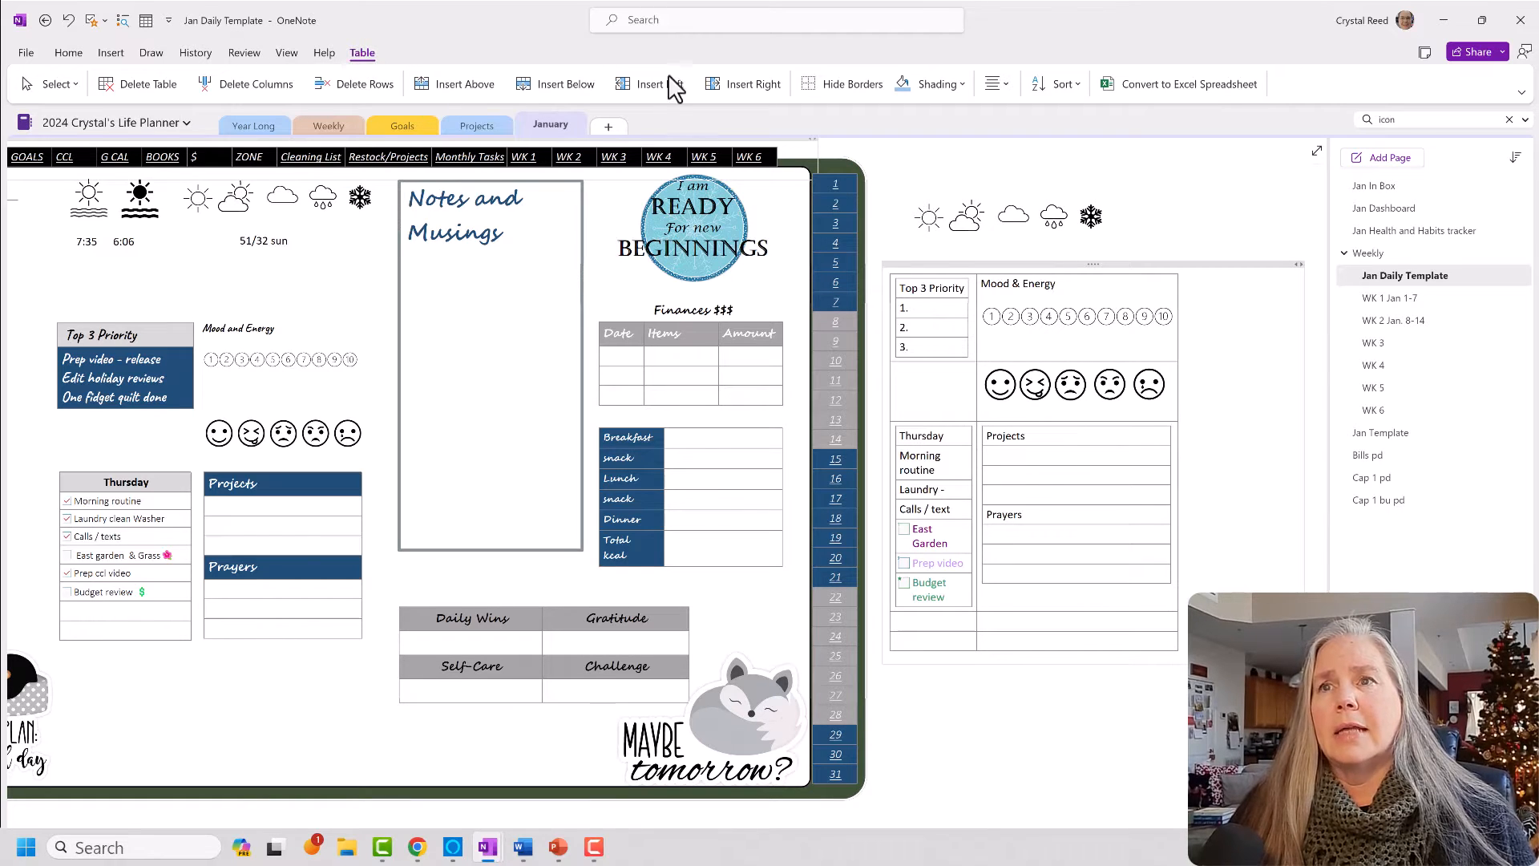
click(848, 88)
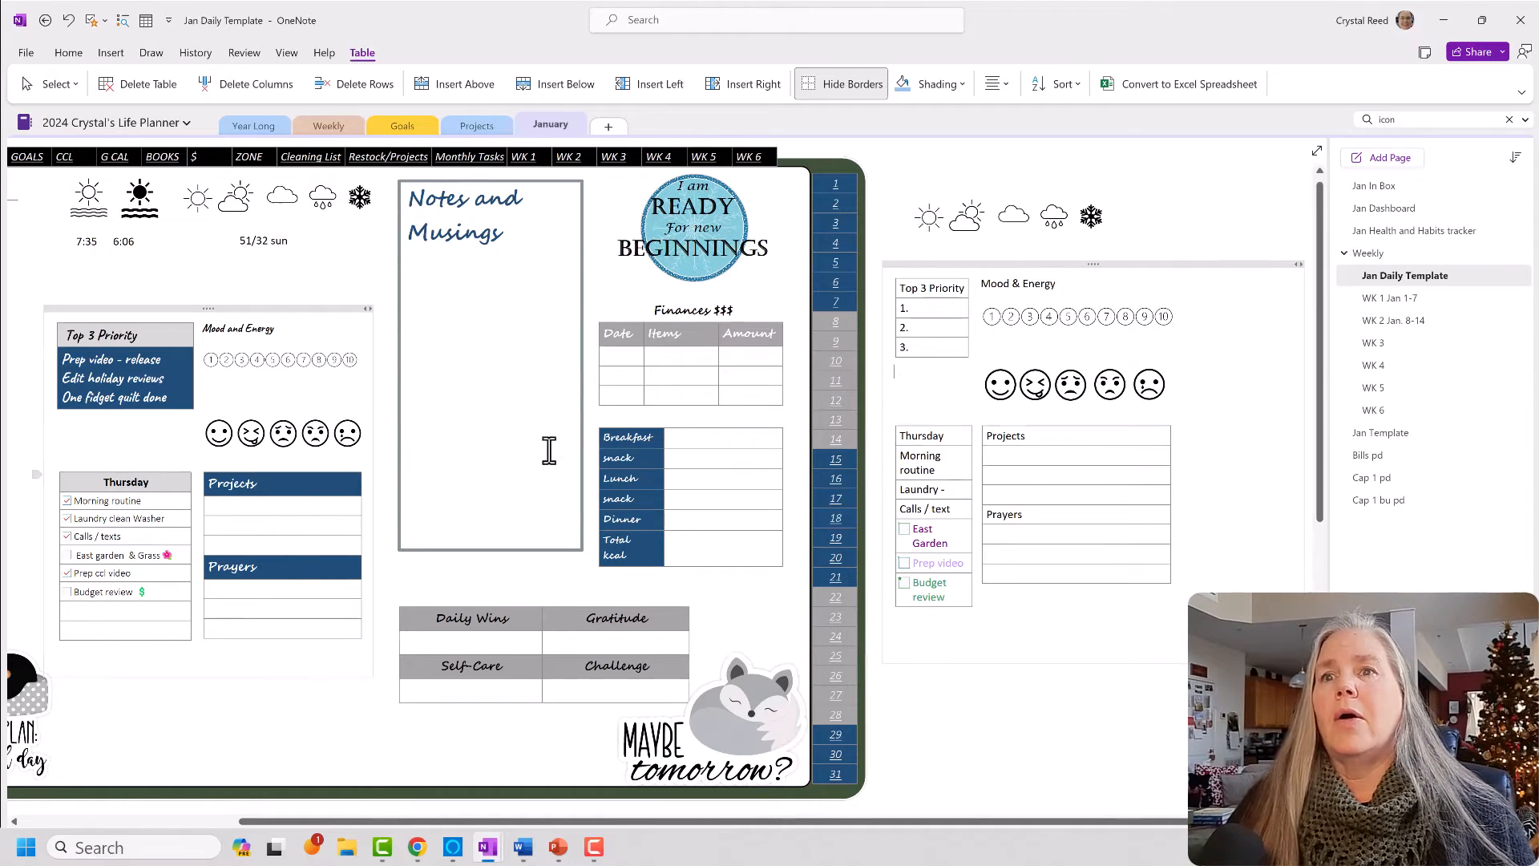
Remove the practice layout table and the separate row of weather icons from the blank area beside the planner page.
drag(1093, 265, 1110, 833)
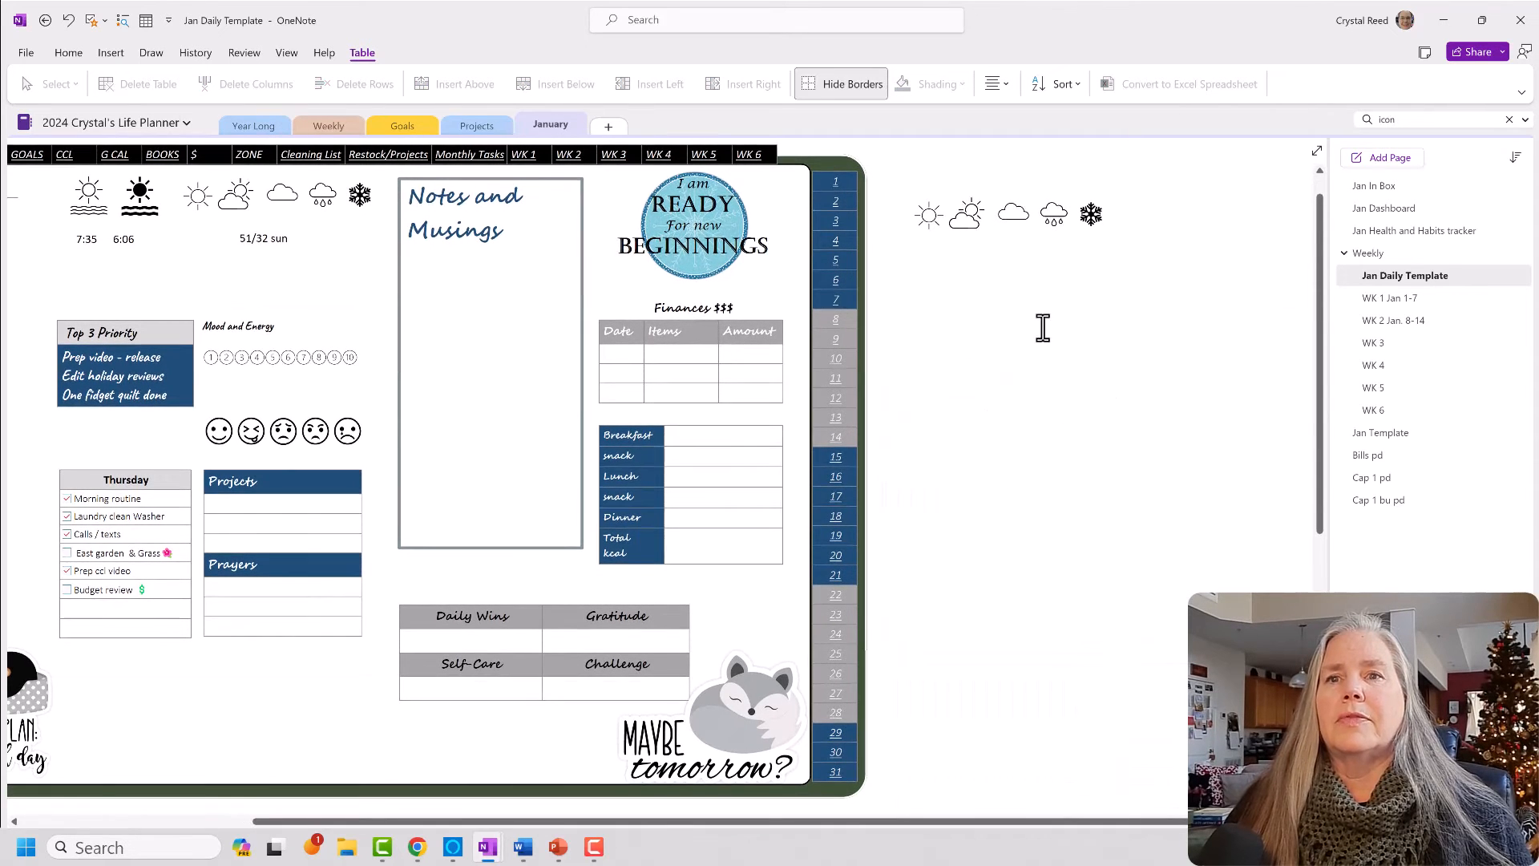
click(1019, 214)
drag(1017, 210, 773, 832)
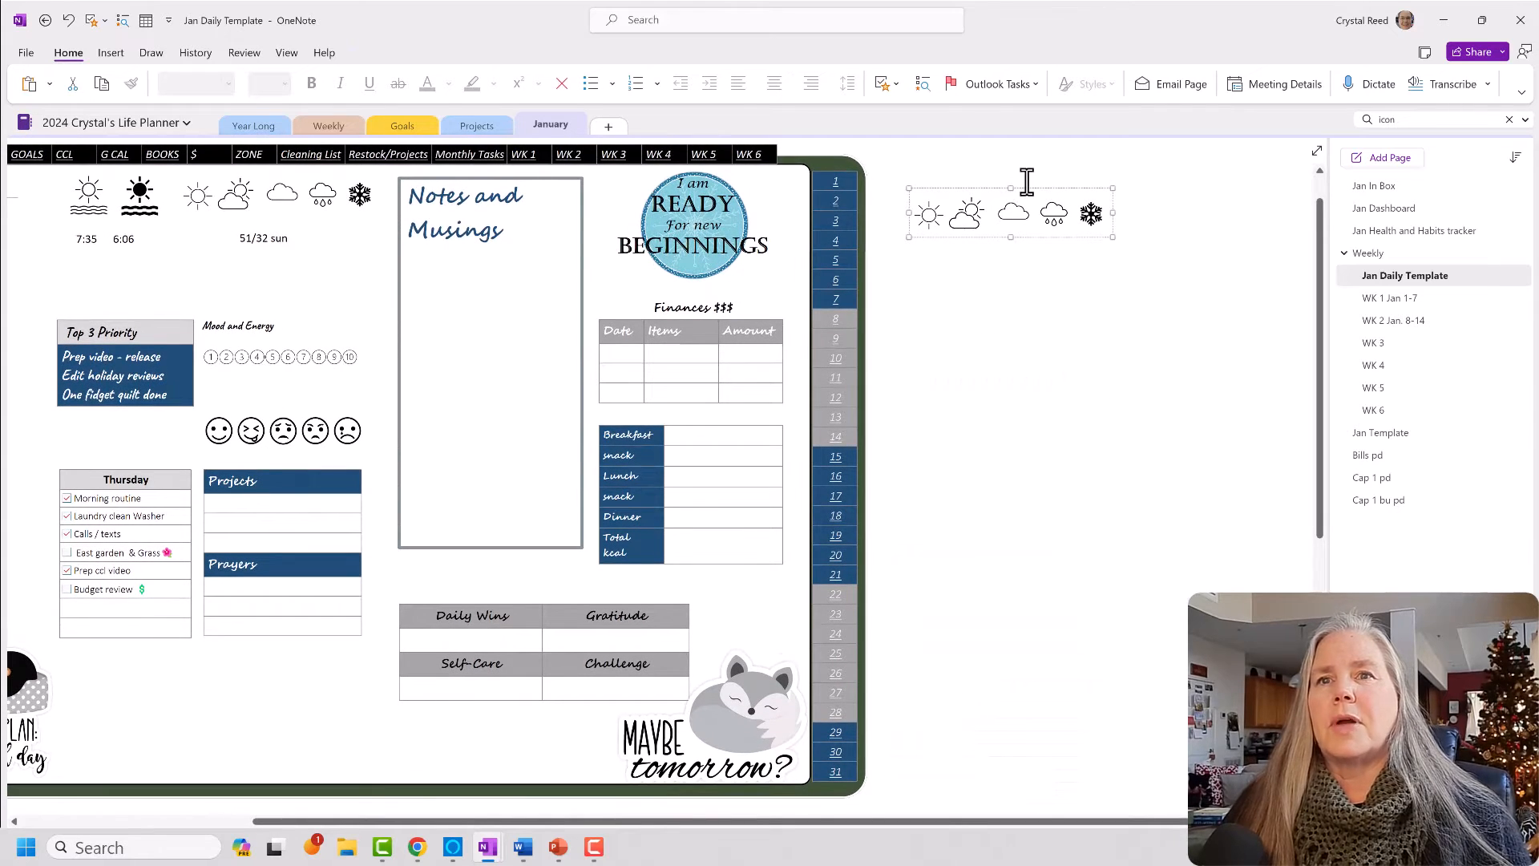
key(Delete)
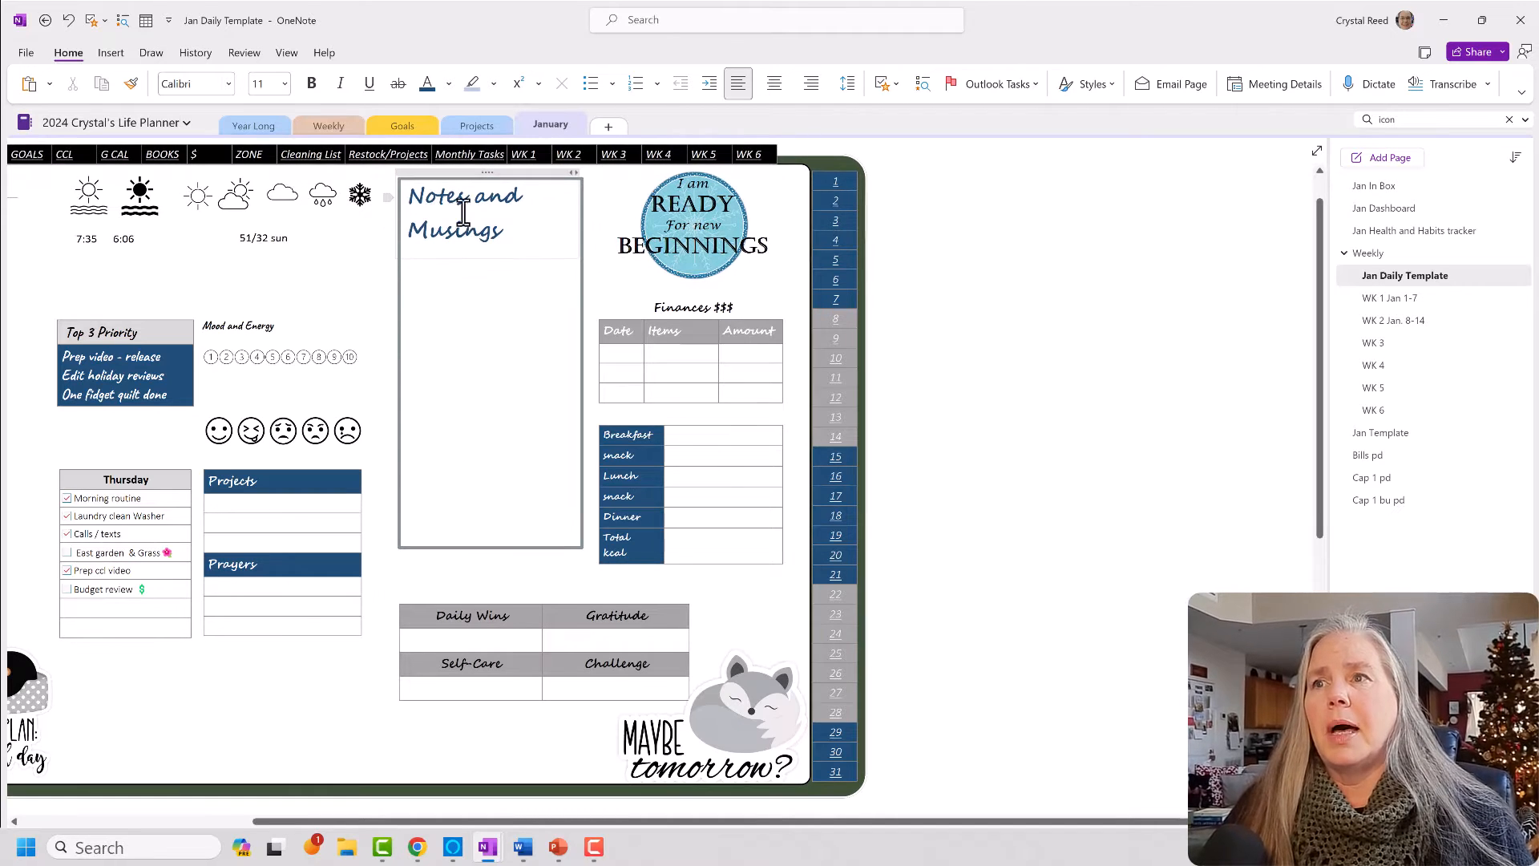
Choose the broad-tipped drawing pen and set its ink color to dark blue.
click(151, 53)
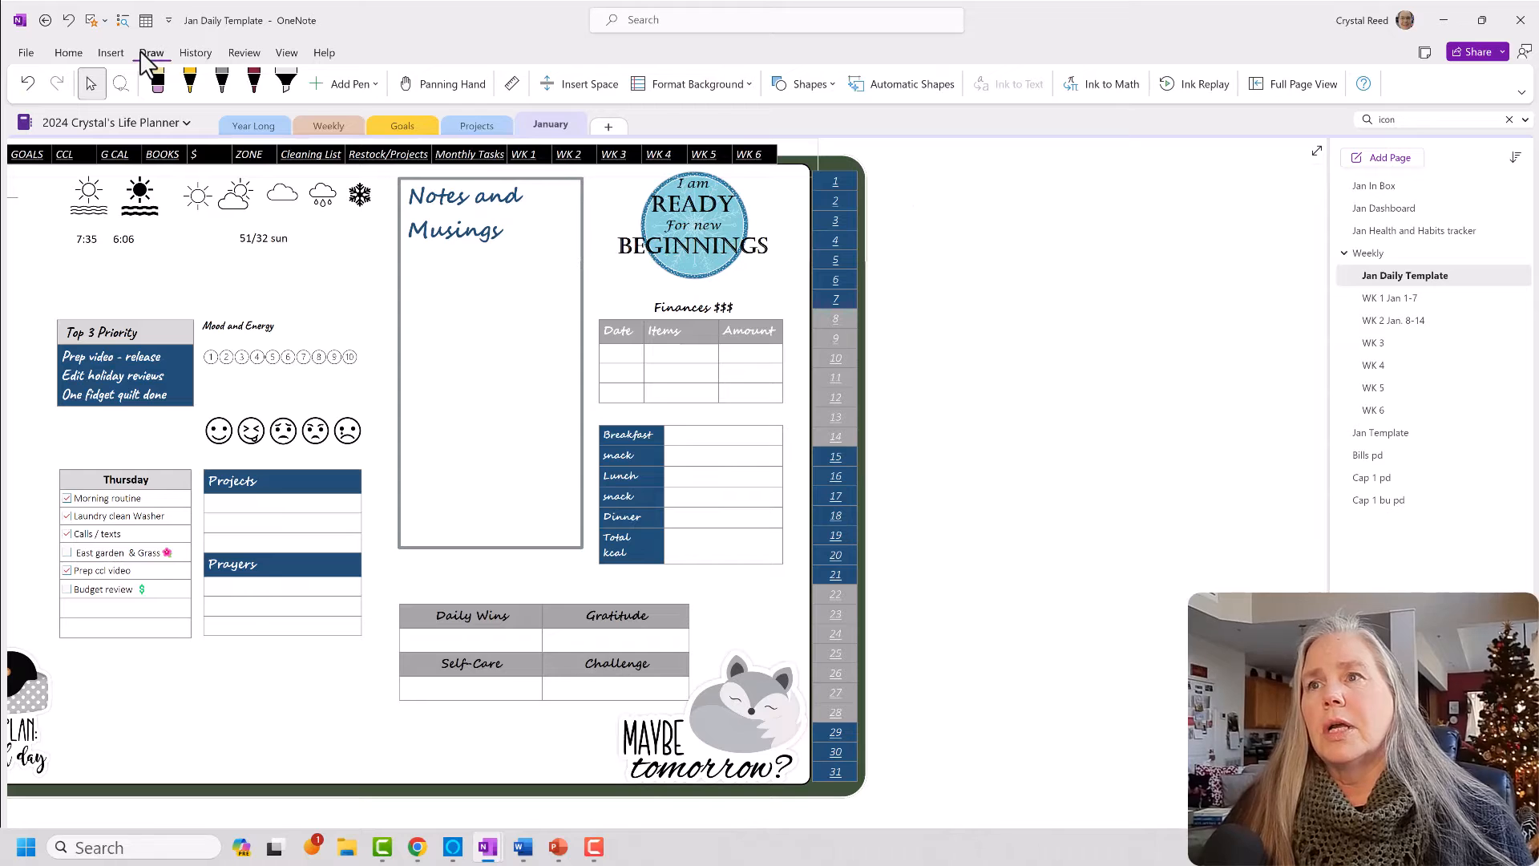
click(254, 84)
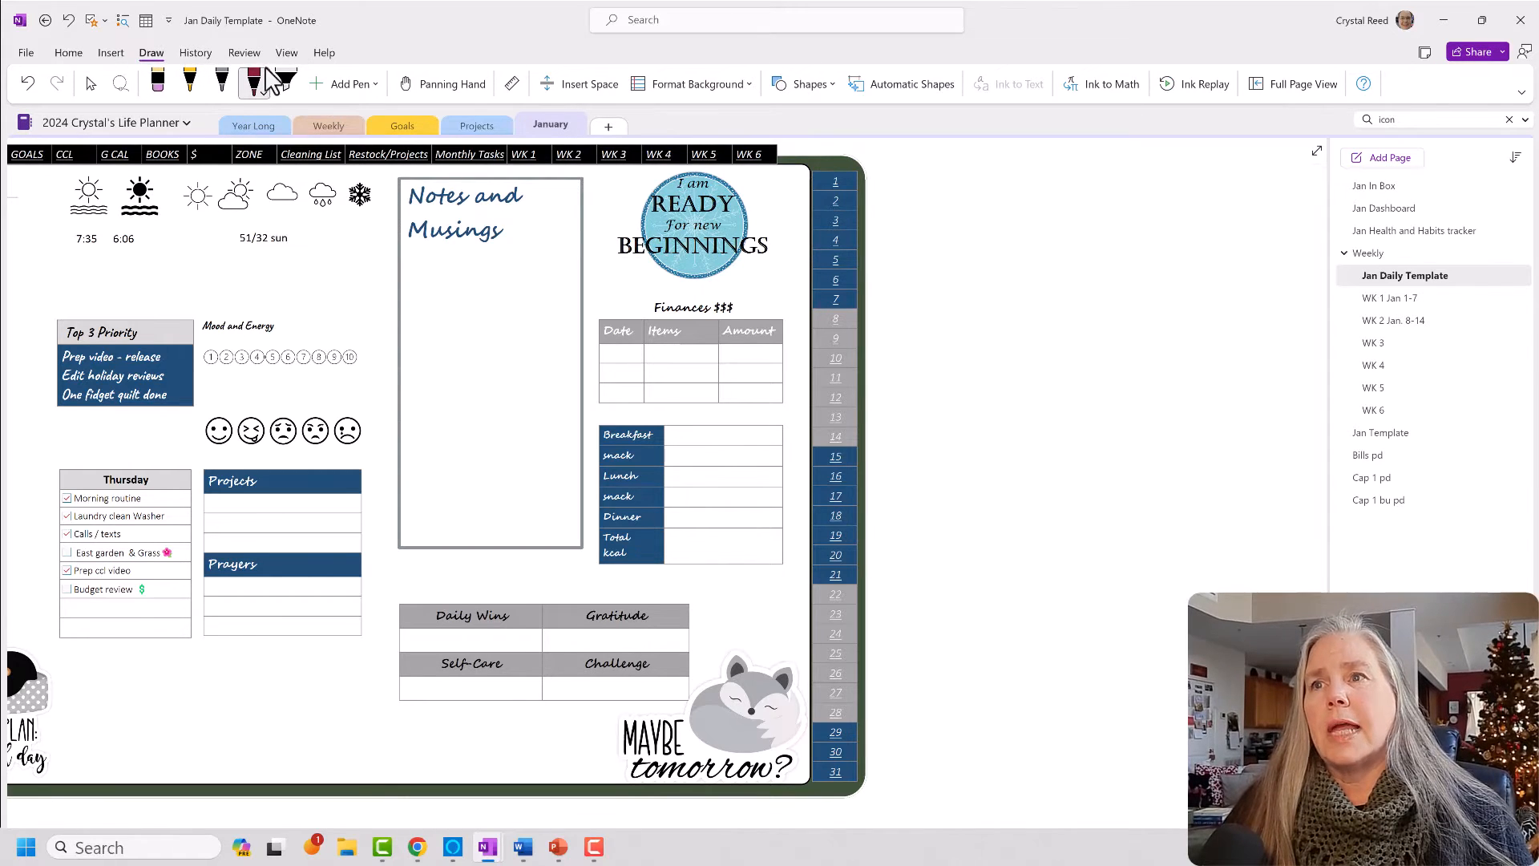
click(290, 85)
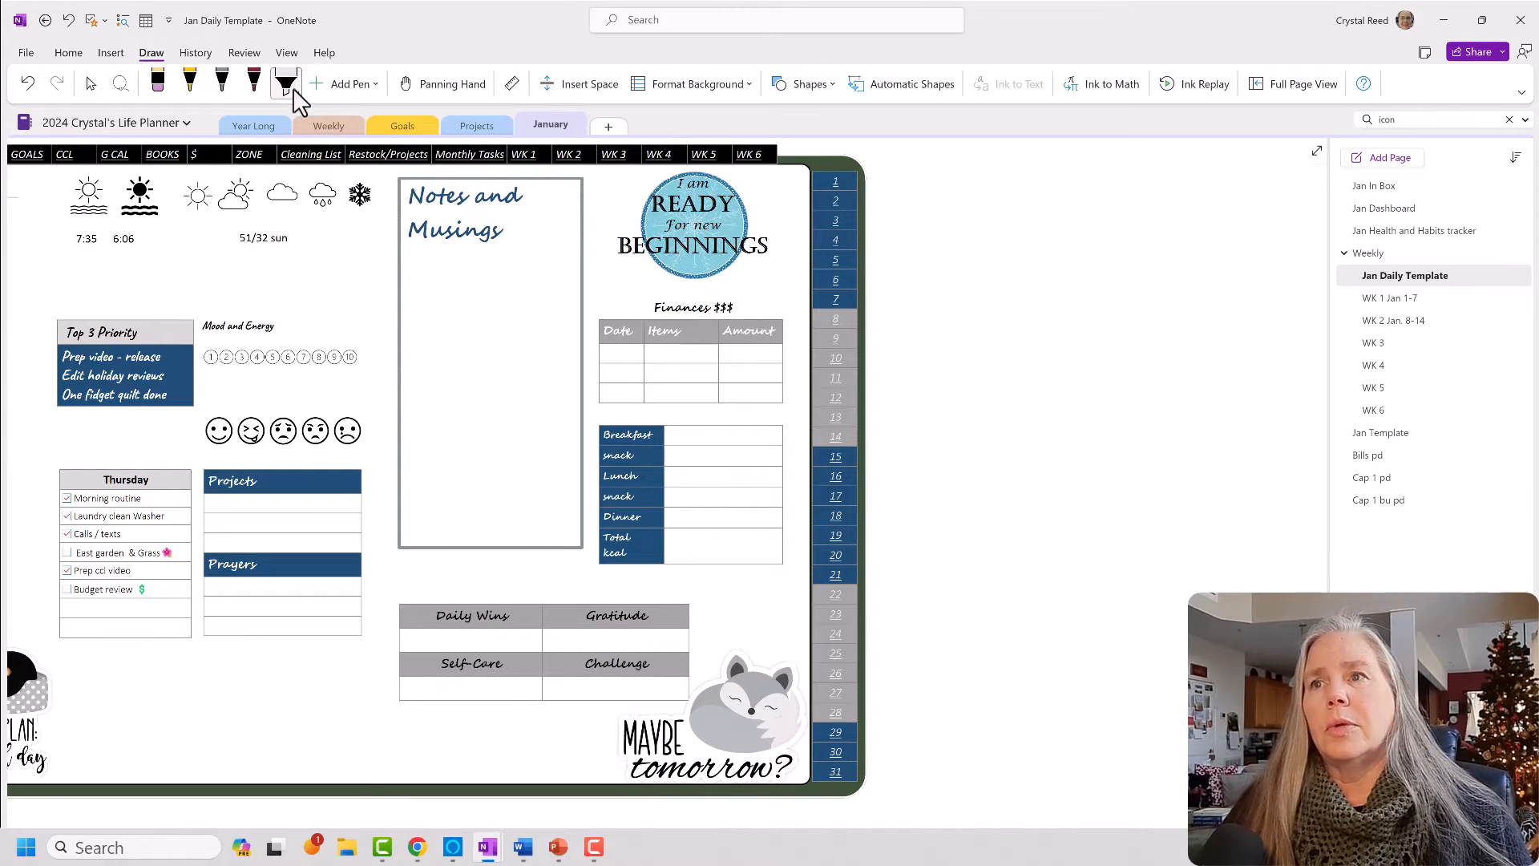
click(291, 88)
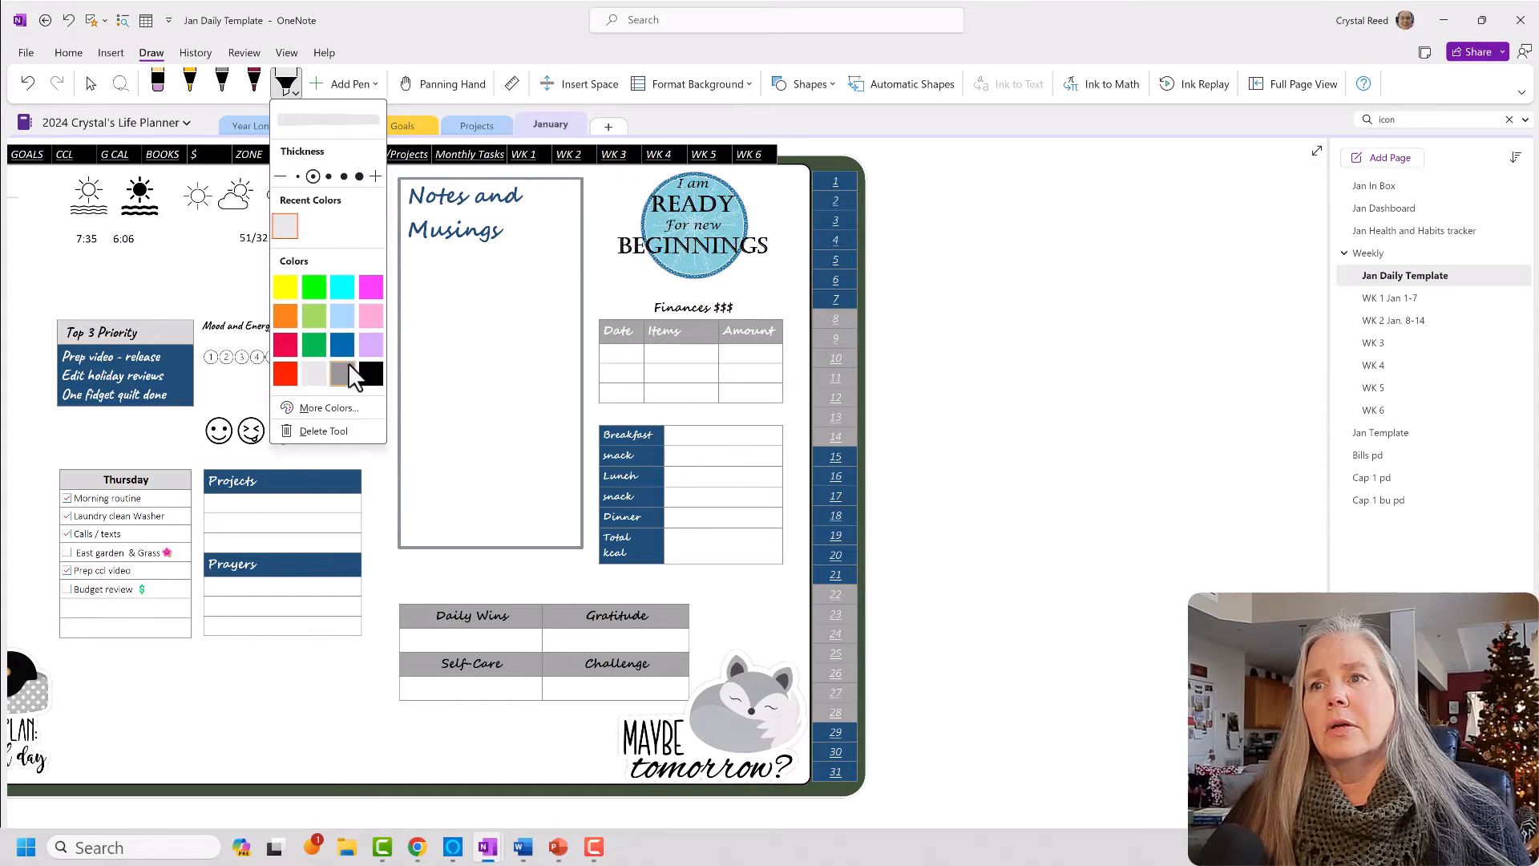
click(347, 340)
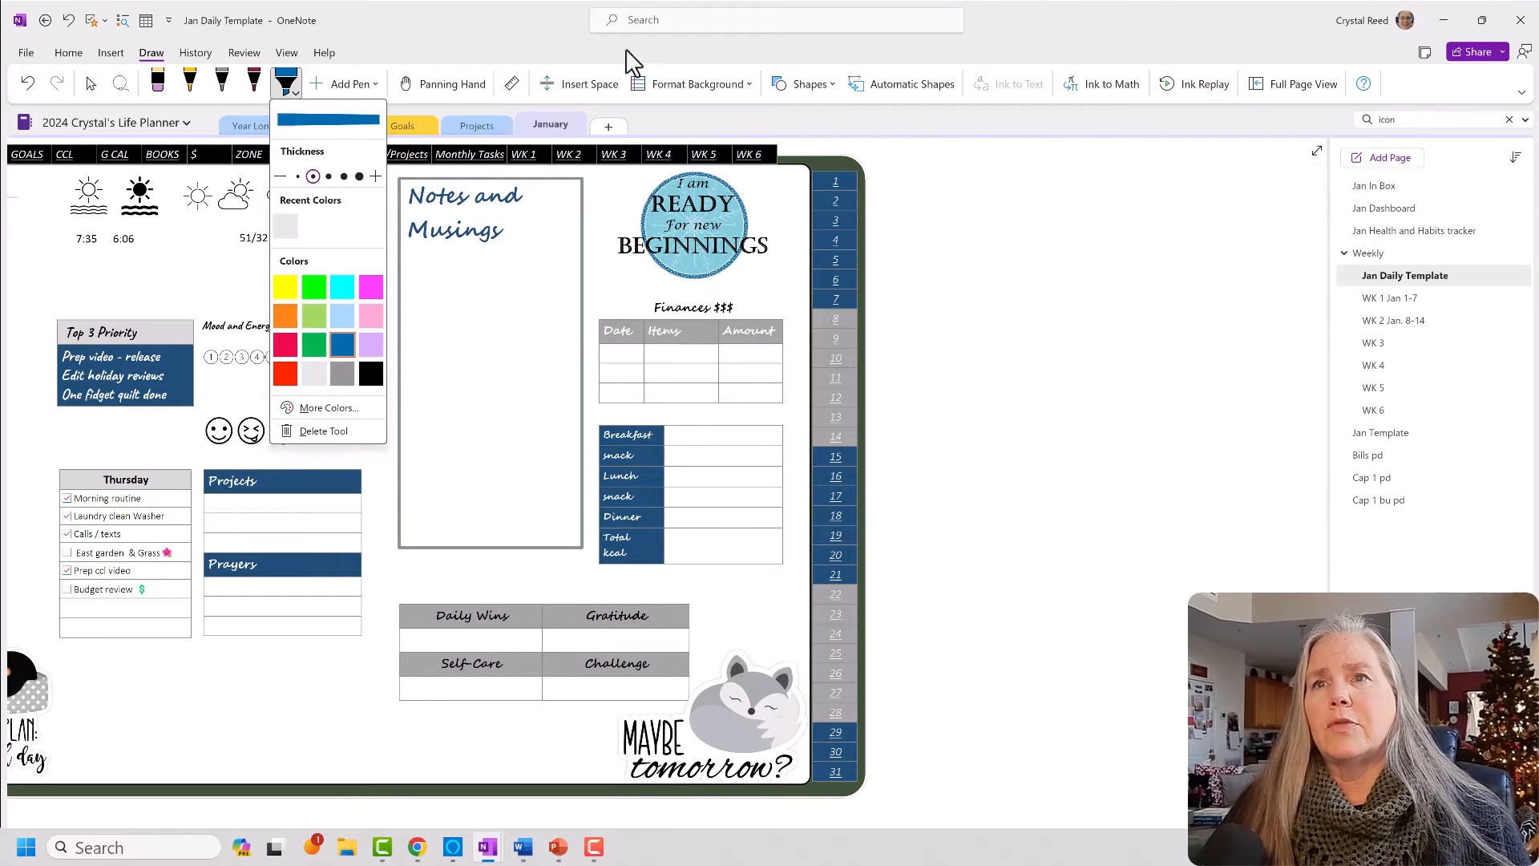
Draw a tall rectangle with the broad dark blue pen in the blank area beside the planner page.
click(816, 85)
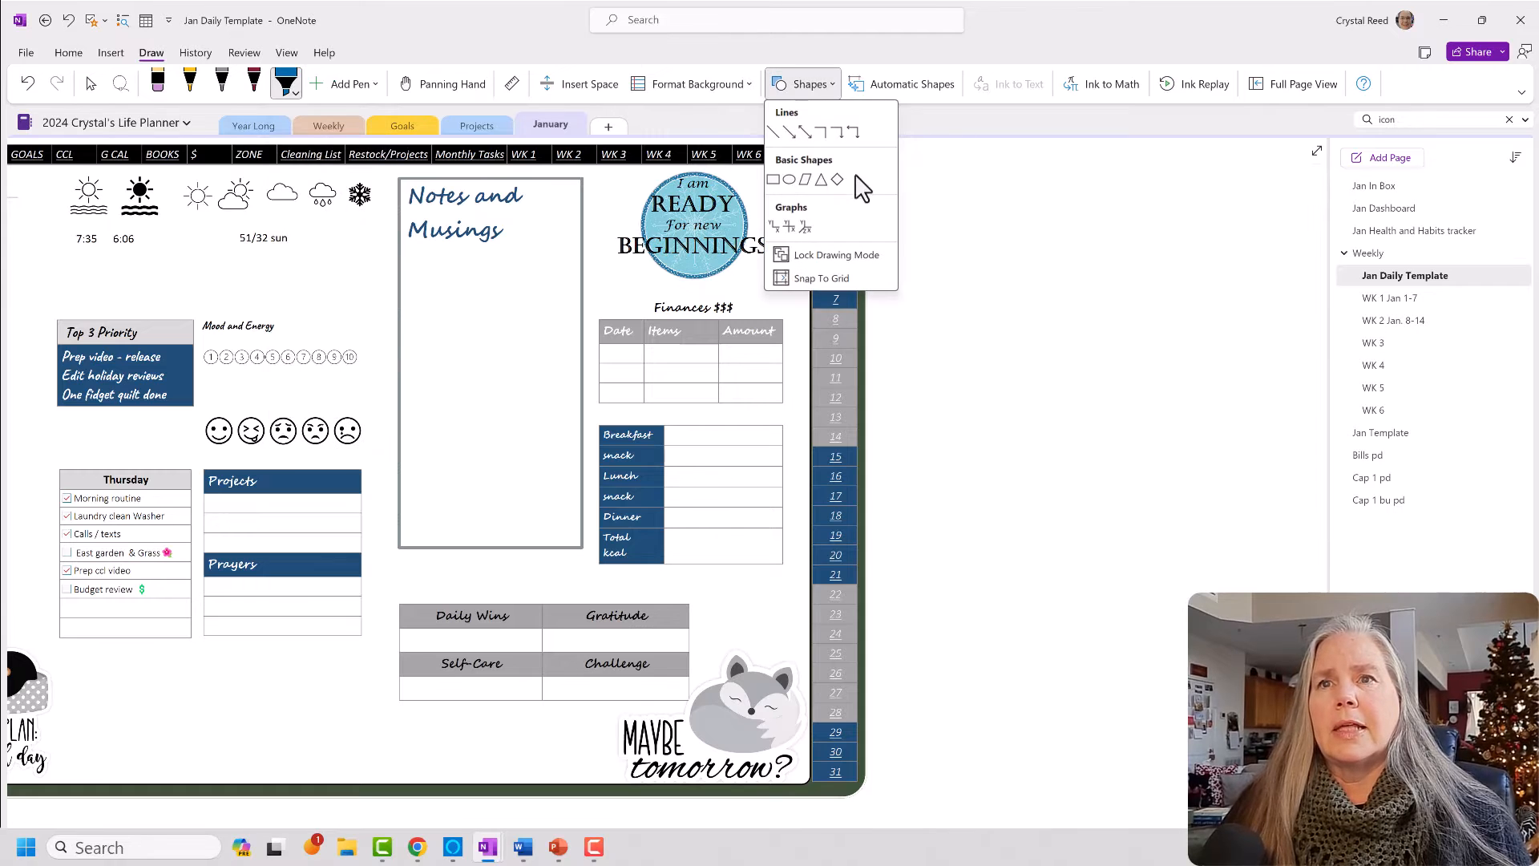
click(776, 179)
mouse_move(931, 186)
mouse_down()
mouse_move(937, 330)
mouse_move(1064, 508)
mouse_move(1227, 523)
mouse_move(1139, 600)
mouse_move(1127, 575)
mouse_up()
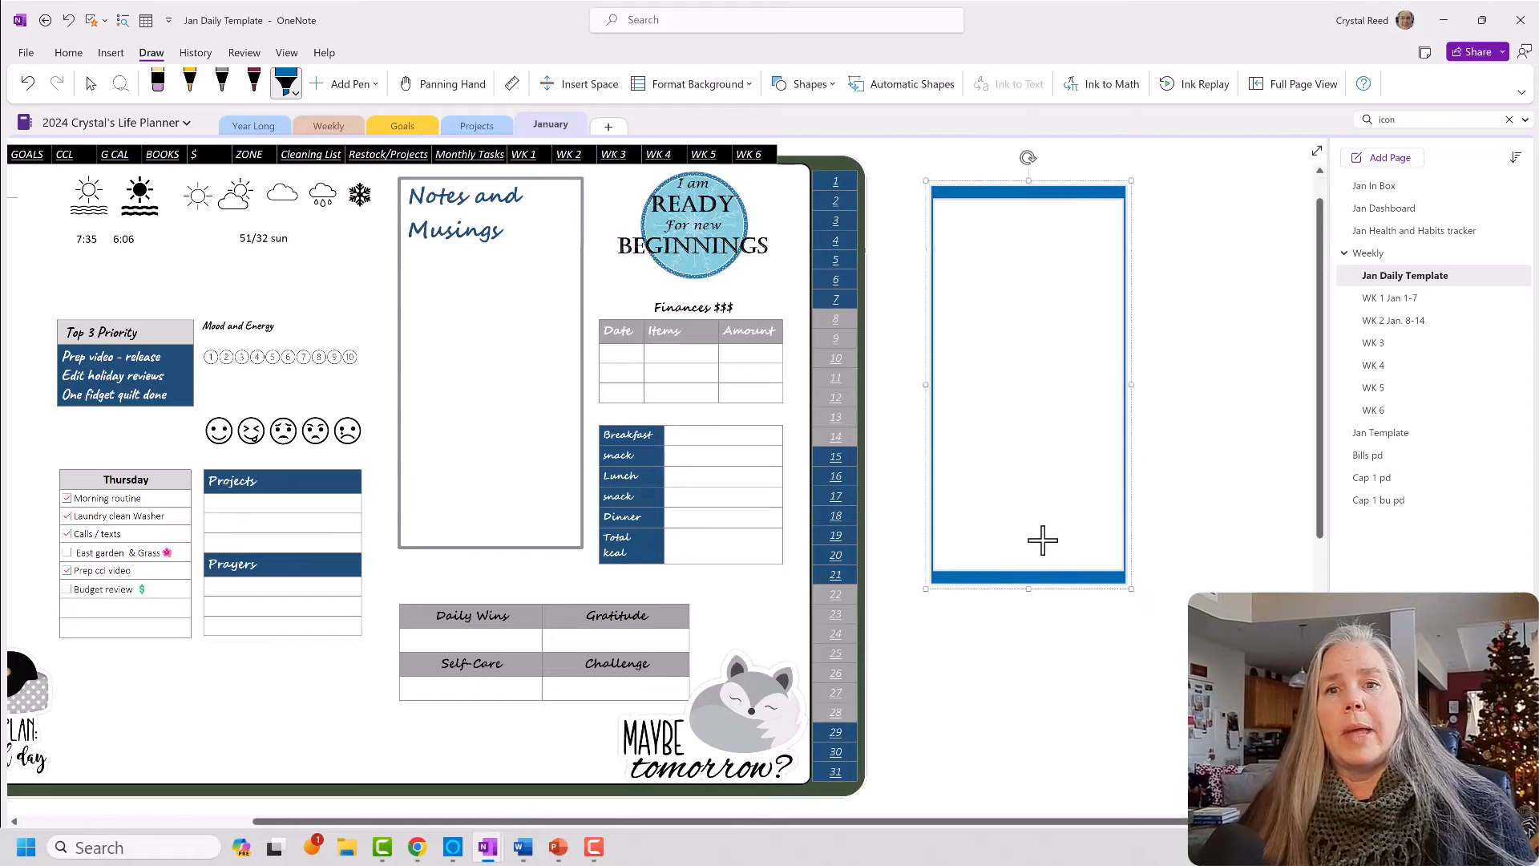
key(Escape)
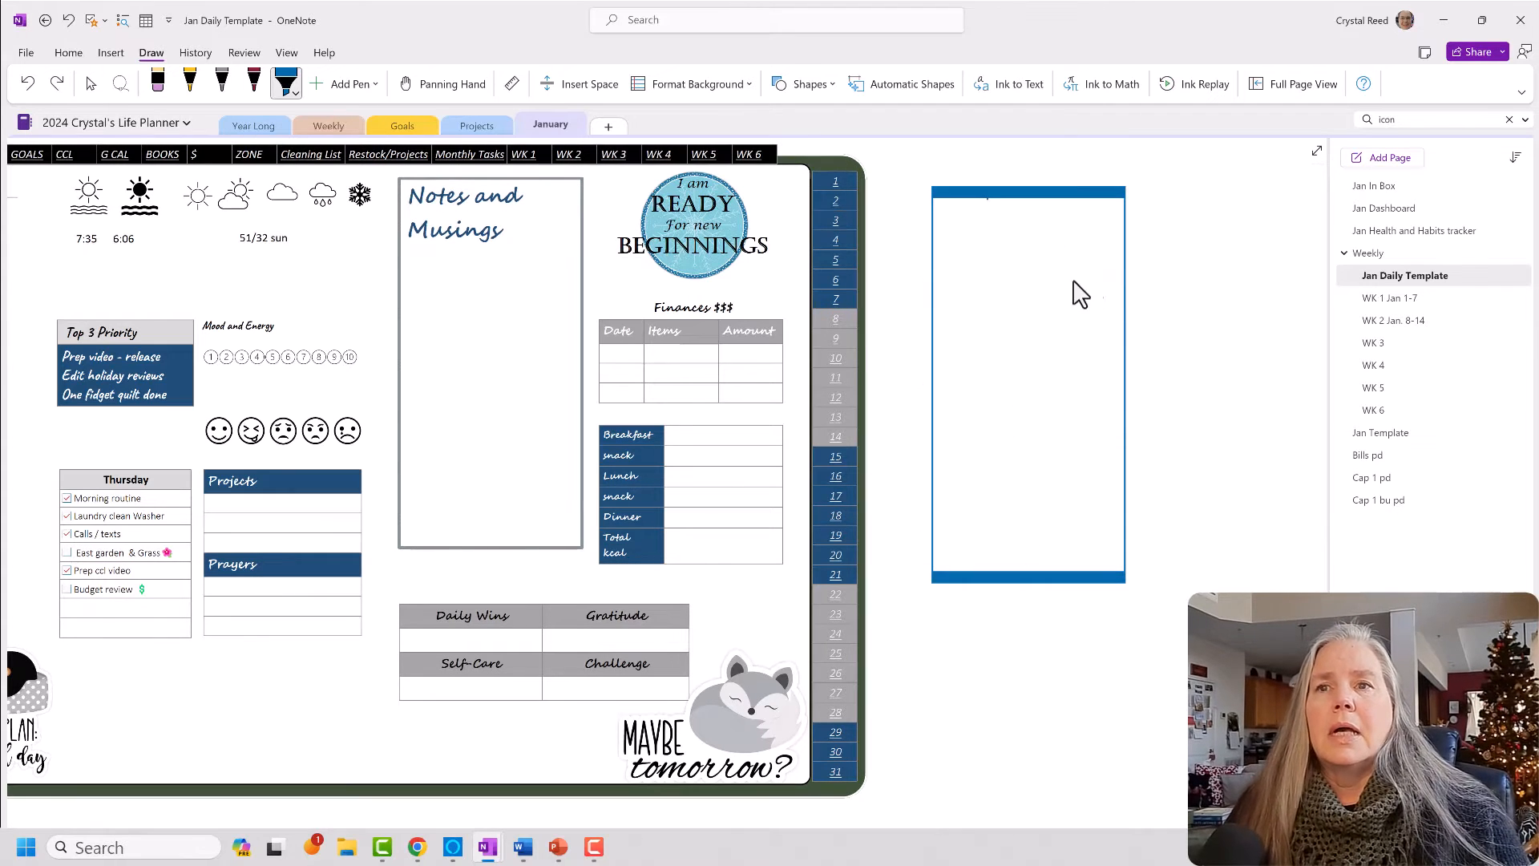
Change the outline color of the drawn rectangle to light blue.
click(91, 84)
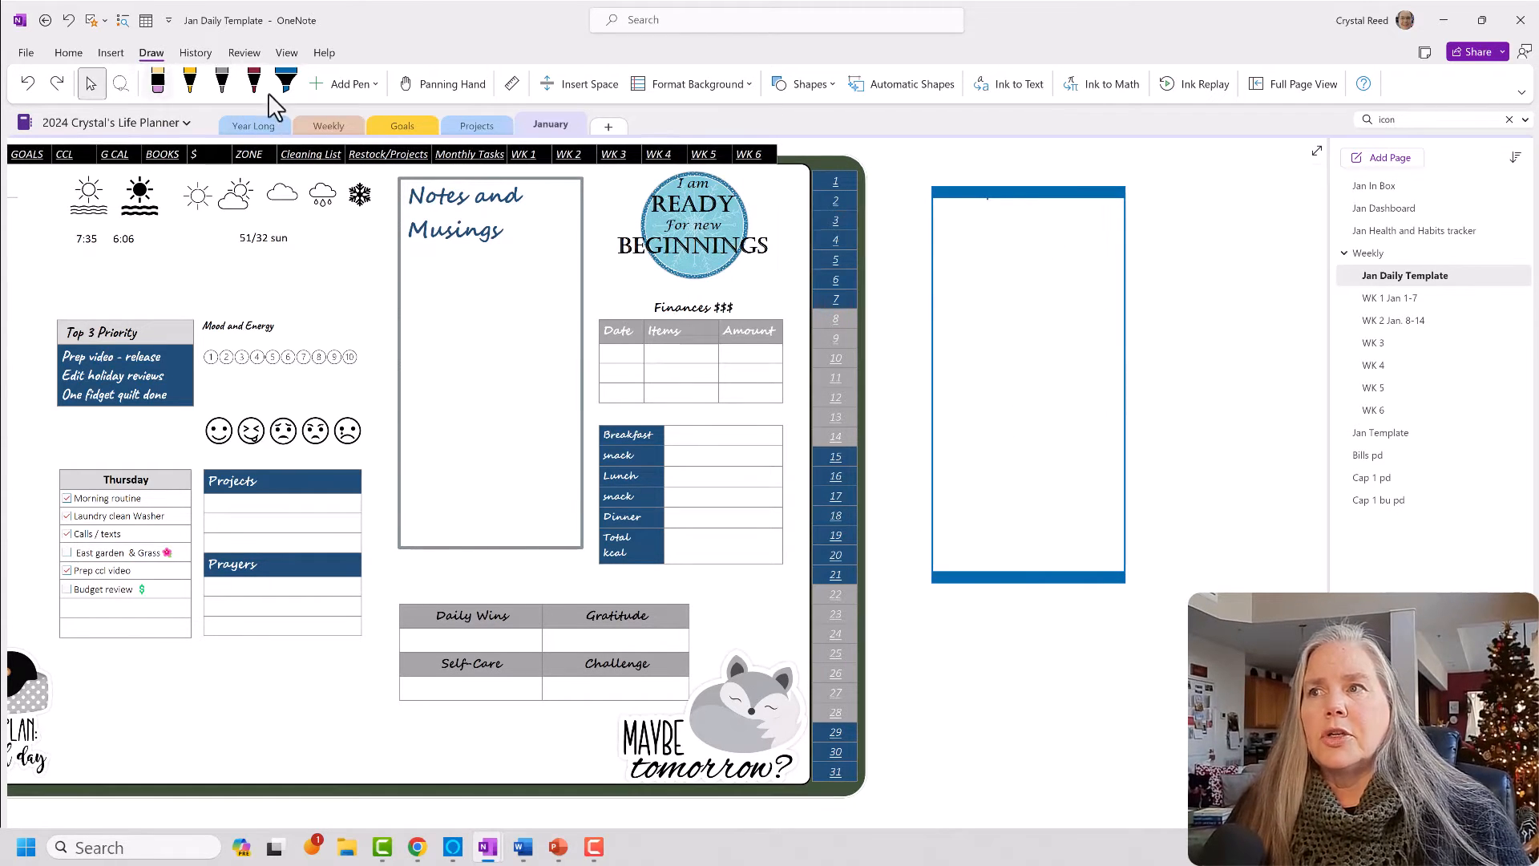
click(996, 200)
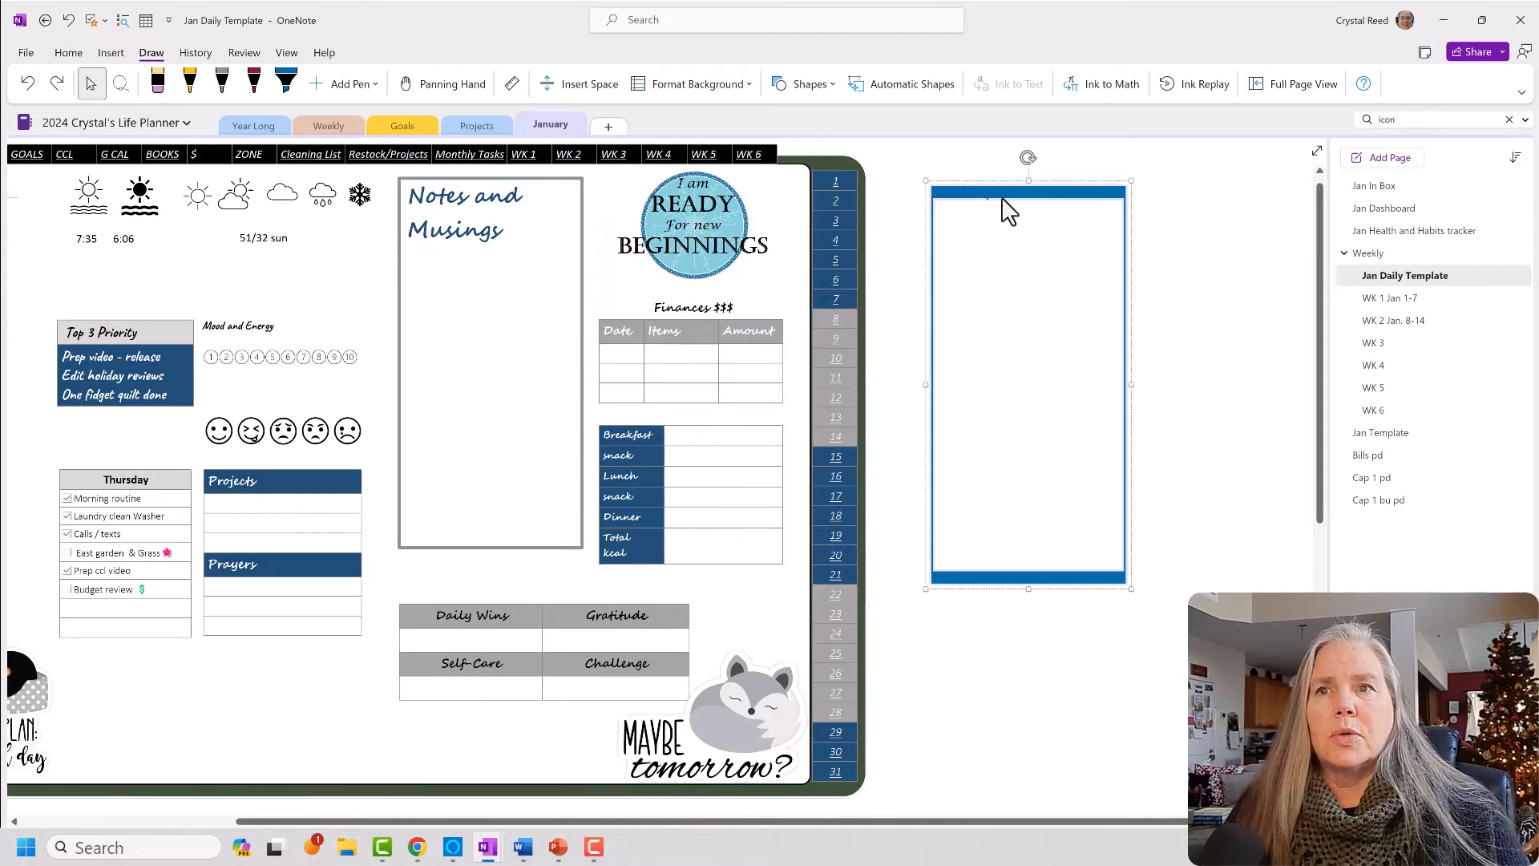
right_click(1007, 207)
click(1143, 177)
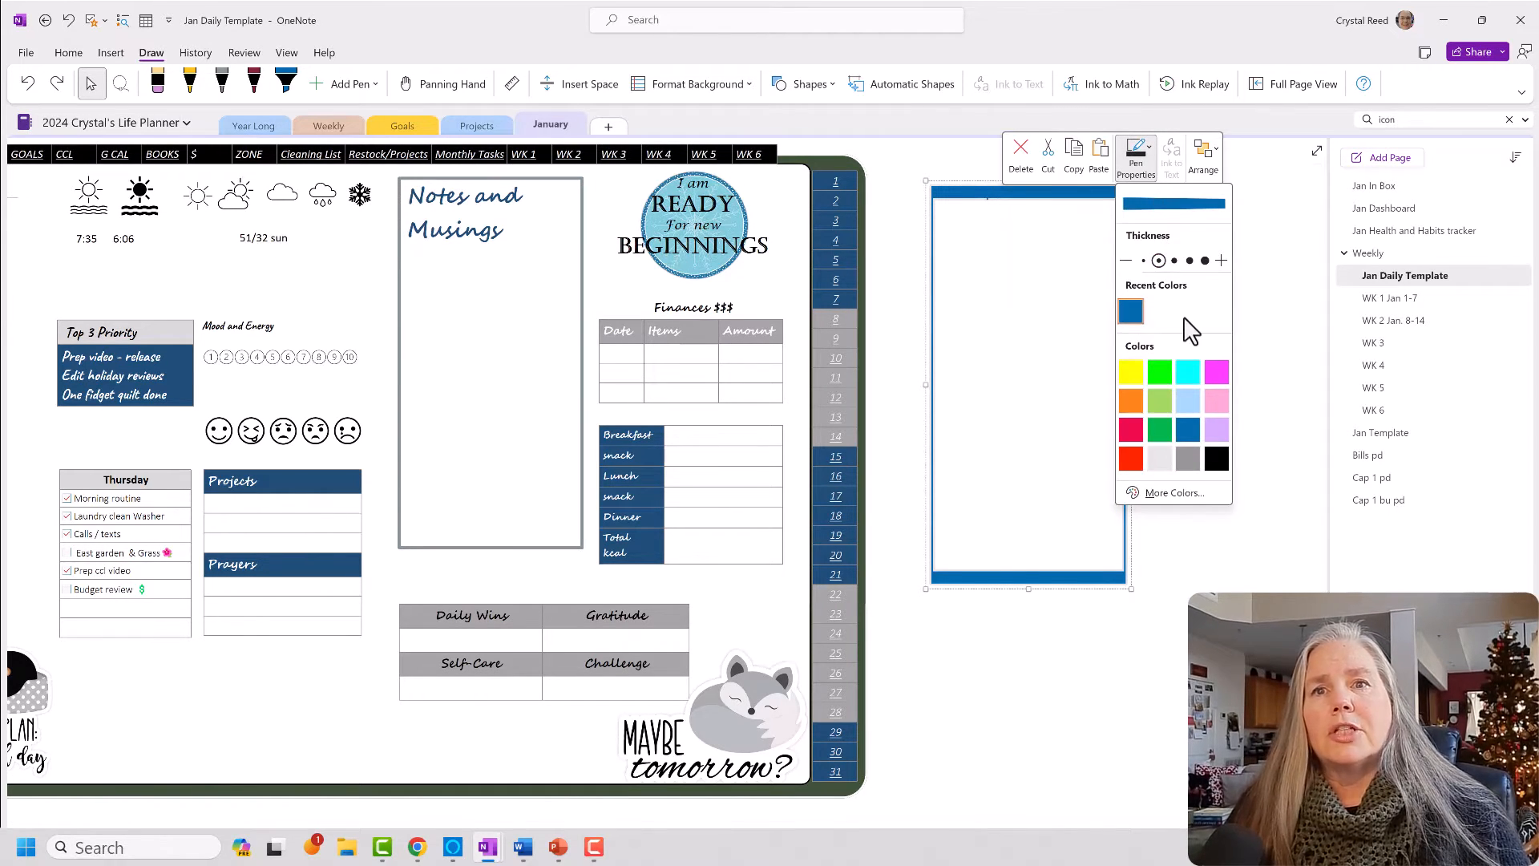
click(1188, 399)
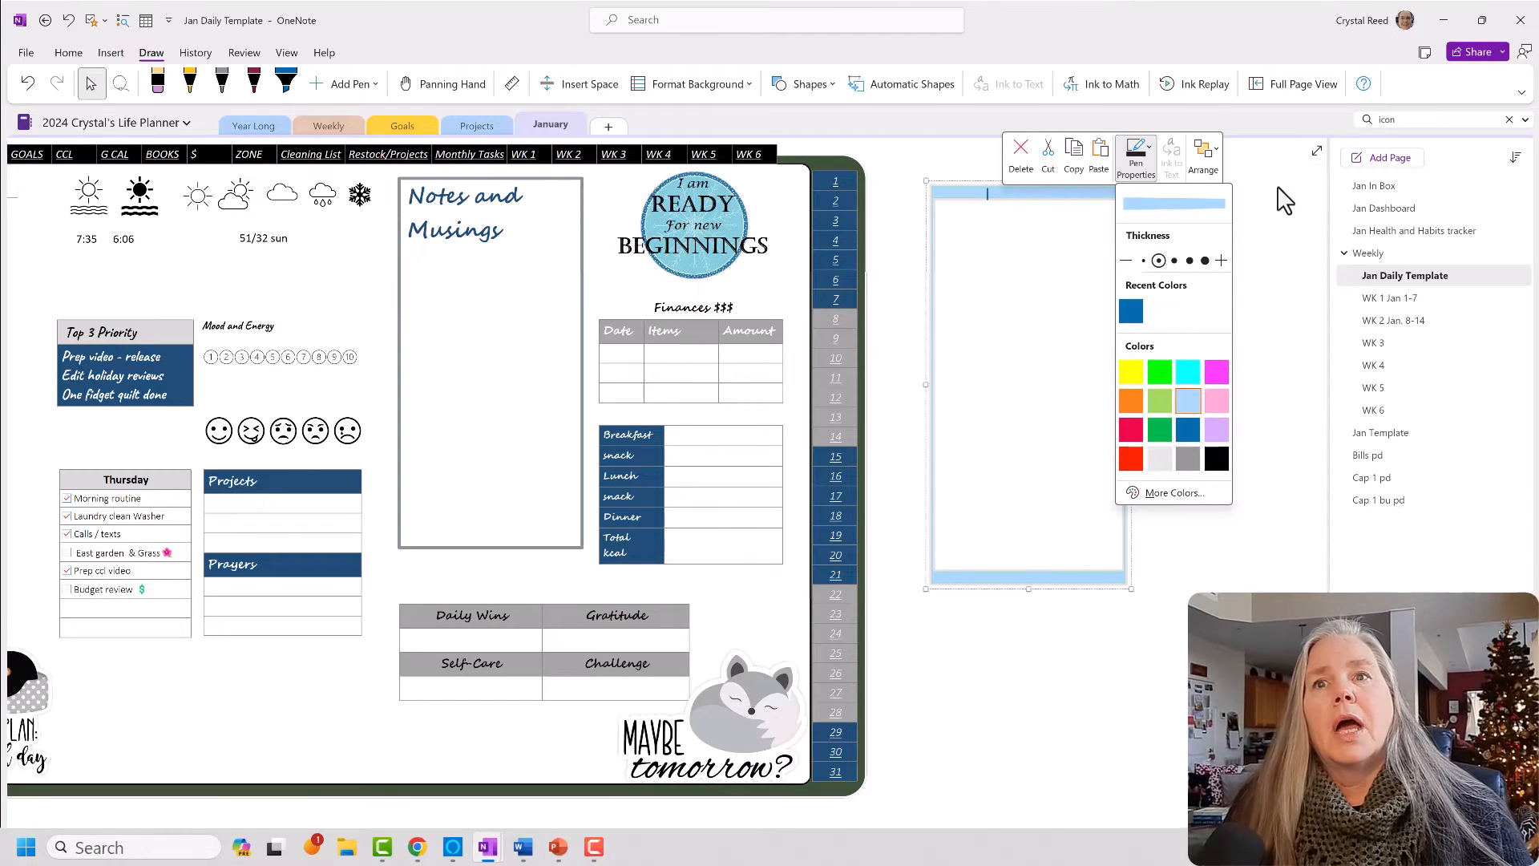
click(1278, 188)
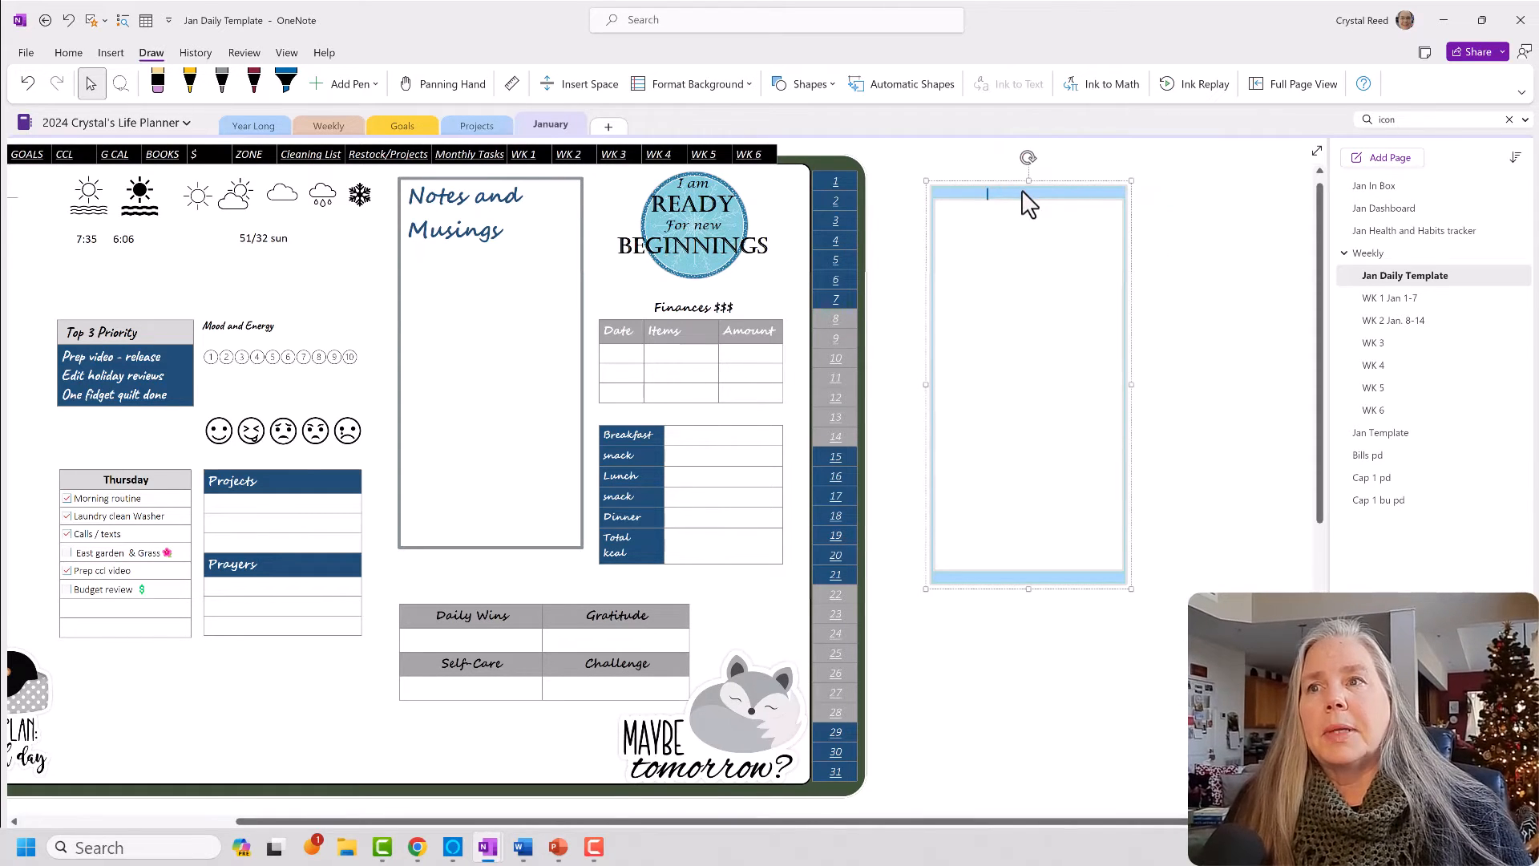
Draw a narrower rectangle with the dark red pen beside the light blue one, and undo the stray flat rectangle crossing it.
click(250, 84)
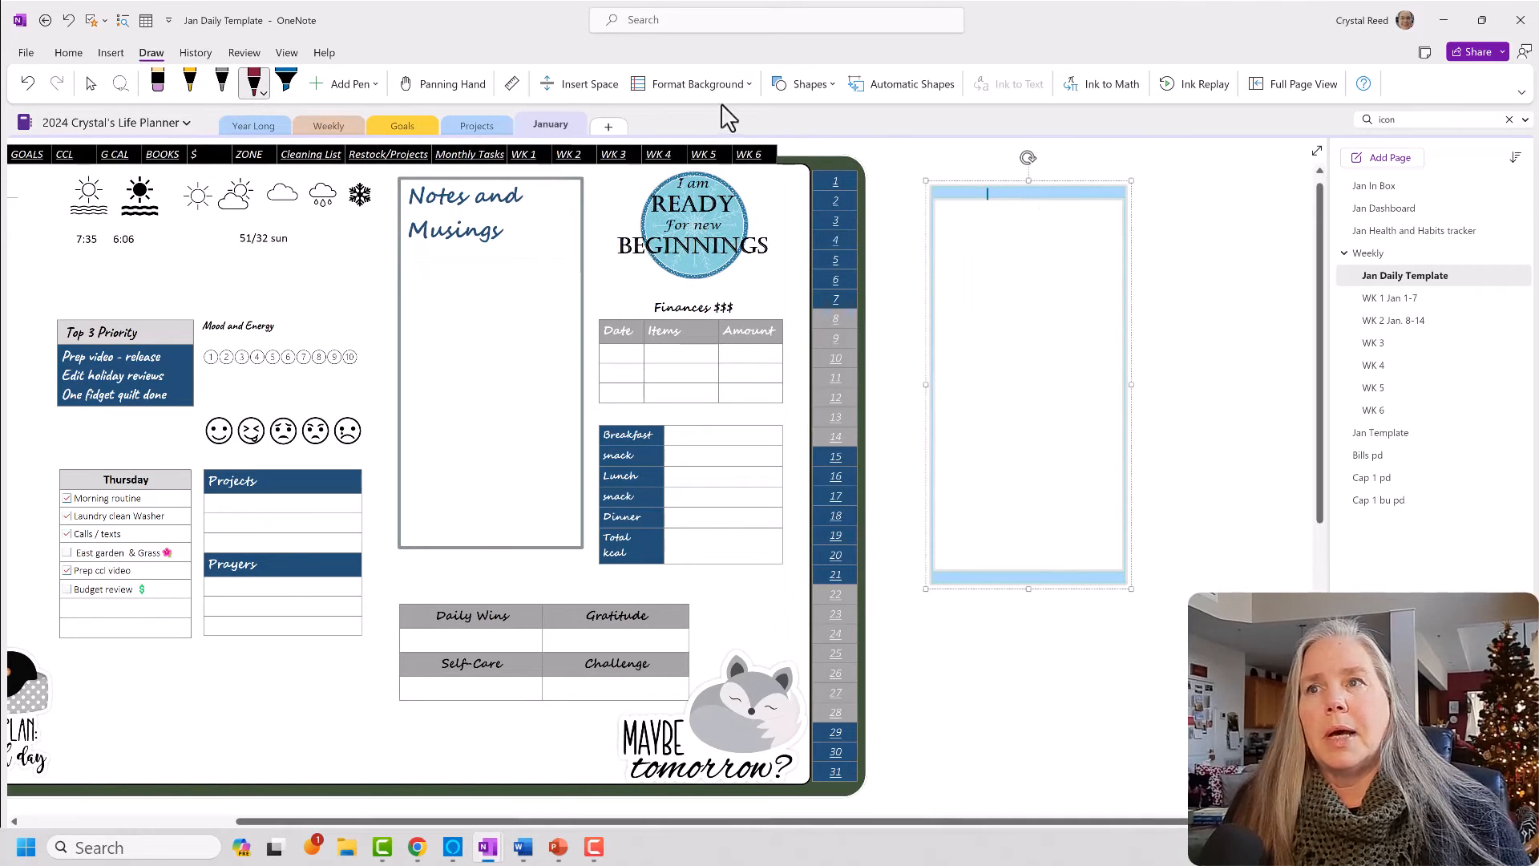
click(800, 85)
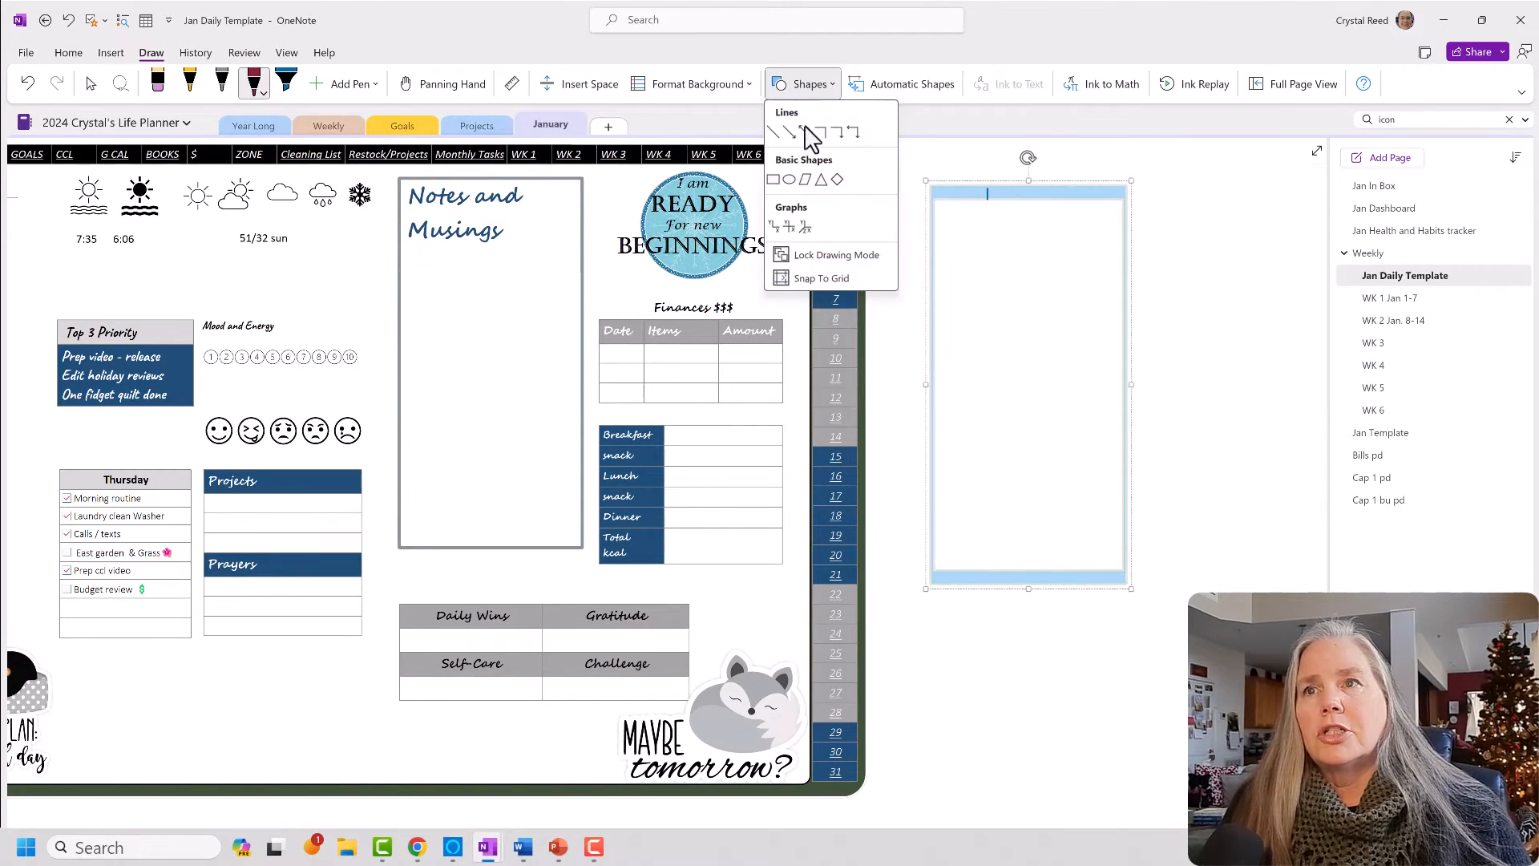
click(774, 179)
drag(1163, 193, 1274, 561)
drag(1244, 500, 1058, 507)
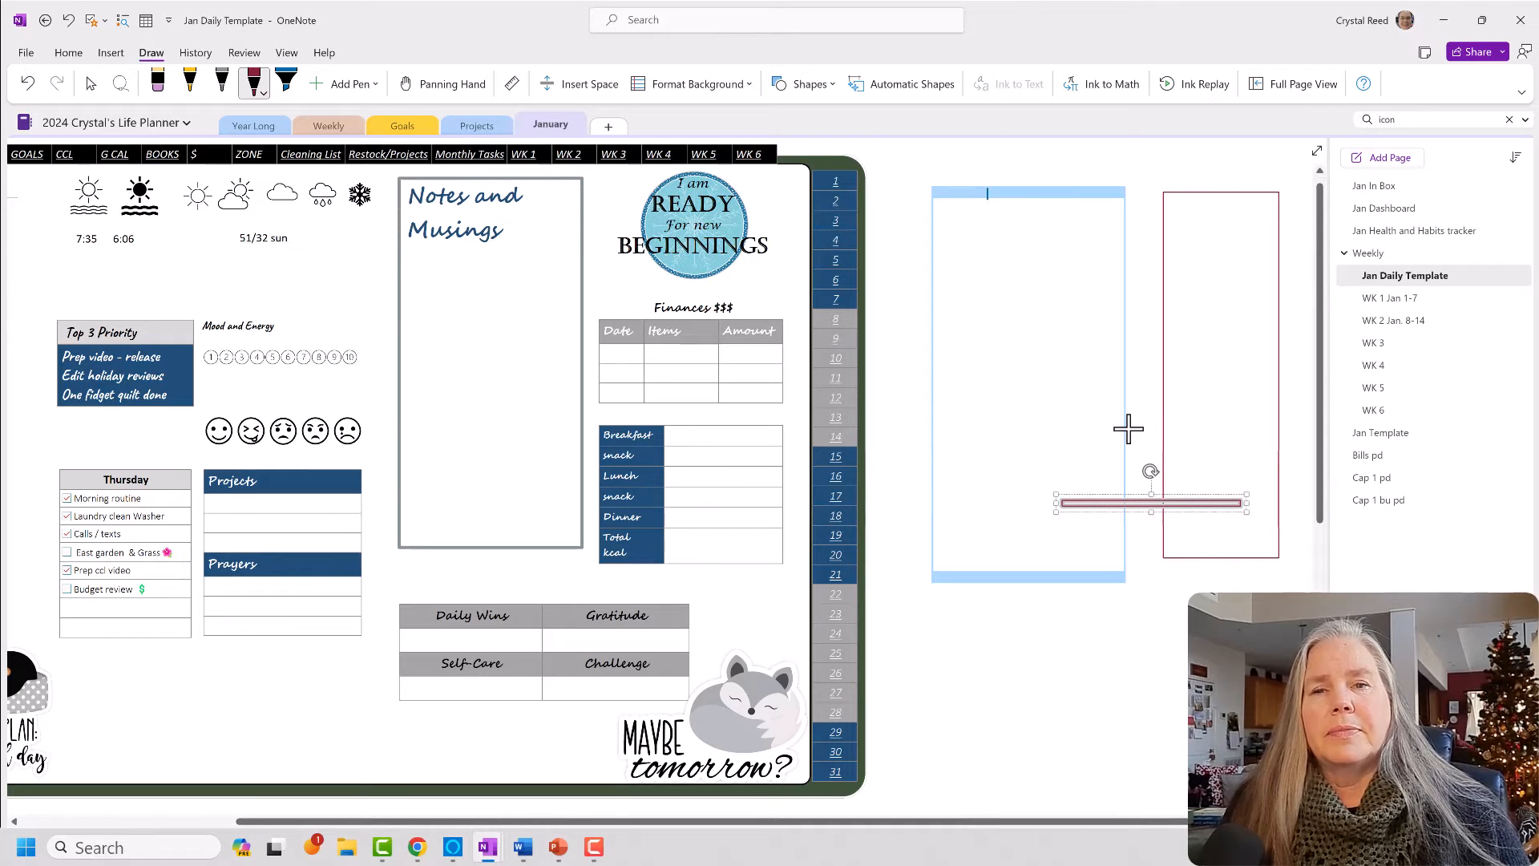
click(68, 20)
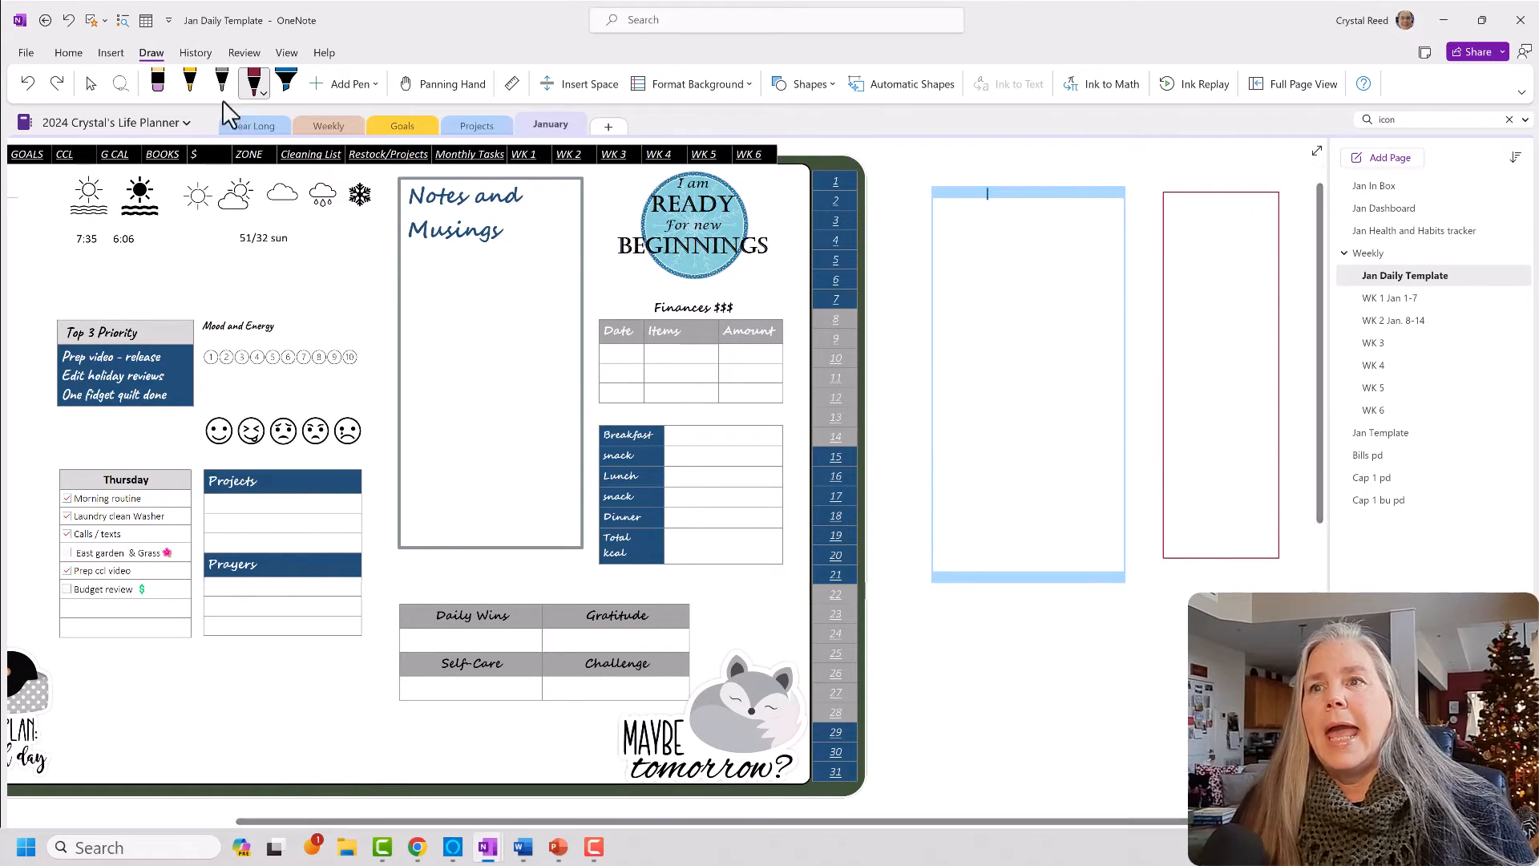
Move the "Notes and Musings" text onto the light blue rectangle and back to its box, and undo the practice rectangles.
click(91, 84)
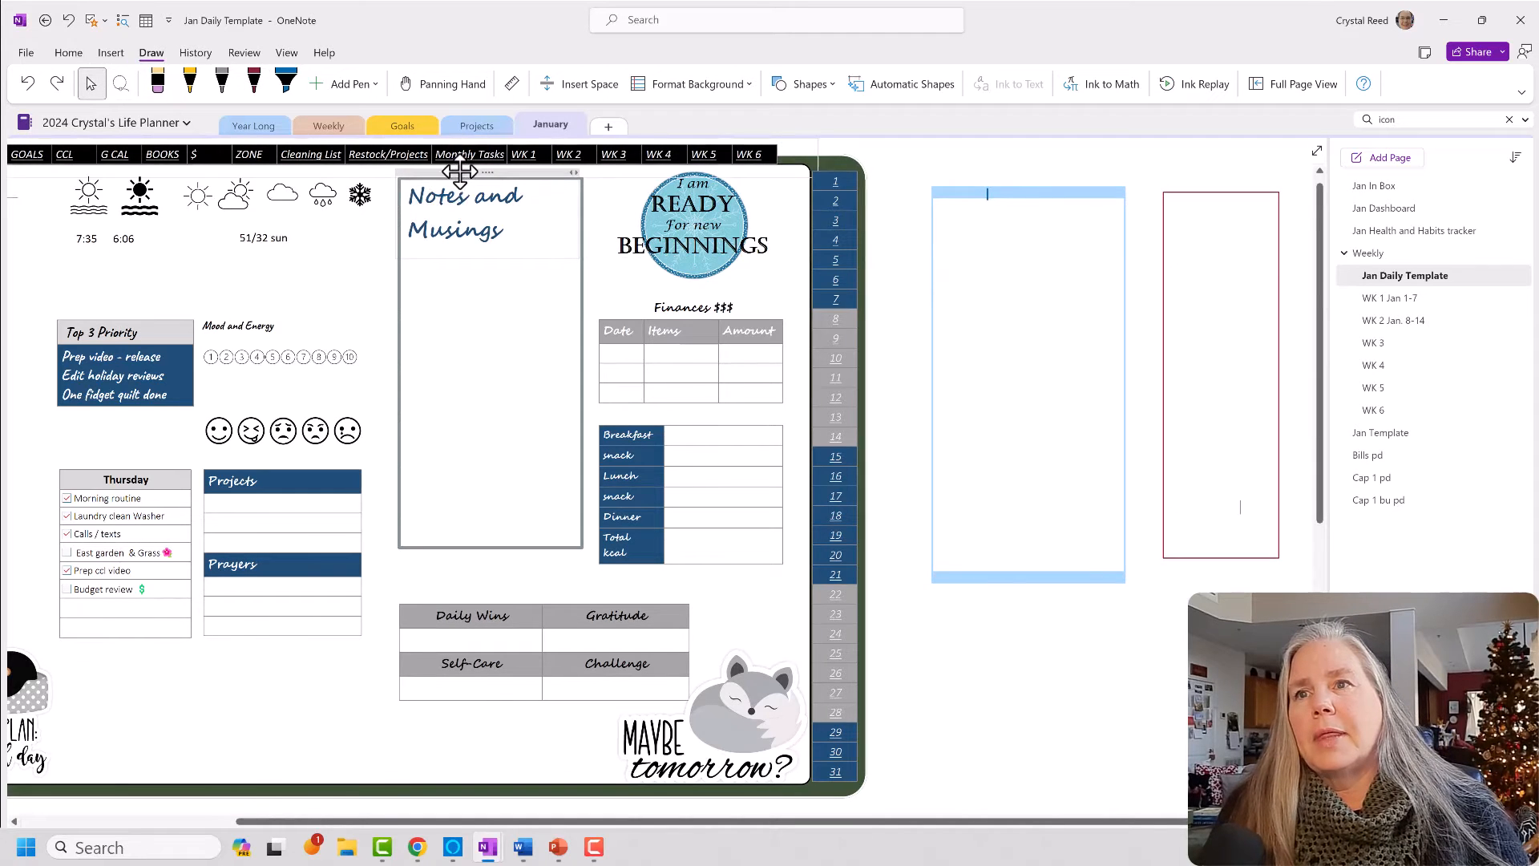
drag(462, 169, 1000, 192)
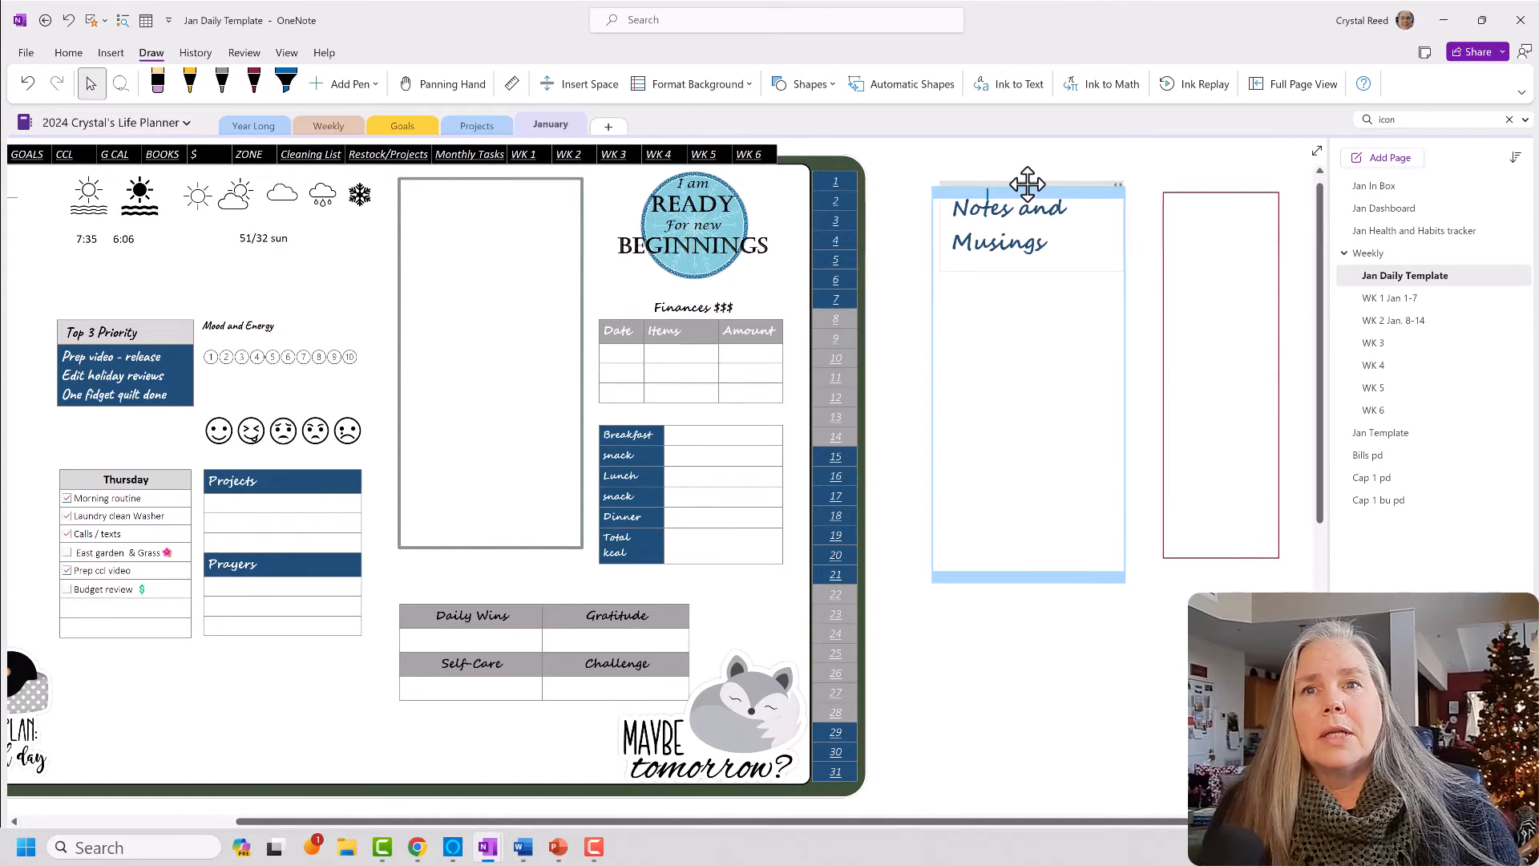
drag(1027, 183, 486, 160)
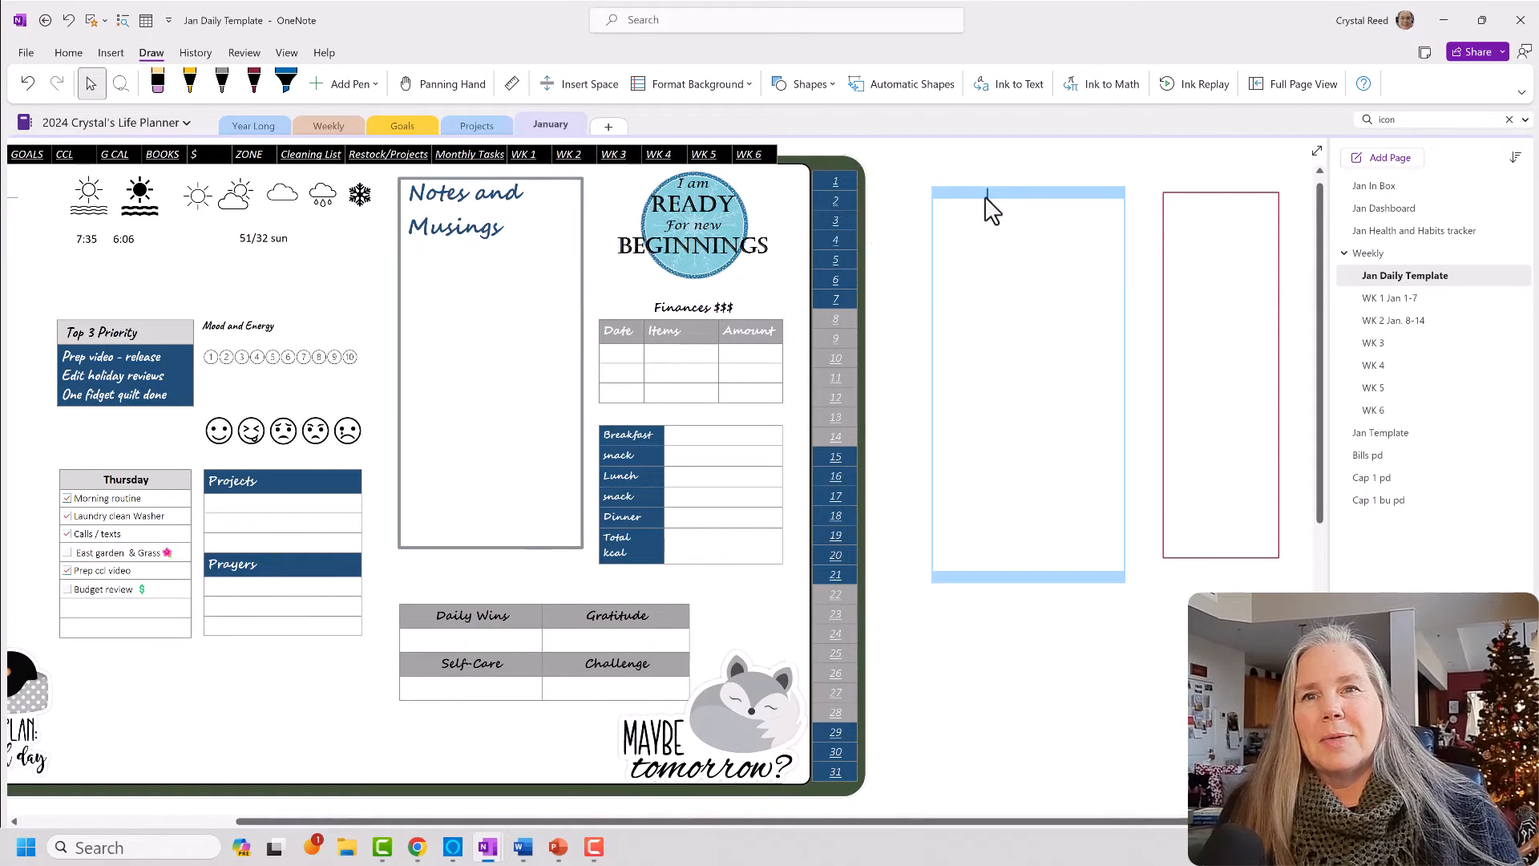
click(68, 20)
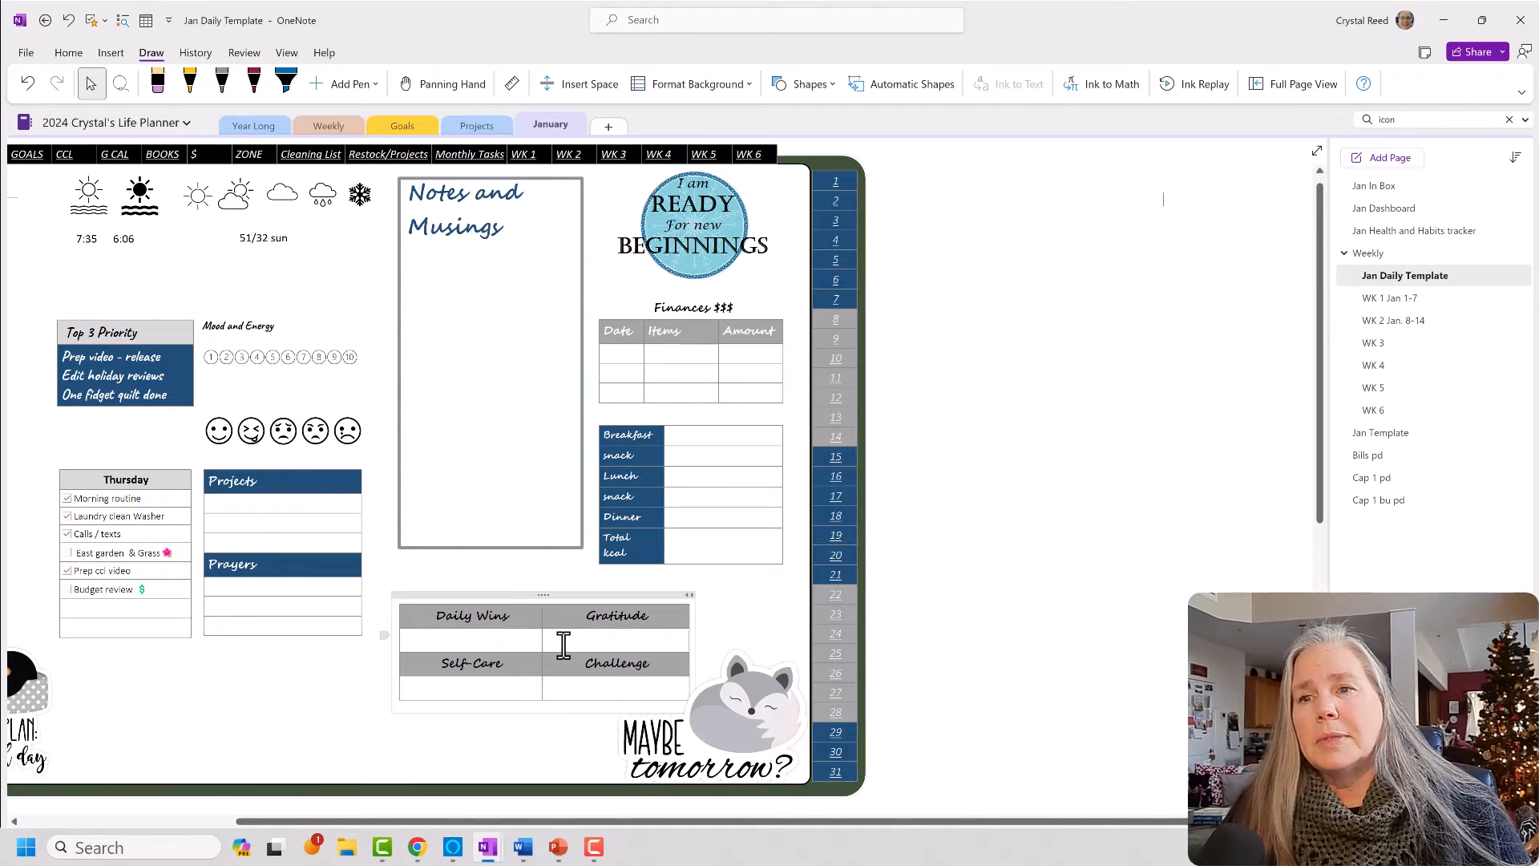
Insert a table with 2 columns and 4 rows, placed in the blank area beside the planner page in a widened container.
click(145, 20)
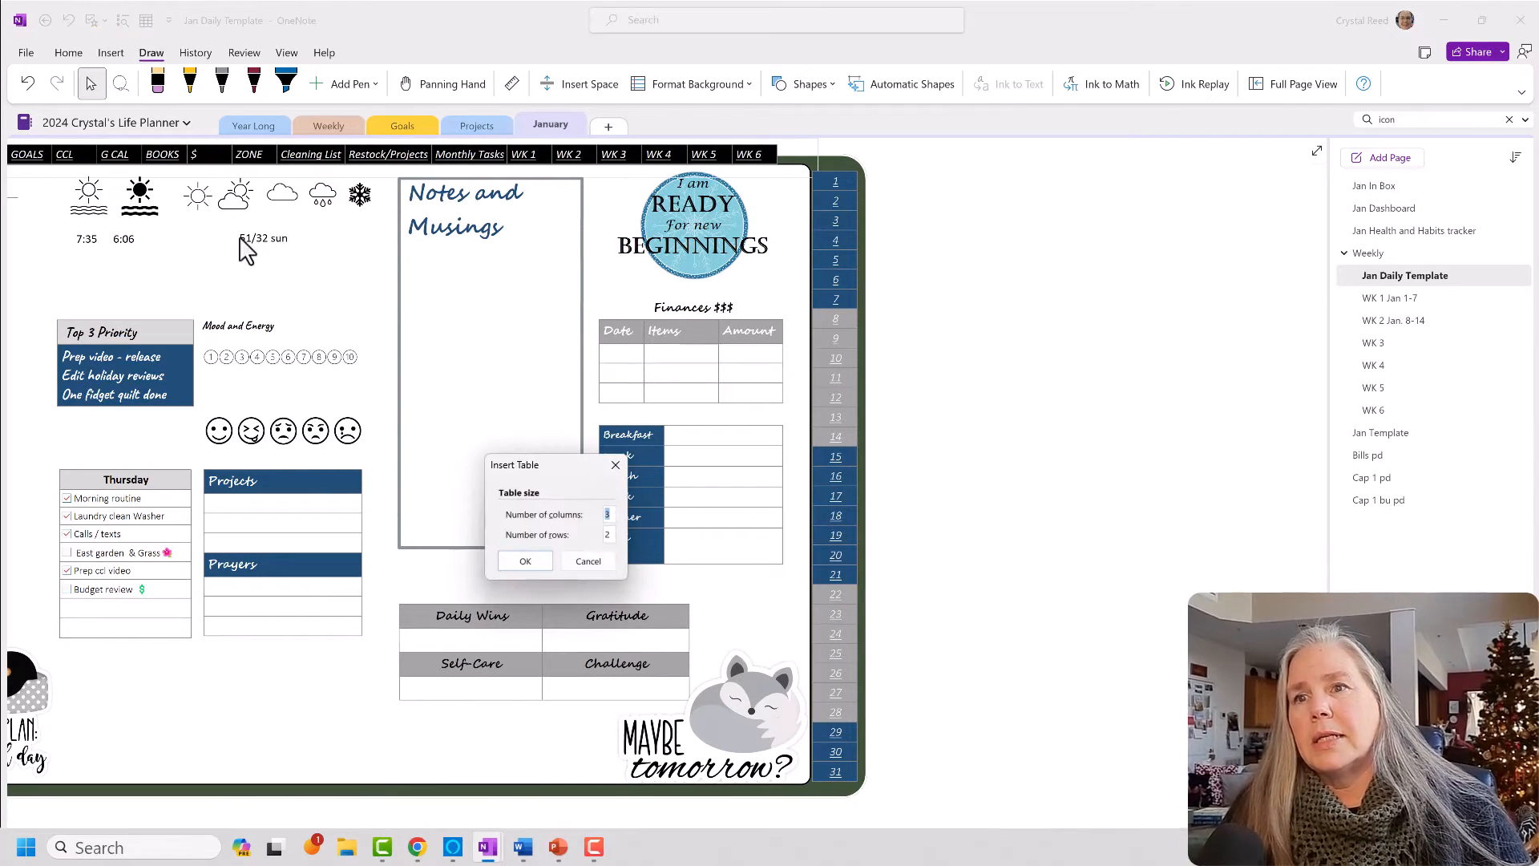
text(2)
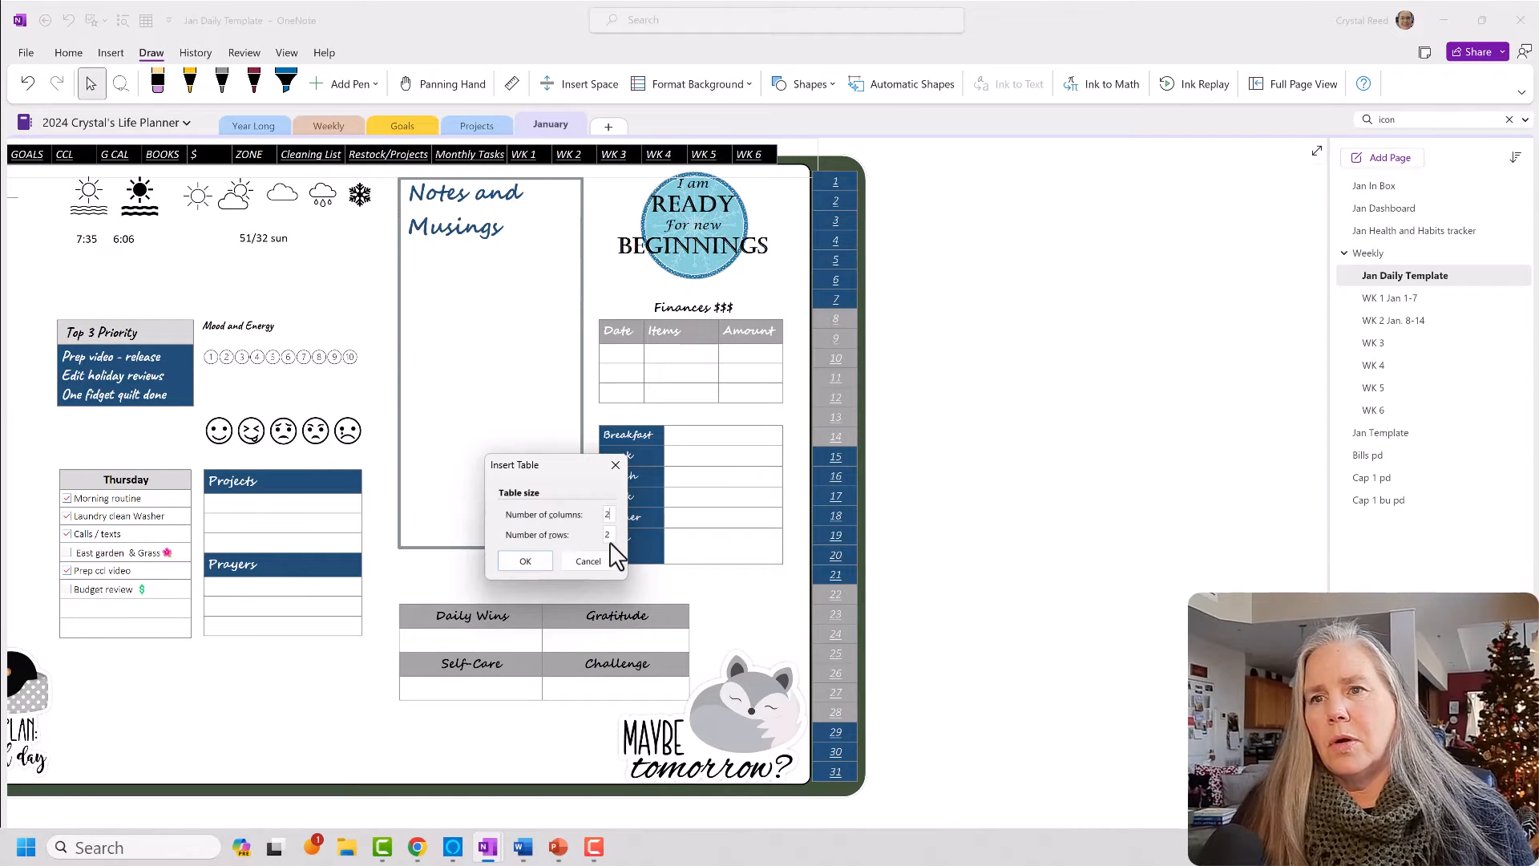
text(4)
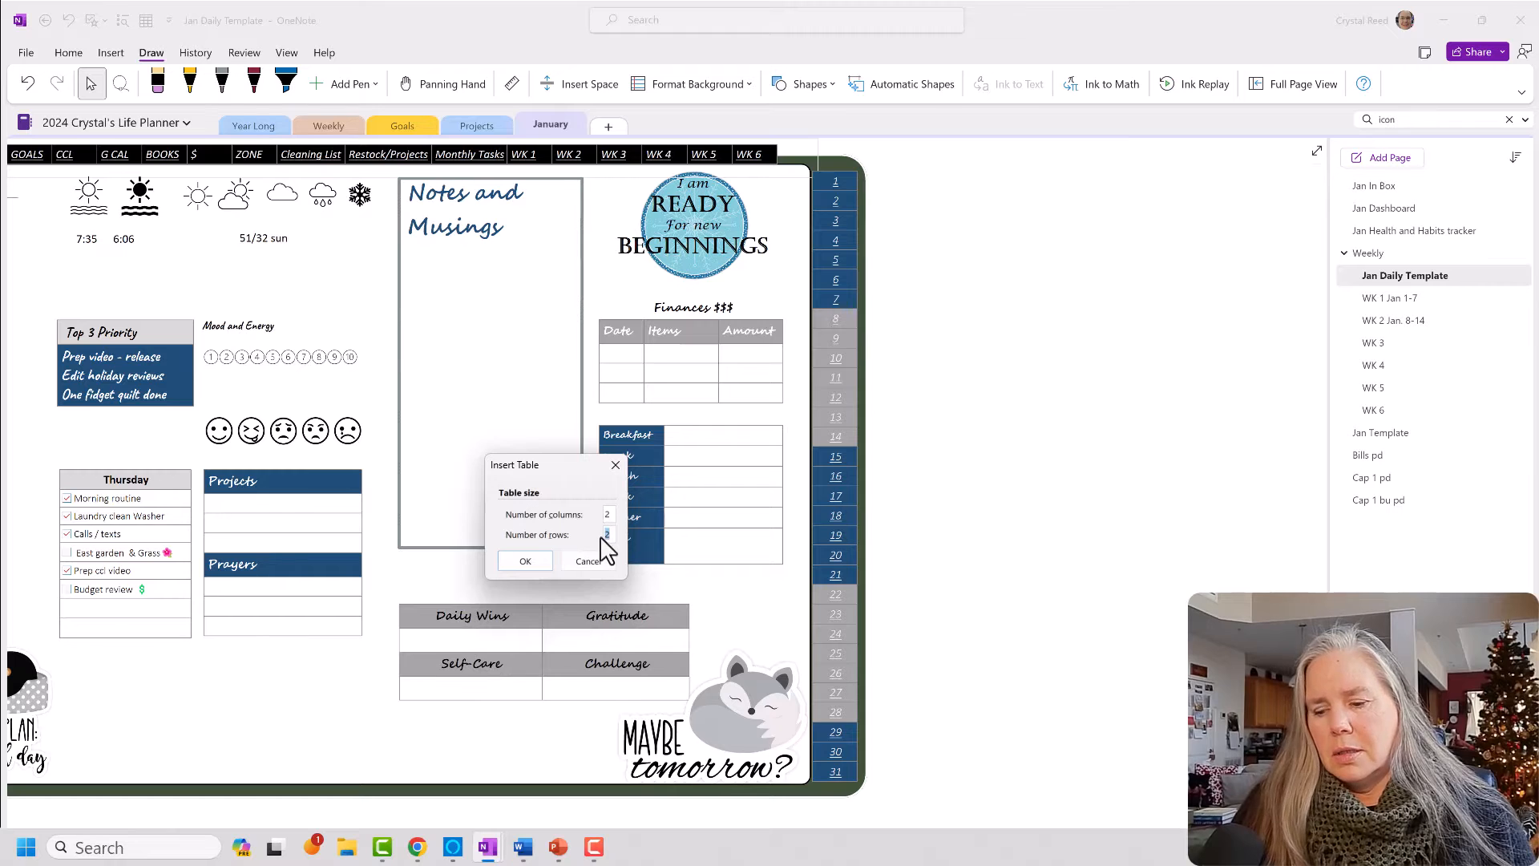
click(526, 561)
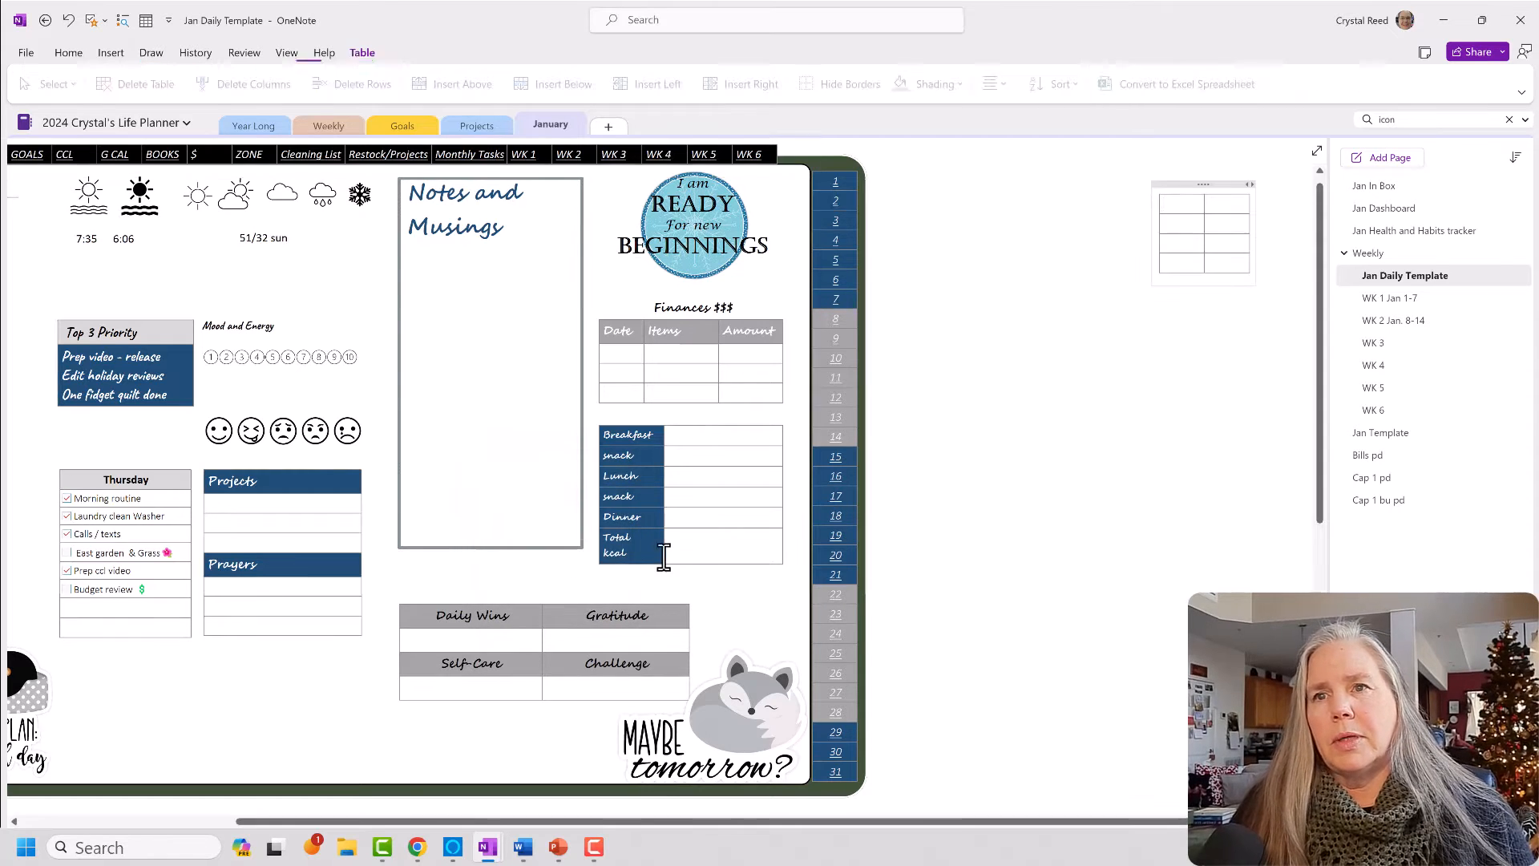
drag(1202, 184, 986, 196)
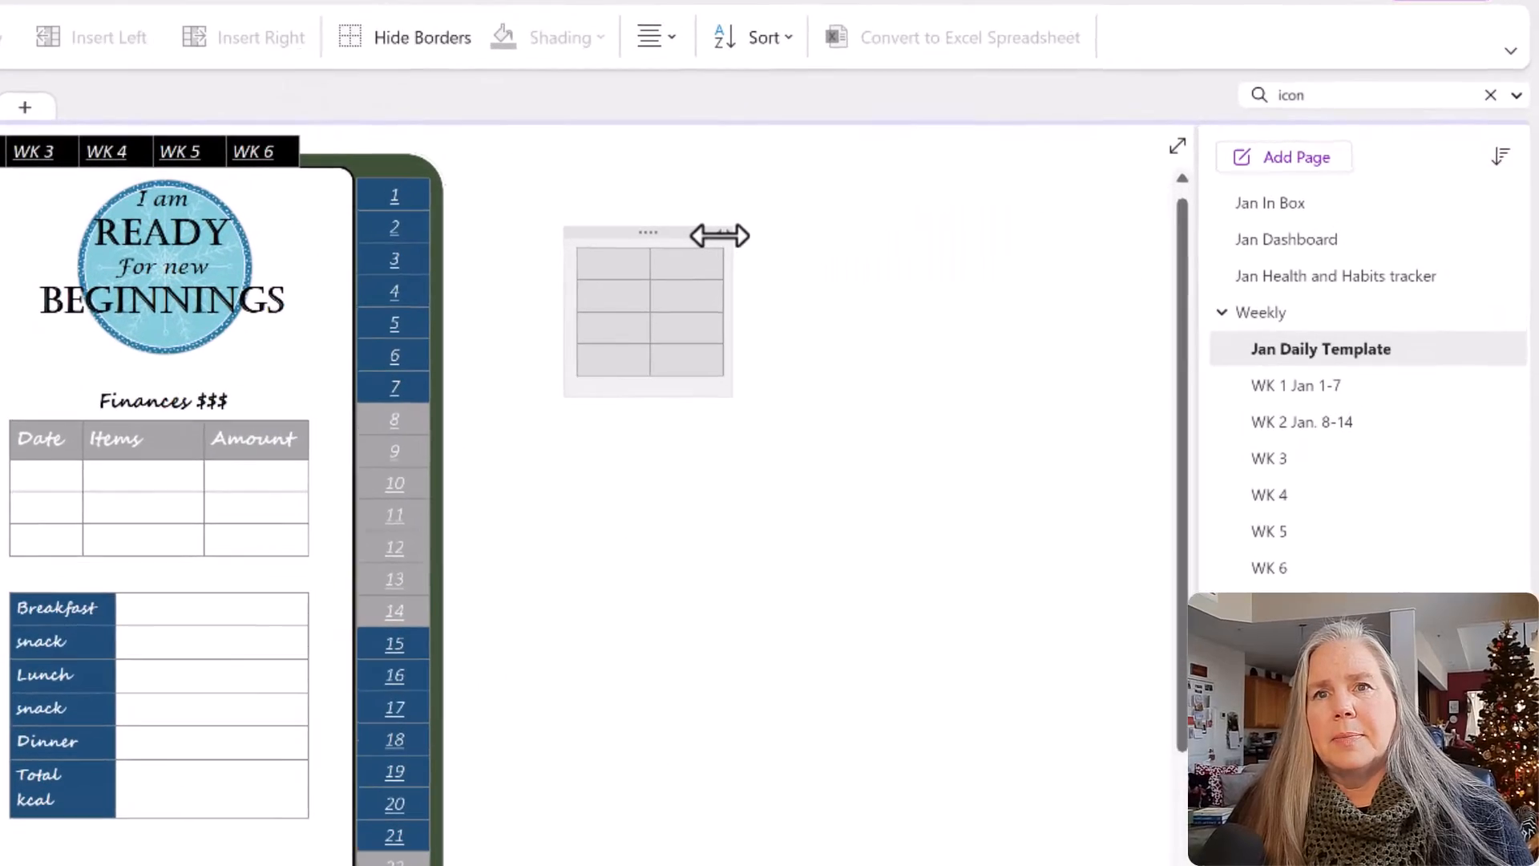
drag(719, 236, 986, 240)
Enter "Daily Wins" and "Gratitude" in the new table's first row and widen both columns to fill the container.
click(625, 269)
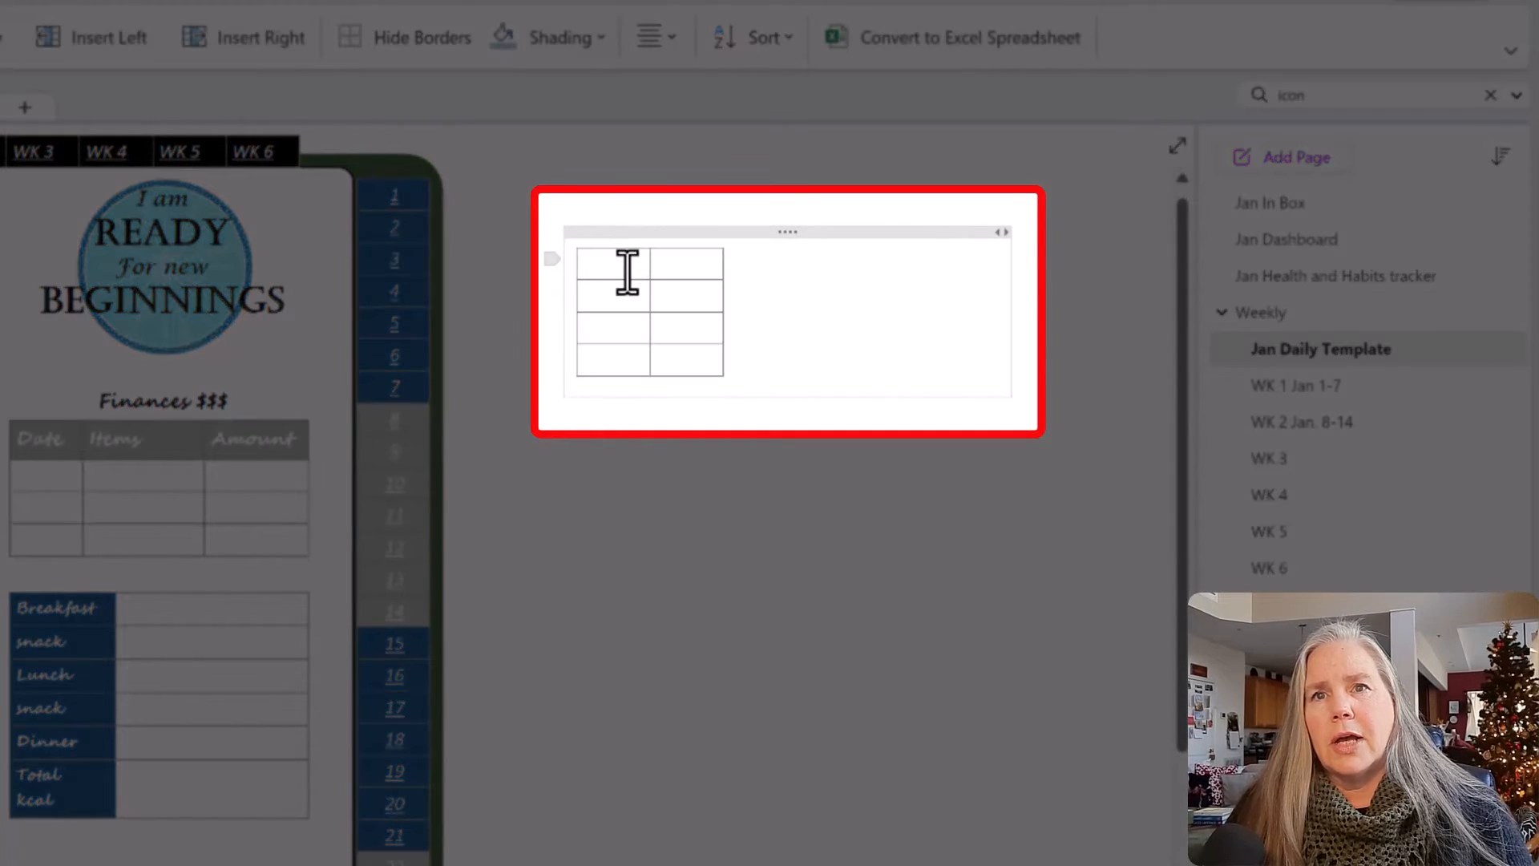
text(Daily)
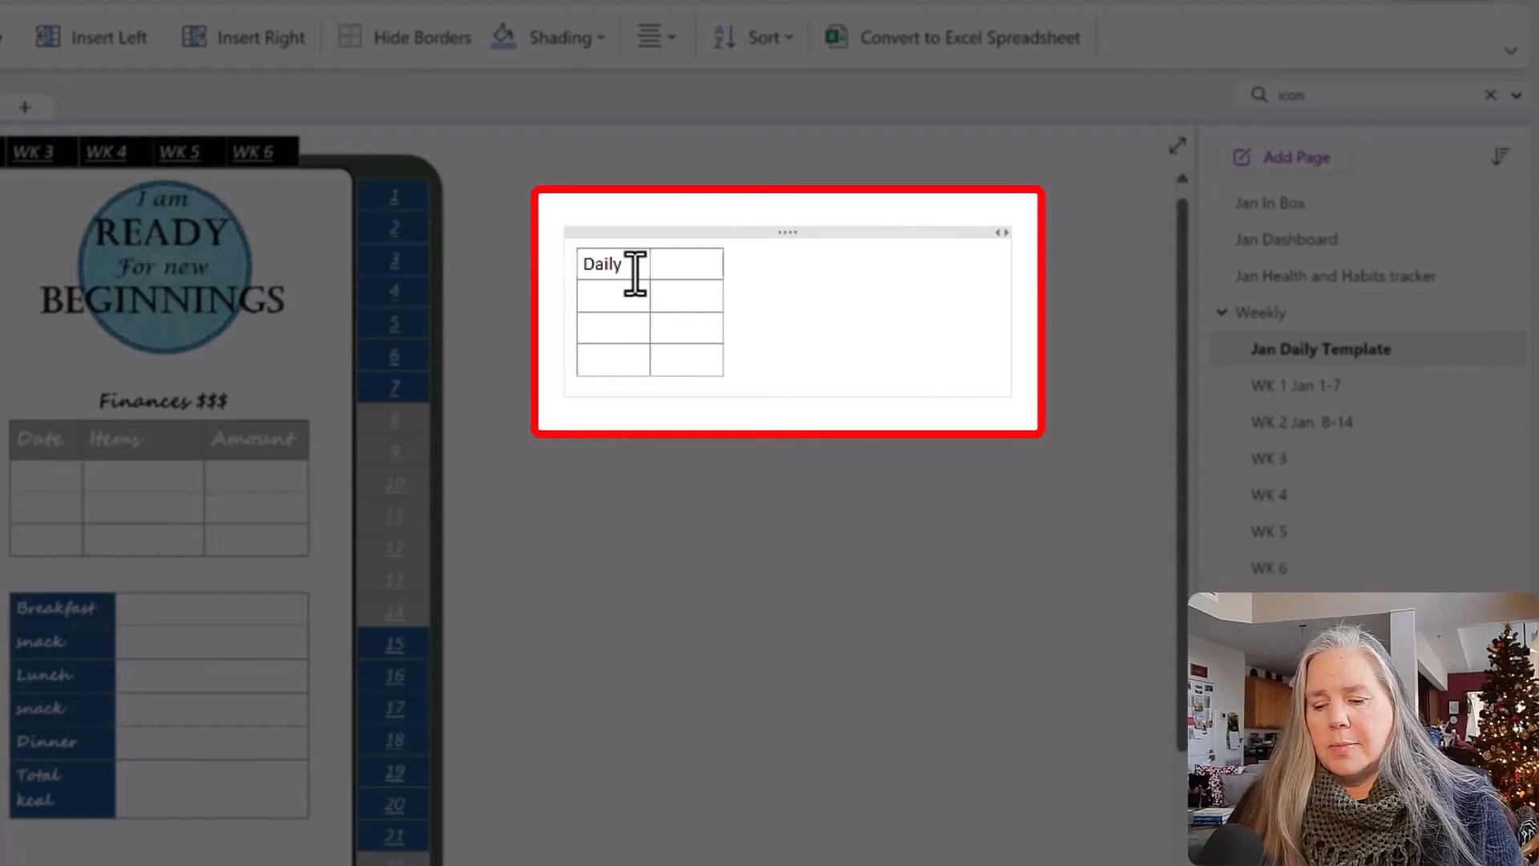
text( Wins)
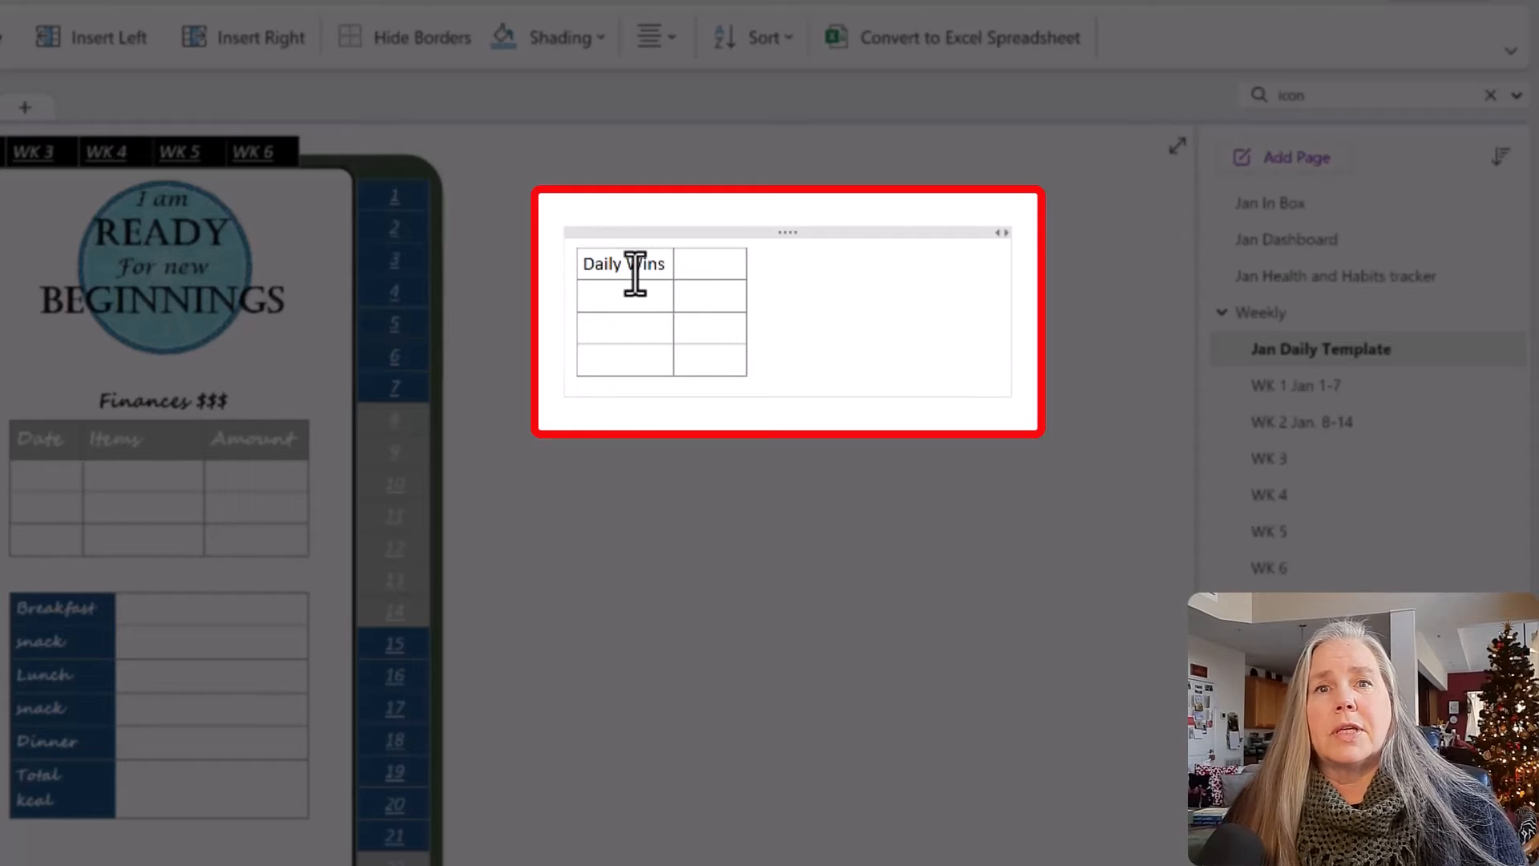
click(716, 266)
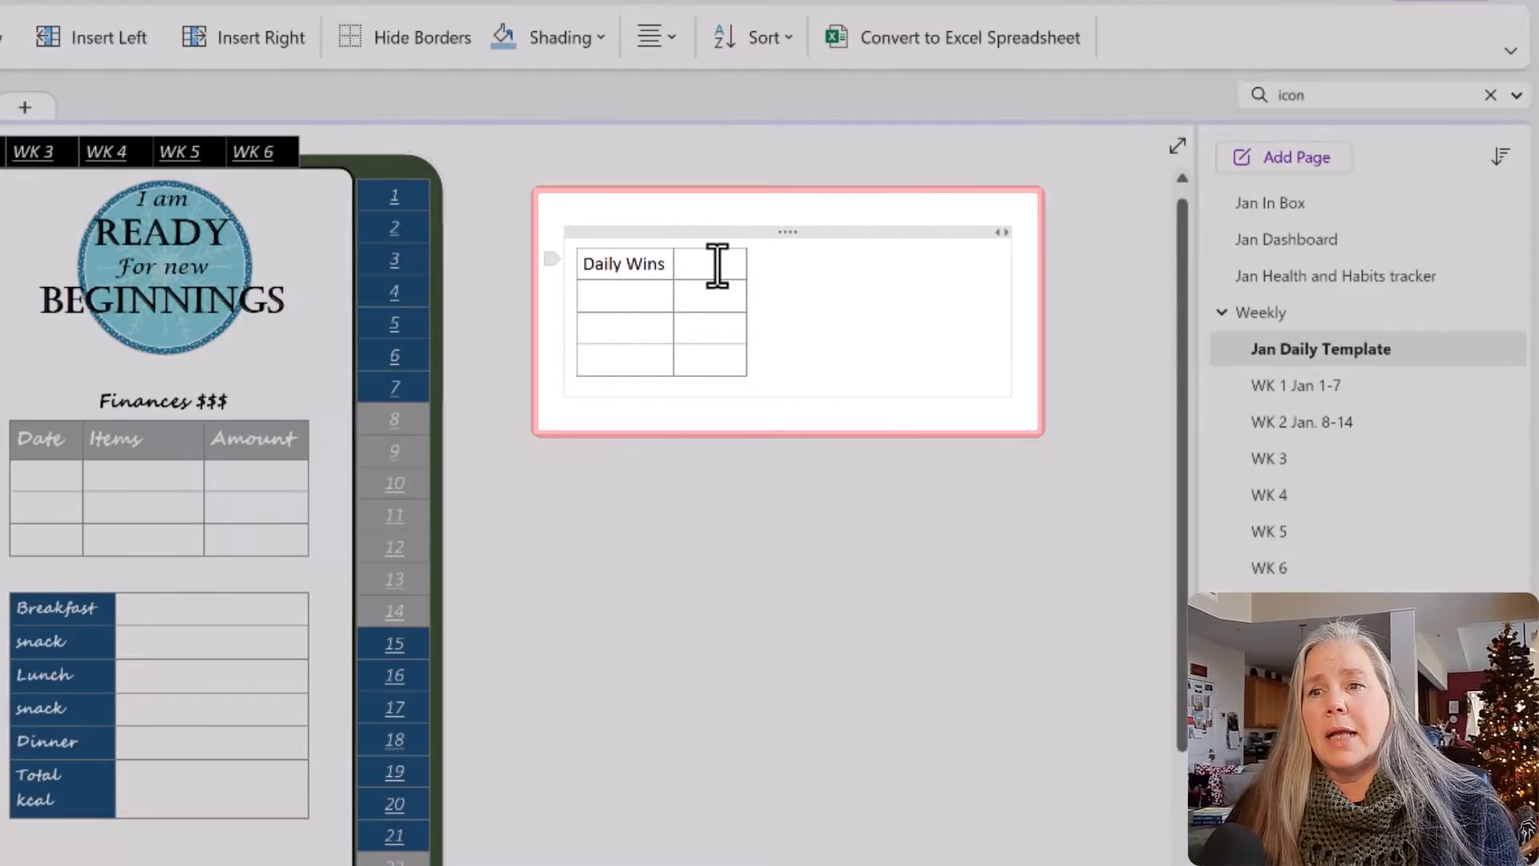
text(Gra)
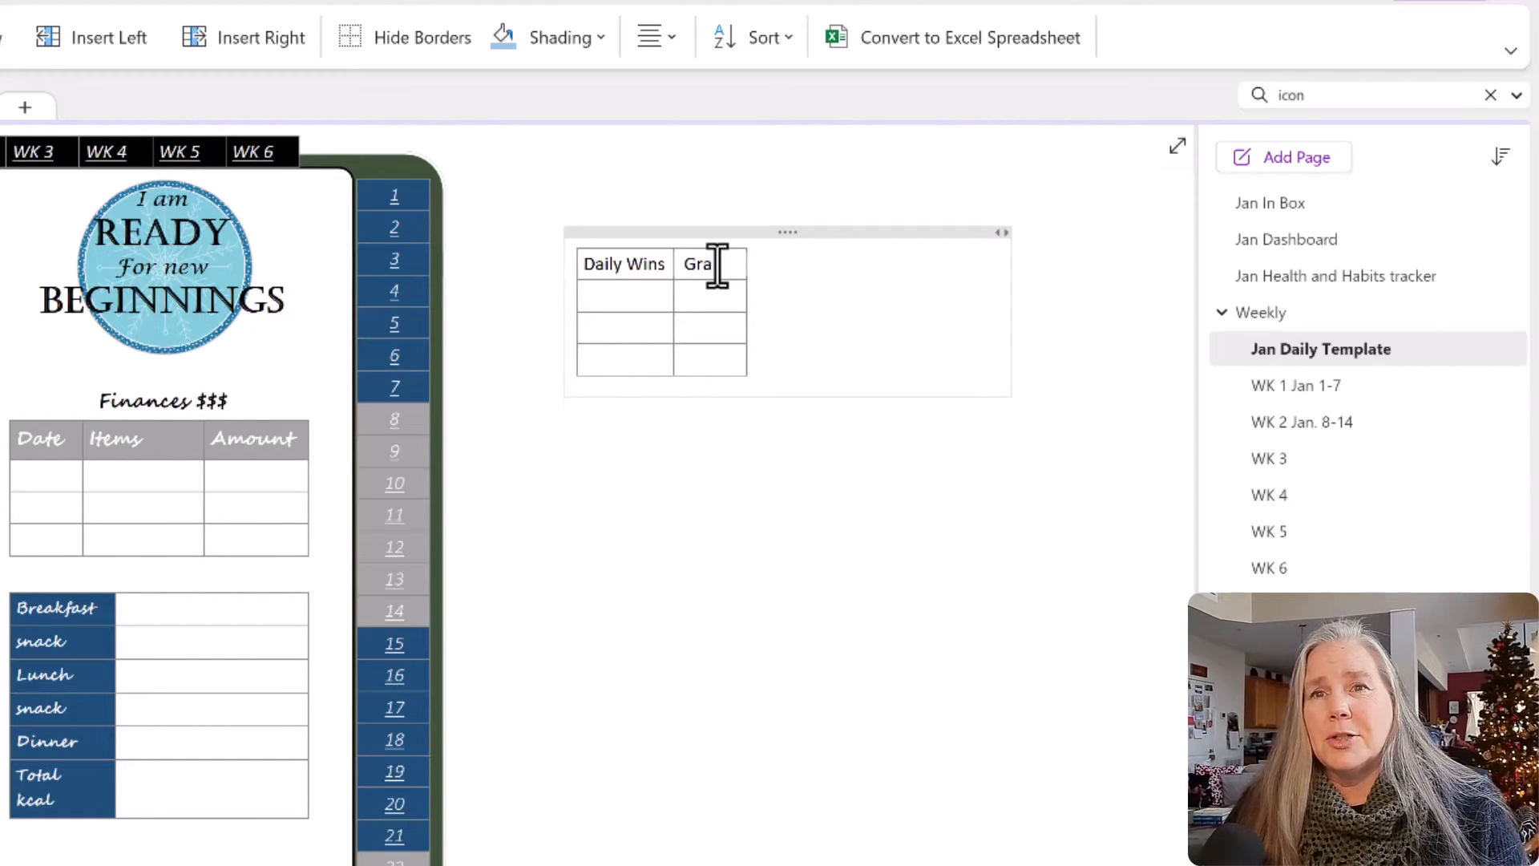
text(titude)
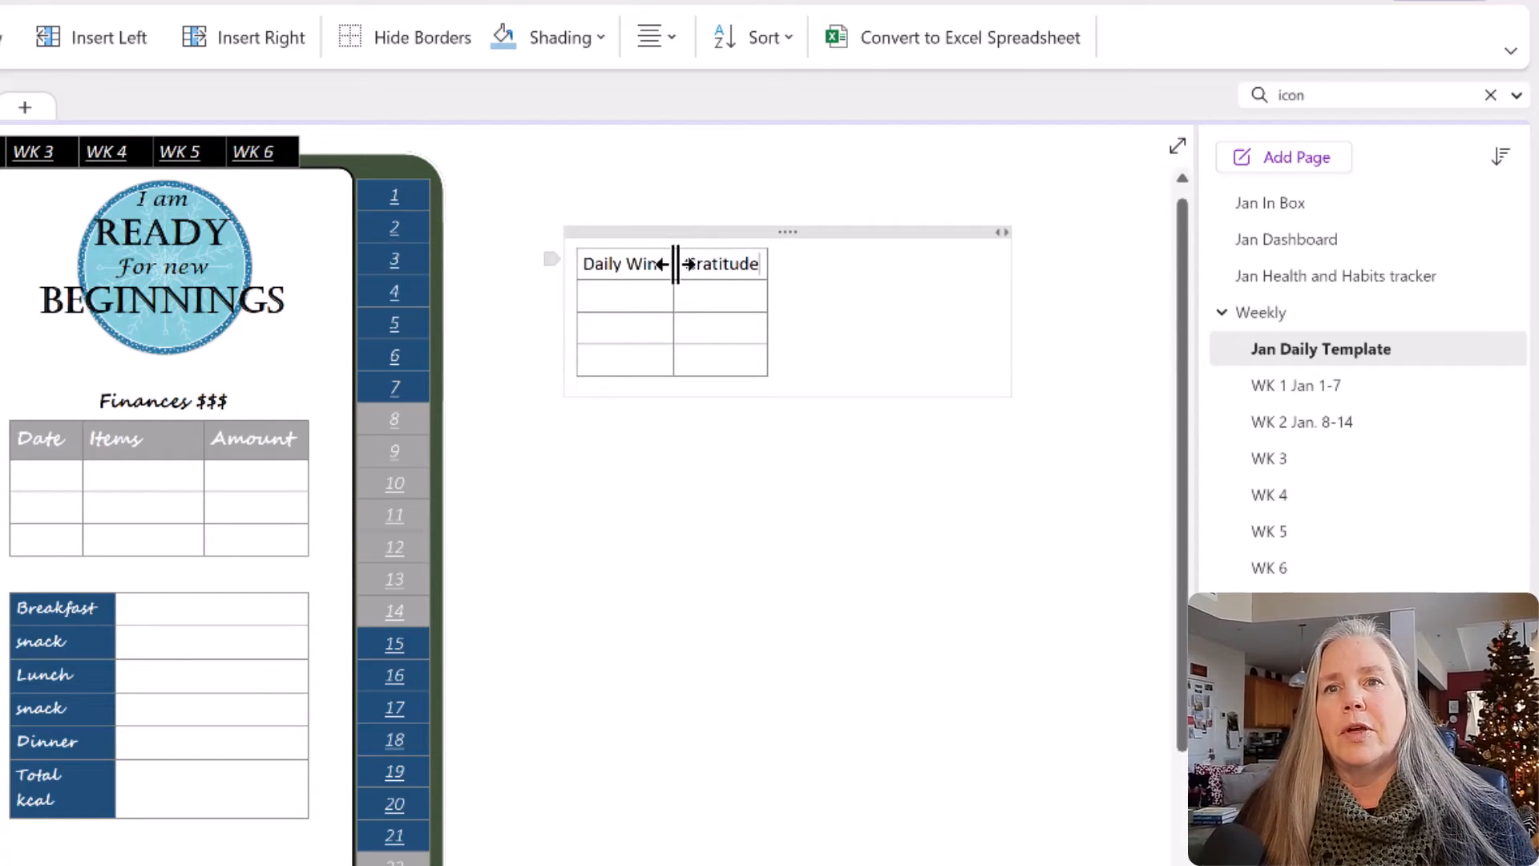
drag(674, 265, 789, 272)
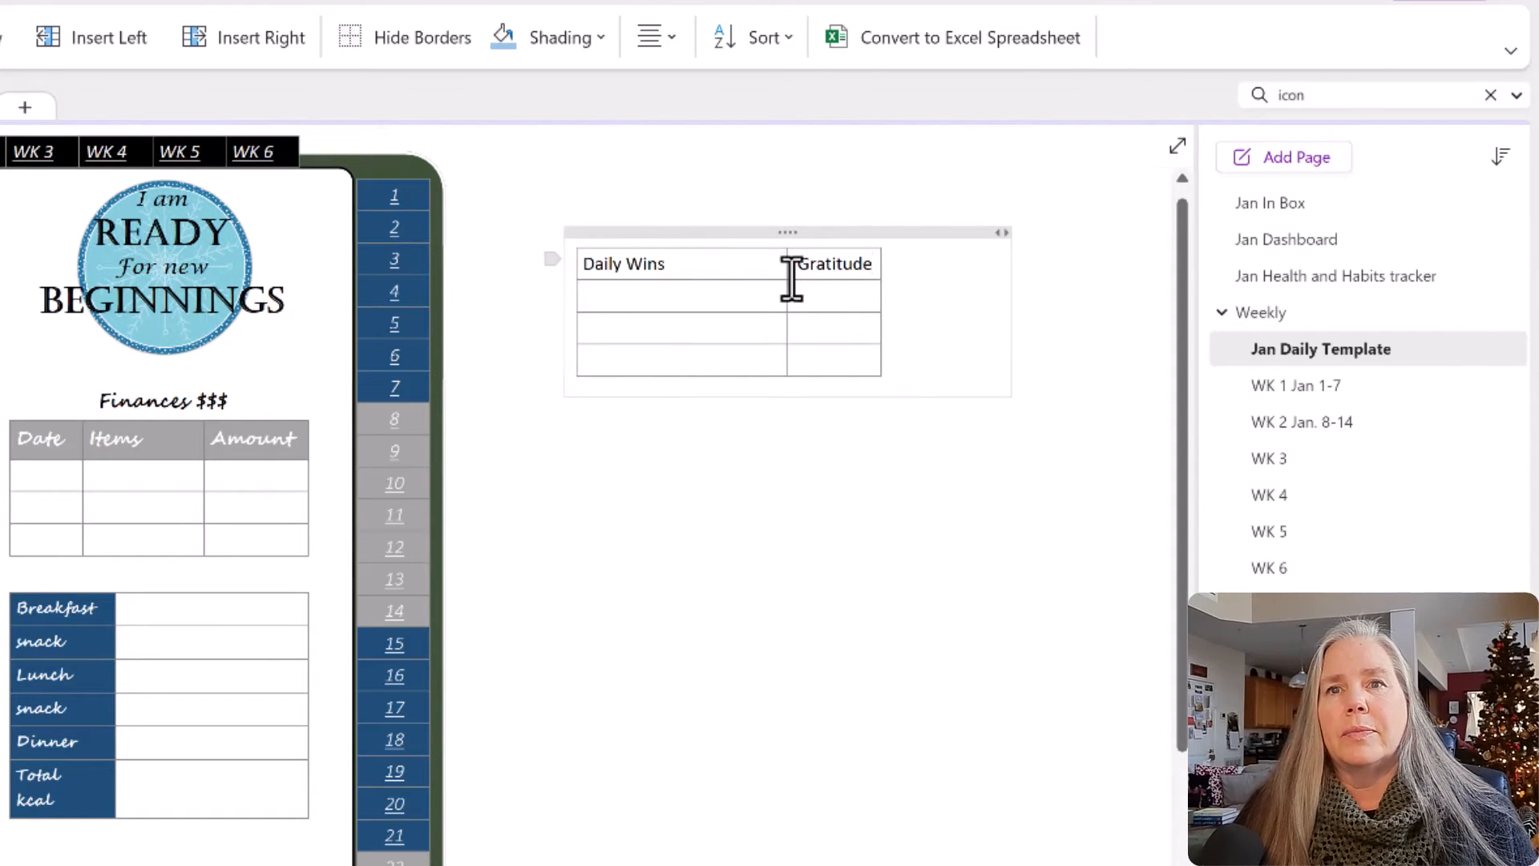
drag(880, 265, 1006, 263)
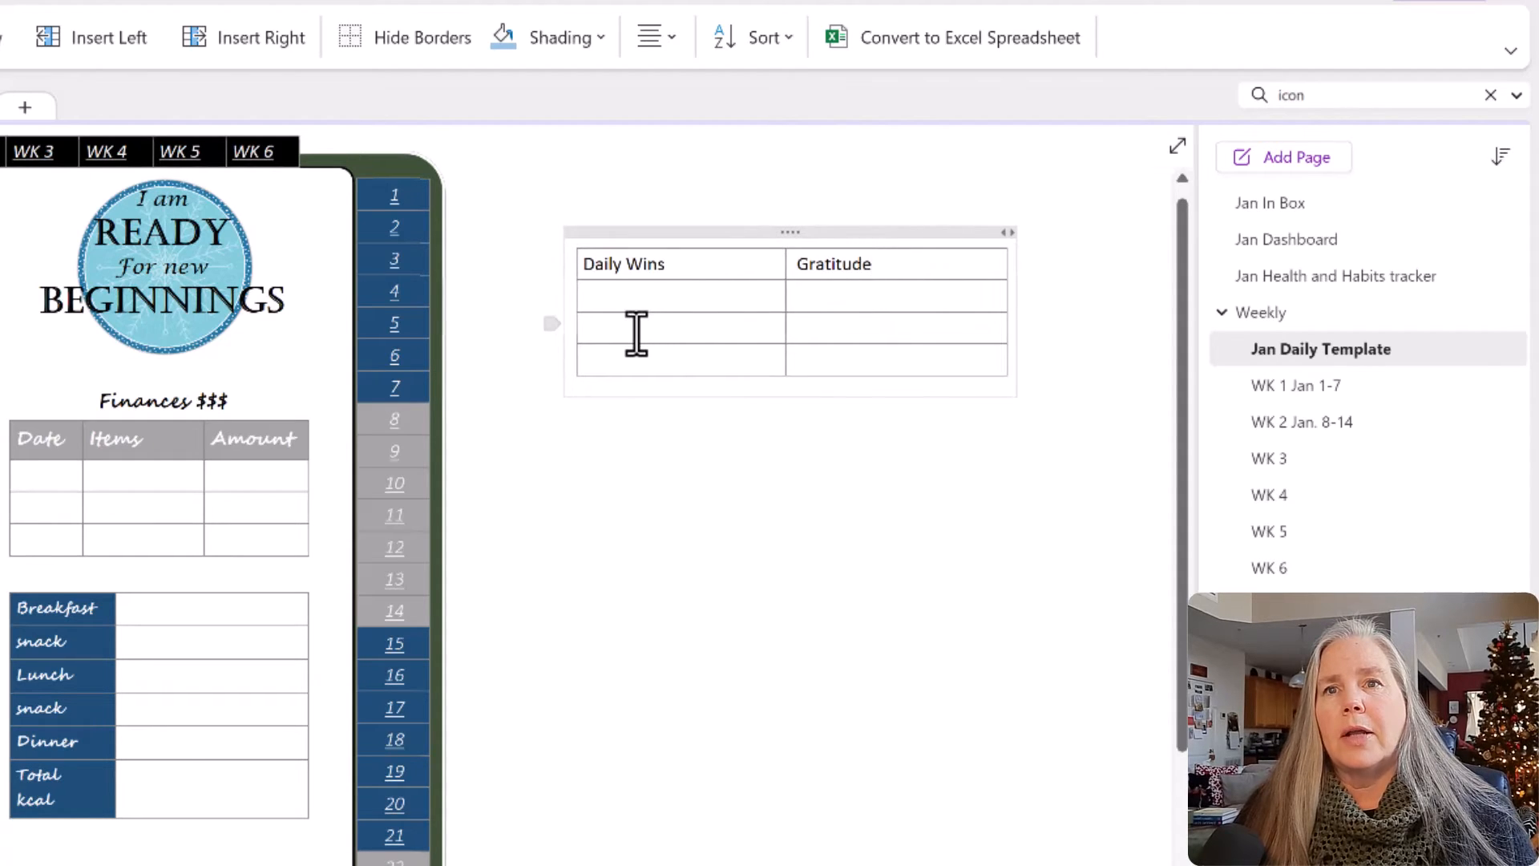
Enter "Self - Care" and "Challenge" in the third row of the new table.
click(636, 330)
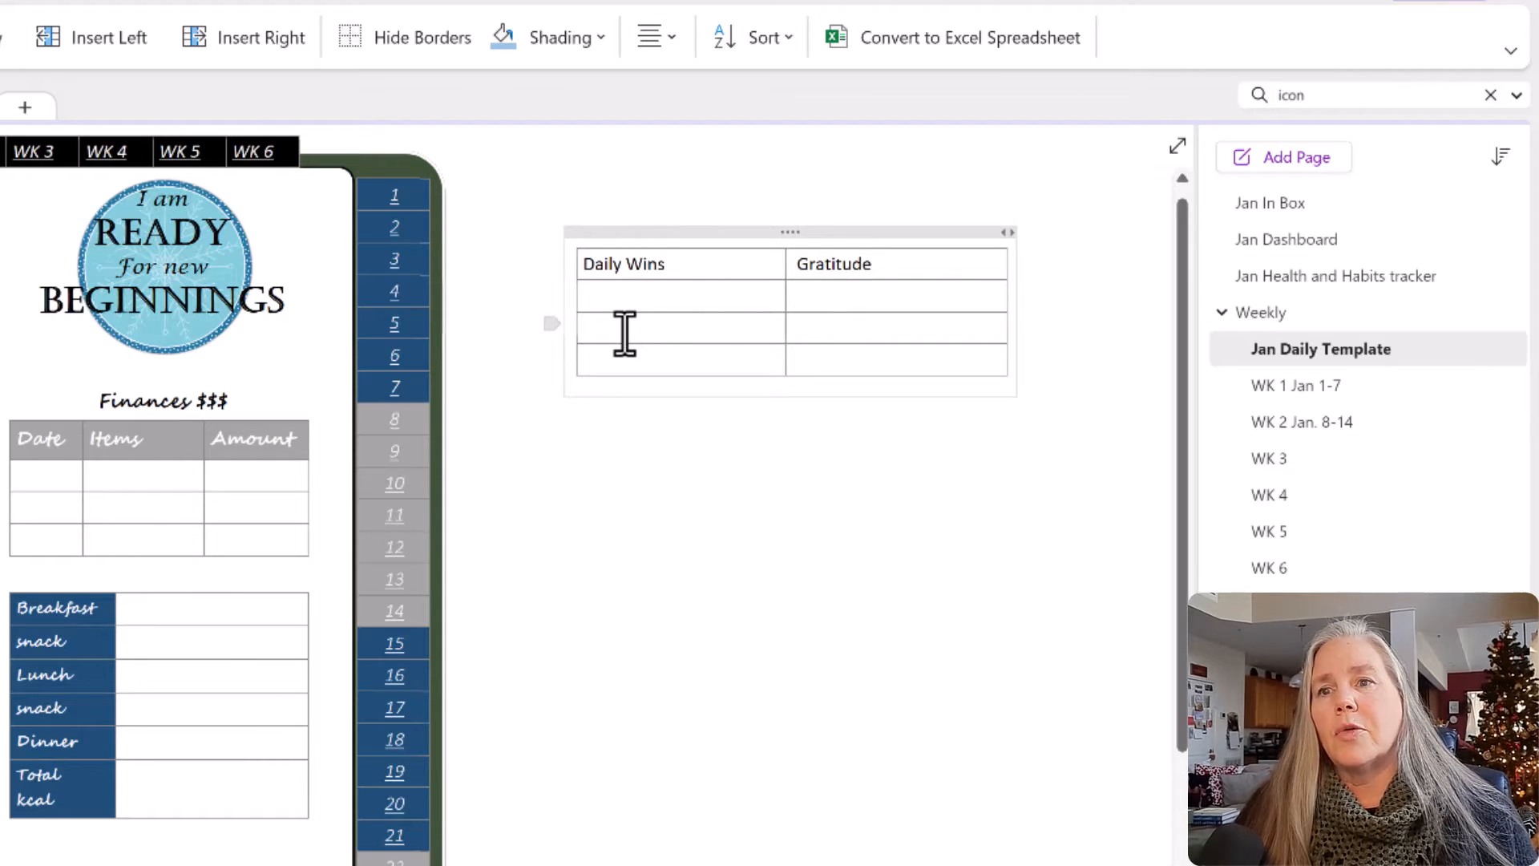
text(S)
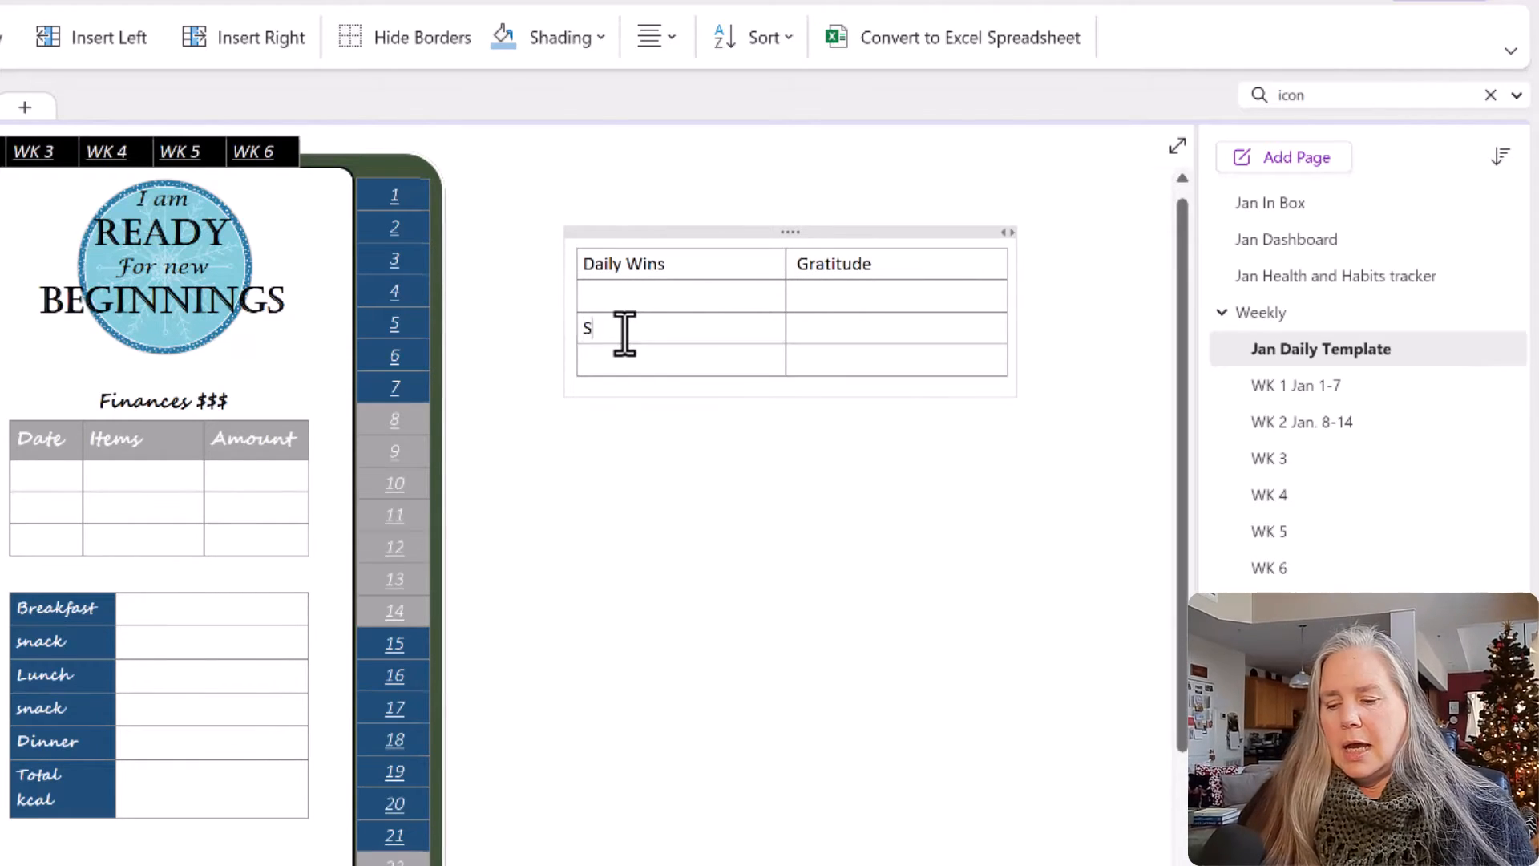
text(elf - Care)
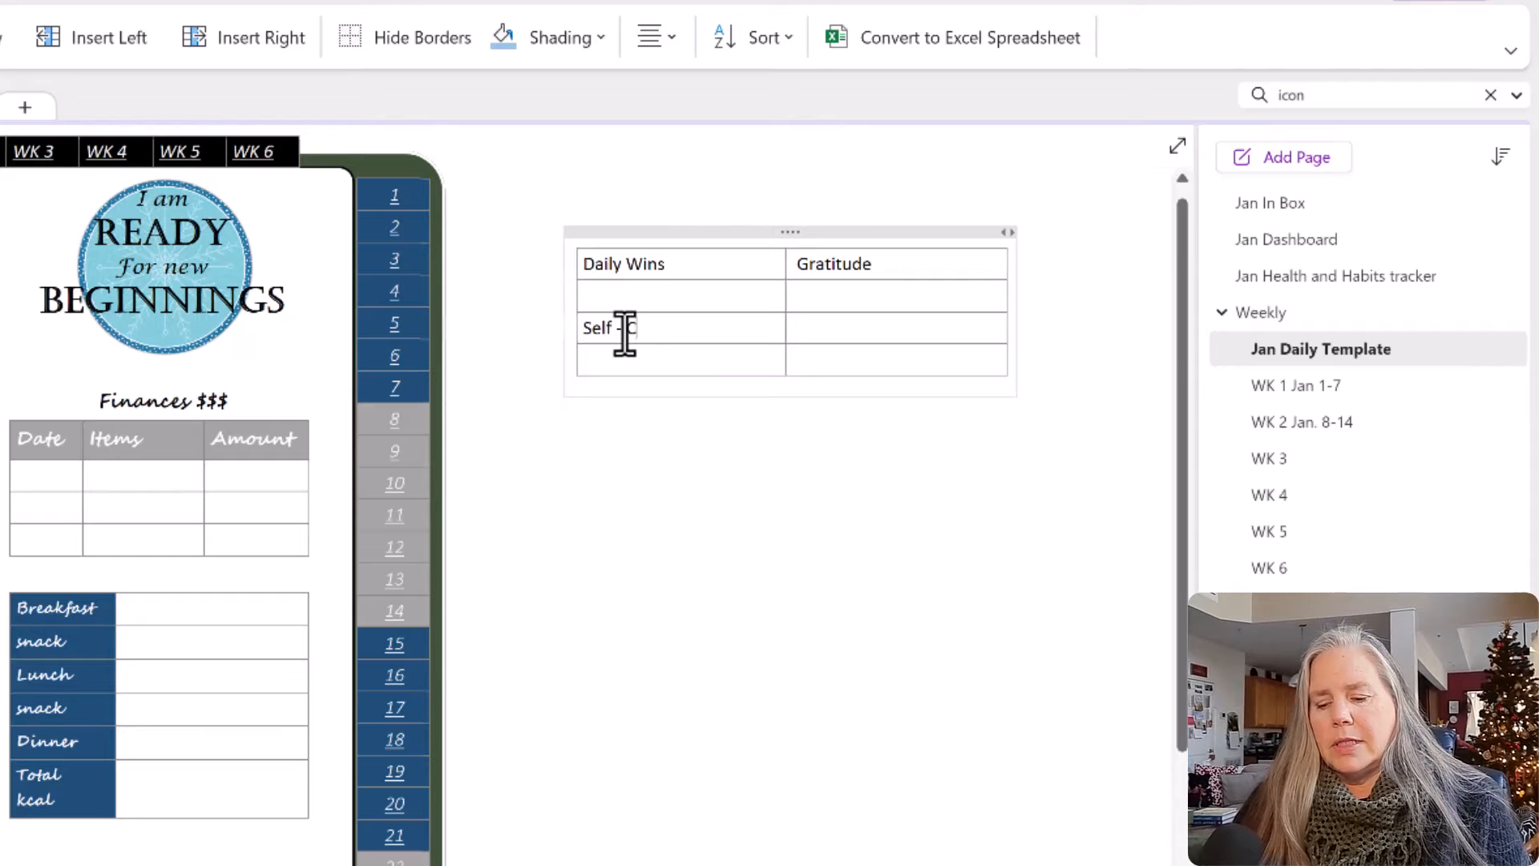
click(806, 330)
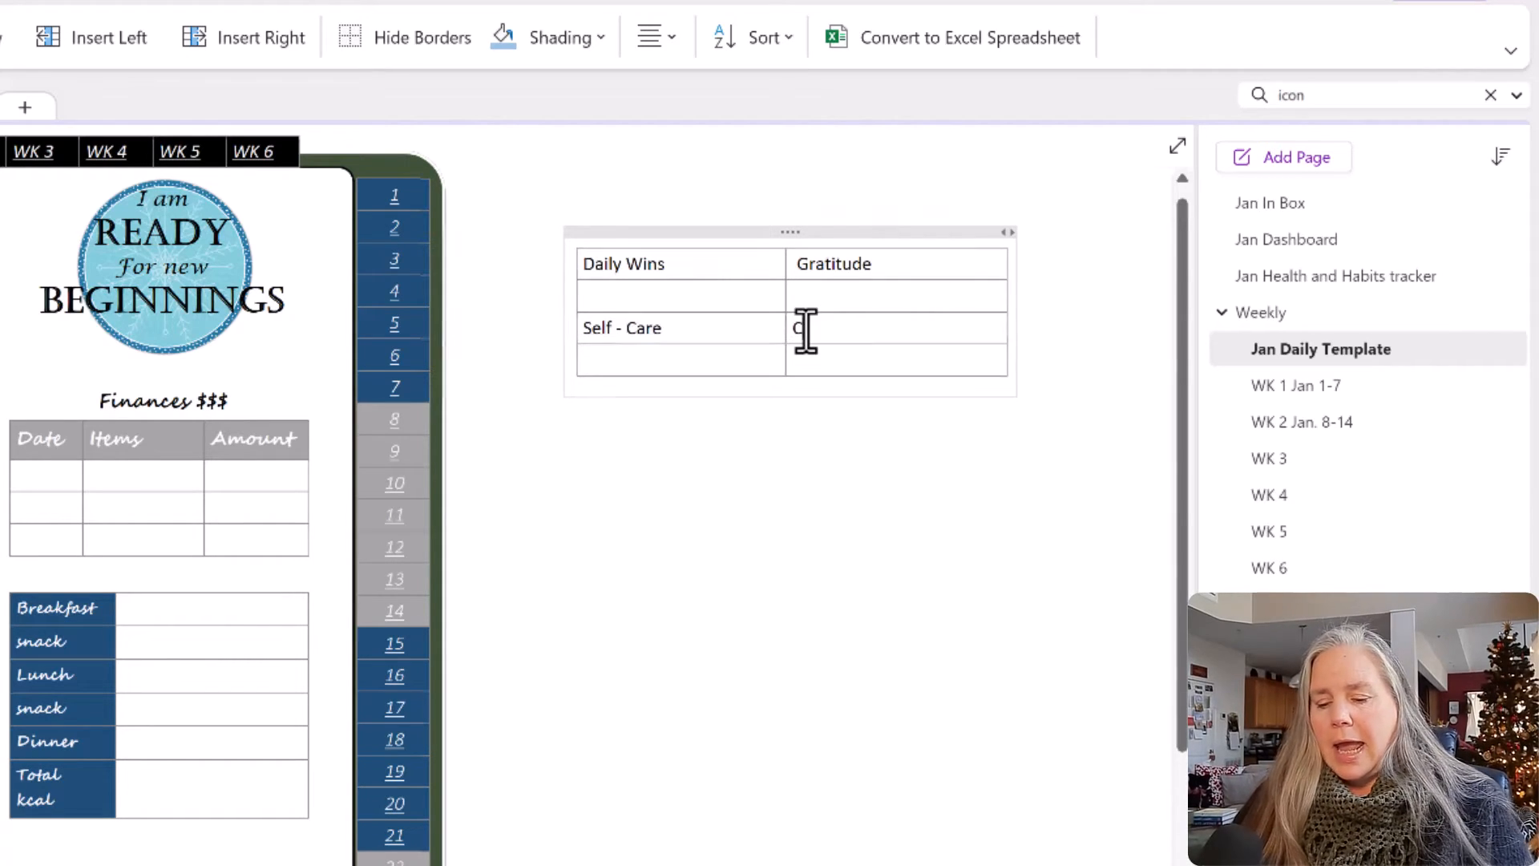
text(Challenge)
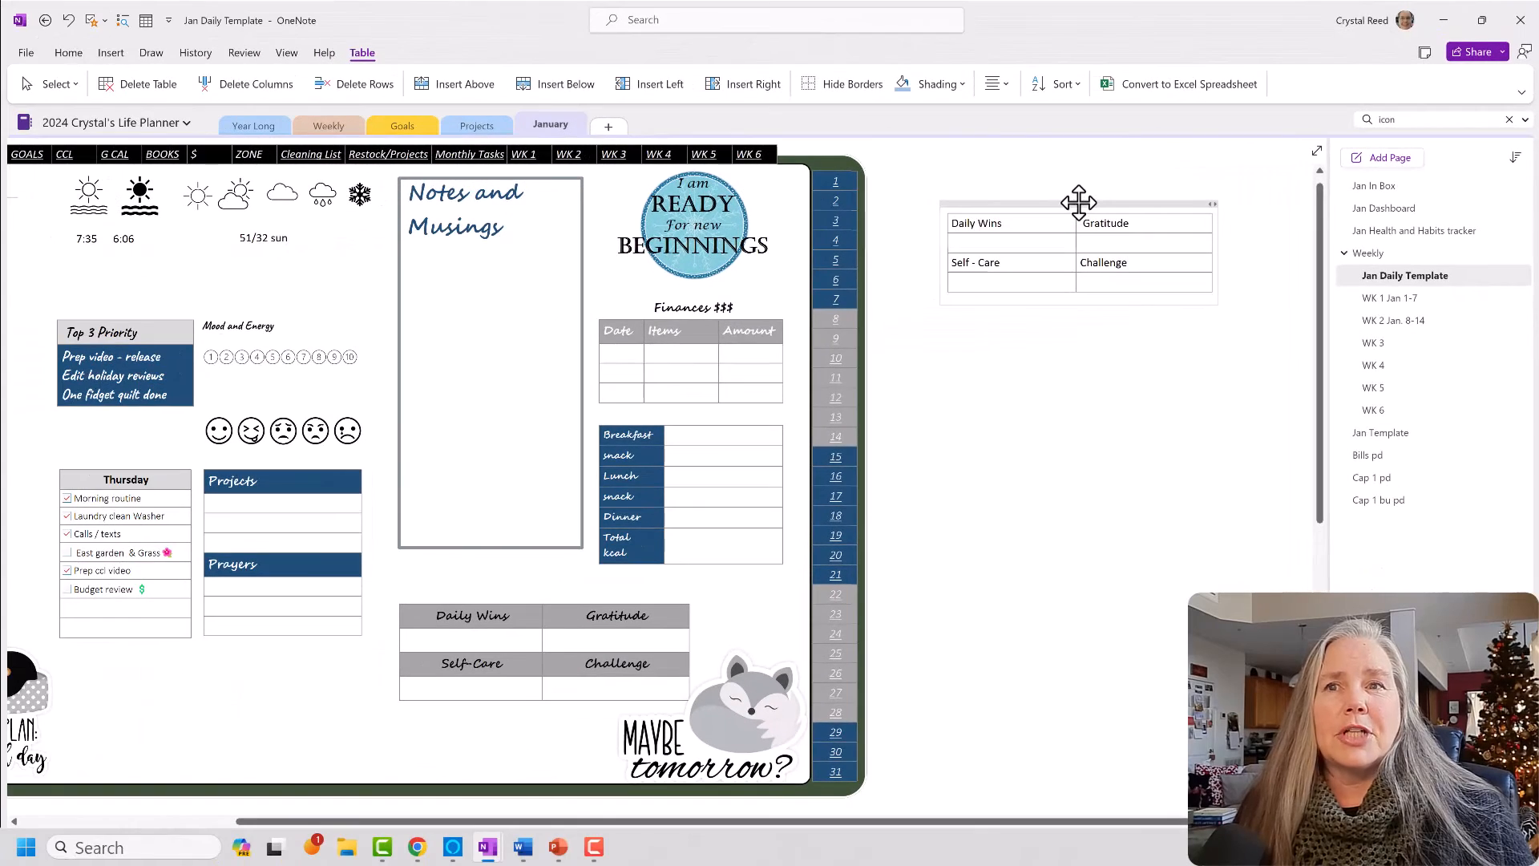
Move the new table lower in the blank area, roughly level with the planner page's existing Daily Wins table.
drag(954, 217, 350, 704)
drag(607, 589, 1070, 553)
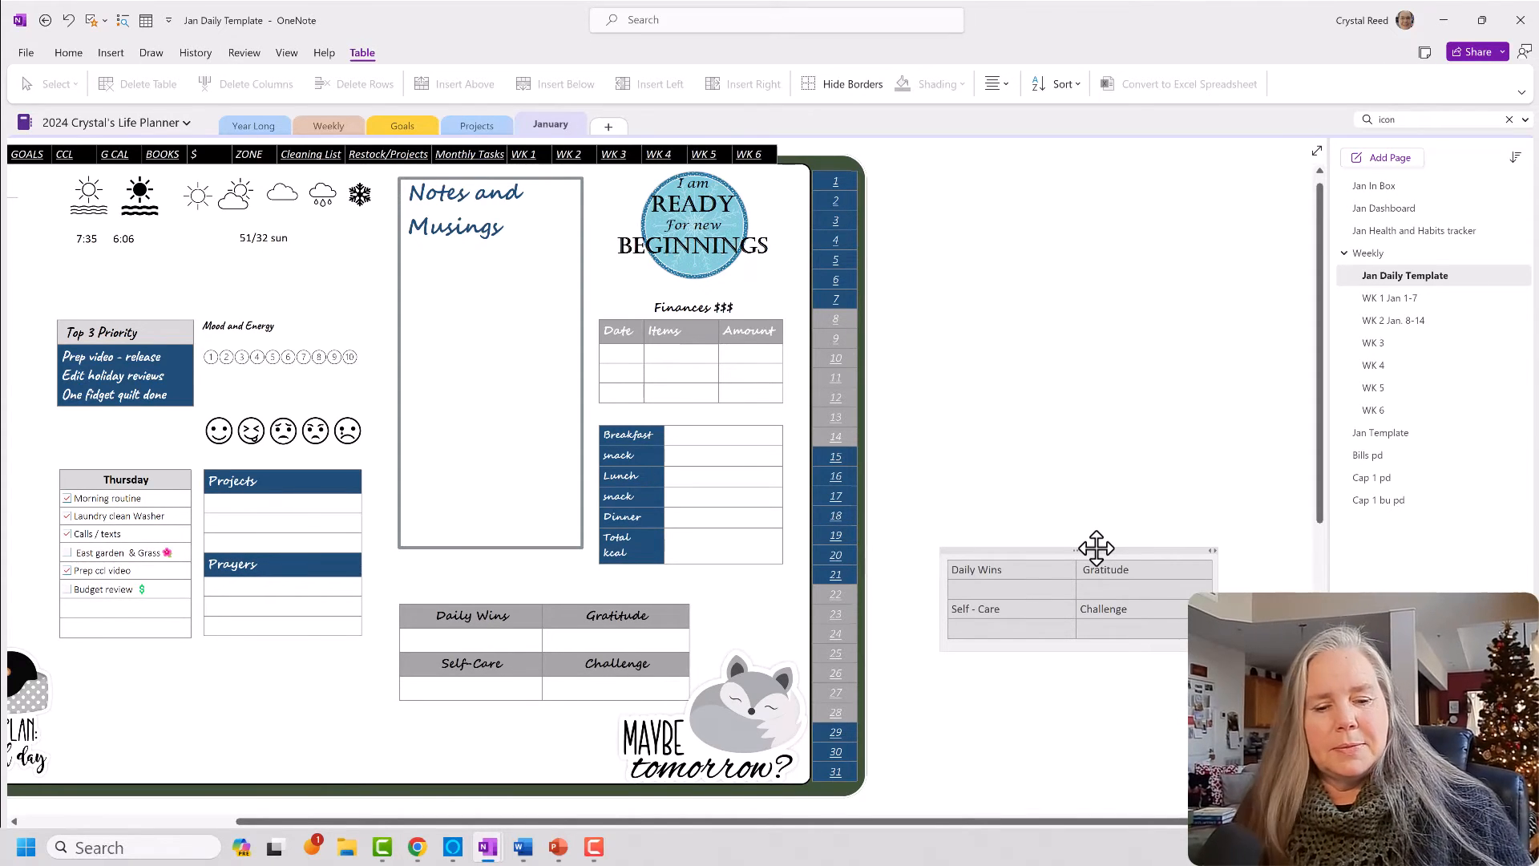
Delete the new Daily Wins practice table and move the "I am READY For new BEGINNINGS" text off its round sticker into the blank area.
key(Delete)
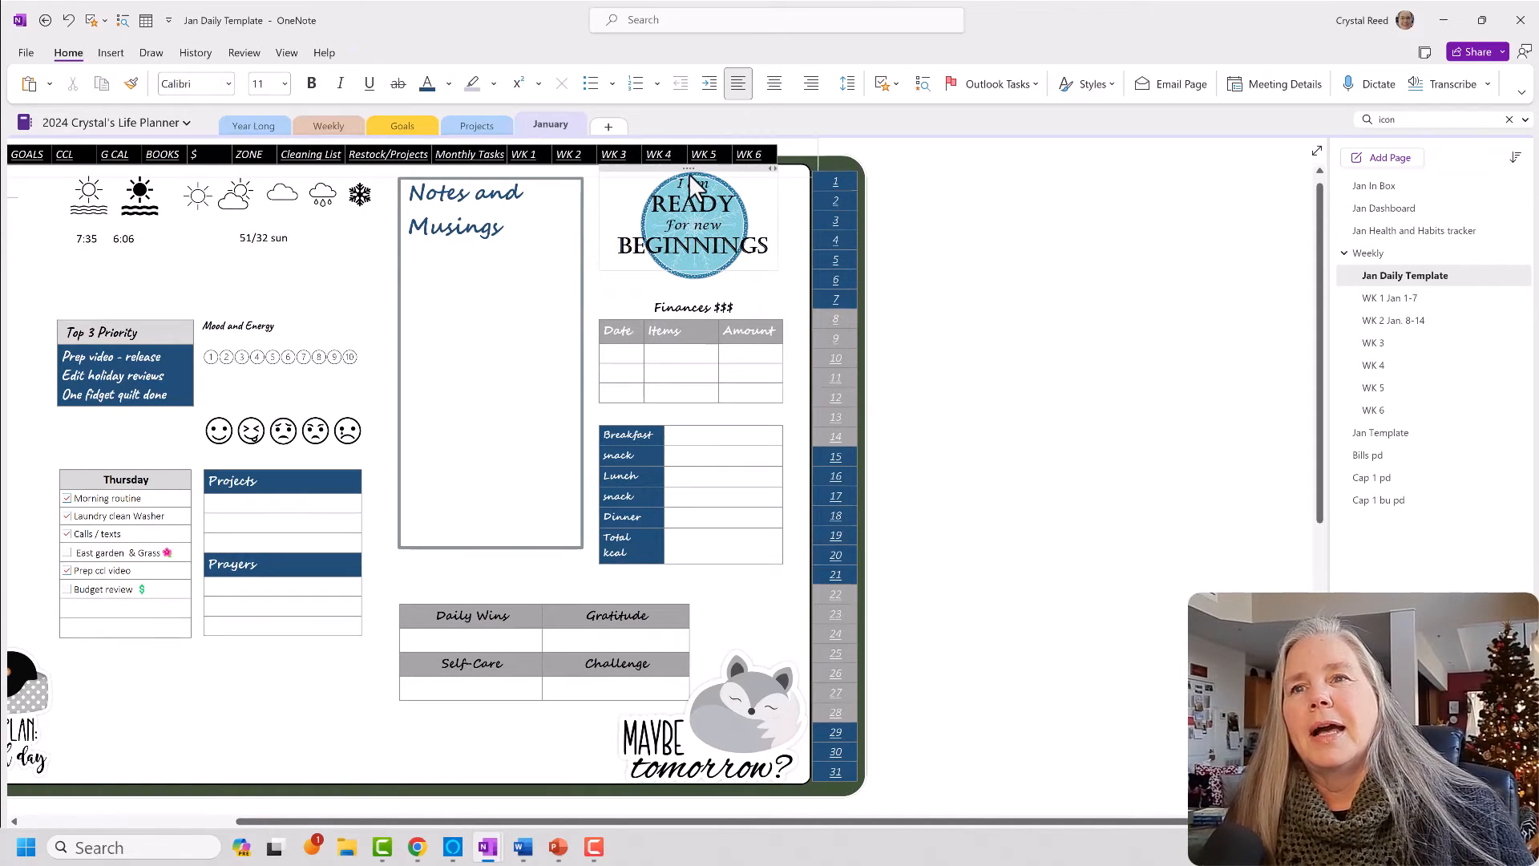
drag(744, 164, 1082, 178)
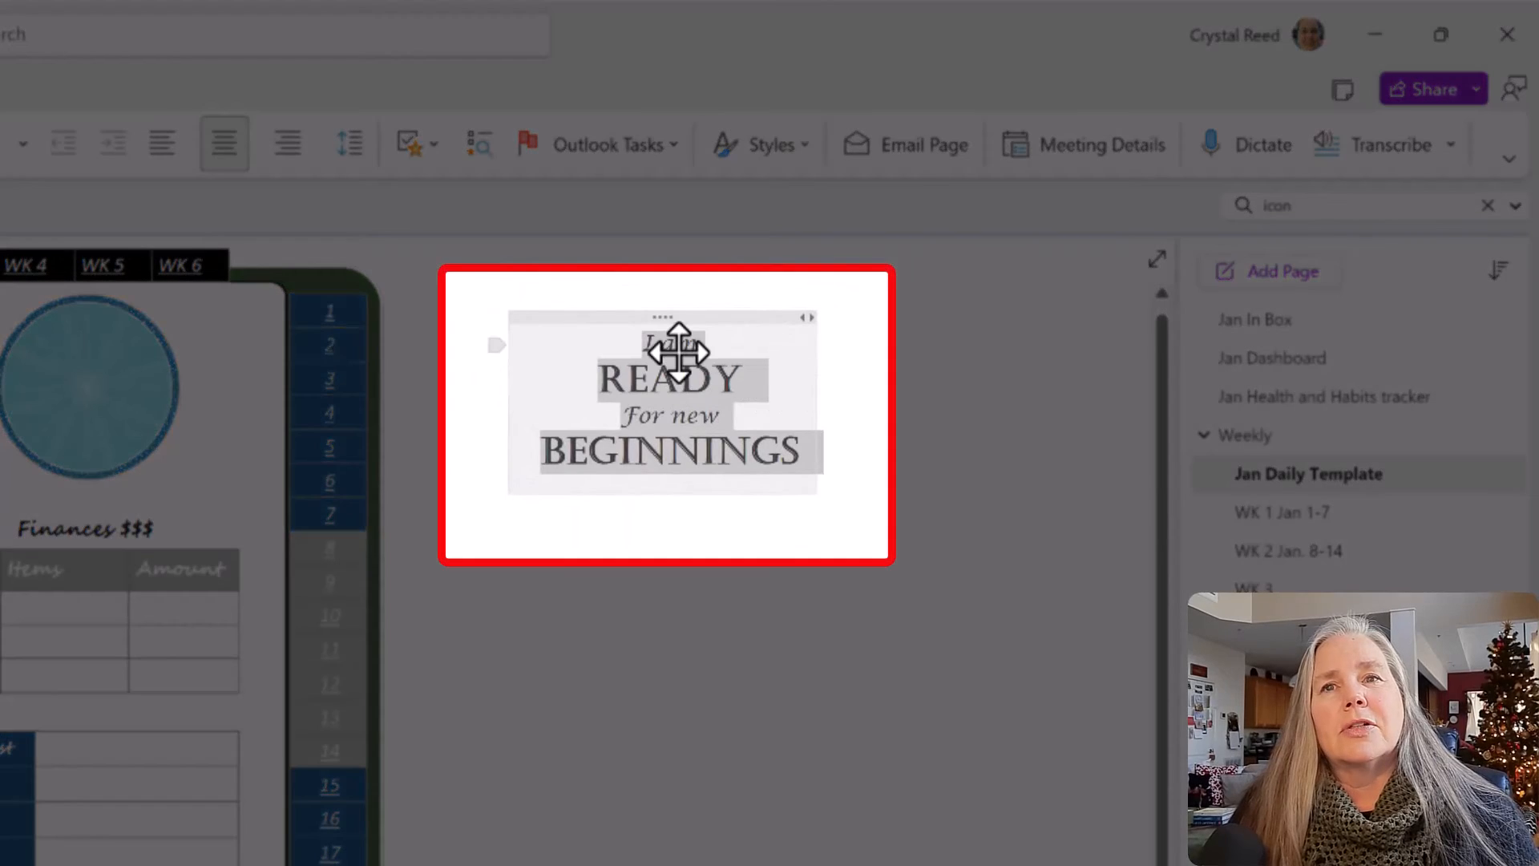
click(690, 354)
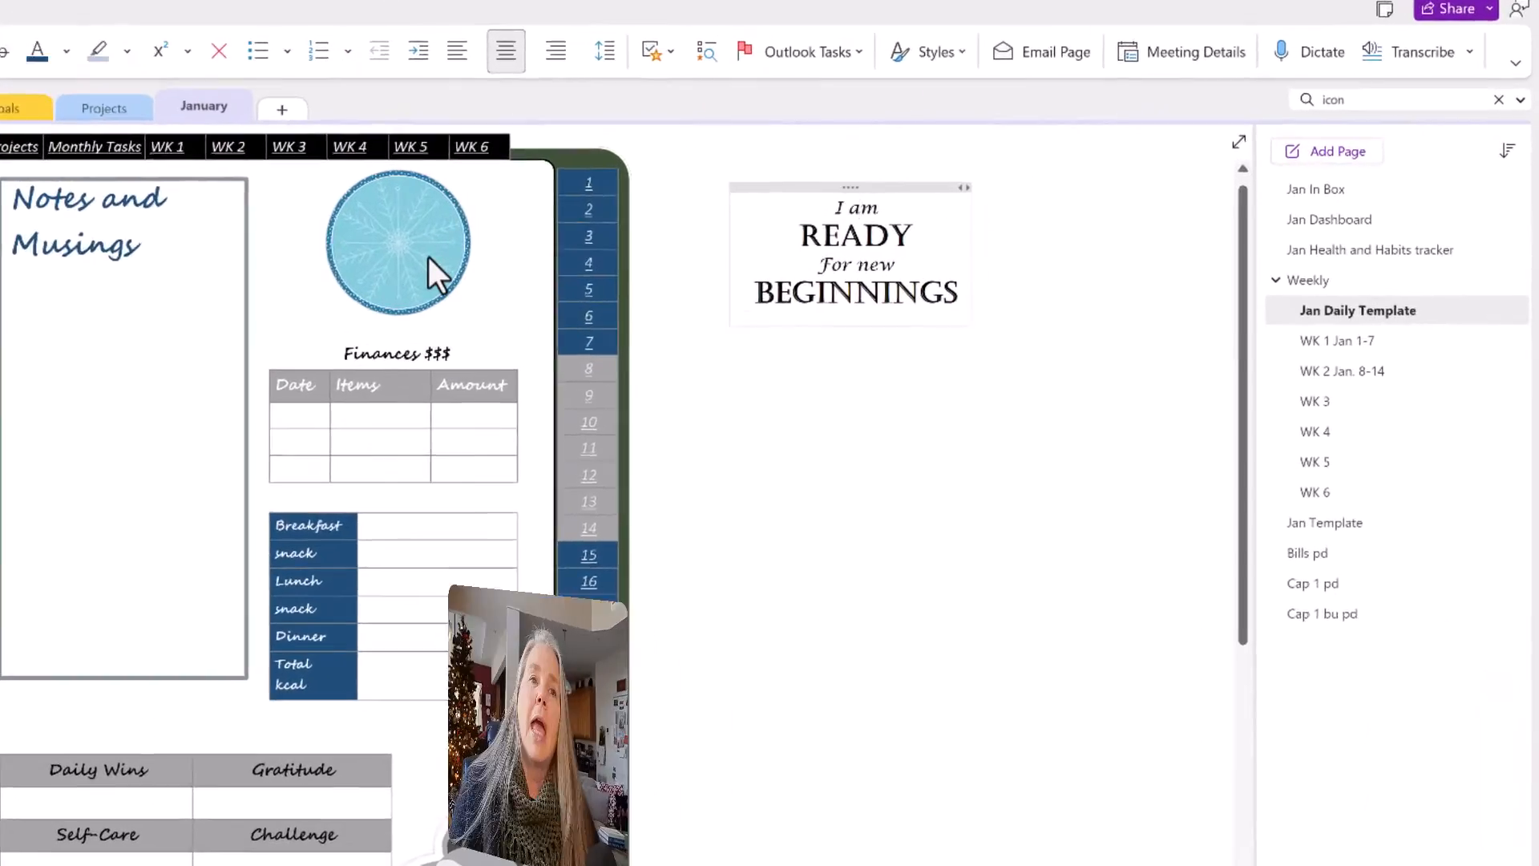
Search the notebooks for "jan", open the January DCP Digitals page and copy its plain blue round sticker.
click(428, 257)
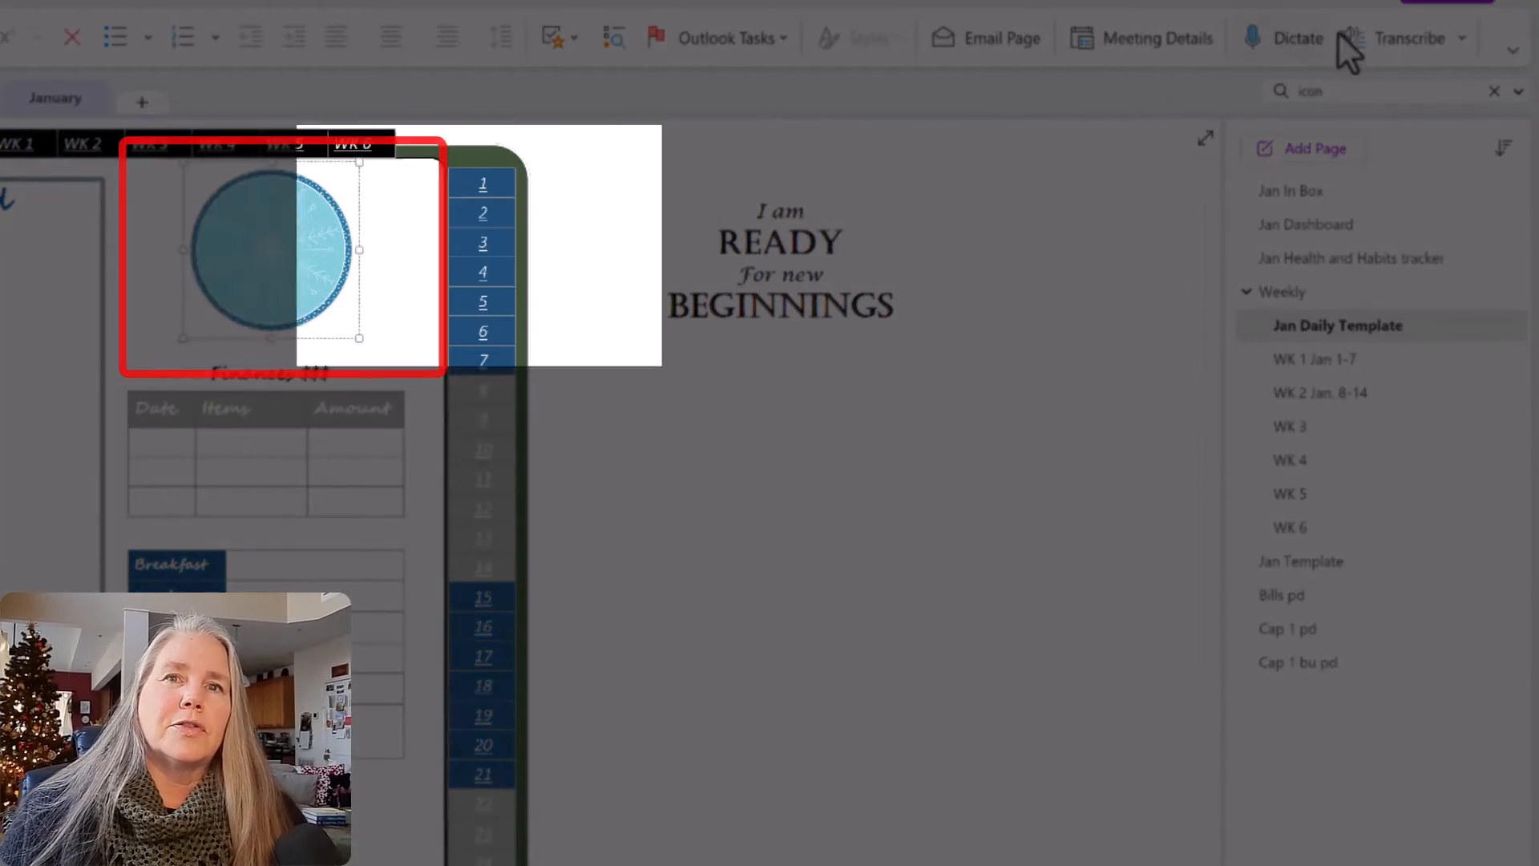
click(1334, 90)
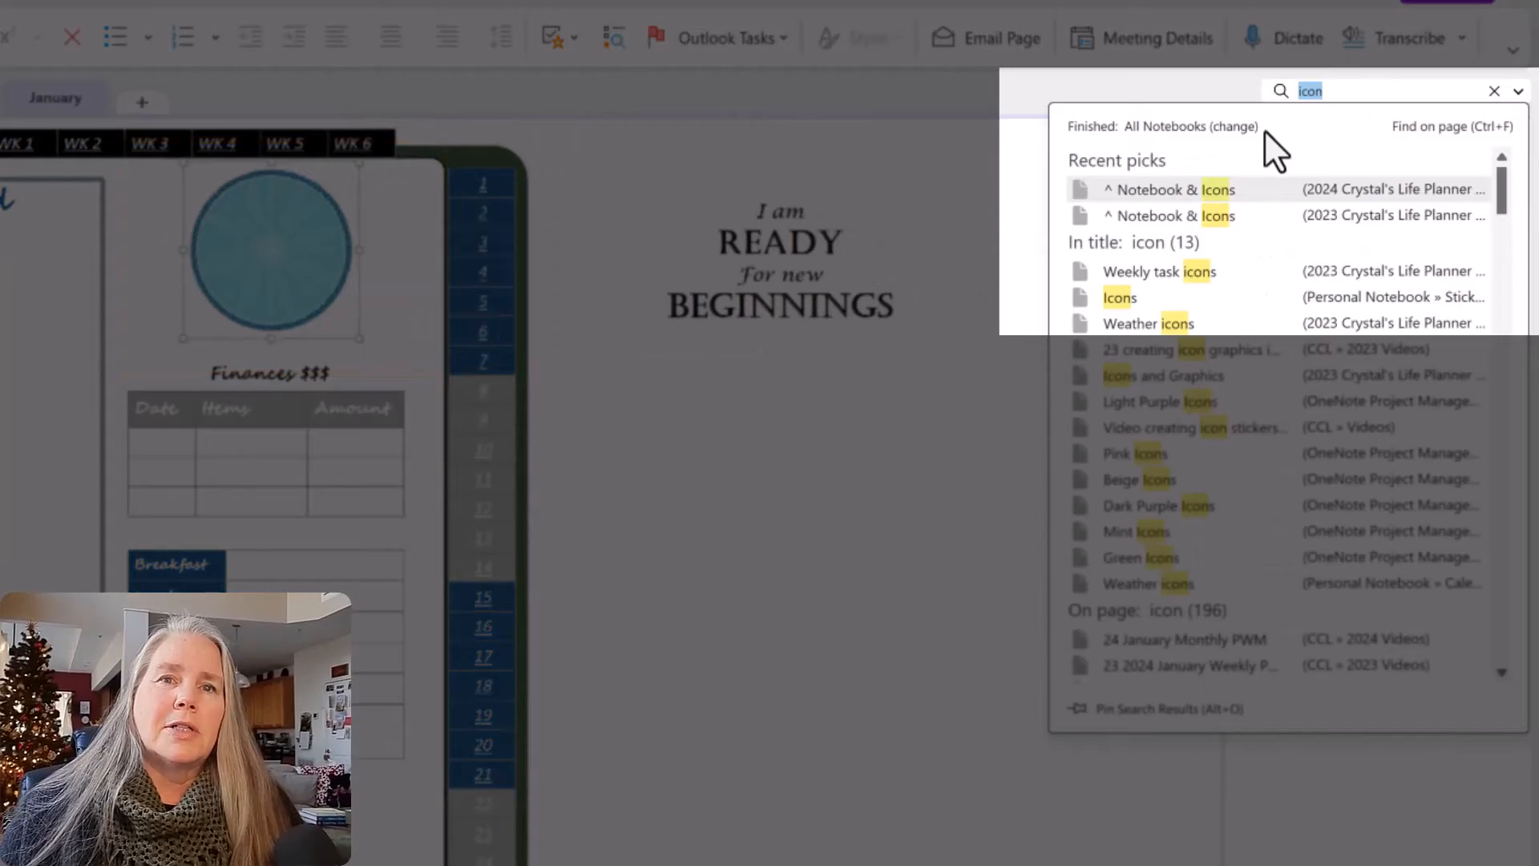
text(jan)
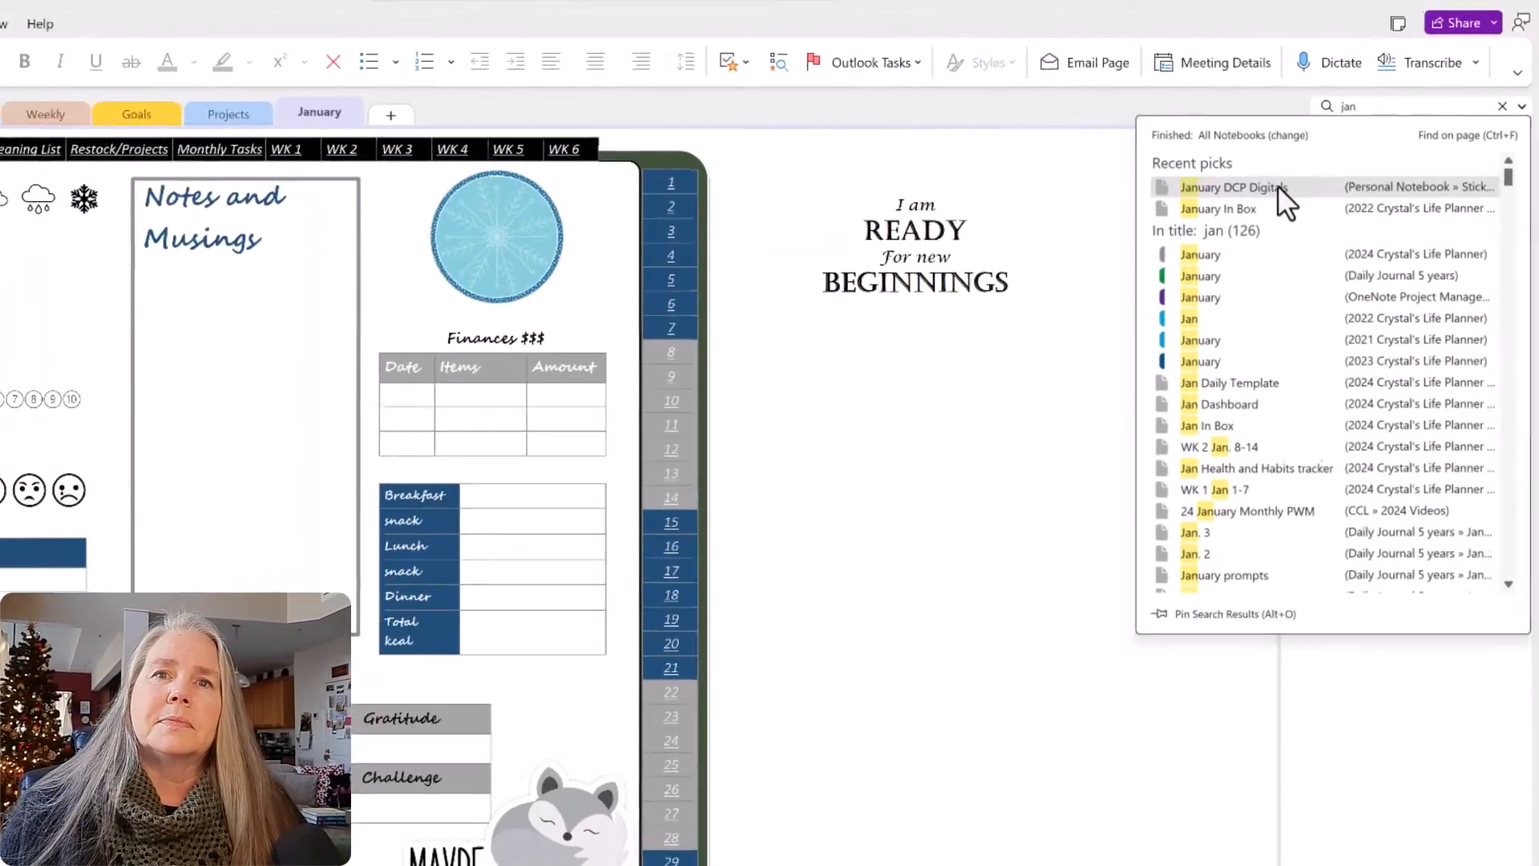
click(1222, 189)
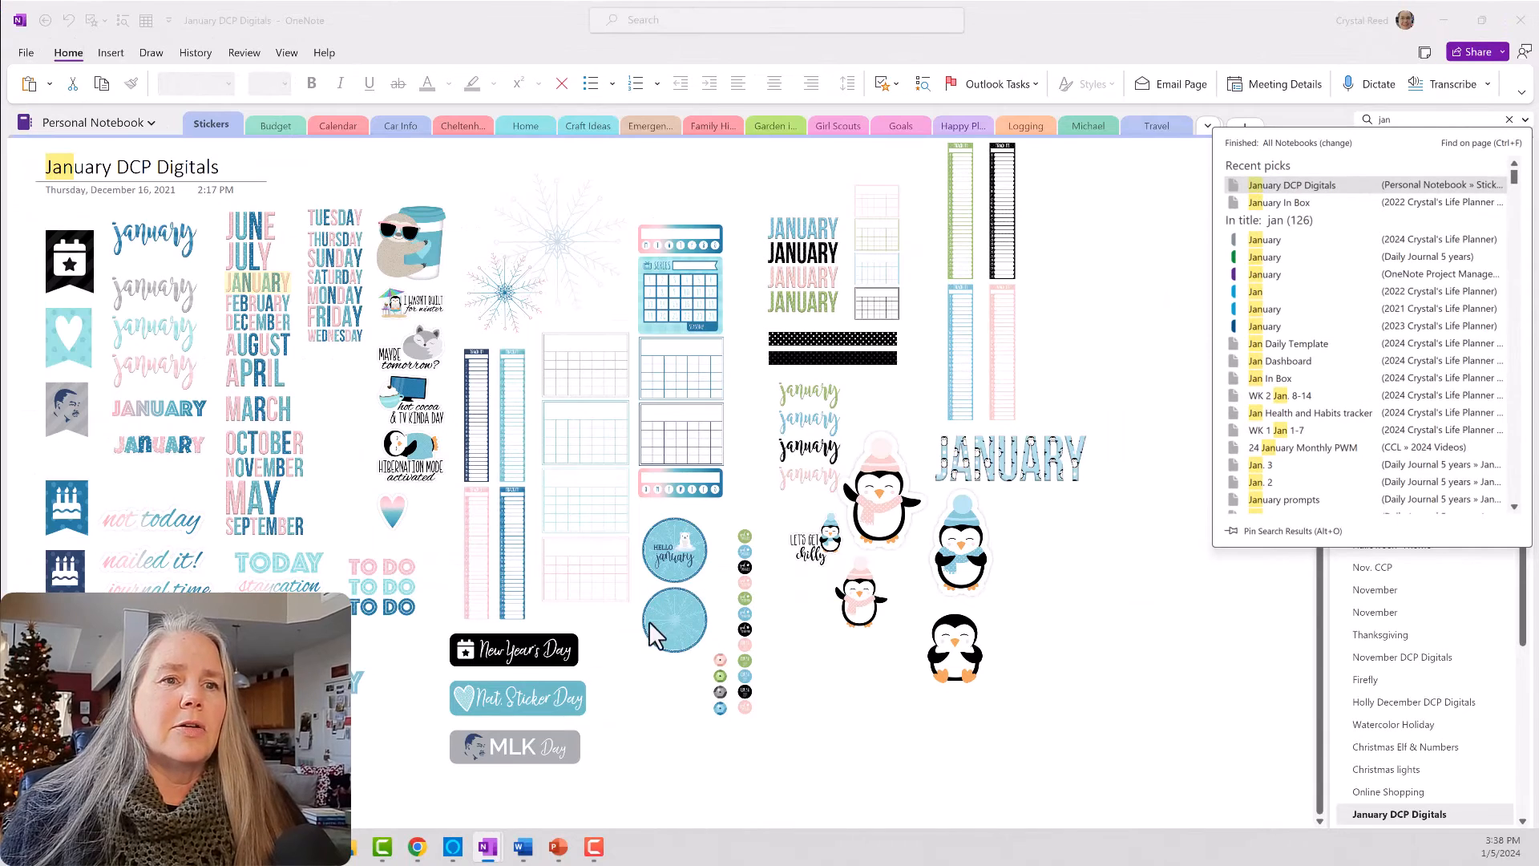
click(670, 618)
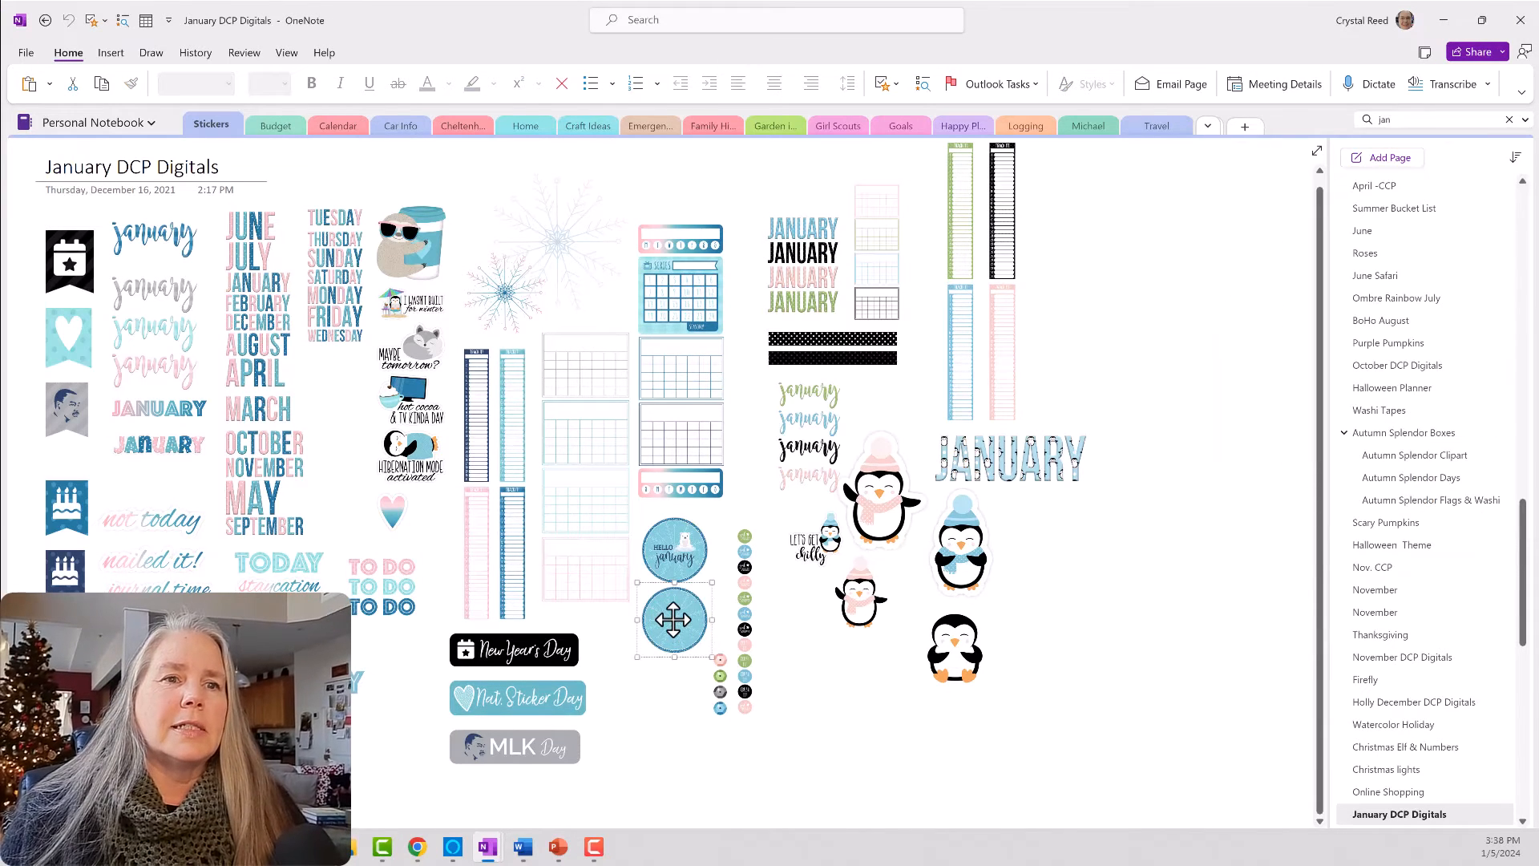
right_click(672, 618)
click(725, 265)
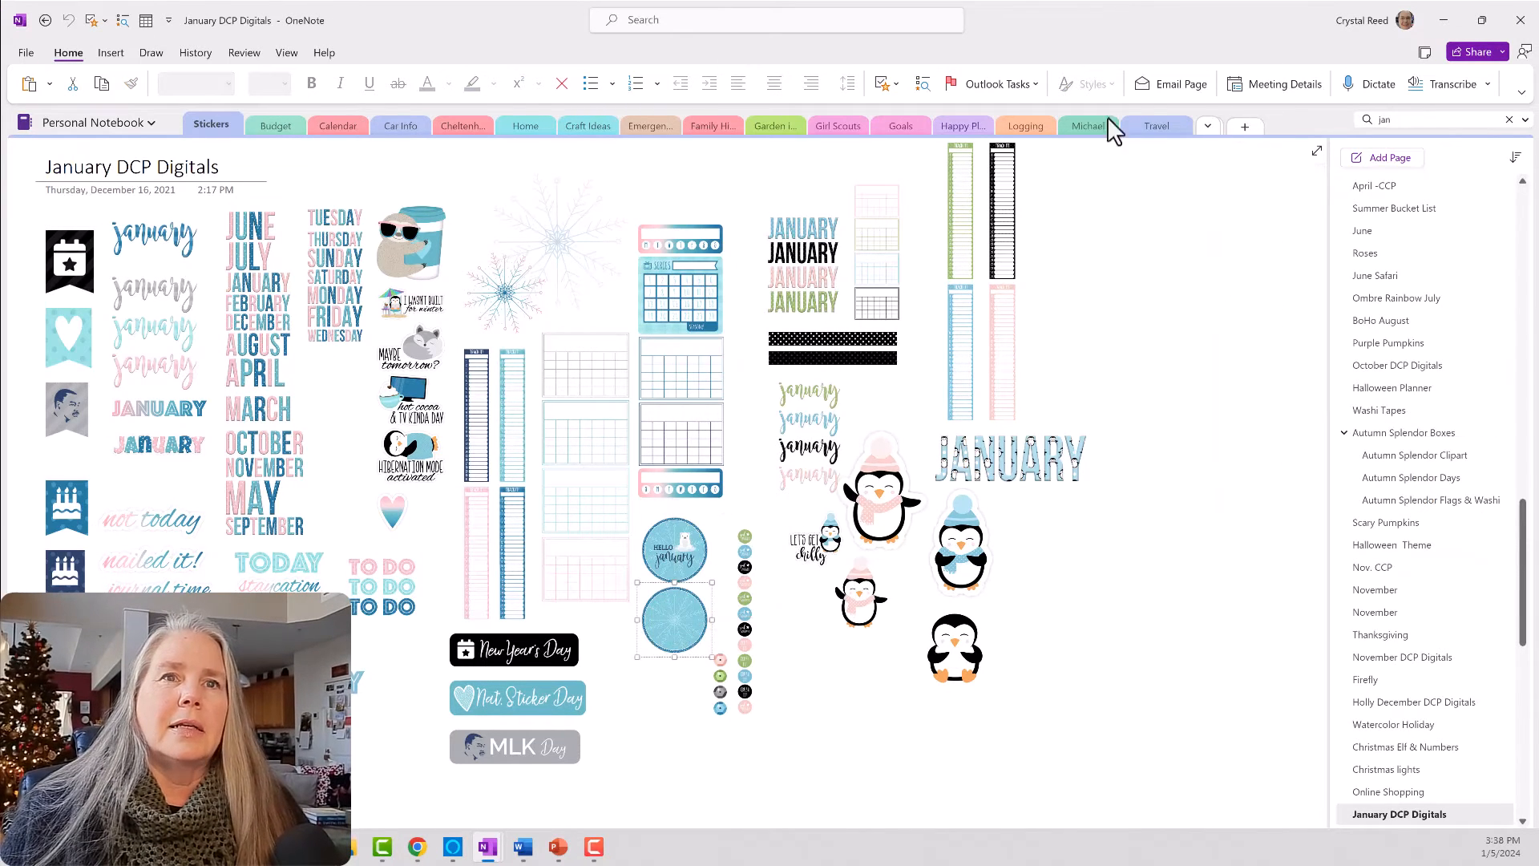
Return to the Jan Daily Template page, paste the round sticker in the blank area and enlarge it to roughly match the planner's sticker.
click(45, 20)
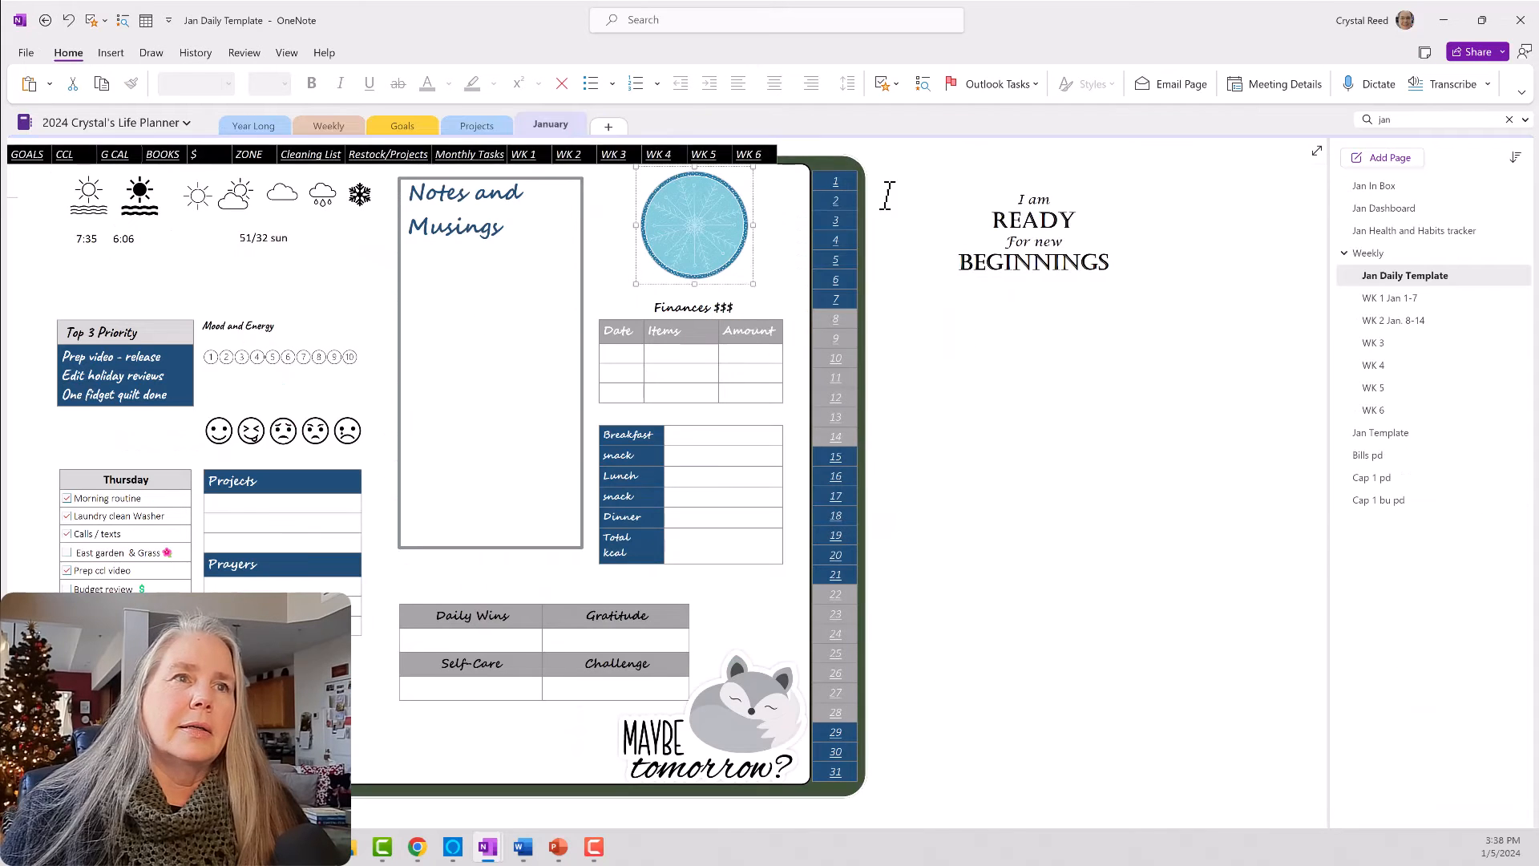
click(1151, 293)
right_click(1153, 331)
click(1188, 377)
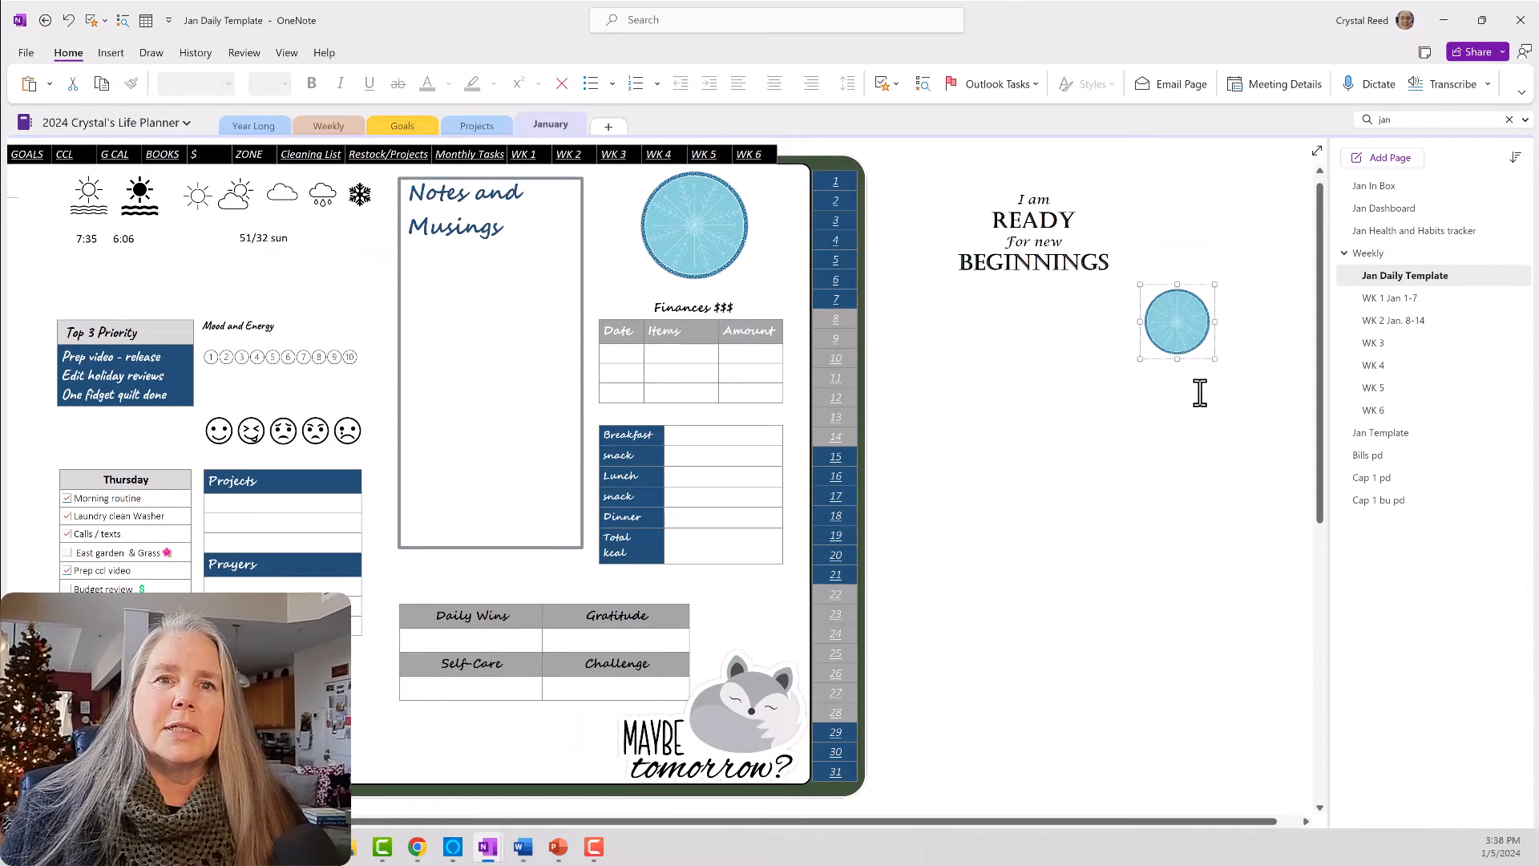
drag(1214, 285, 1239, 253)
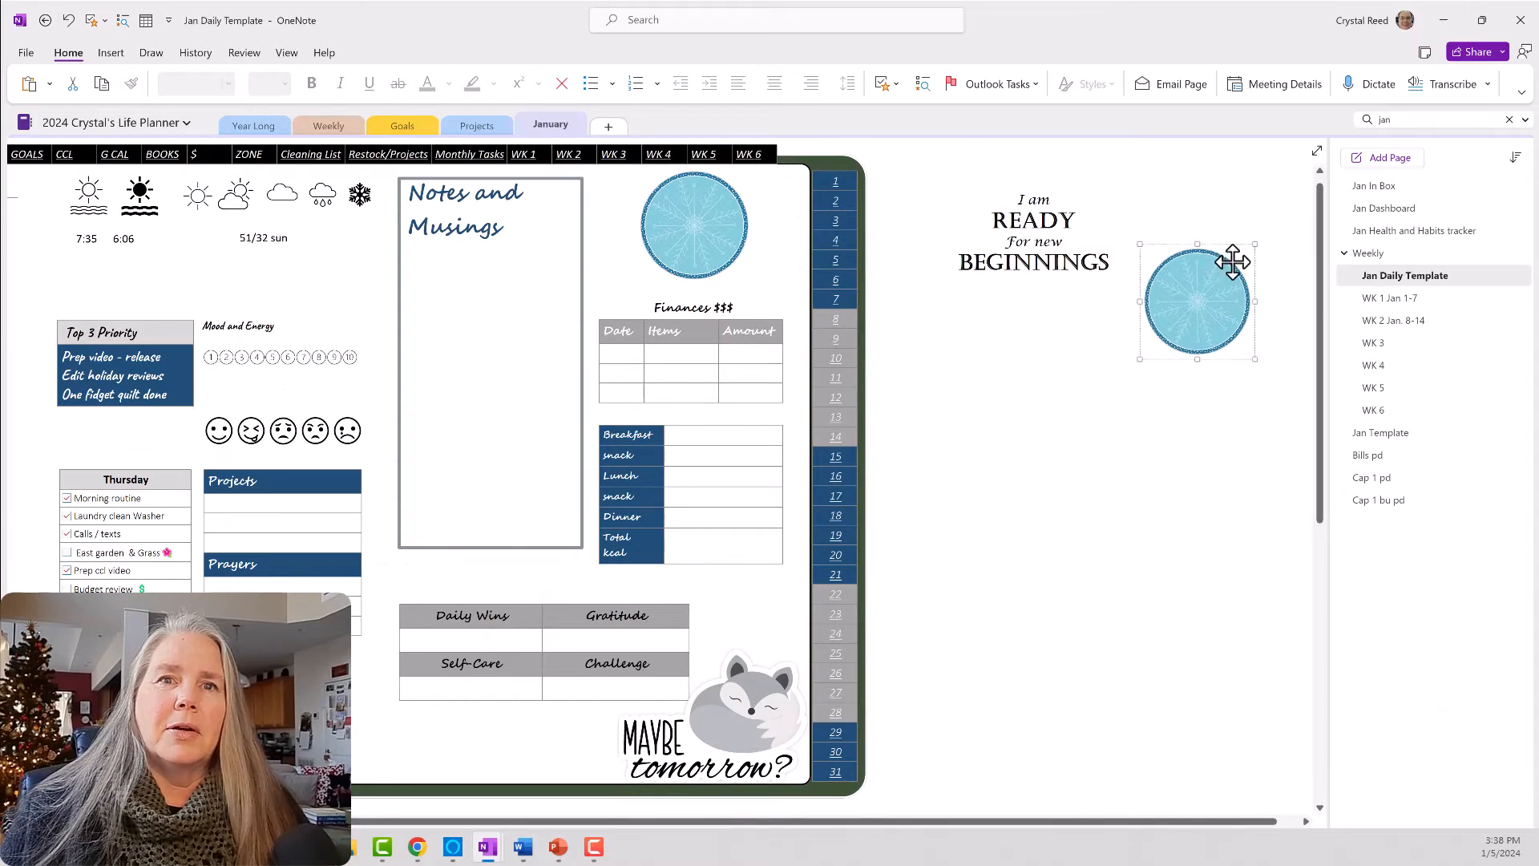
Move the pasted sticker over the "READY For new BEGINNINGS" text, enlarge it slightly and send it to the back.
drag(1135, 275, 1028, 239)
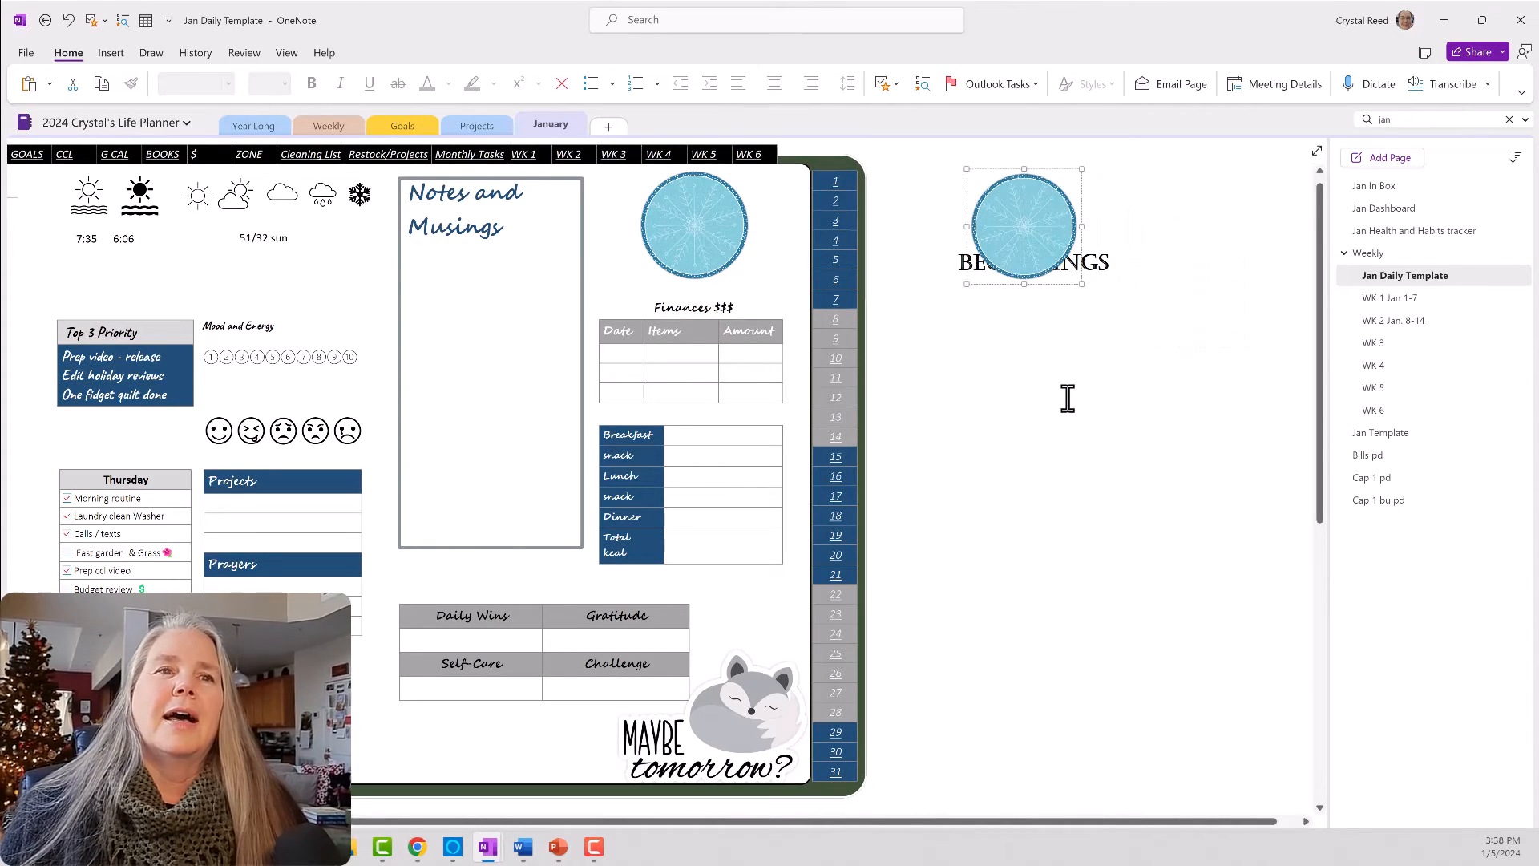
drag(1081, 285, 1090, 298)
right_click(1021, 242)
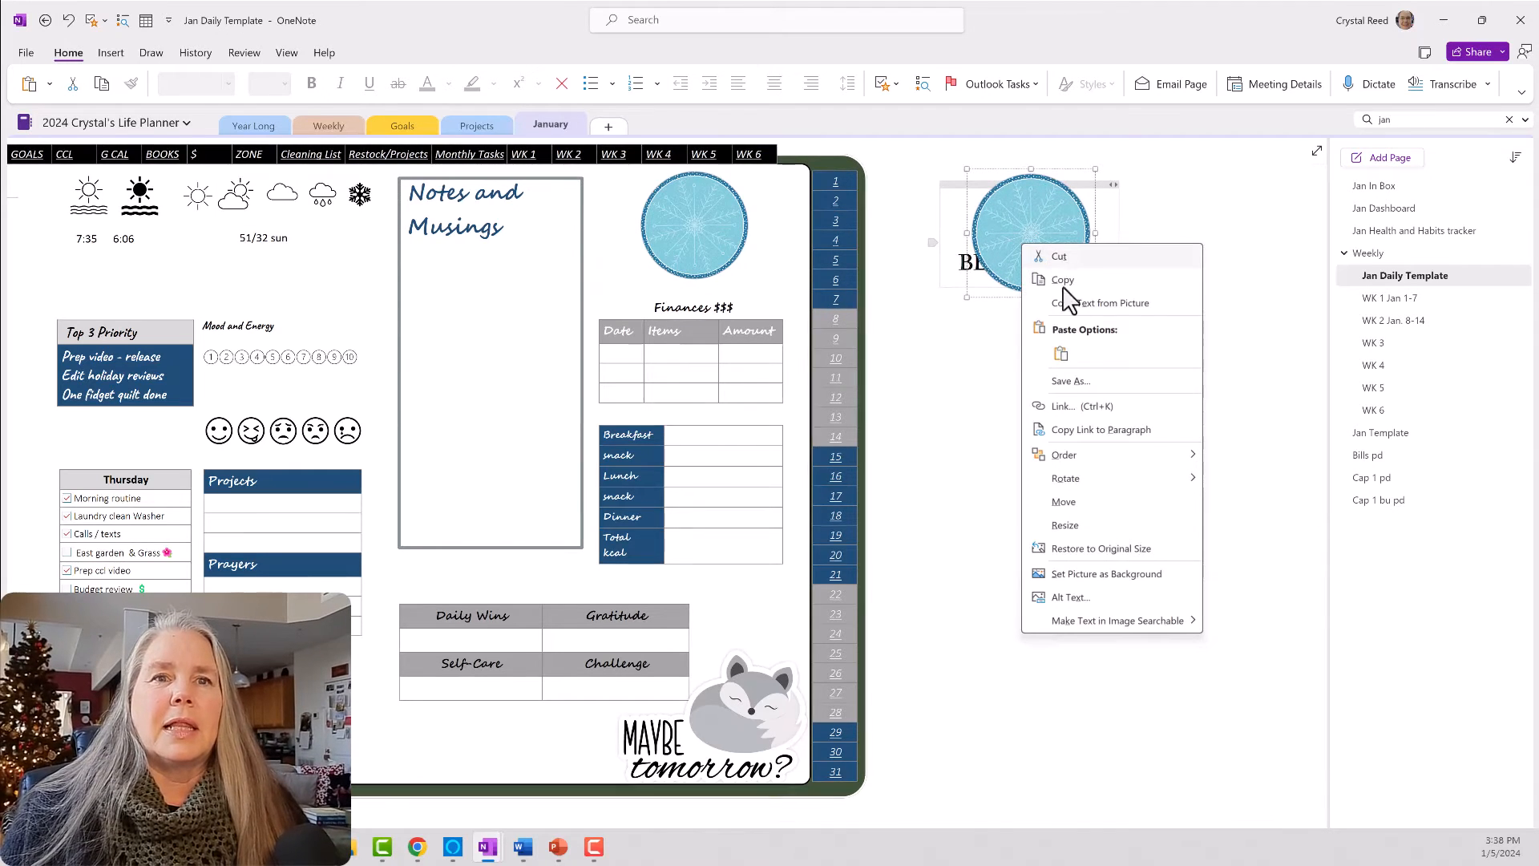
mouse_move(1189, 462)
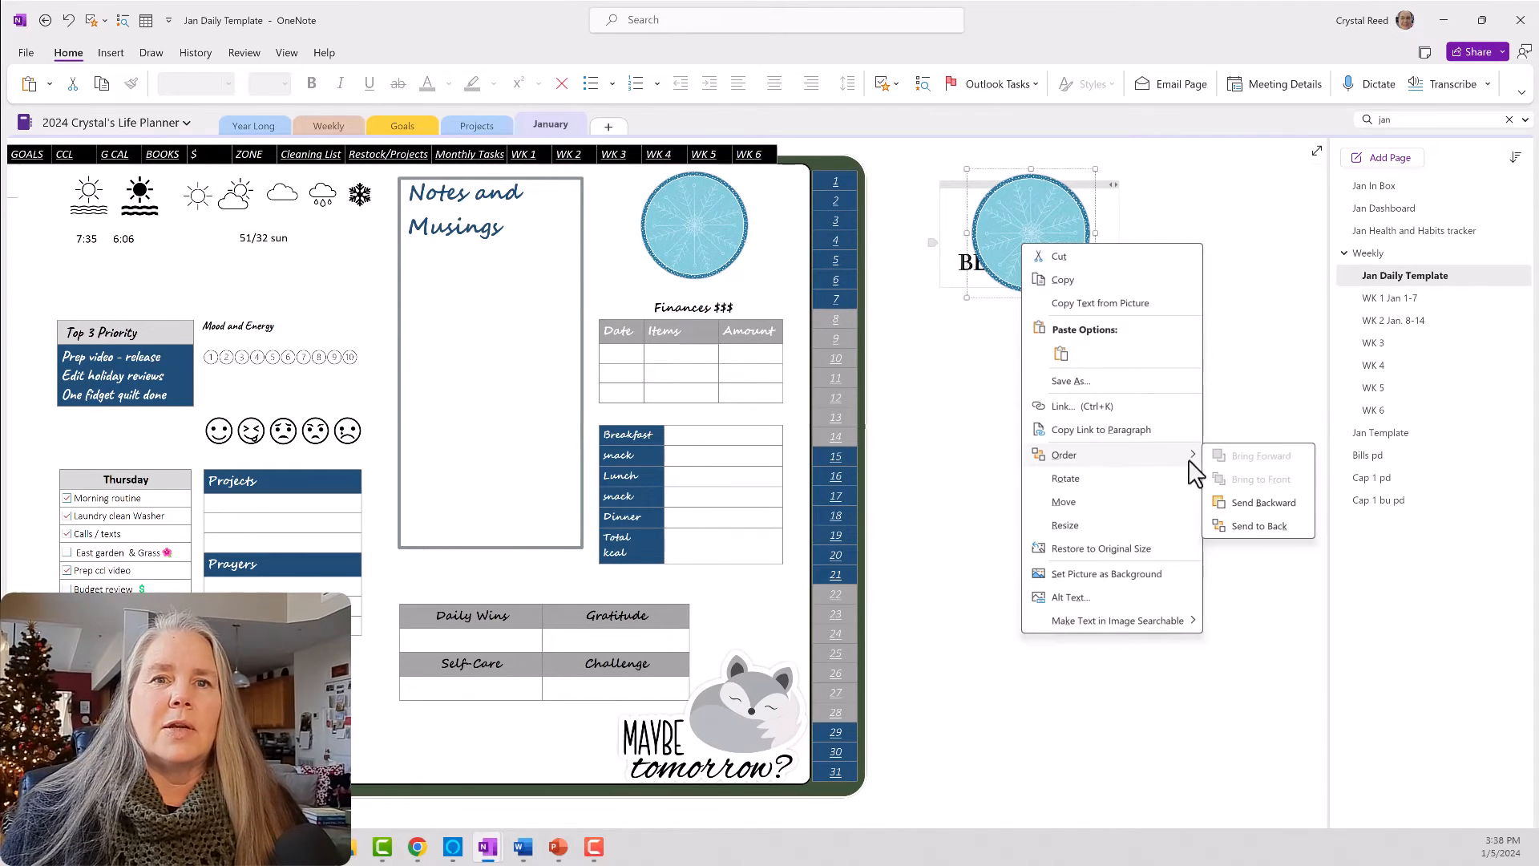
click(1257, 526)
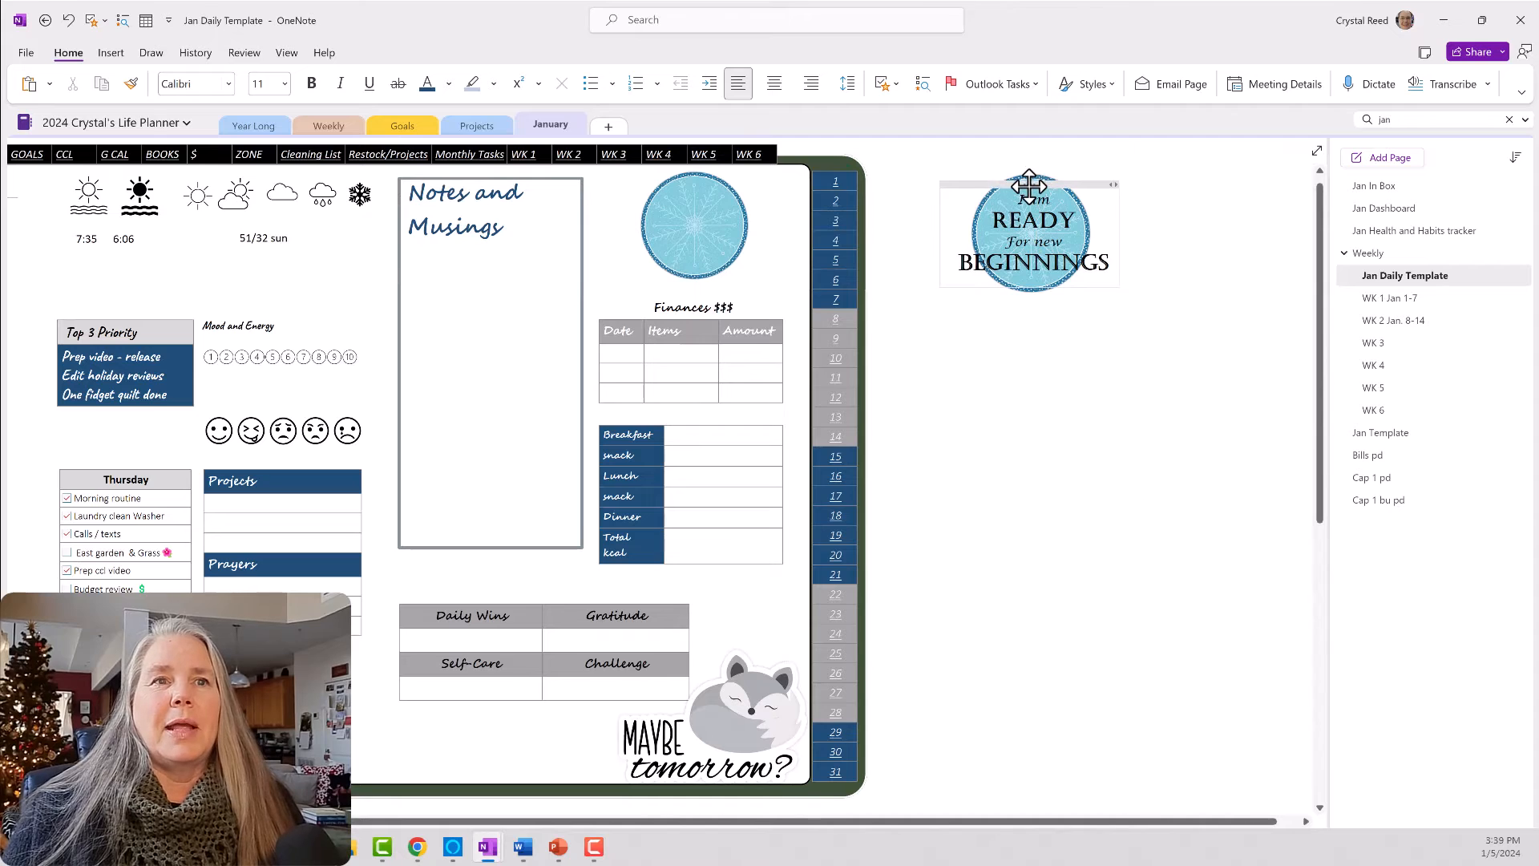
Move the "I am READY For new BEGINNINGS" text back onto the planner page's round sticker and delete the spare sticker.
drag(1029, 186, 686, 175)
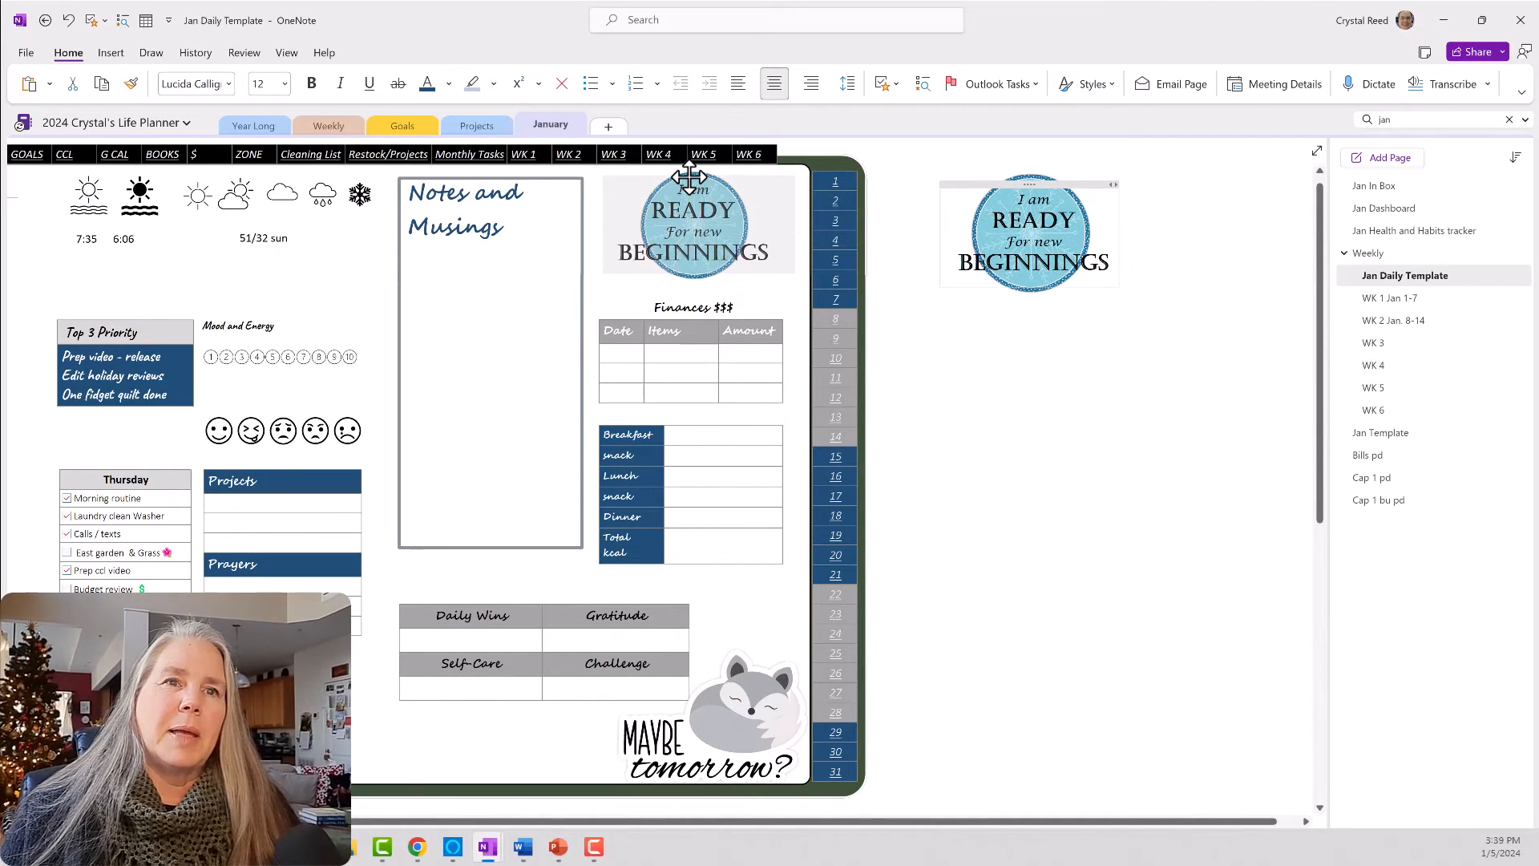
click(1012, 256)
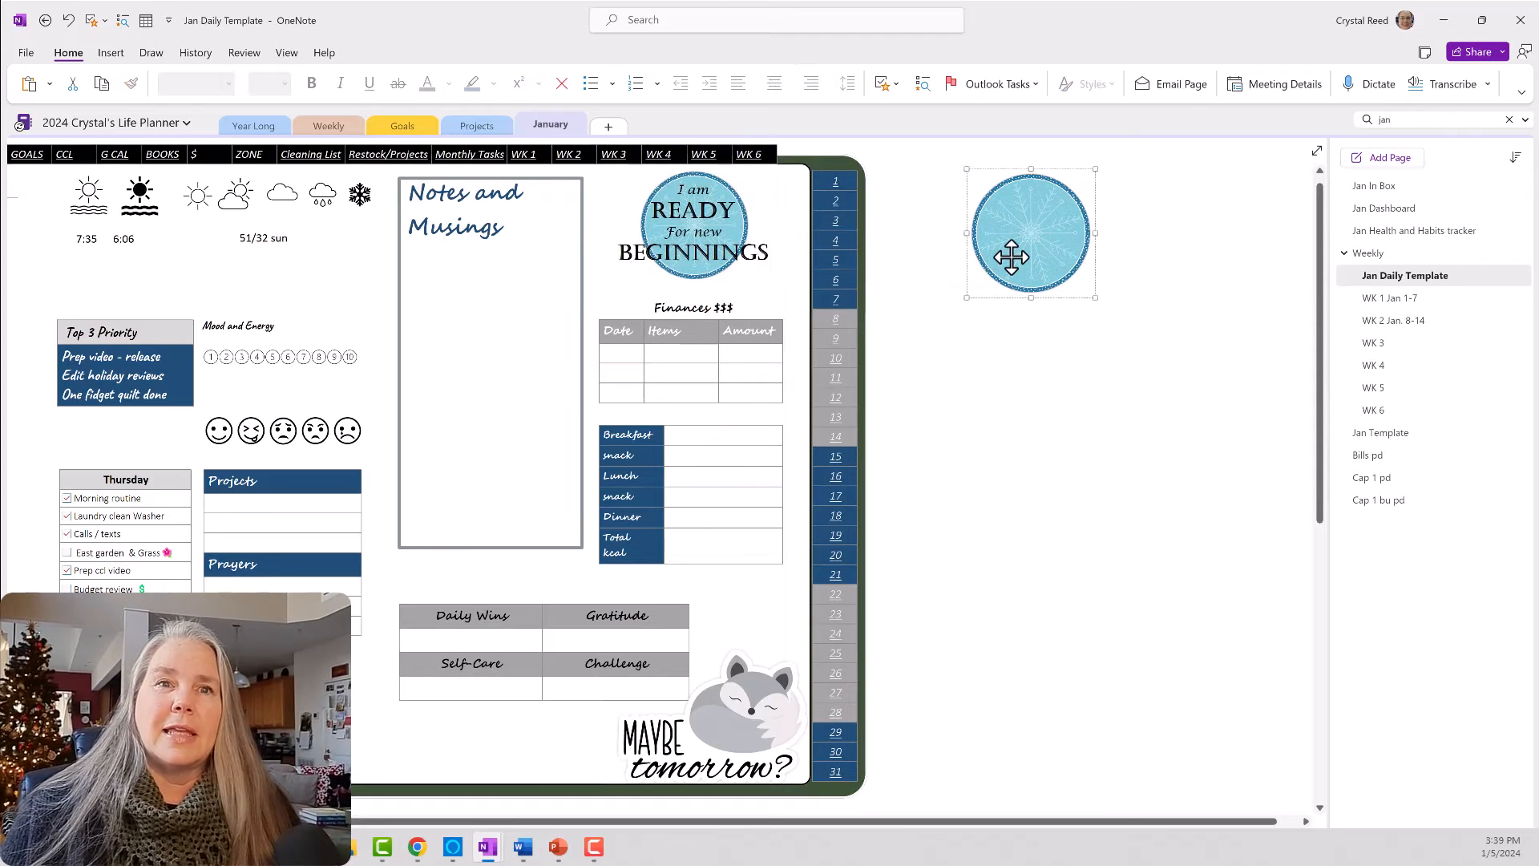
key(Delete)
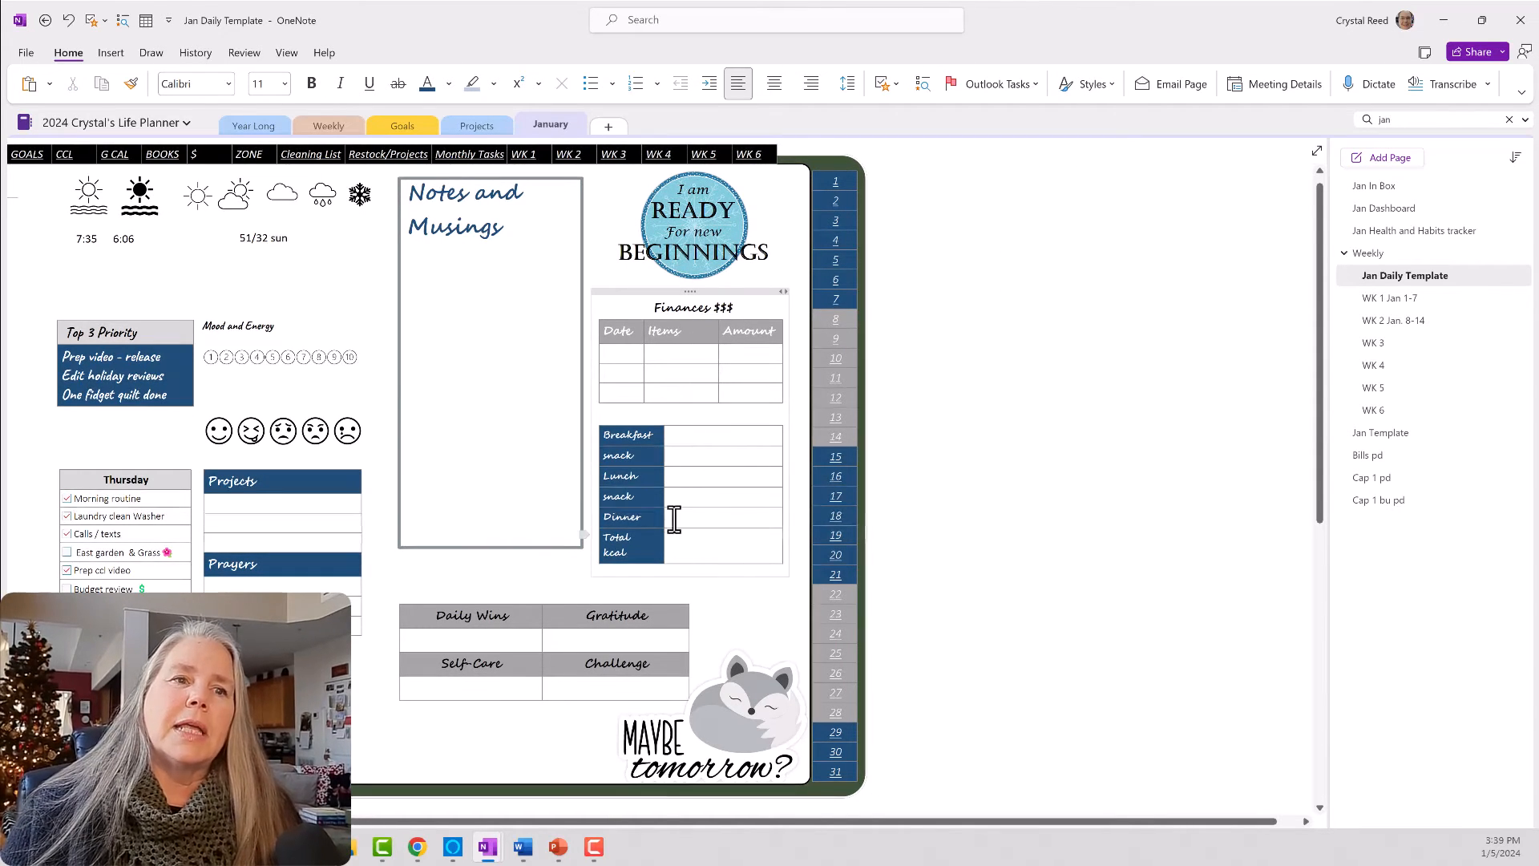
Insert a table with 3 columns and 5 rows in the blank area beside the planner page.
click(691, 290)
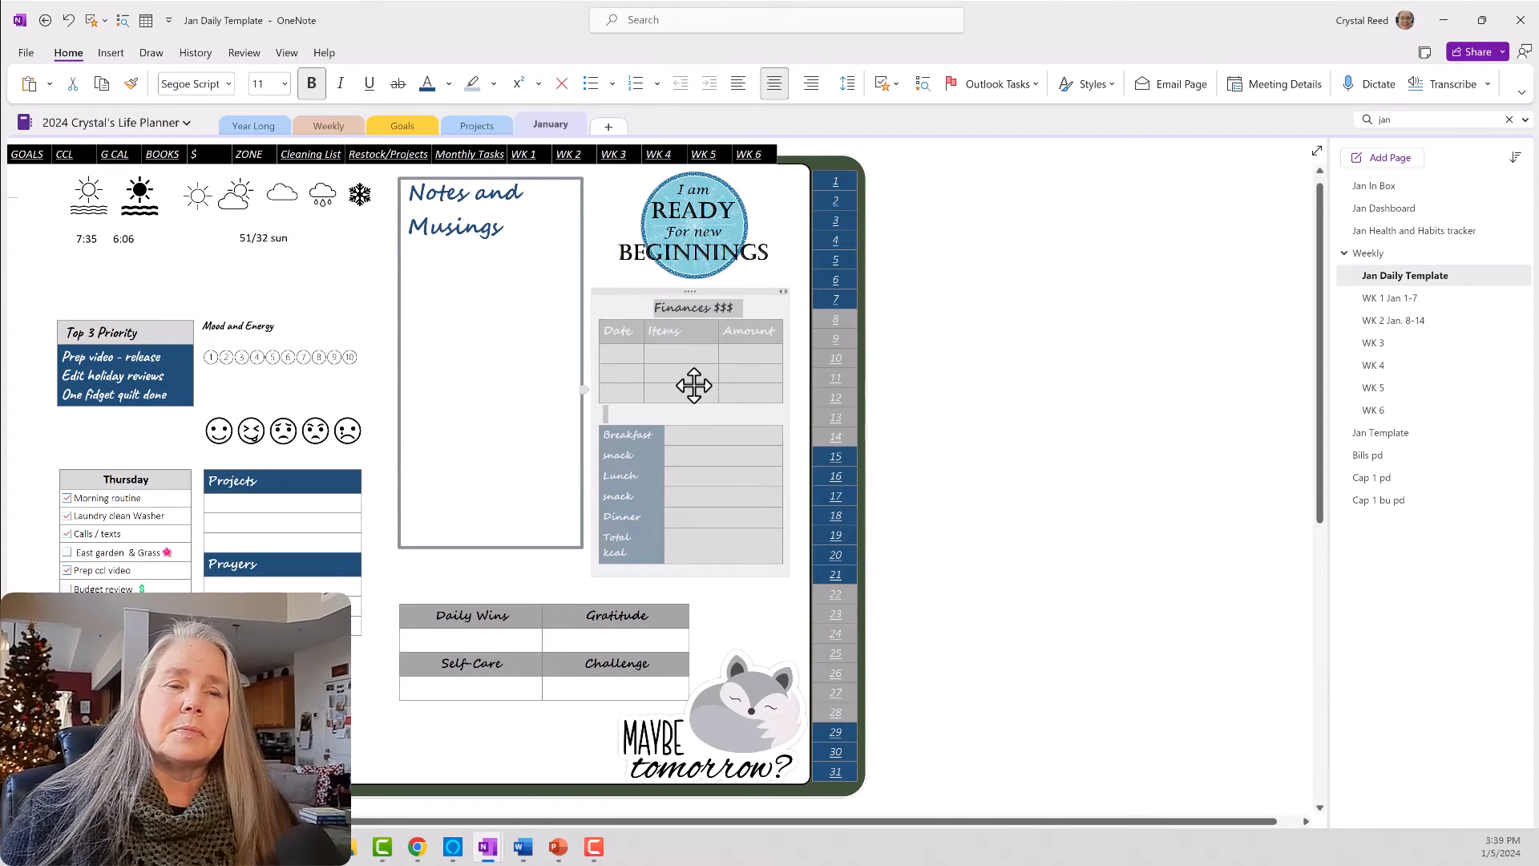
click(953, 269)
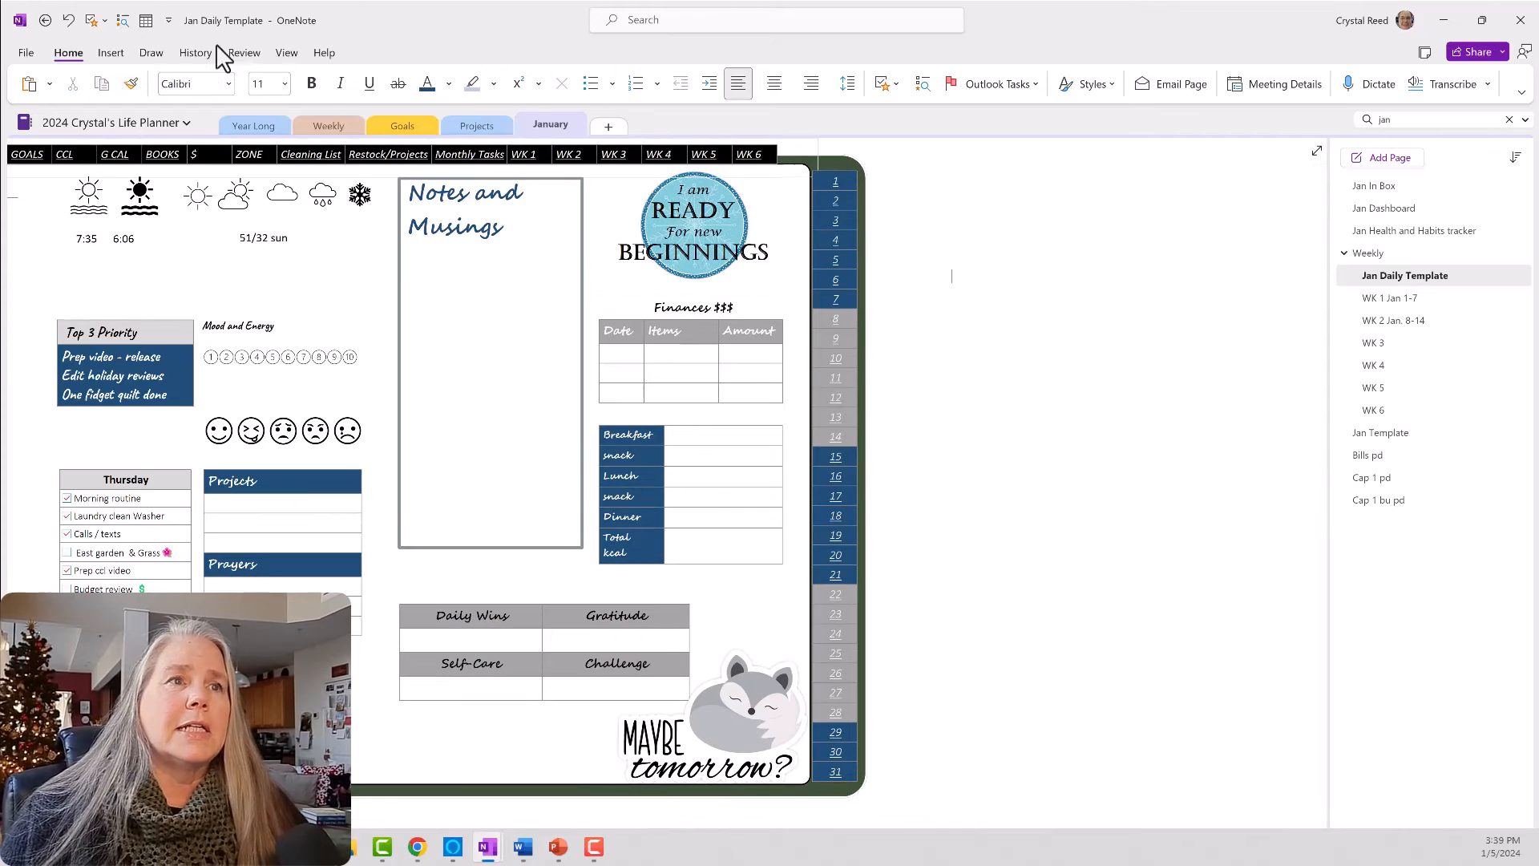
click(146, 20)
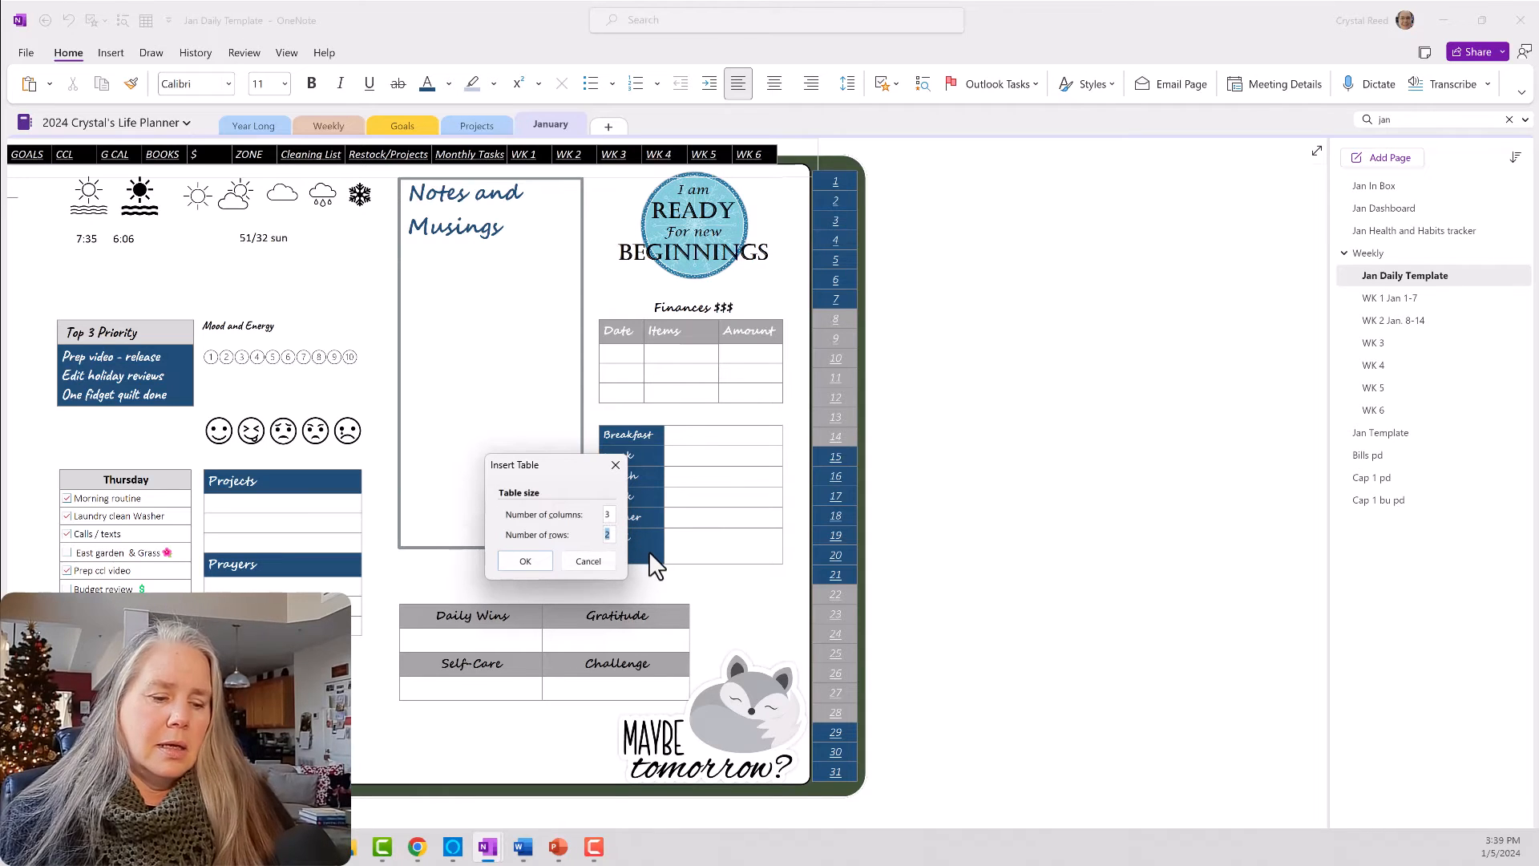
text(5)
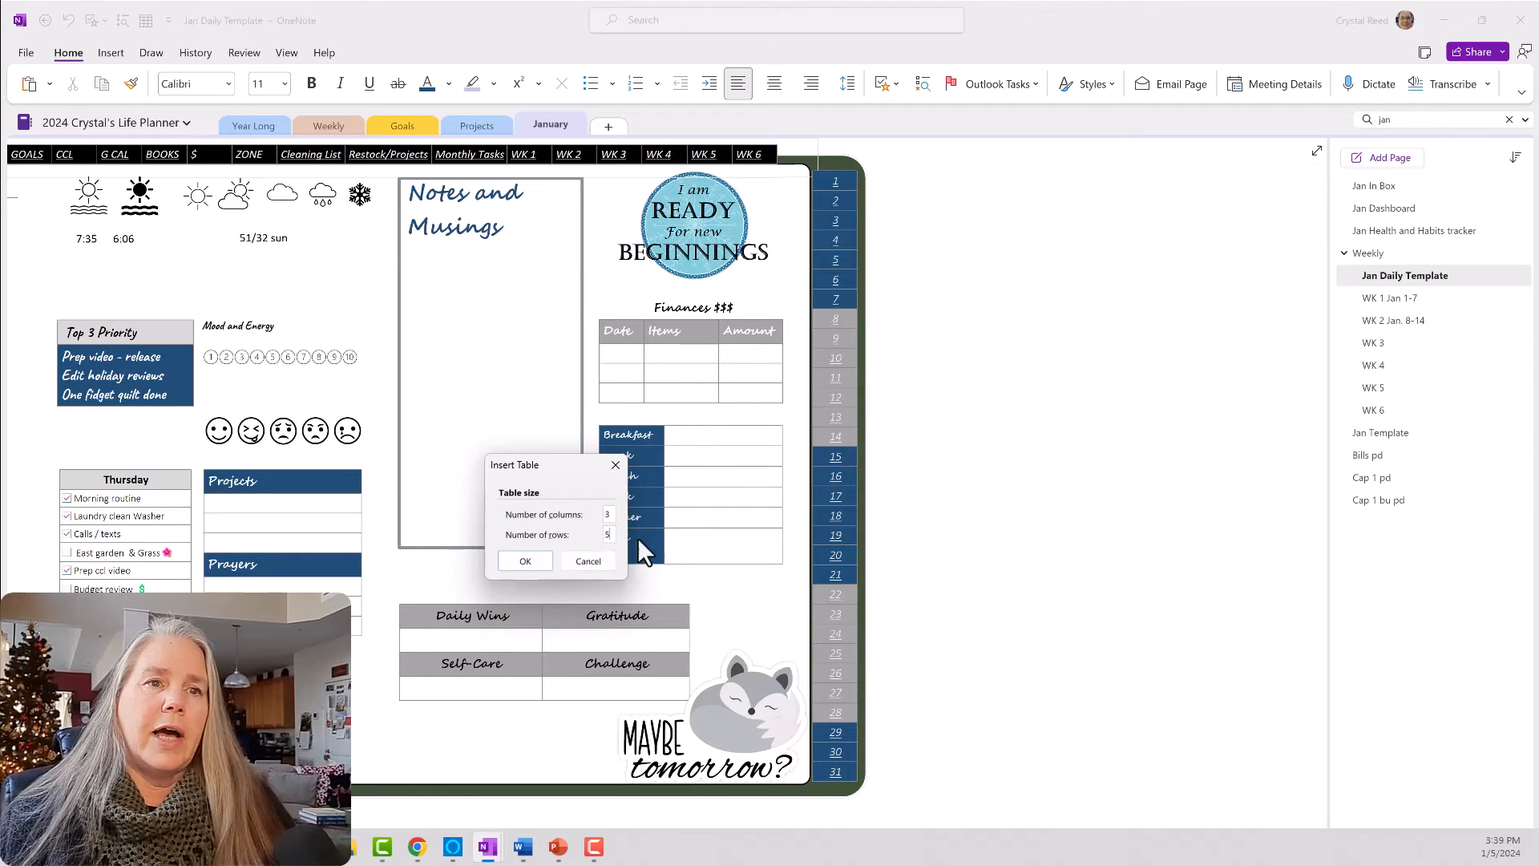
click(525, 561)
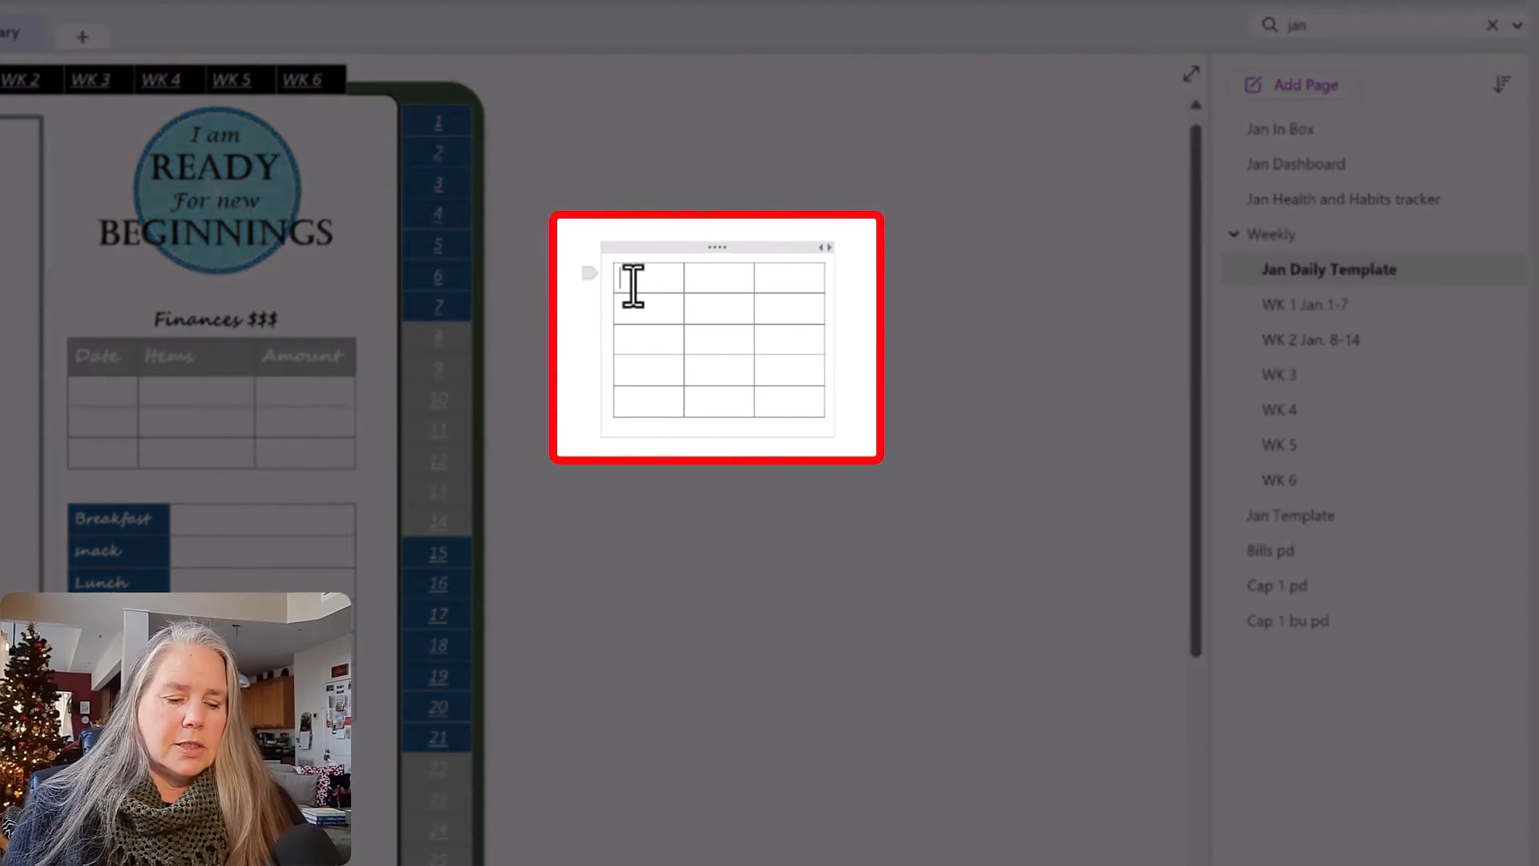
Enter the headings "Date", "Items" and "Amount" in the new table's first row.
text(Date)
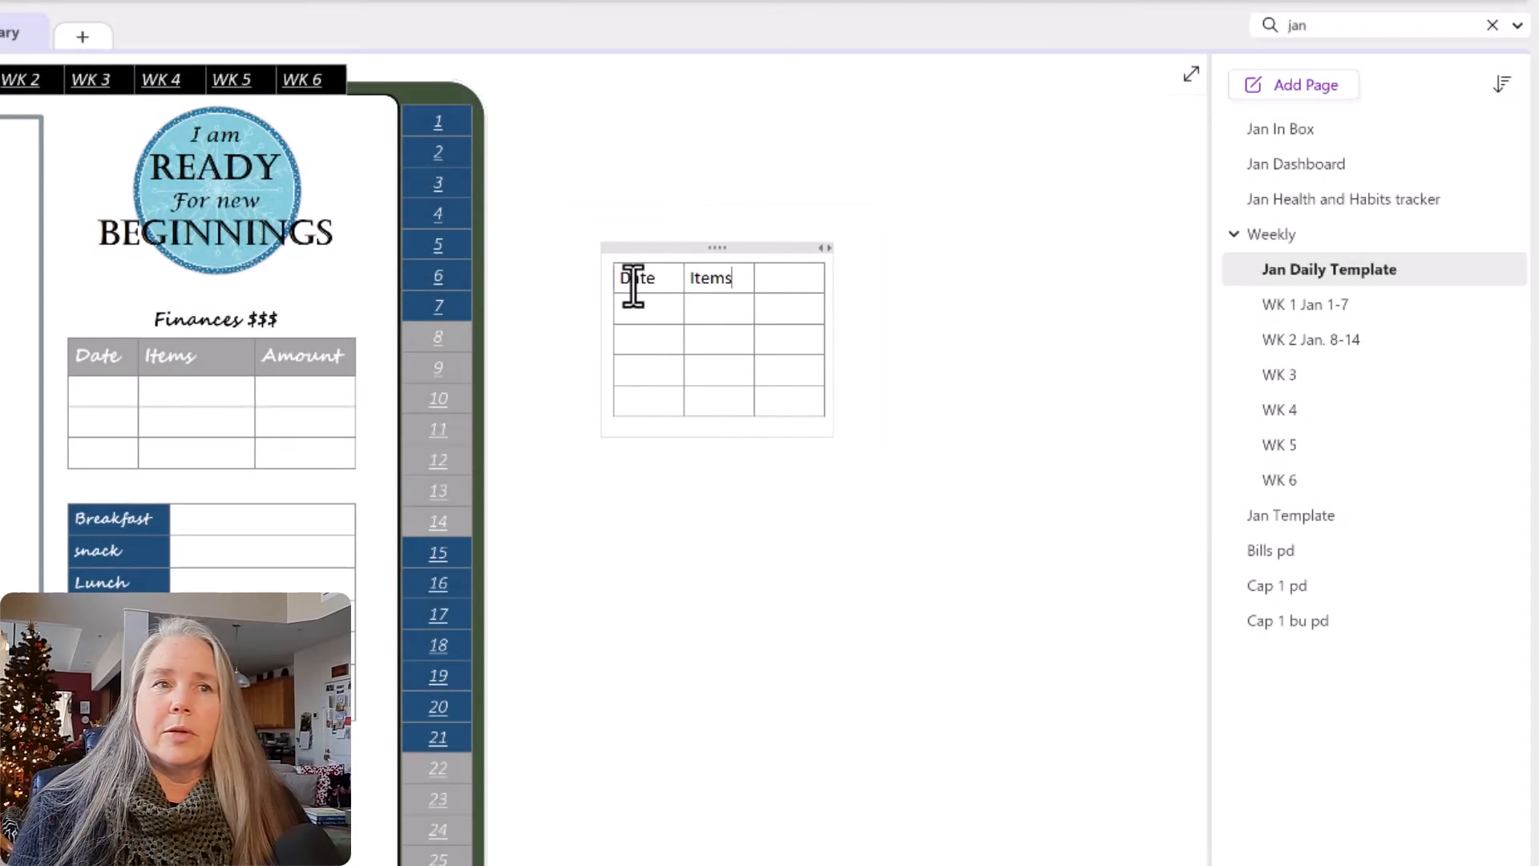
click(782, 279)
text(Amount)
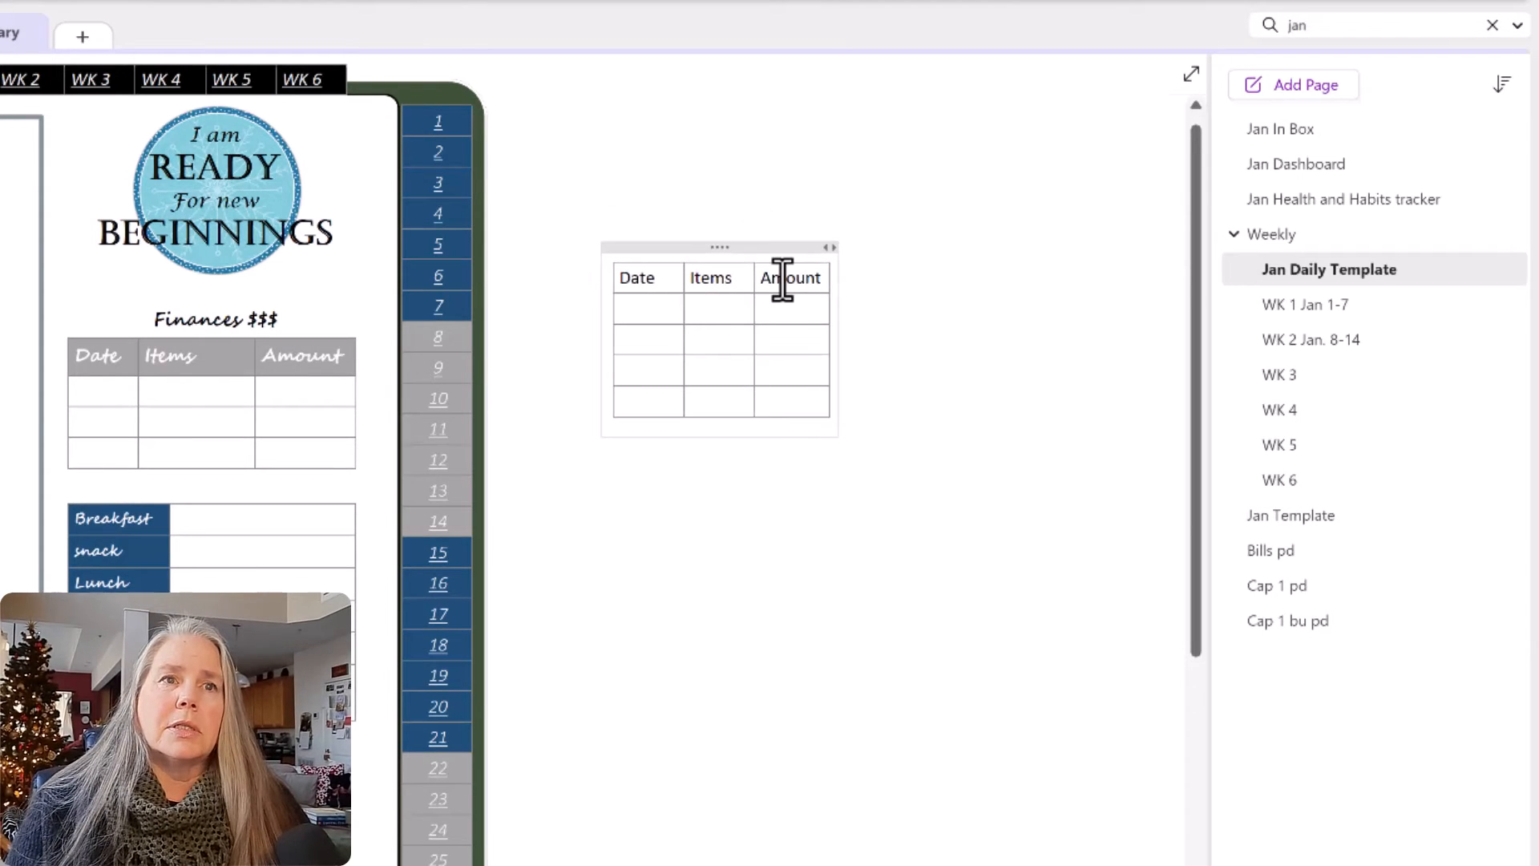
Widen the container and the table's columns to fill it, with Items widest, and add the title "Finances $$$" above the table.
drag(828, 250, 912, 254)
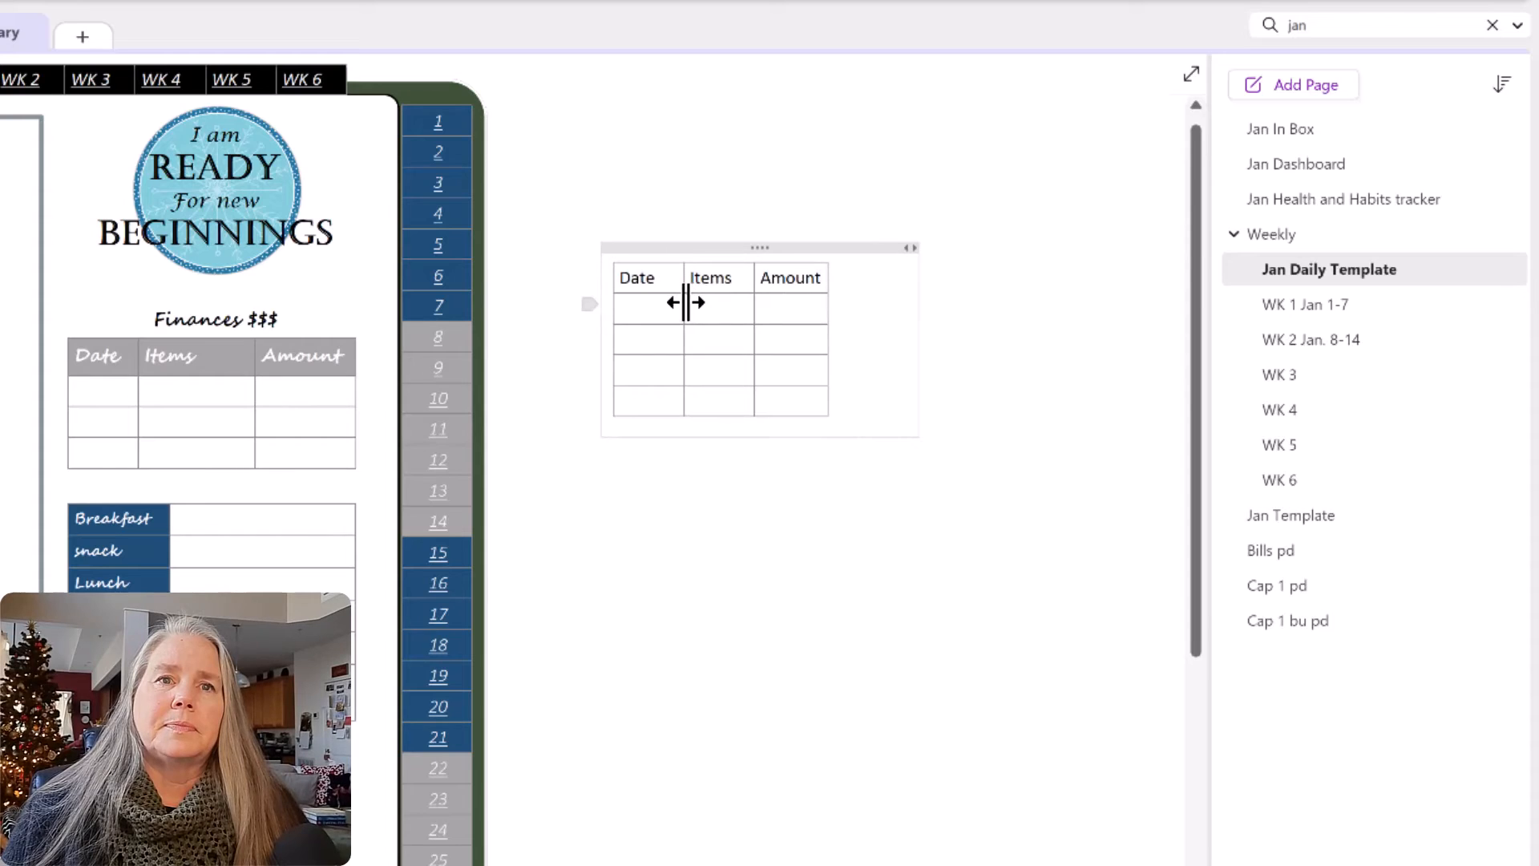
drag(685, 302, 833, 306)
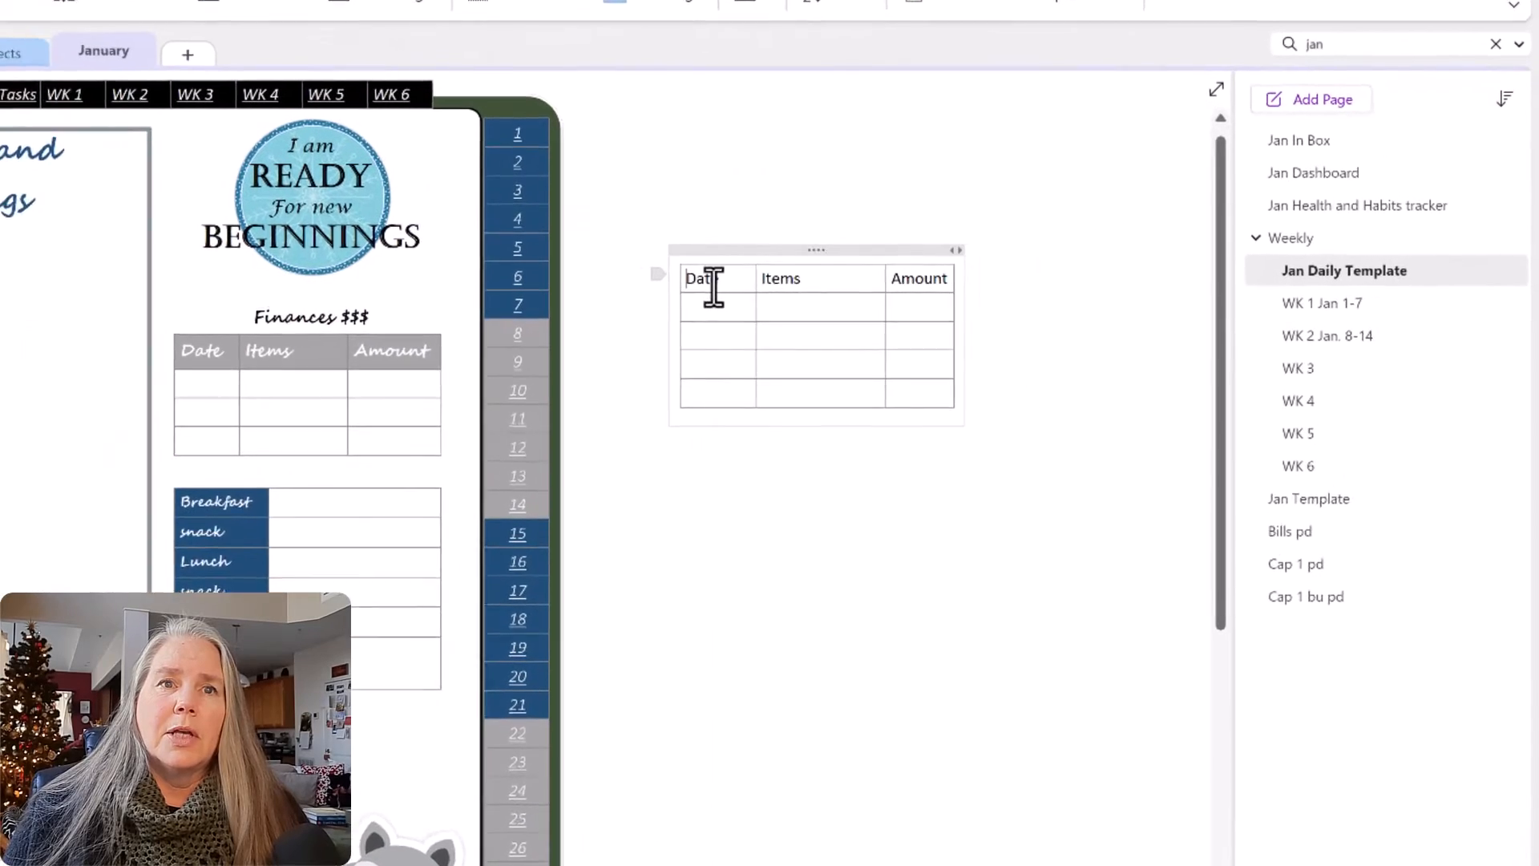
key(Return)
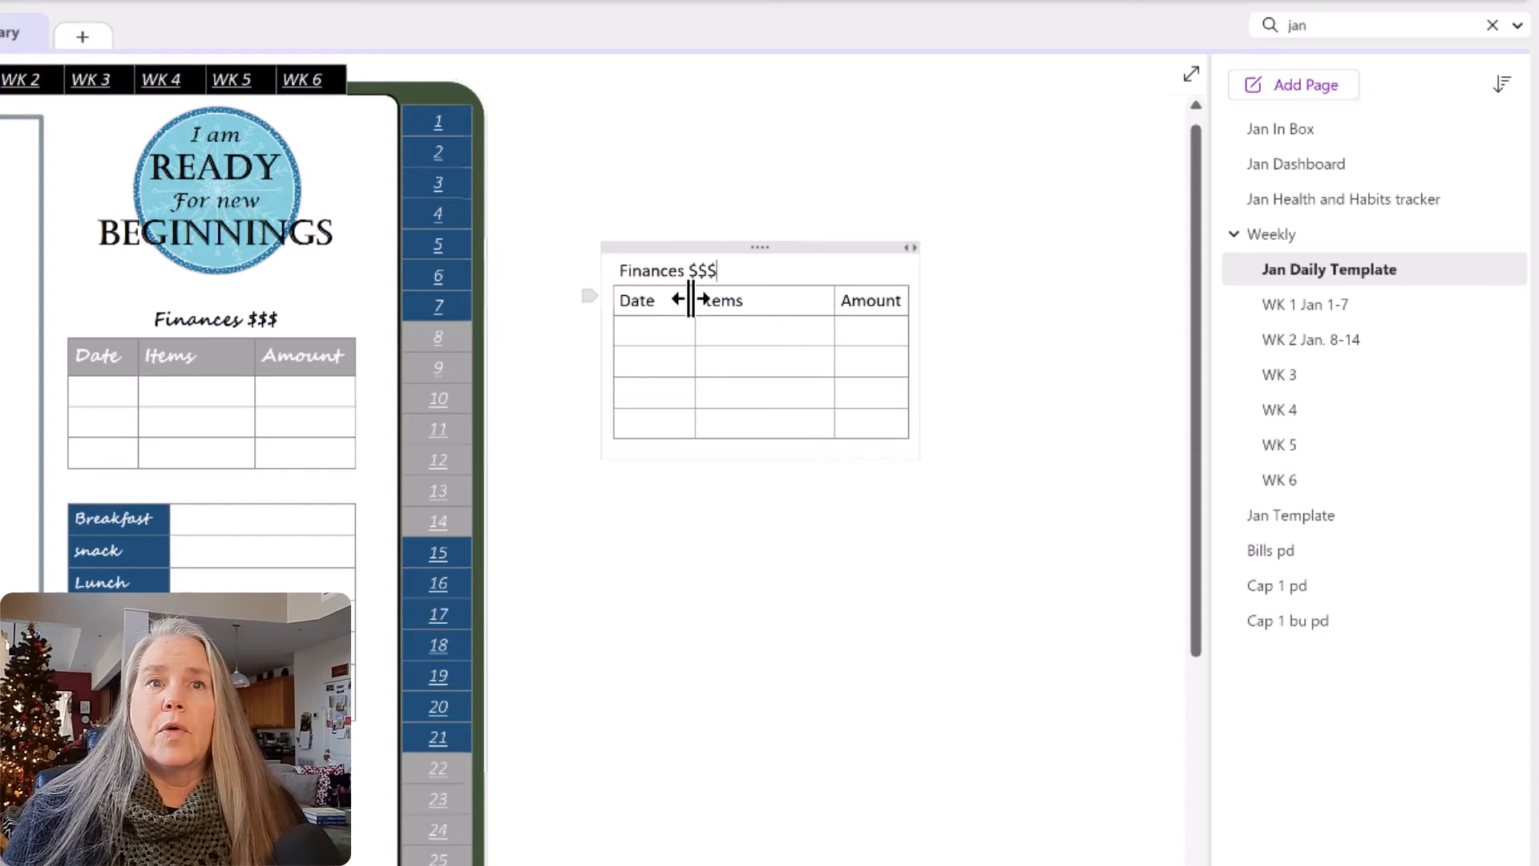
Insert a table with 2 columns and 6 rows beneath the new Finances table in the same container, leaving a blank line between them.
click(906, 452)
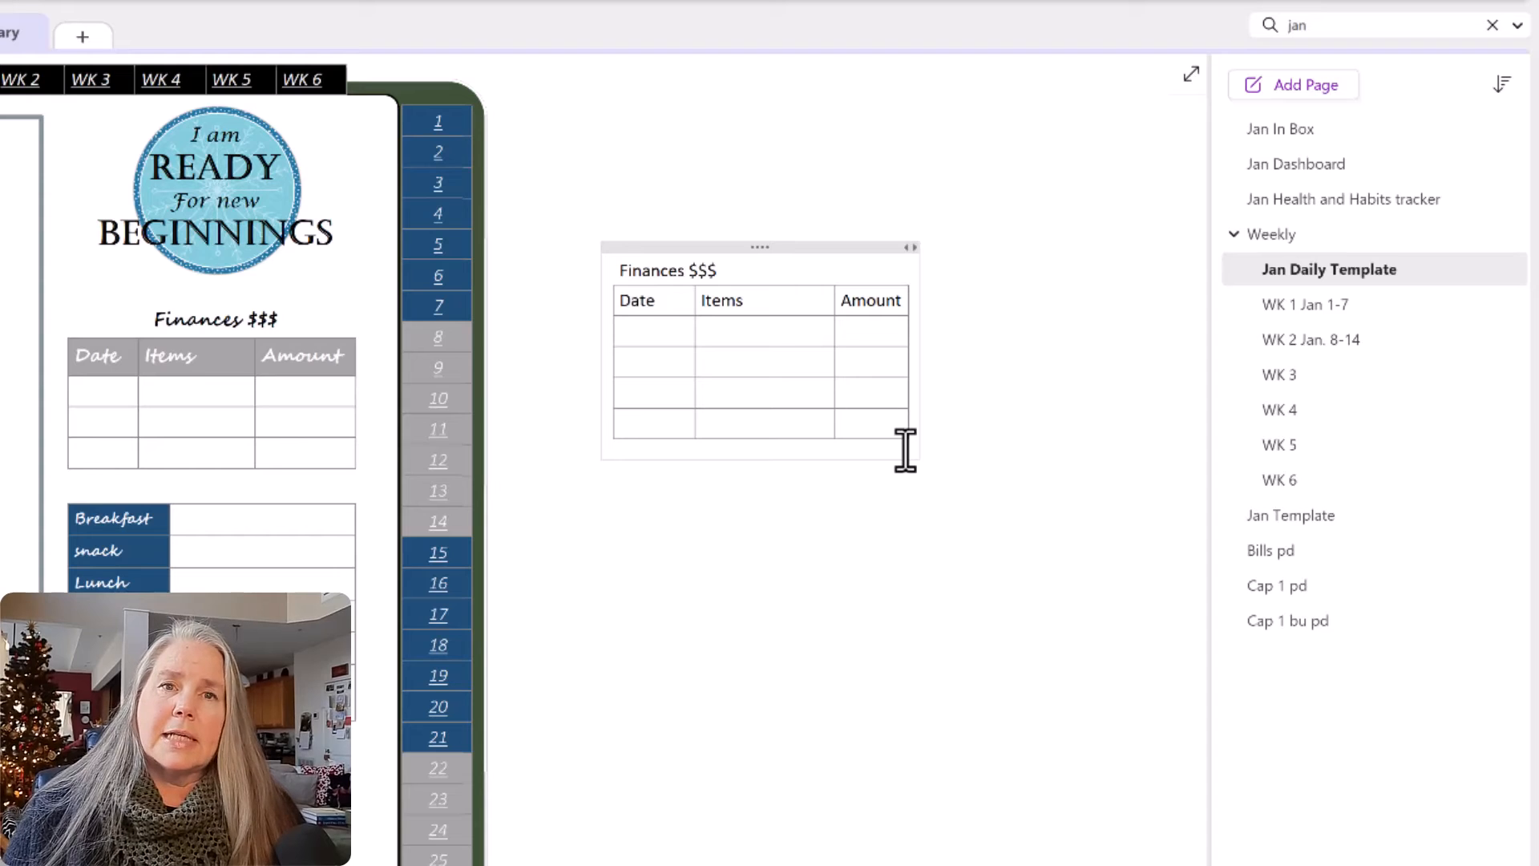
key(Return)
key(Return)
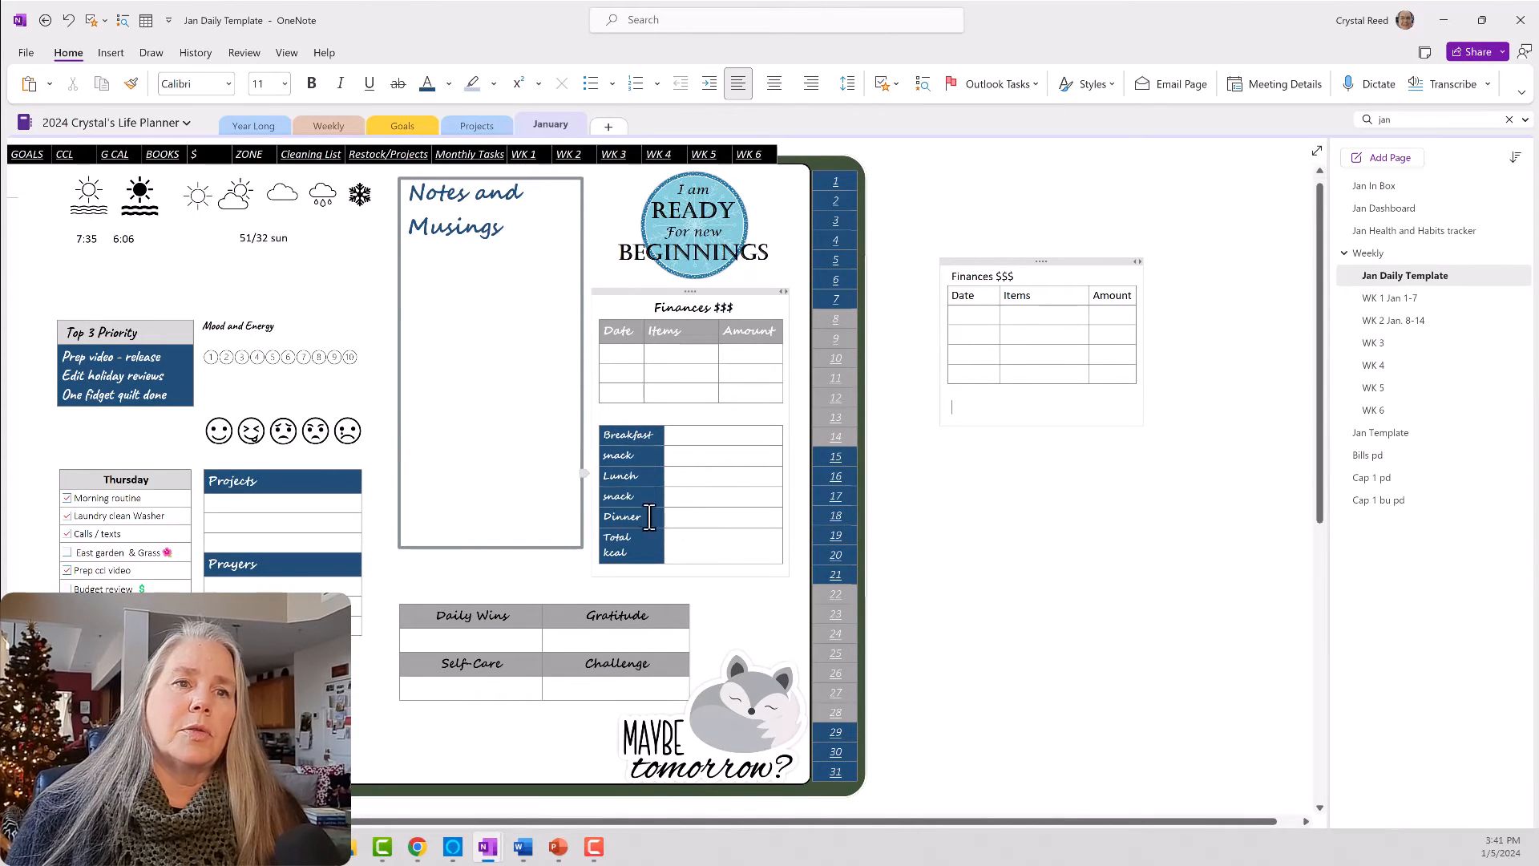
click(146, 25)
text(2)
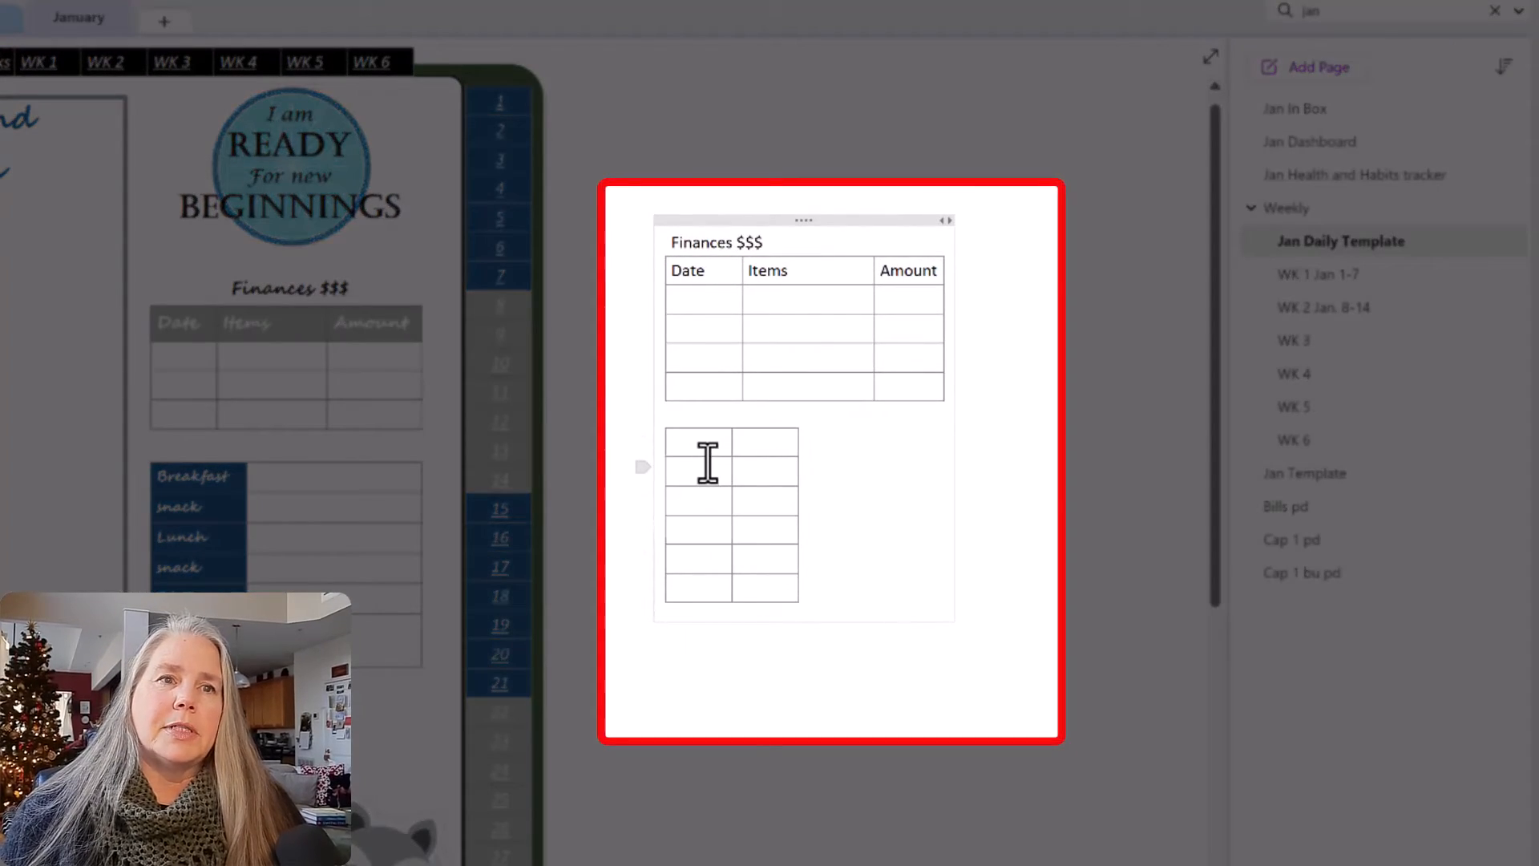
Label the first three rows of the lower practice table "B", "Snack" and "Lunch" in its first column.
text(B)
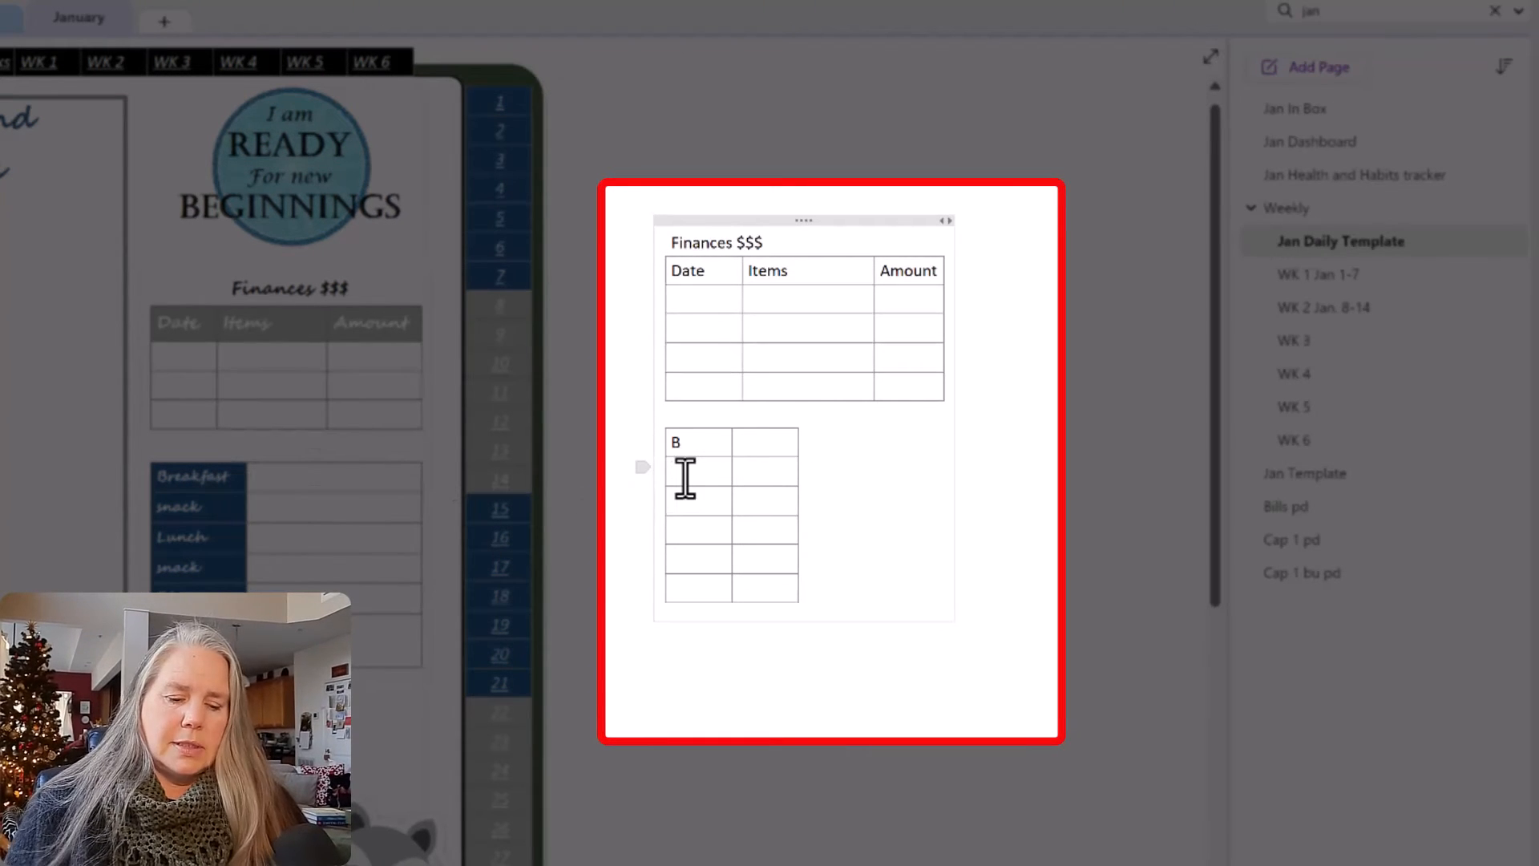
text(L)
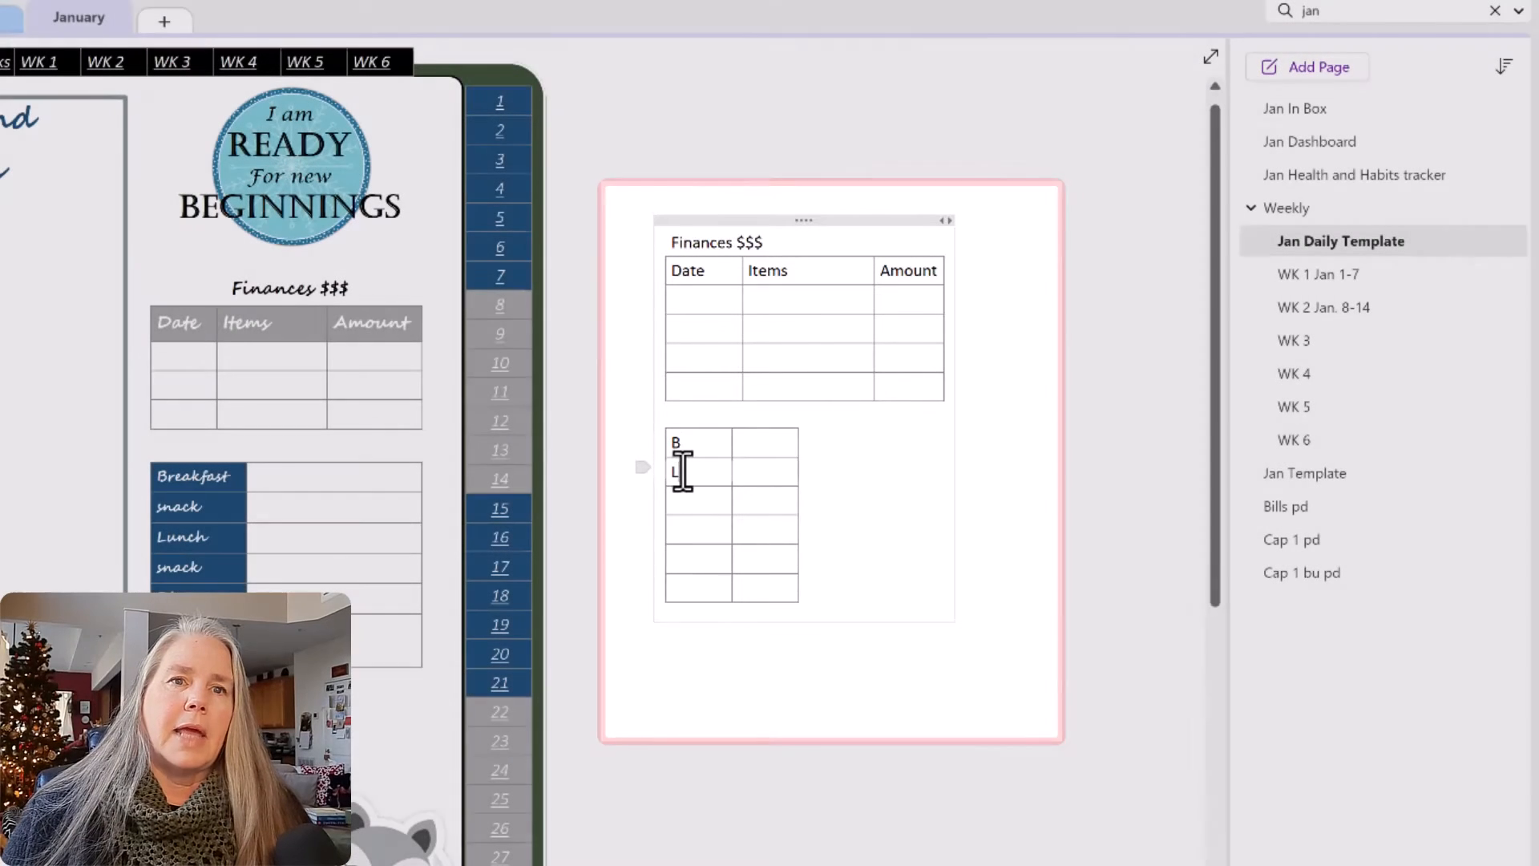
drag(684, 470, 662, 470)
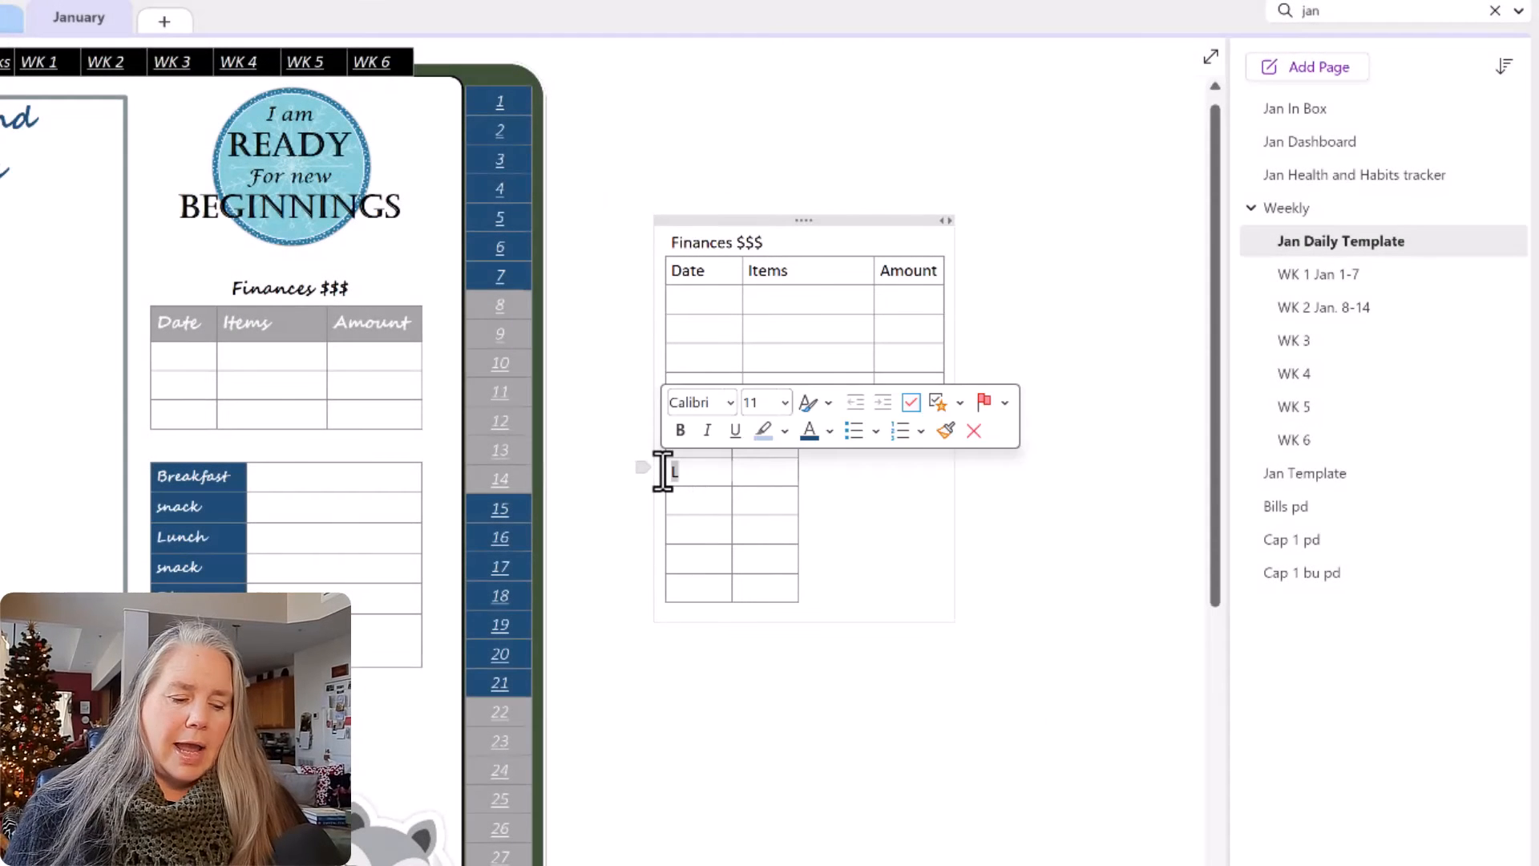
text(Sn)
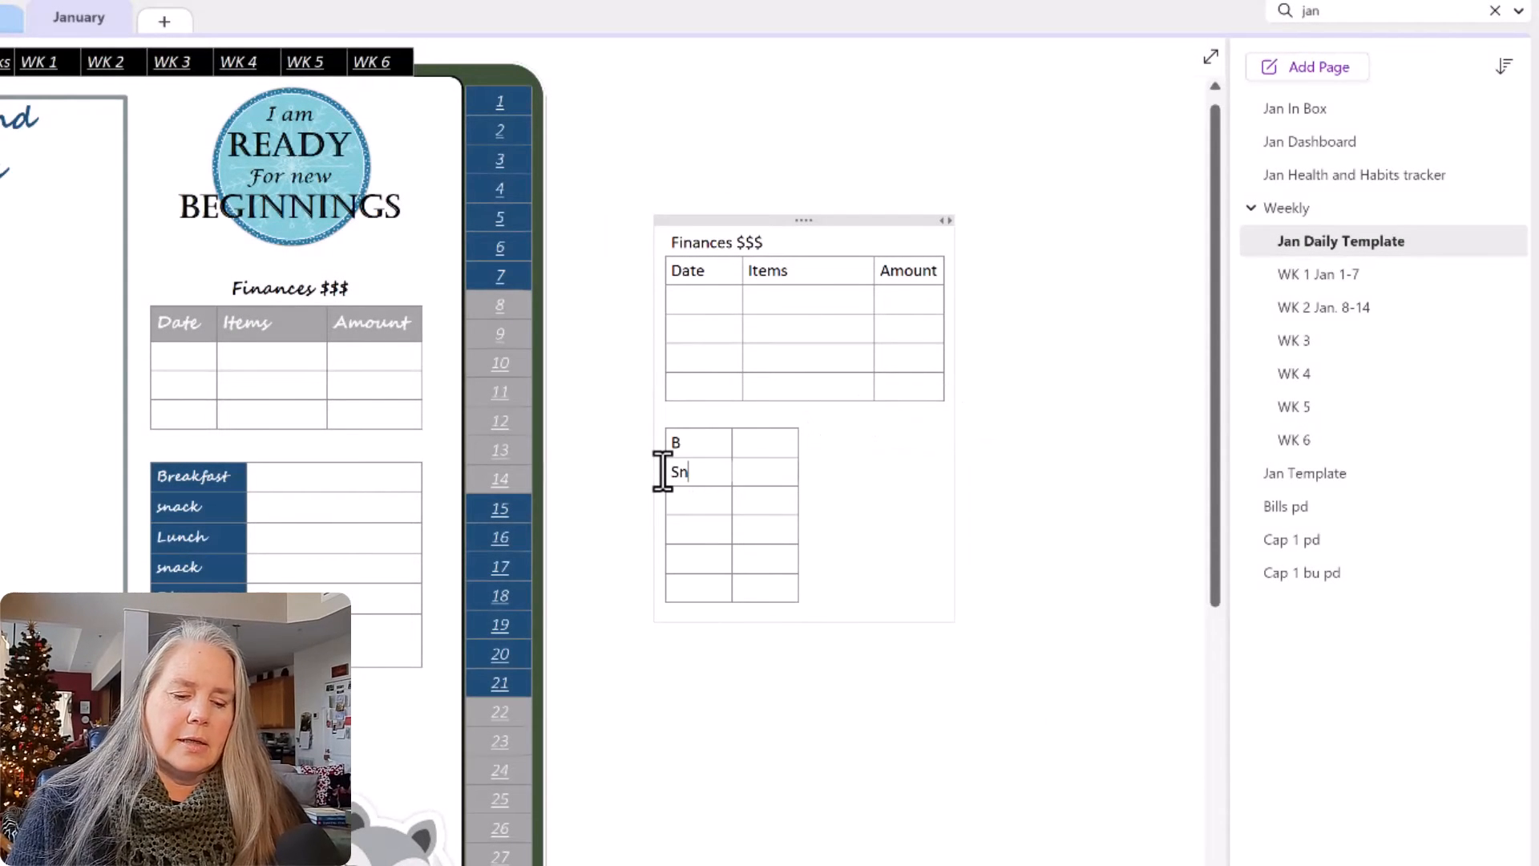
text(ack)
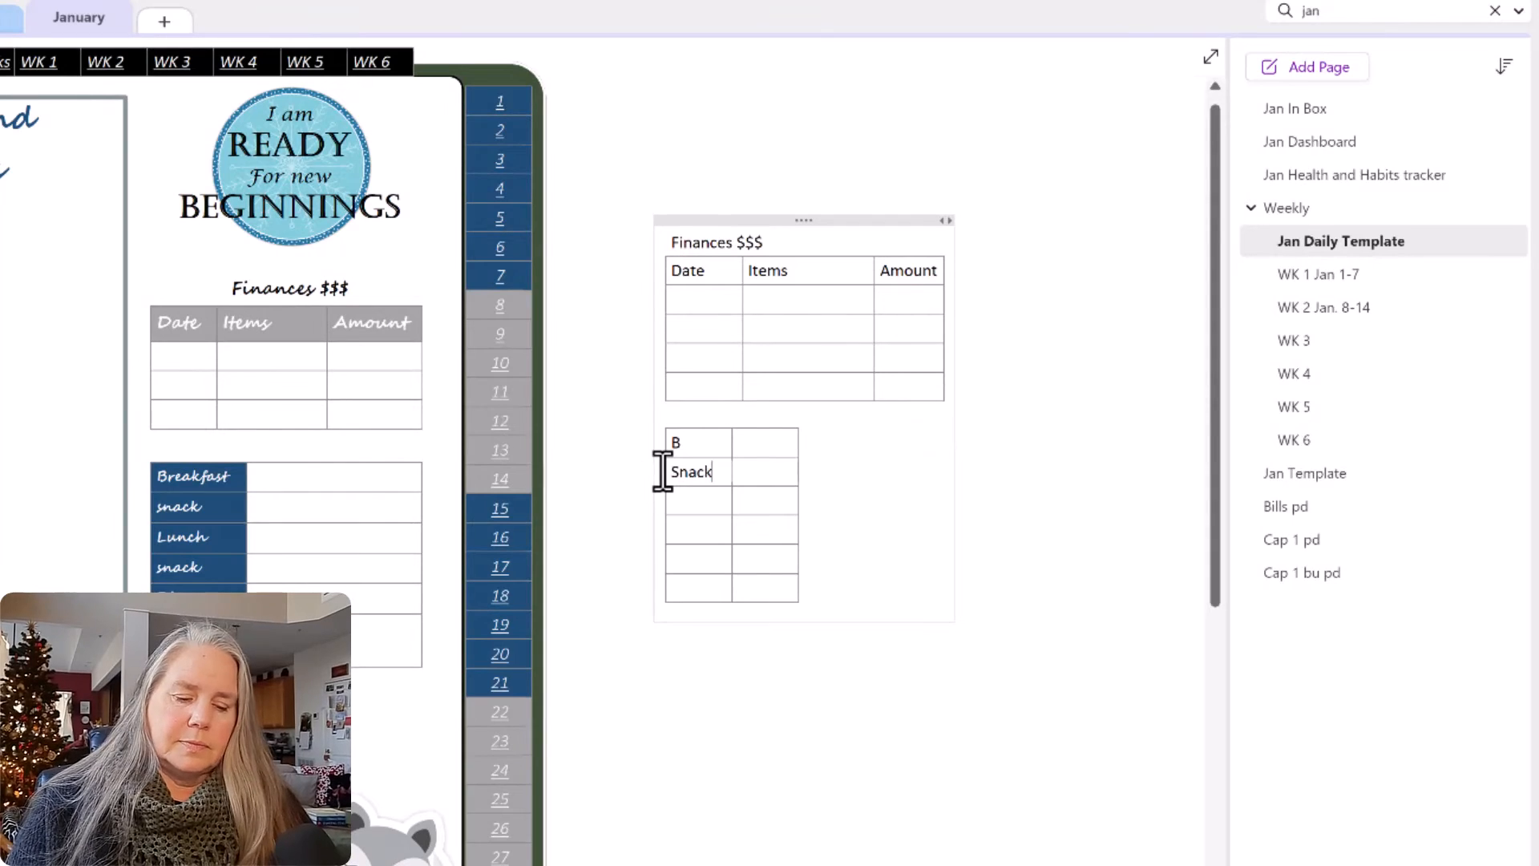
click(685, 498)
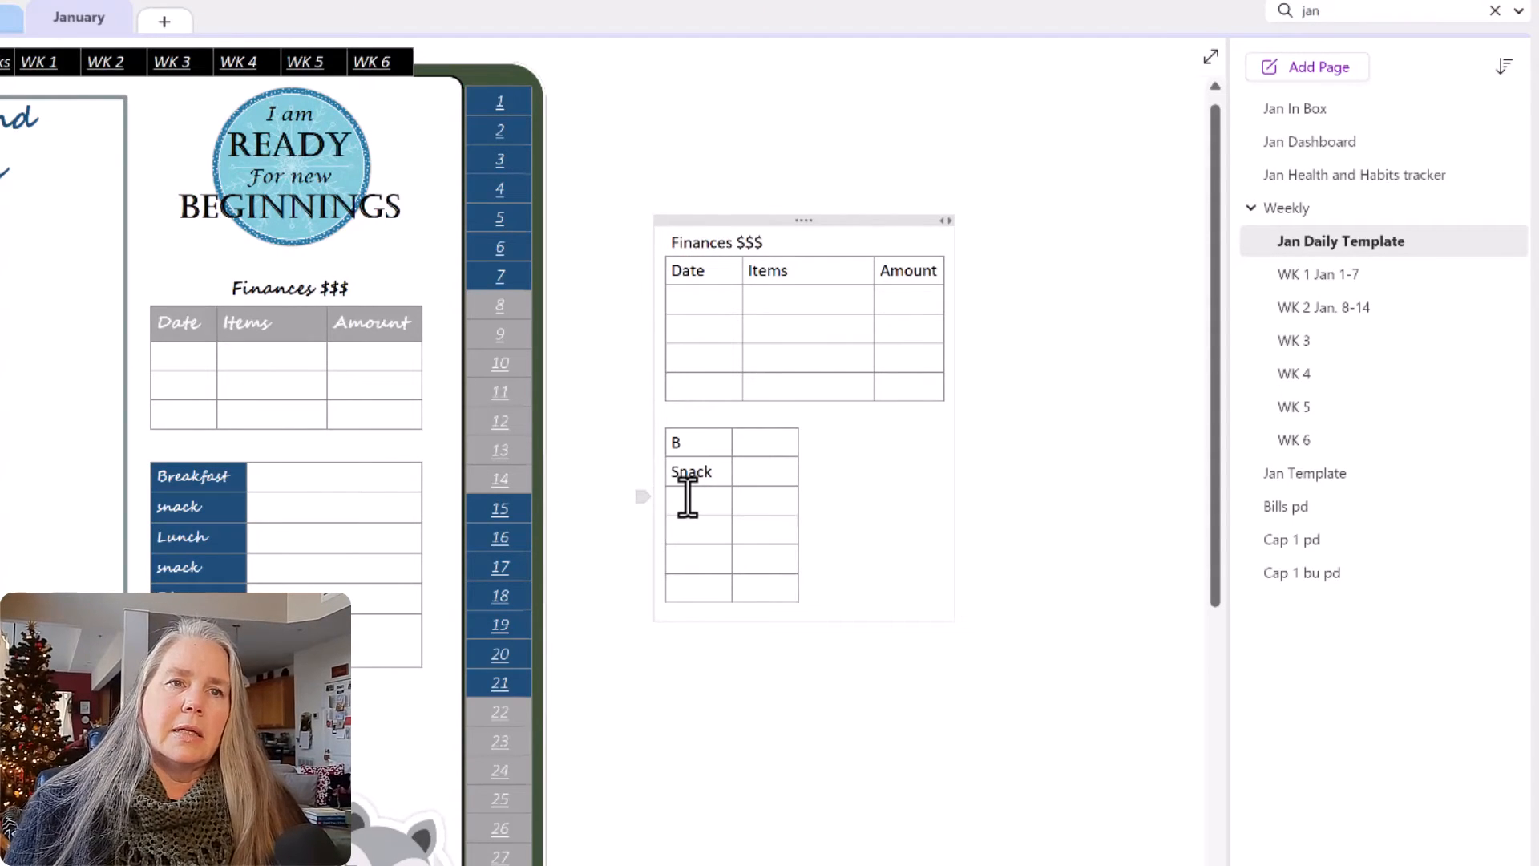
text(Lunch)
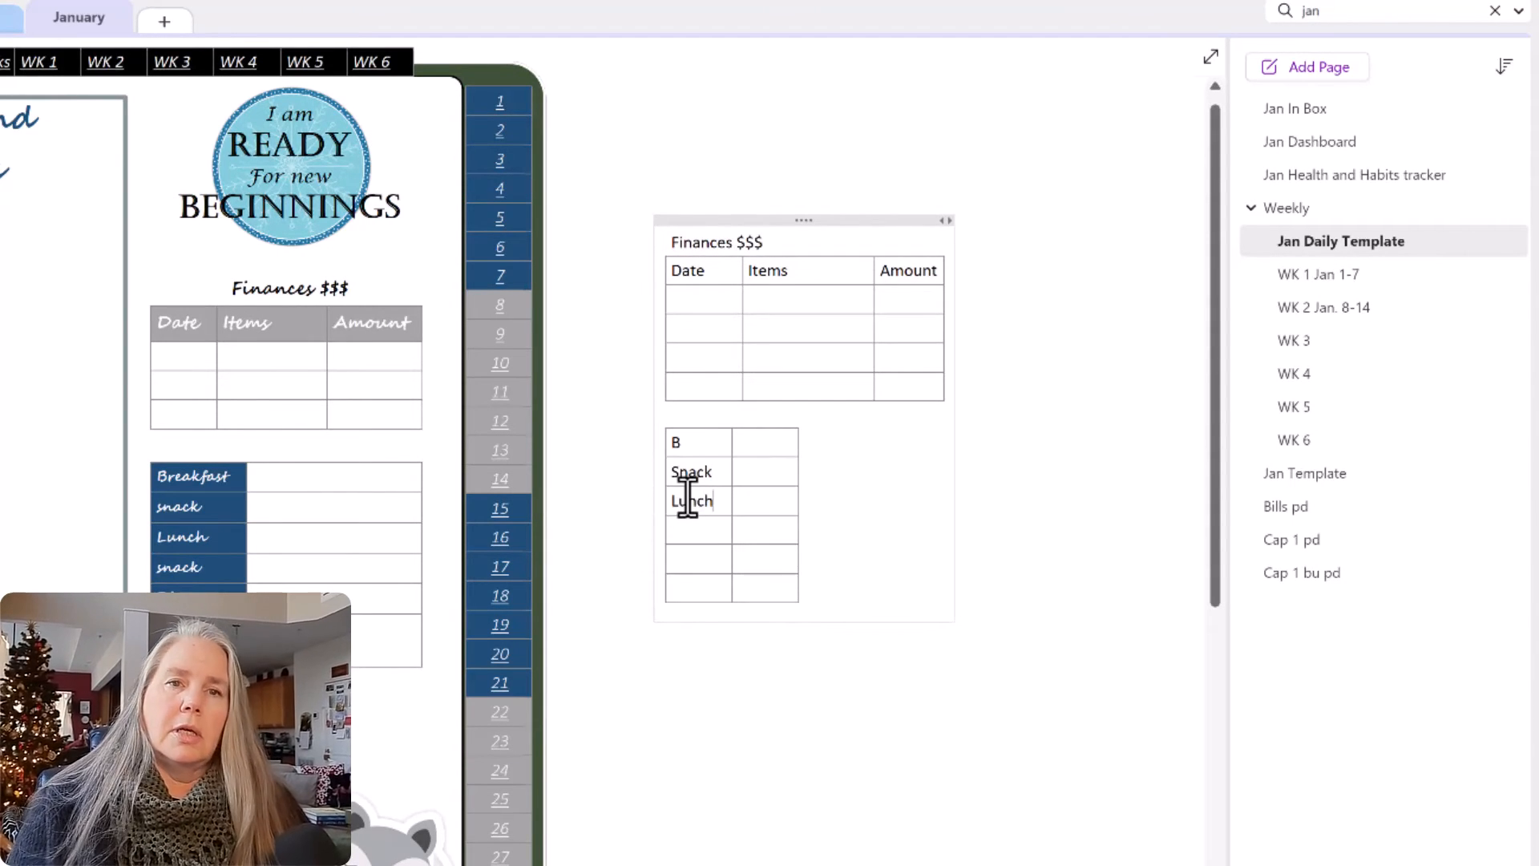
Label the lower practice table's remaining rows "Snack", "Dinner" and "Total KCal", and widen its second column to match the Finances table's width.
click(702, 529)
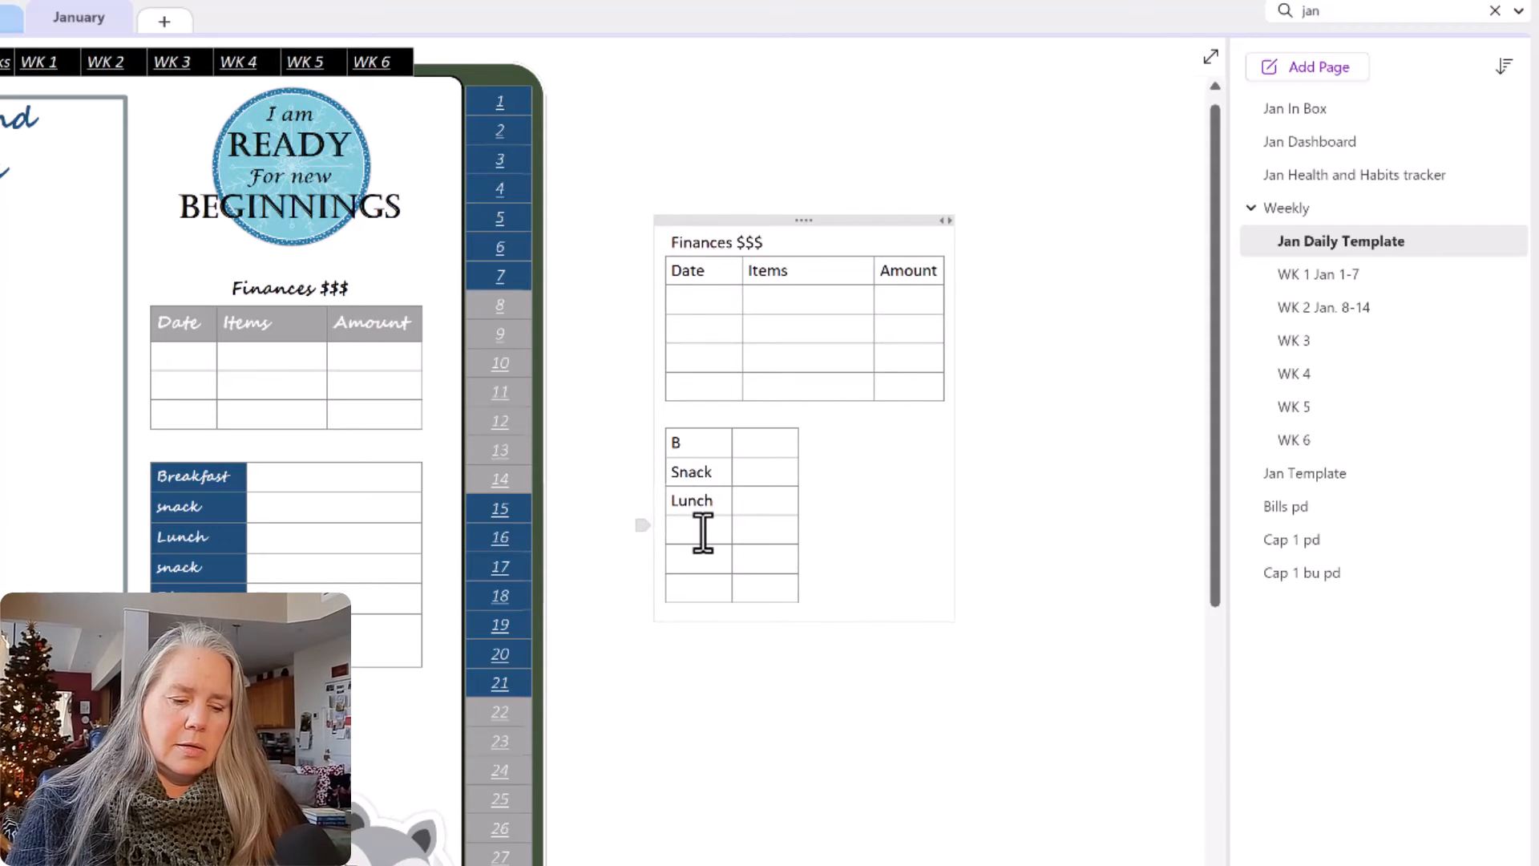
text(Snack)
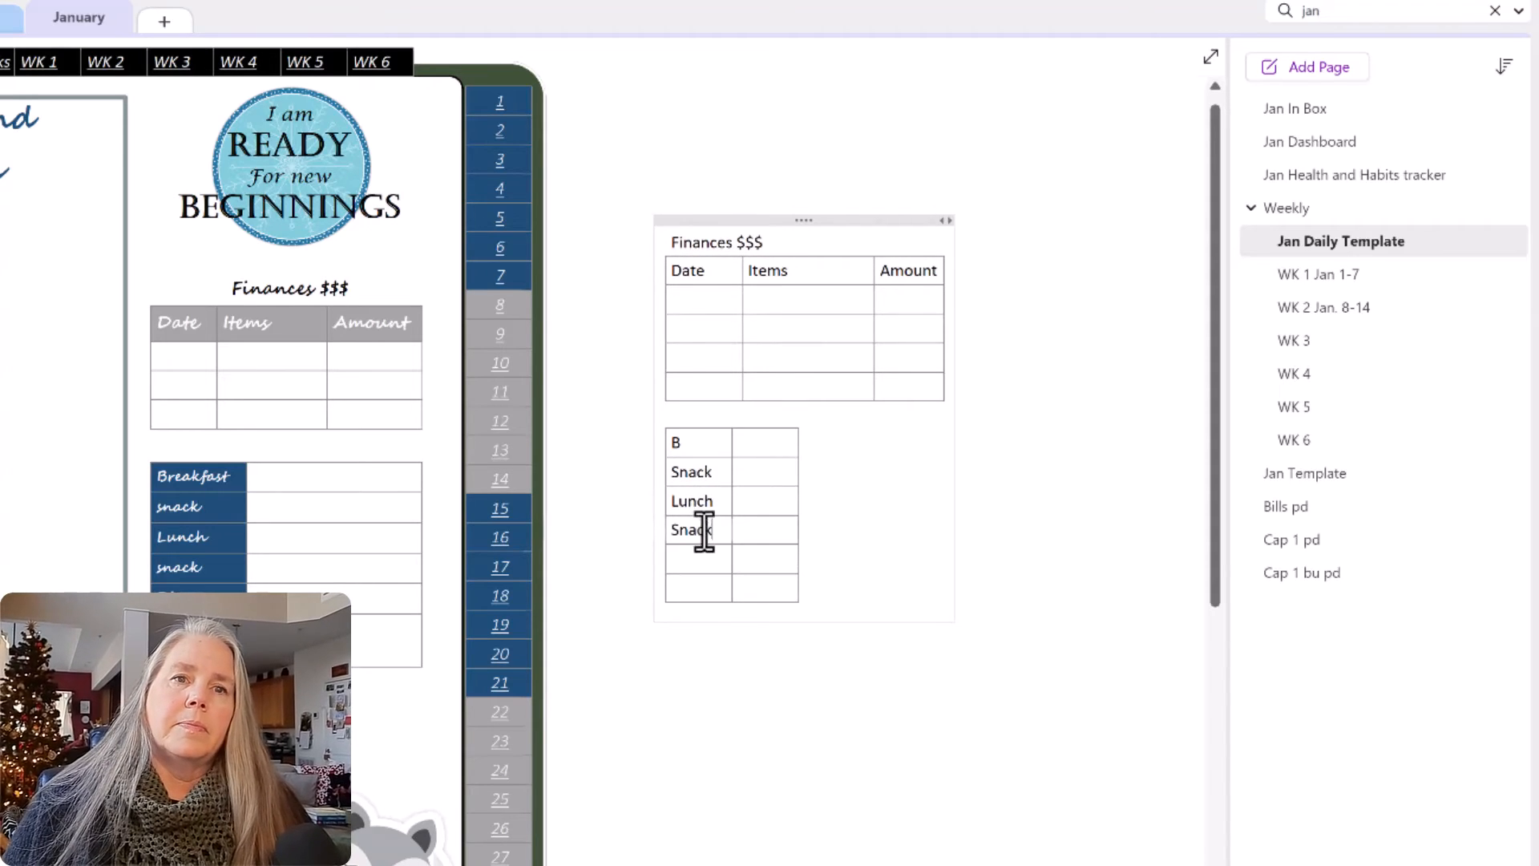
click(701, 555)
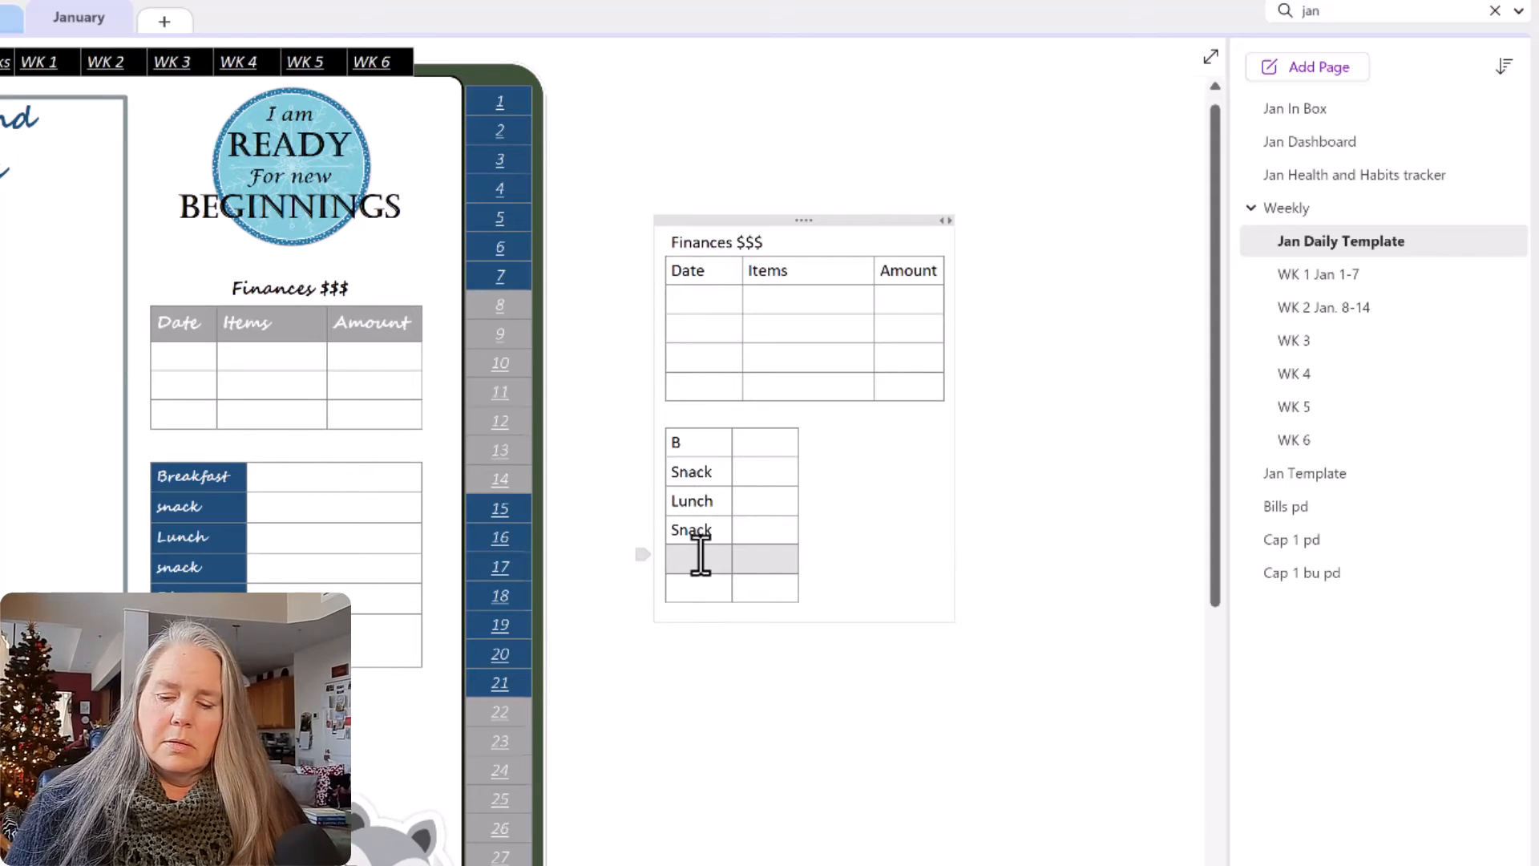
click(701, 555)
text(Dinner)
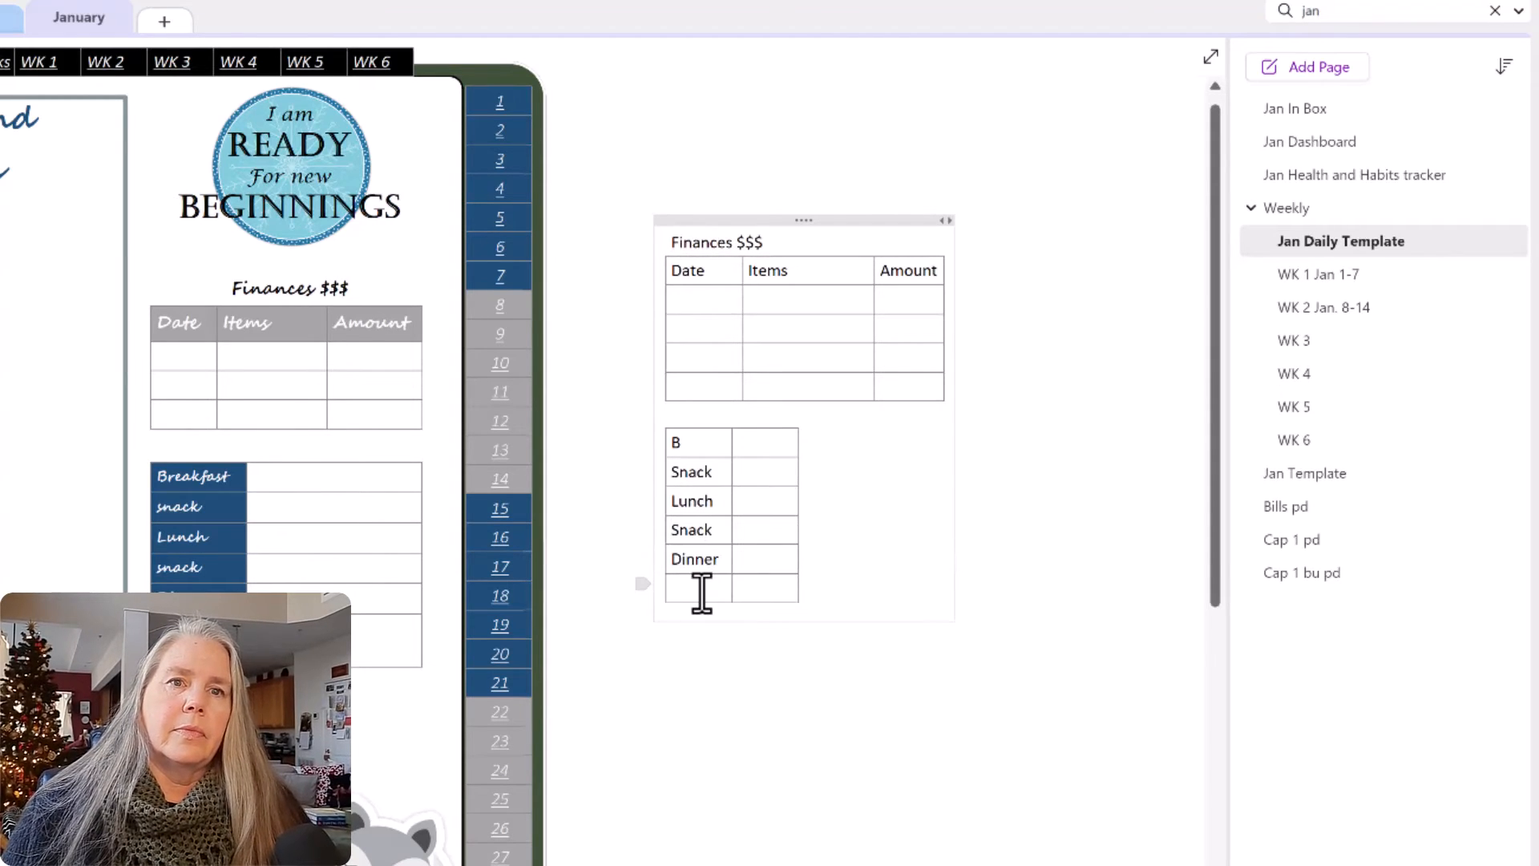
text(Tota)
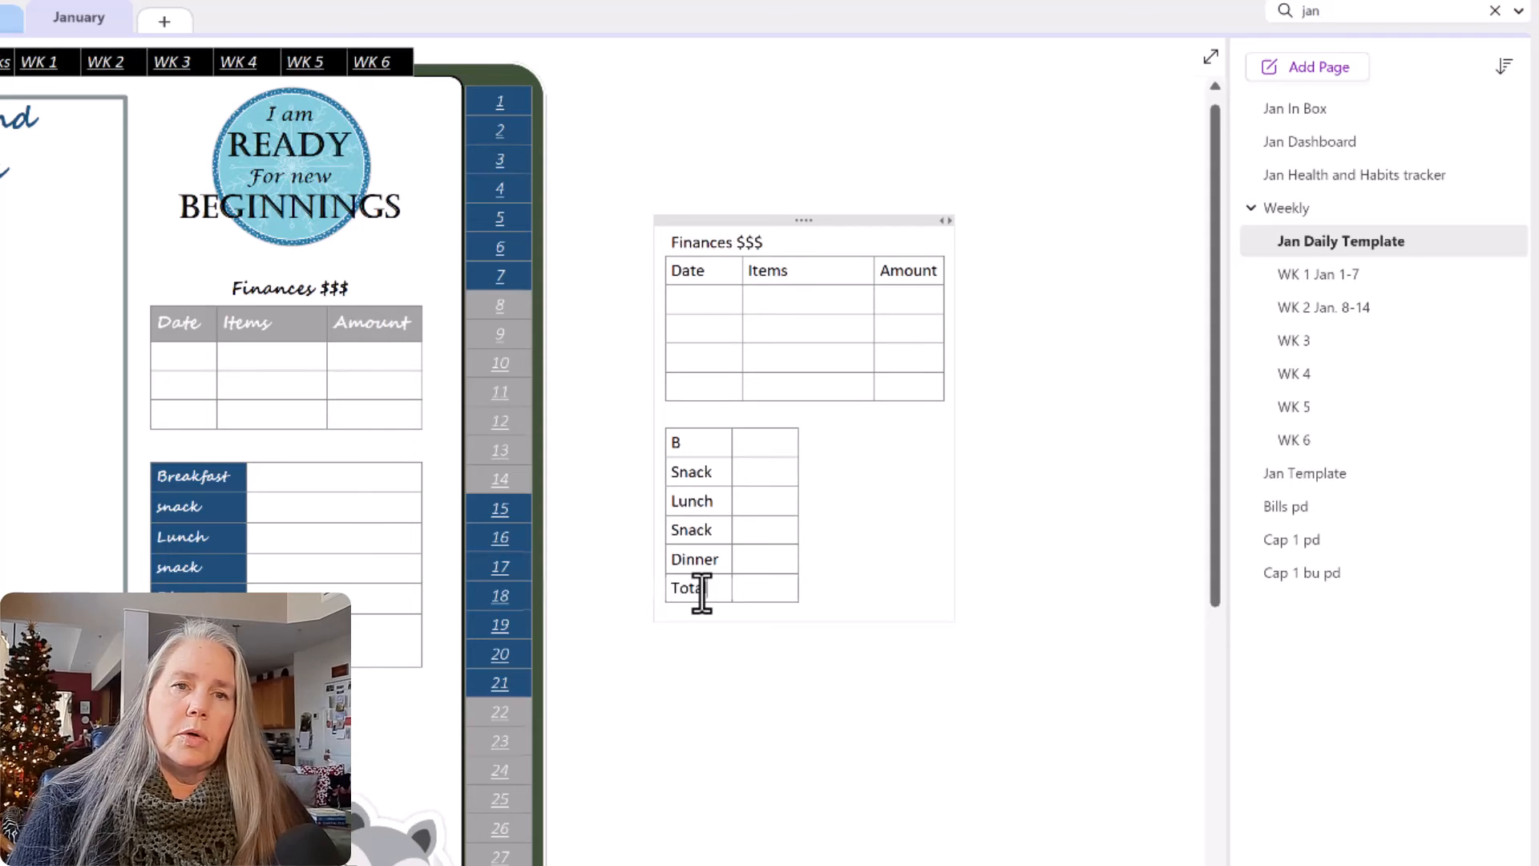
text(l KCal)
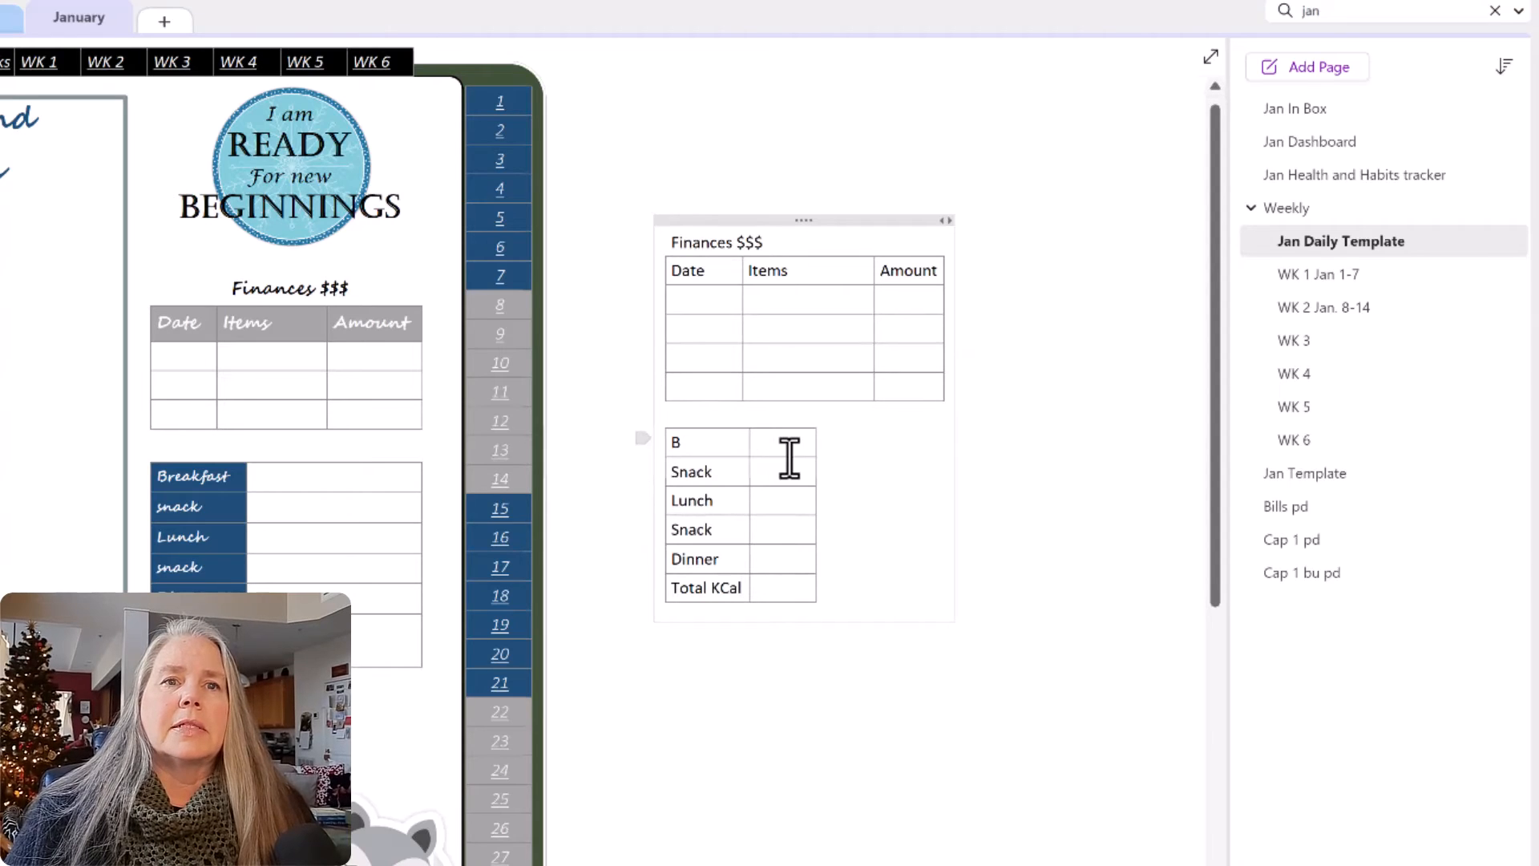
drag(750, 447, 941, 441)
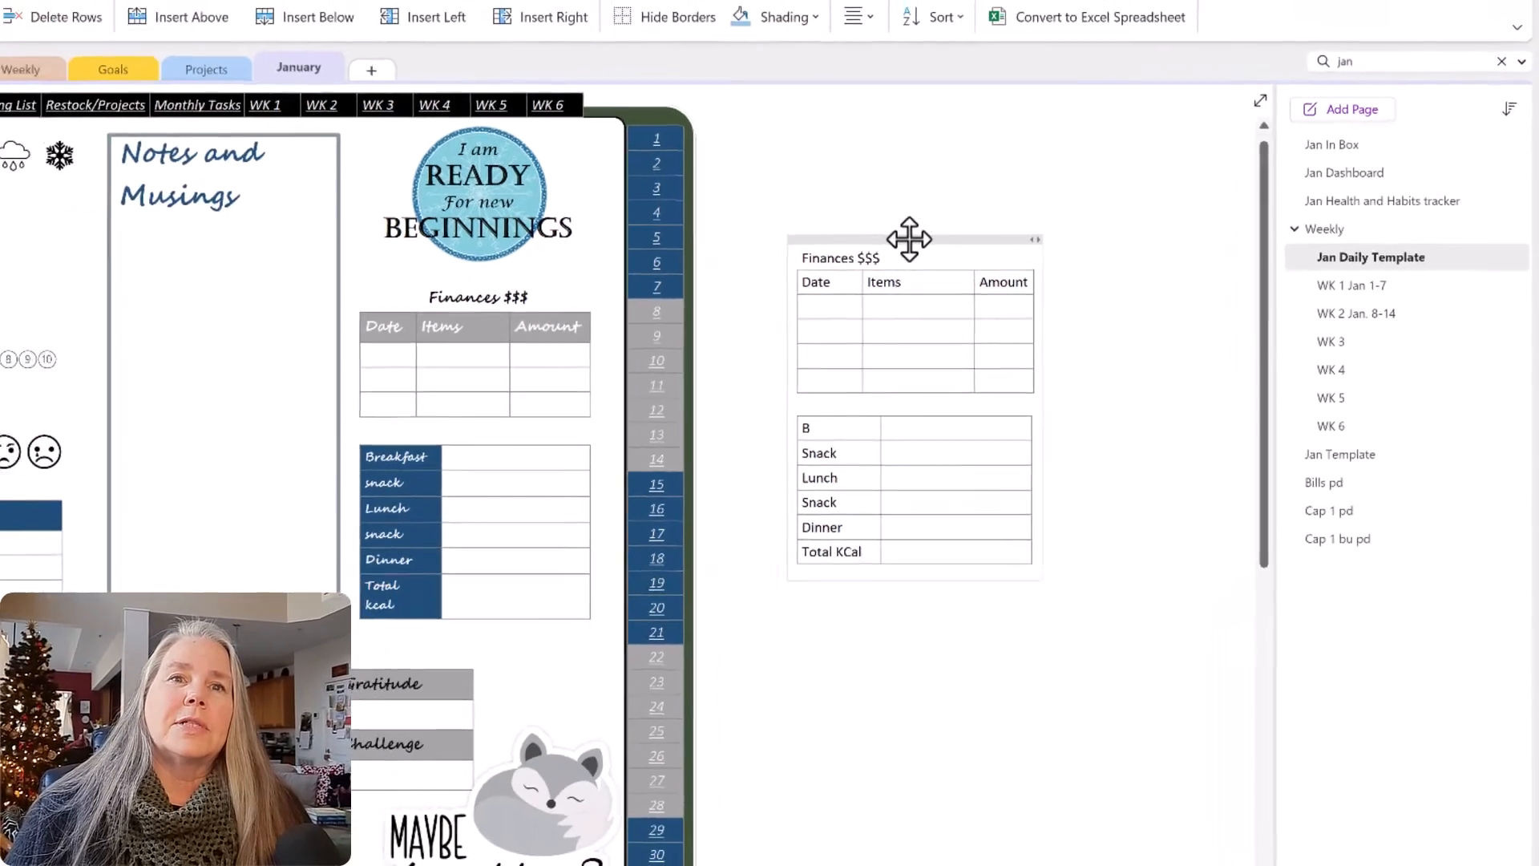
Delete the whole container with the practice Finances and meal tables from the blank area beside the planner page.
drag(814, 217, 628, 307)
drag(922, 319, 1076, 272)
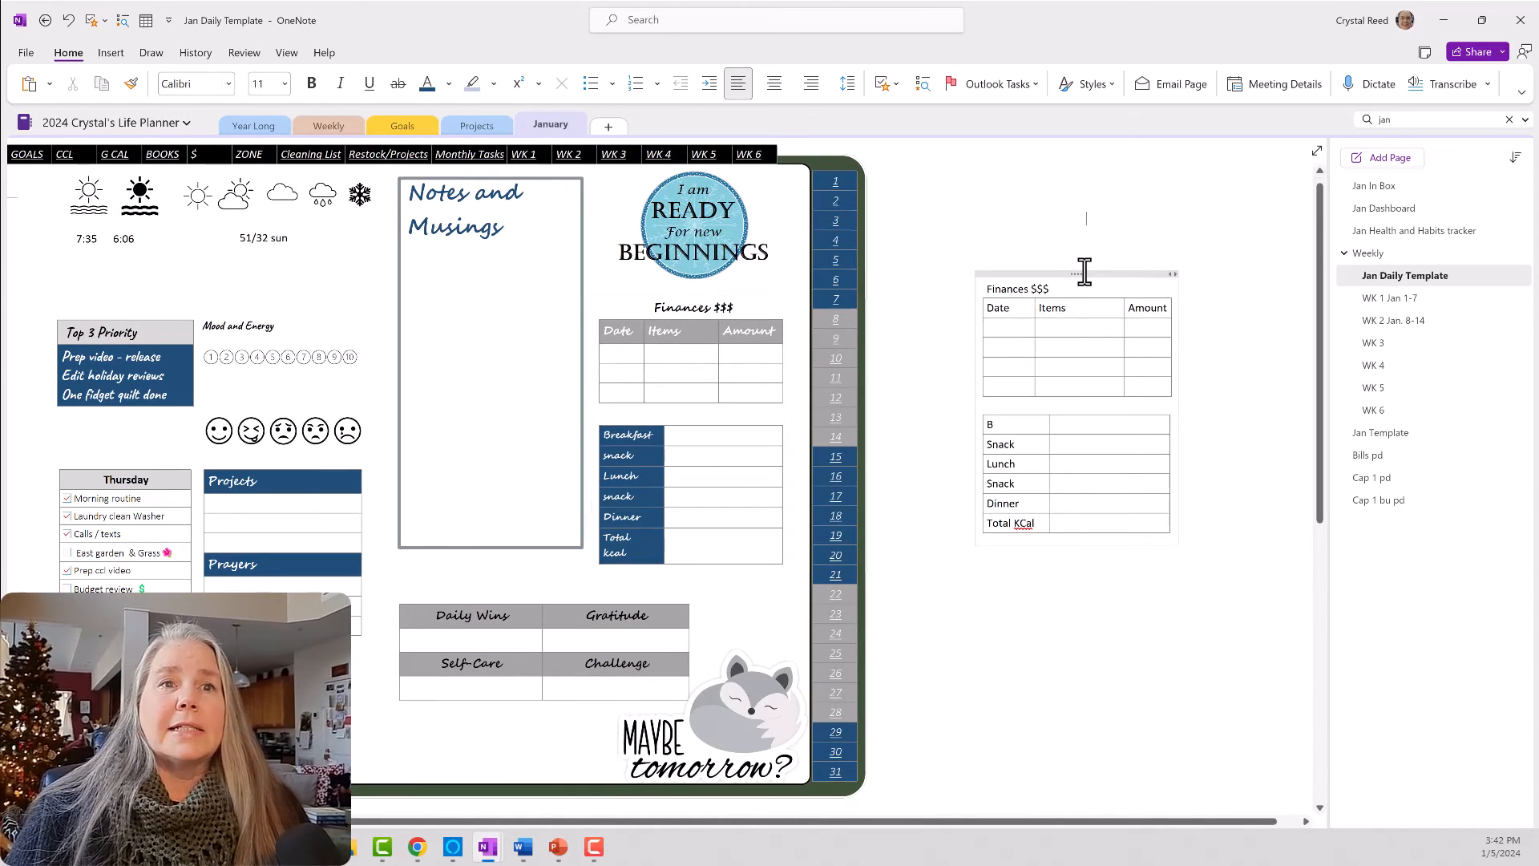
click(1084, 273)
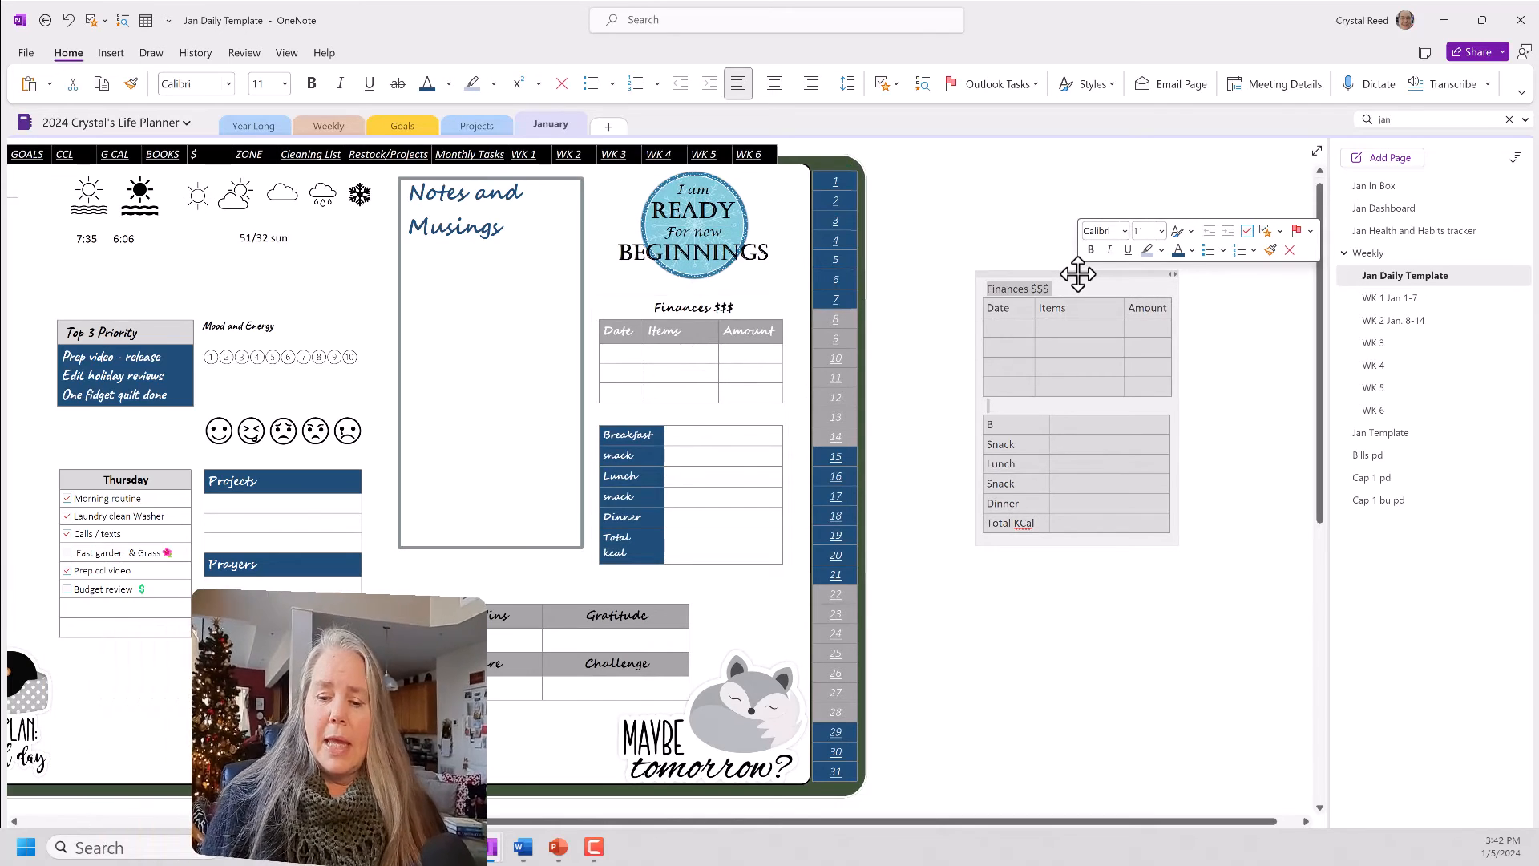
key(Delete)
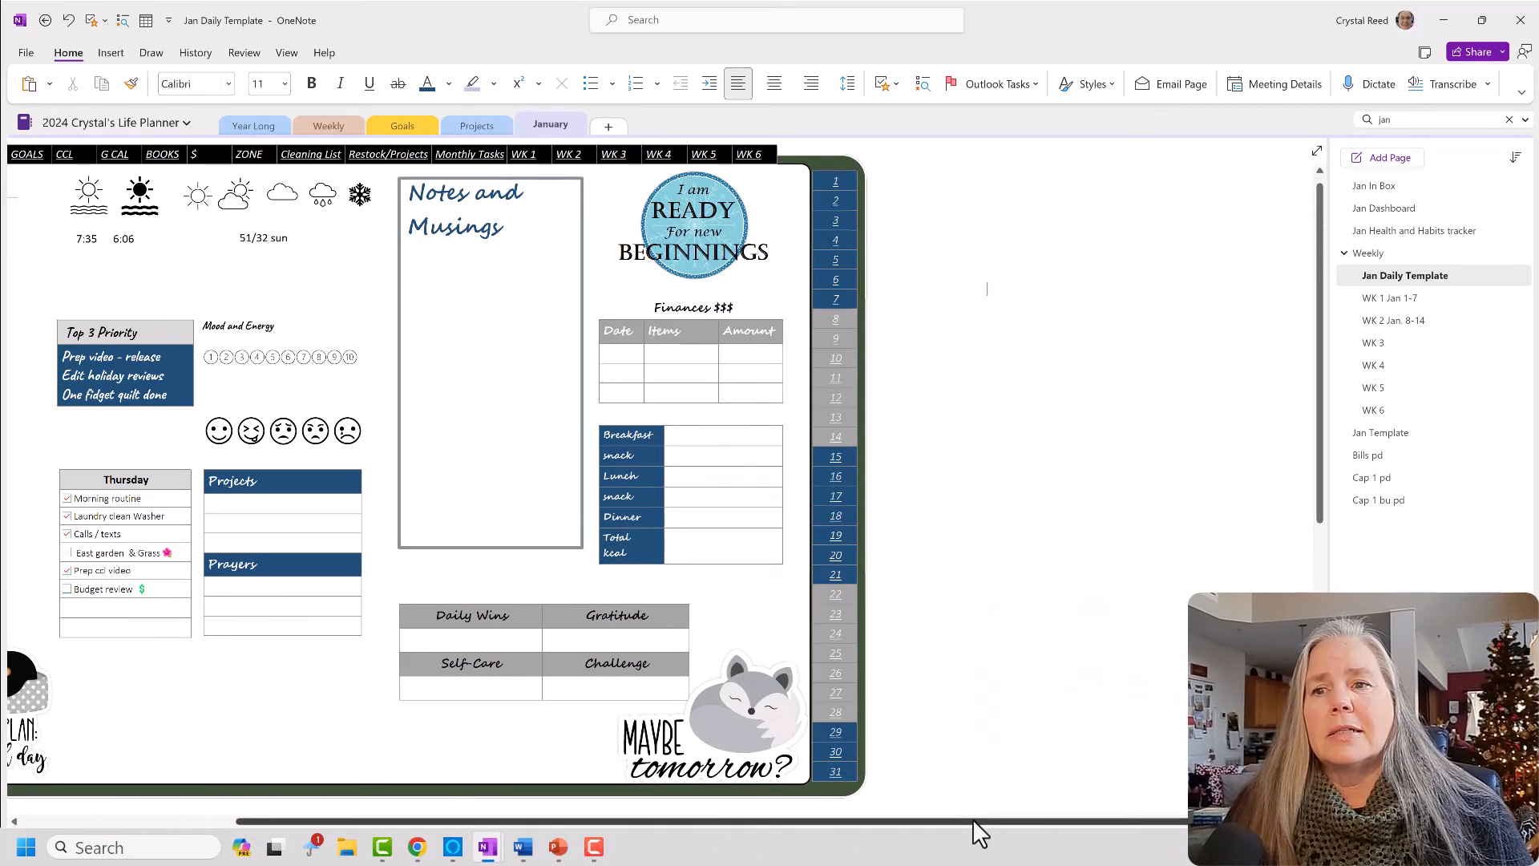
Move the Top 3 Priority container off the planner beyond the date tabs, and the formatted Finances and meal container to the page's lower middle.
drag(973, 819, 713, 818)
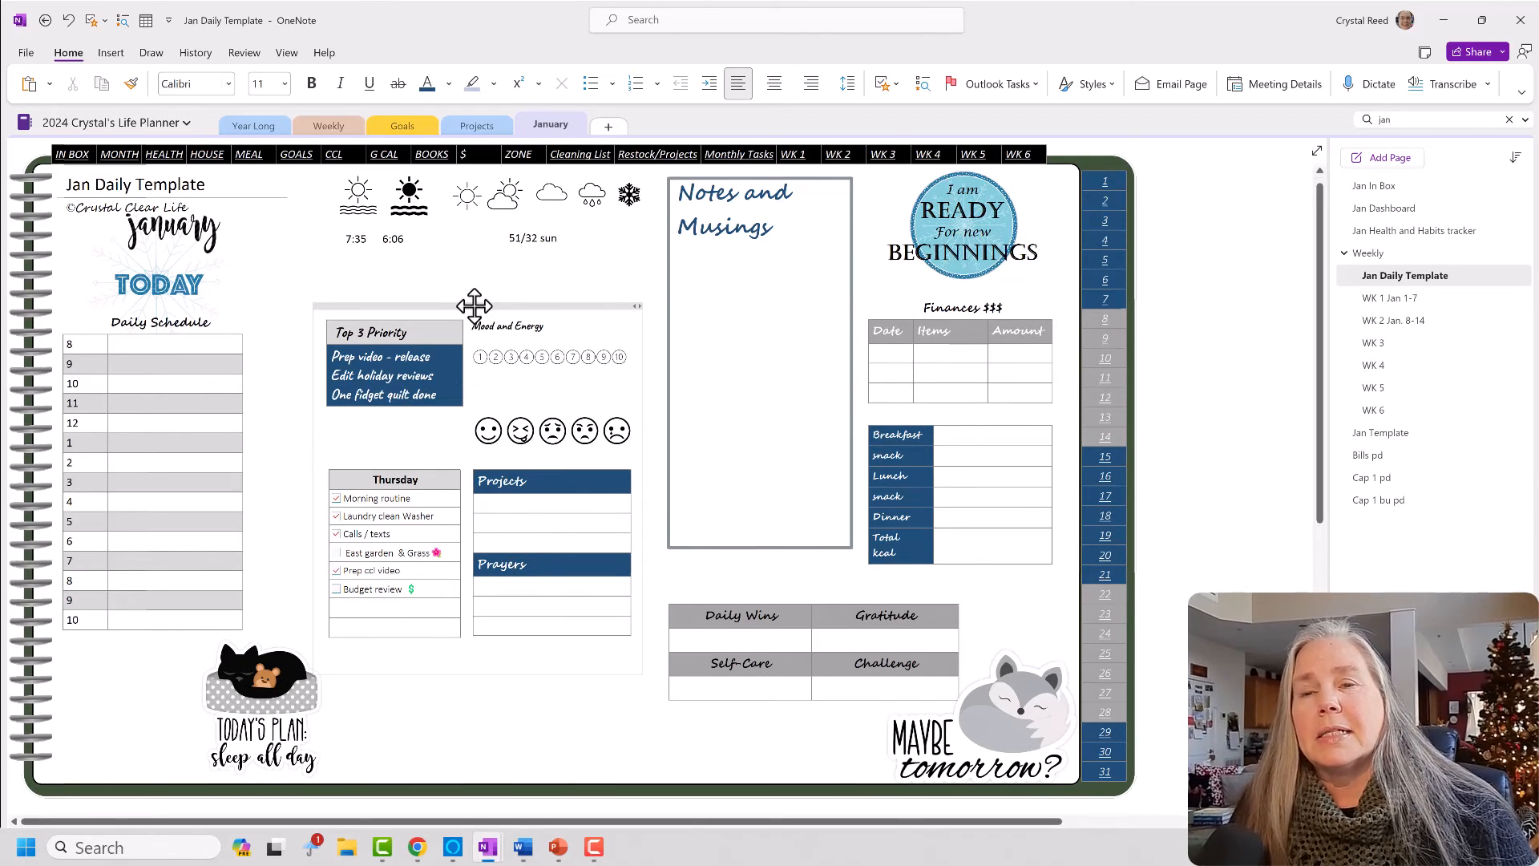
drag(475, 304, 1300, 276)
drag(925, 289, 397, 317)
click(585, 428)
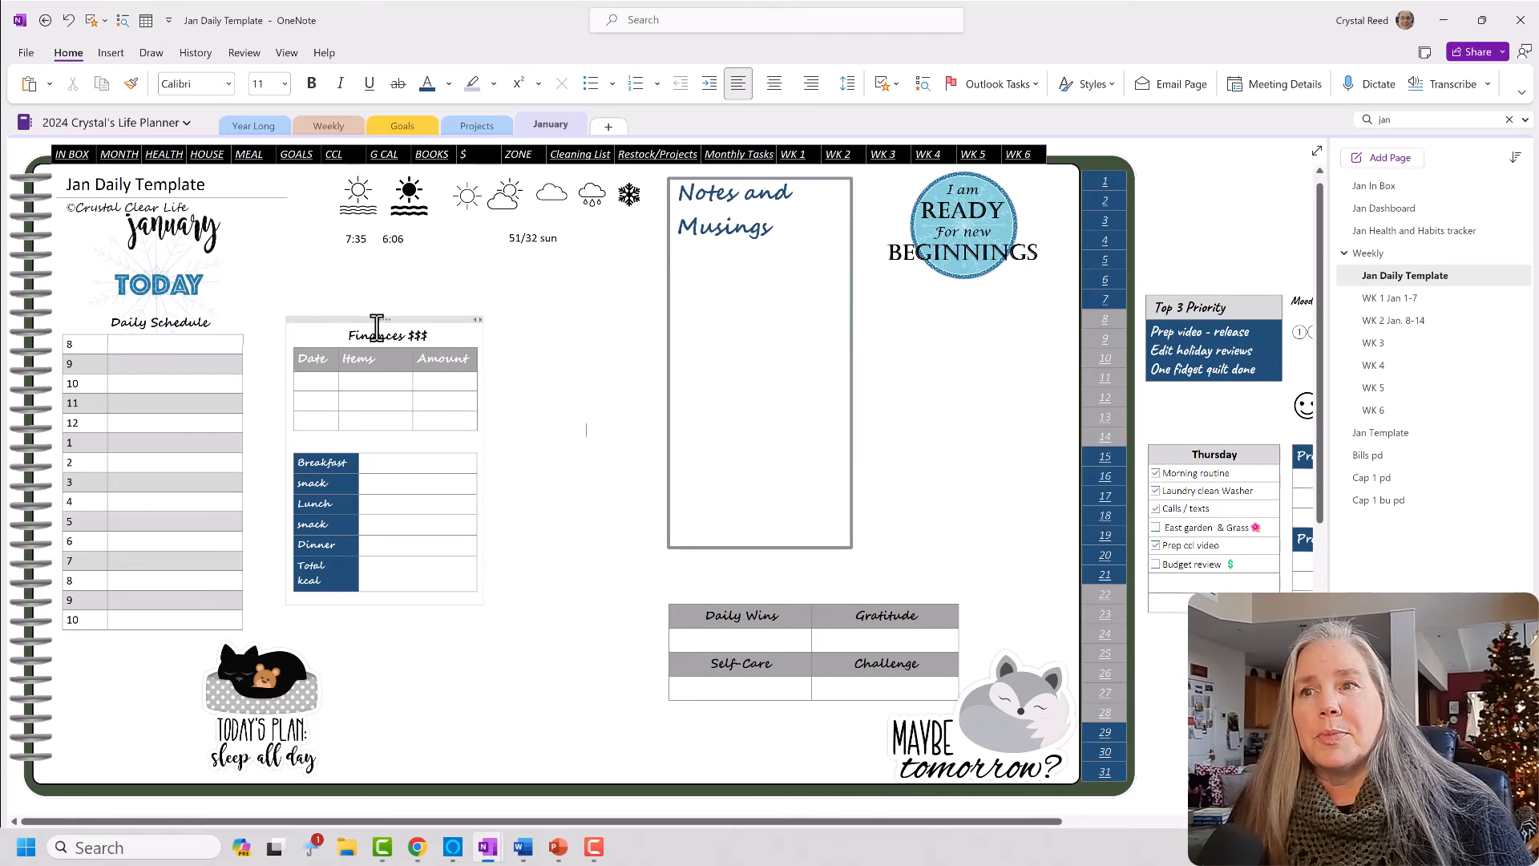
drag(377, 319, 540, 501)
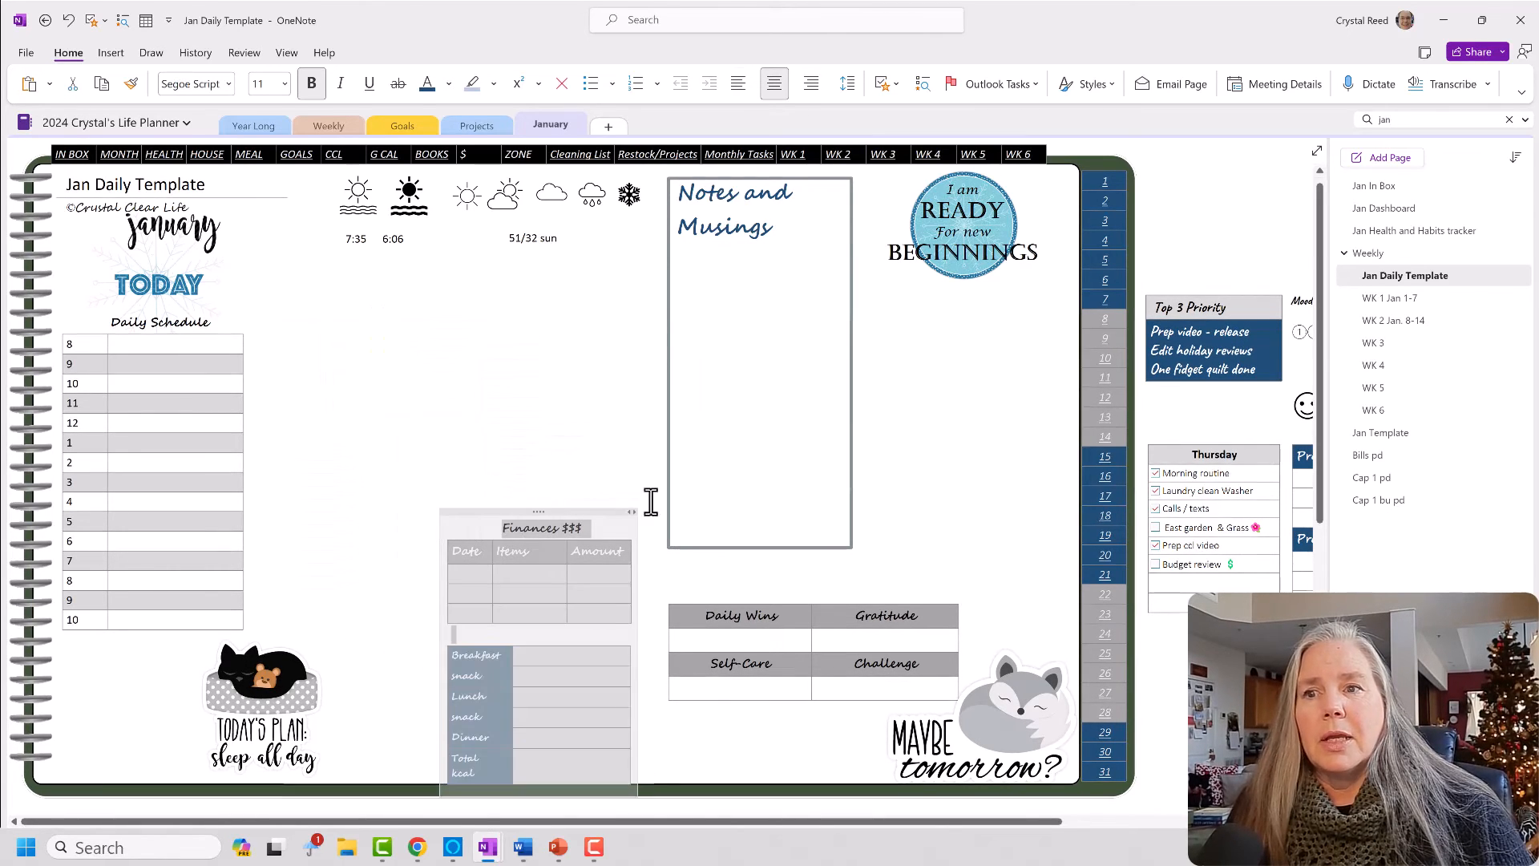
drag(1215, 279, 1196, 279)
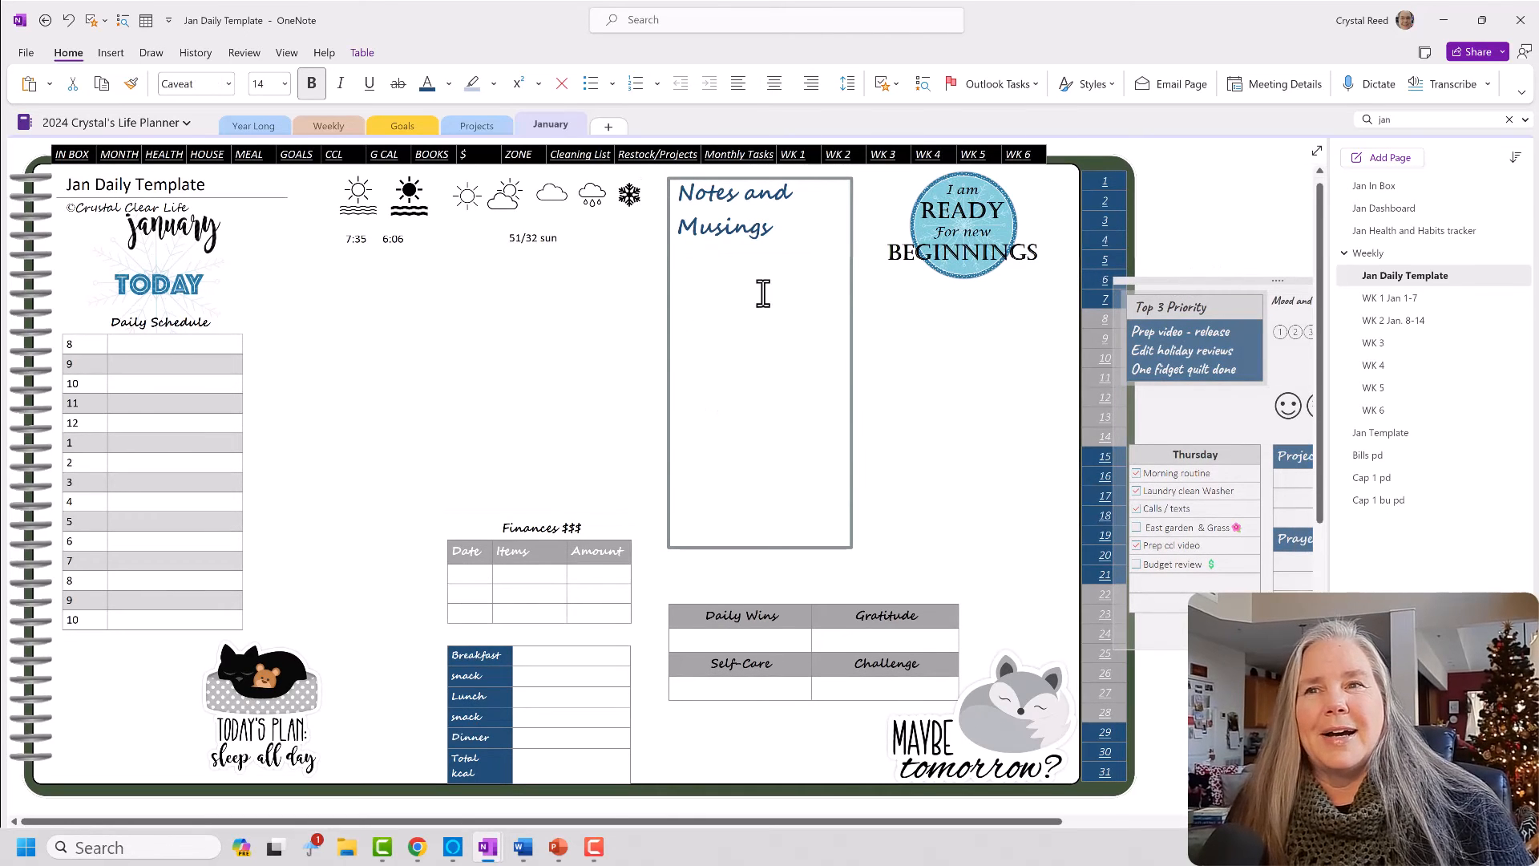
Move the "I am READY For new BEGINNINGS" text and circle sticker off the planner, and the Notes and Musings frame beside the date tabs.
click(939, 250)
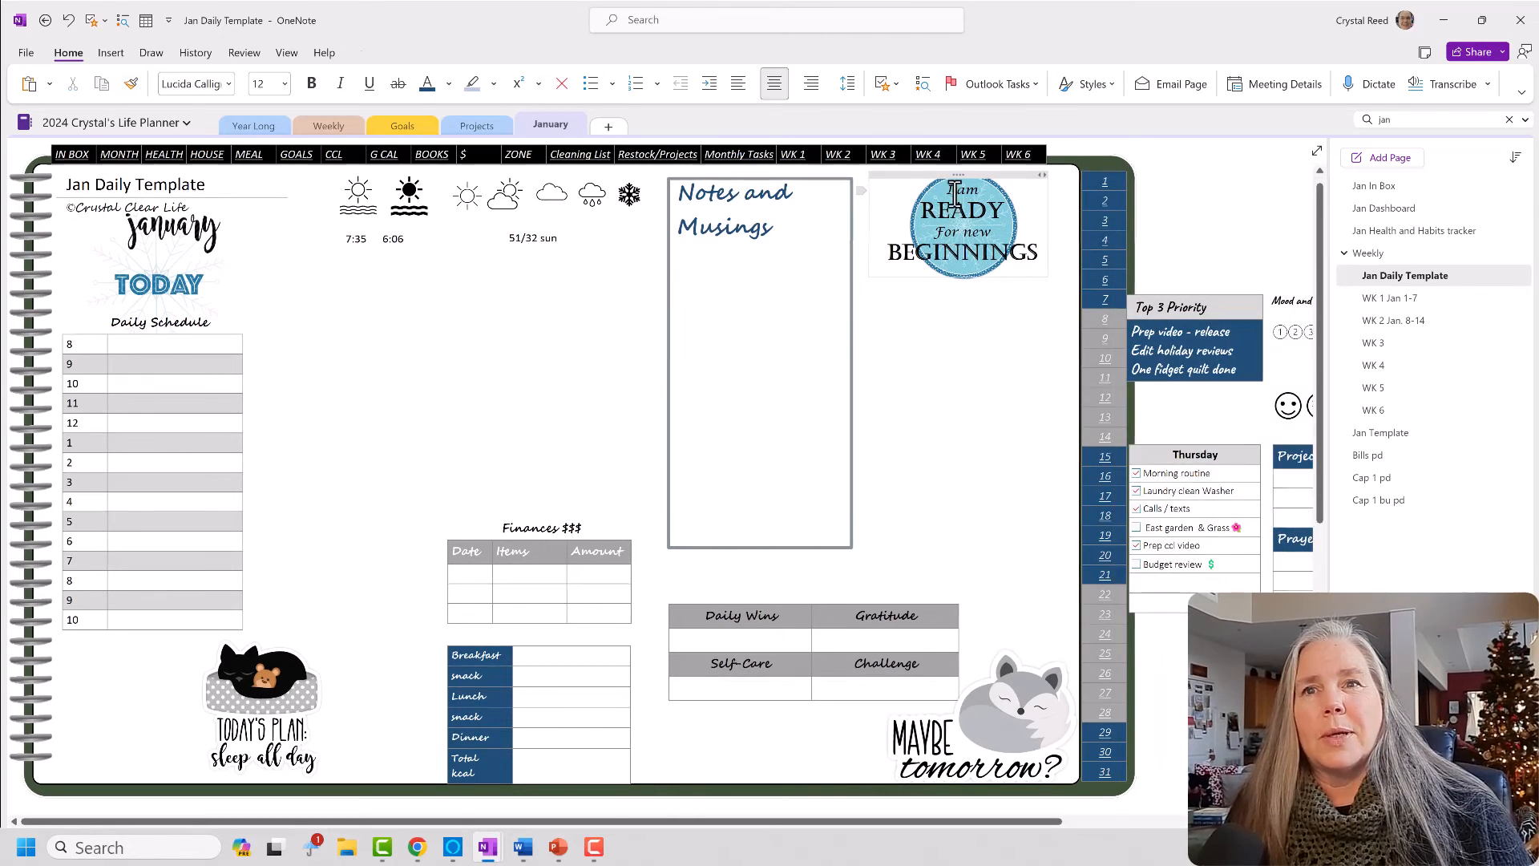
drag(959, 174, 1241, 177)
click(962, 223)
drag(962, 223, 1254, 206)
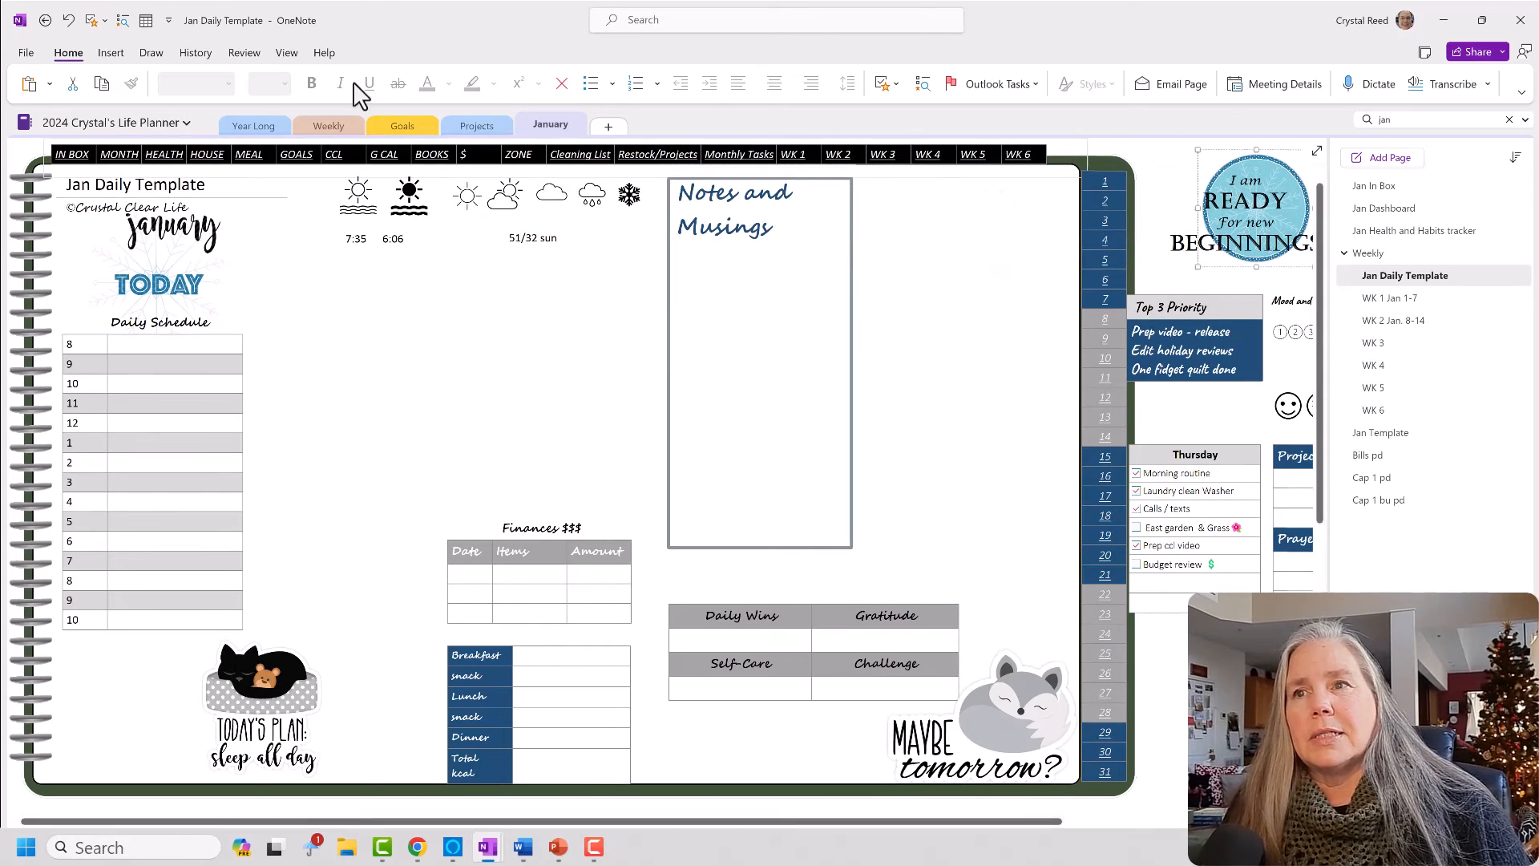
click(656, 182)
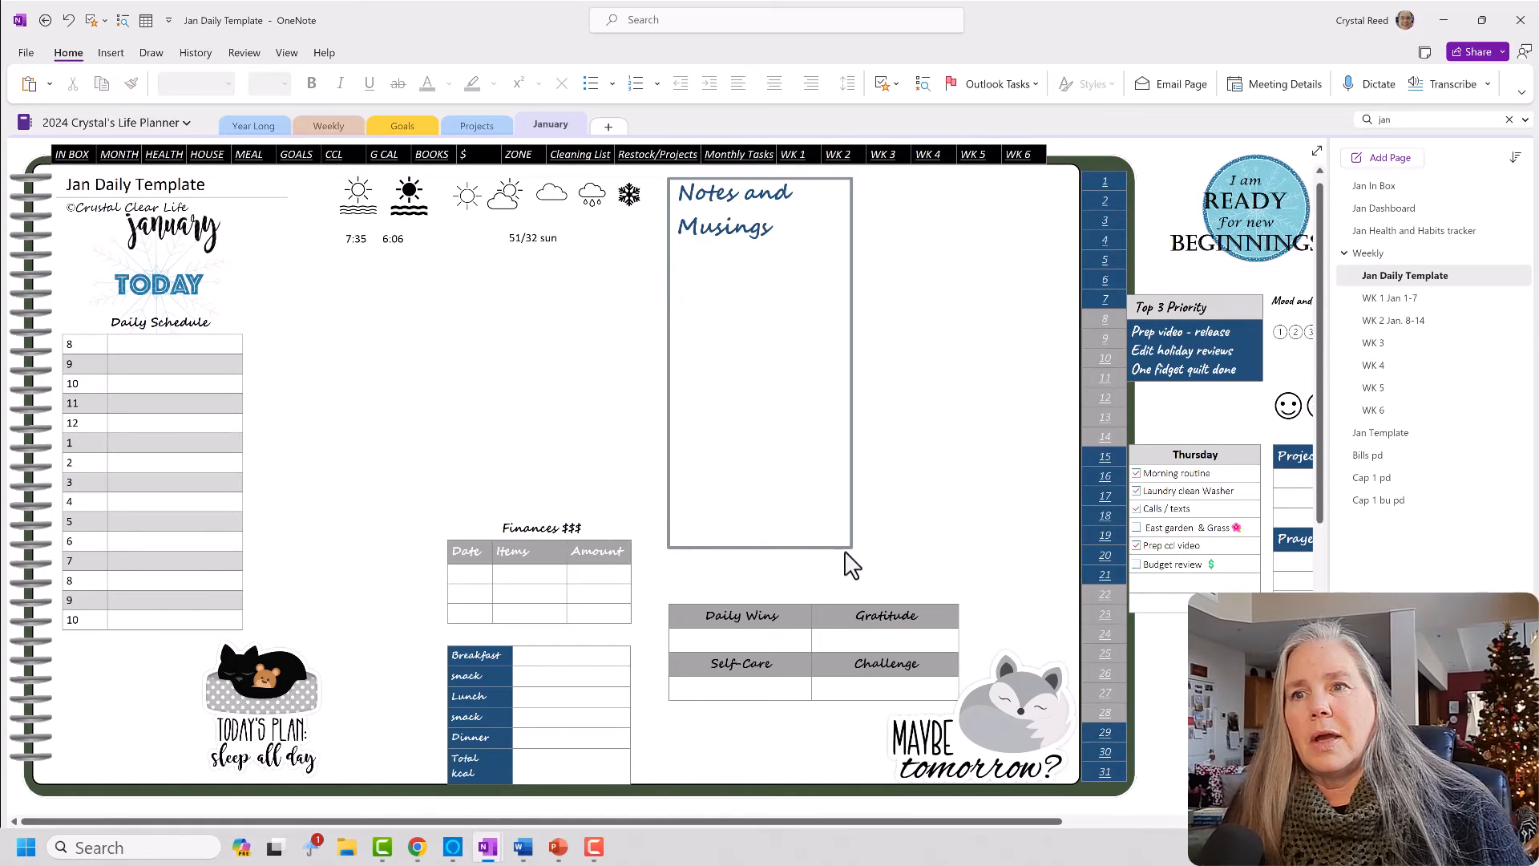
drag(738, 319, 955, 319)
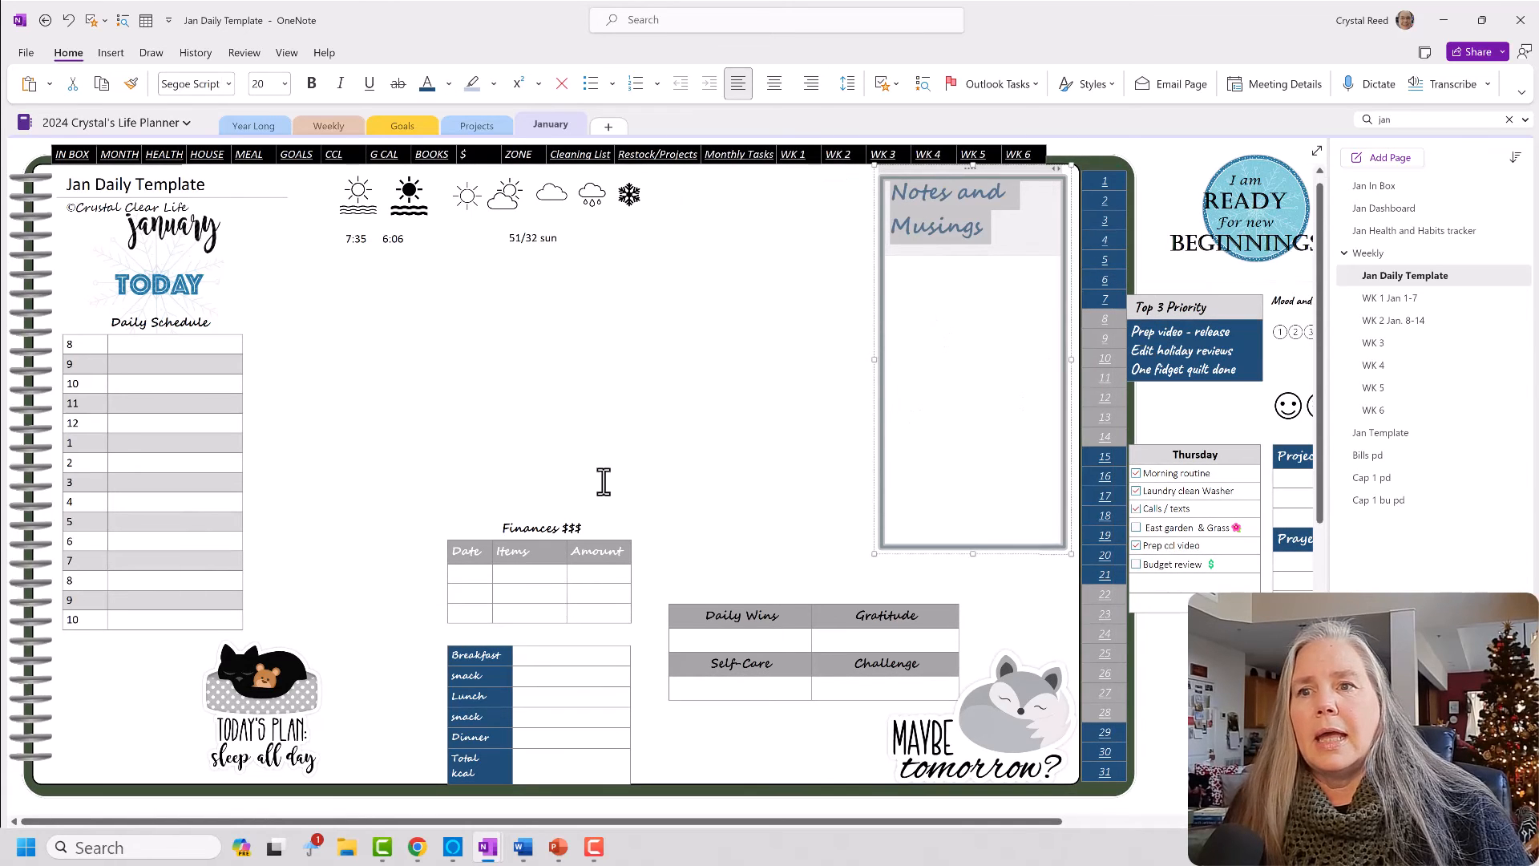
Place the Finances and meal container beside the Daily Schedule, and the Top 3 Priority container between it and the Notes and Musings frame.
drag(549, 510, 367, 307)
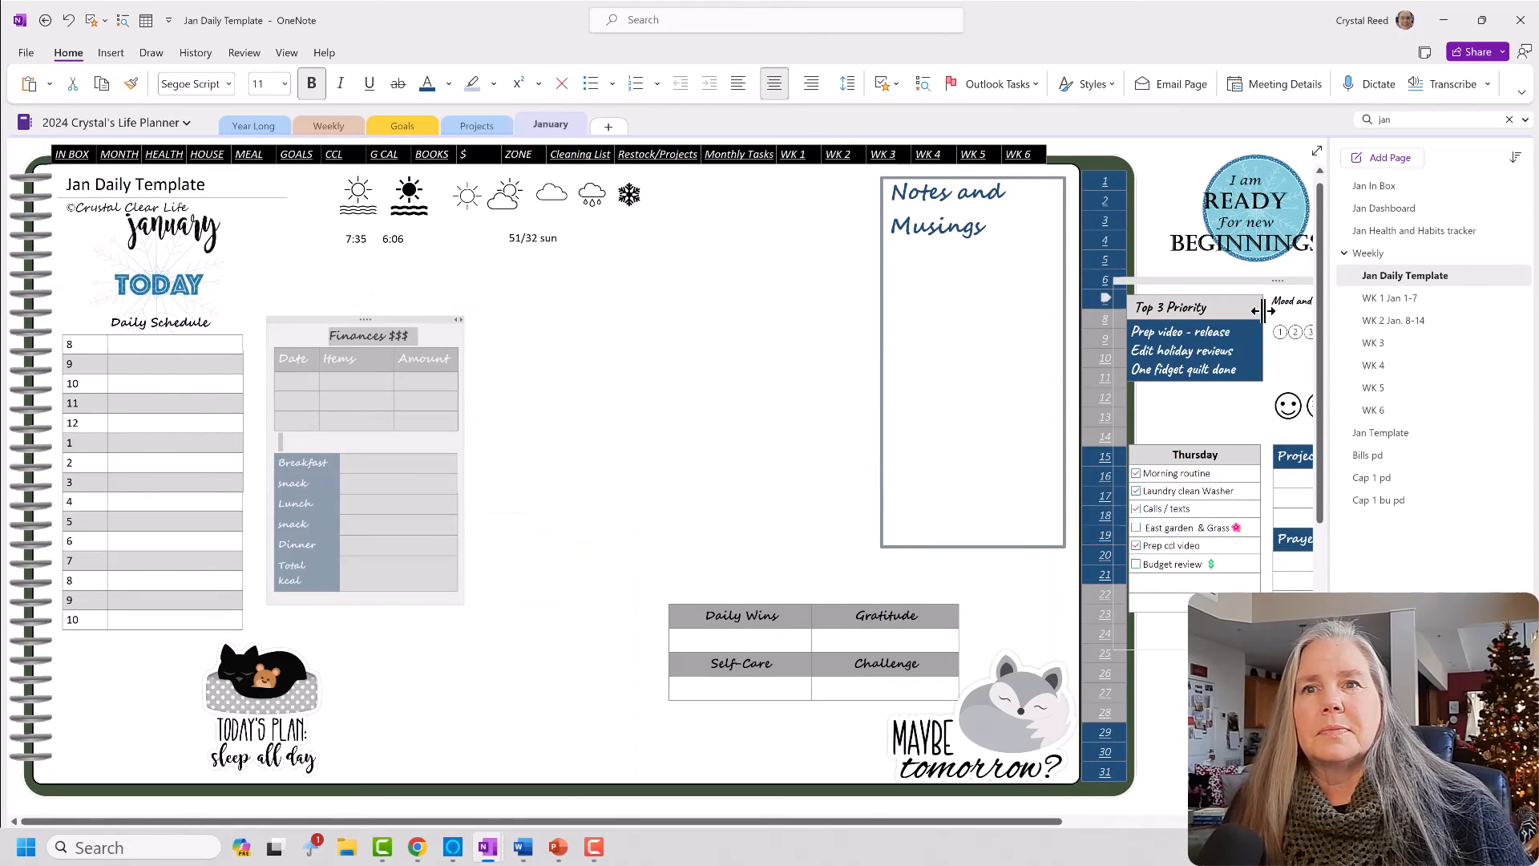
drag(1263, 281, 664, 251)
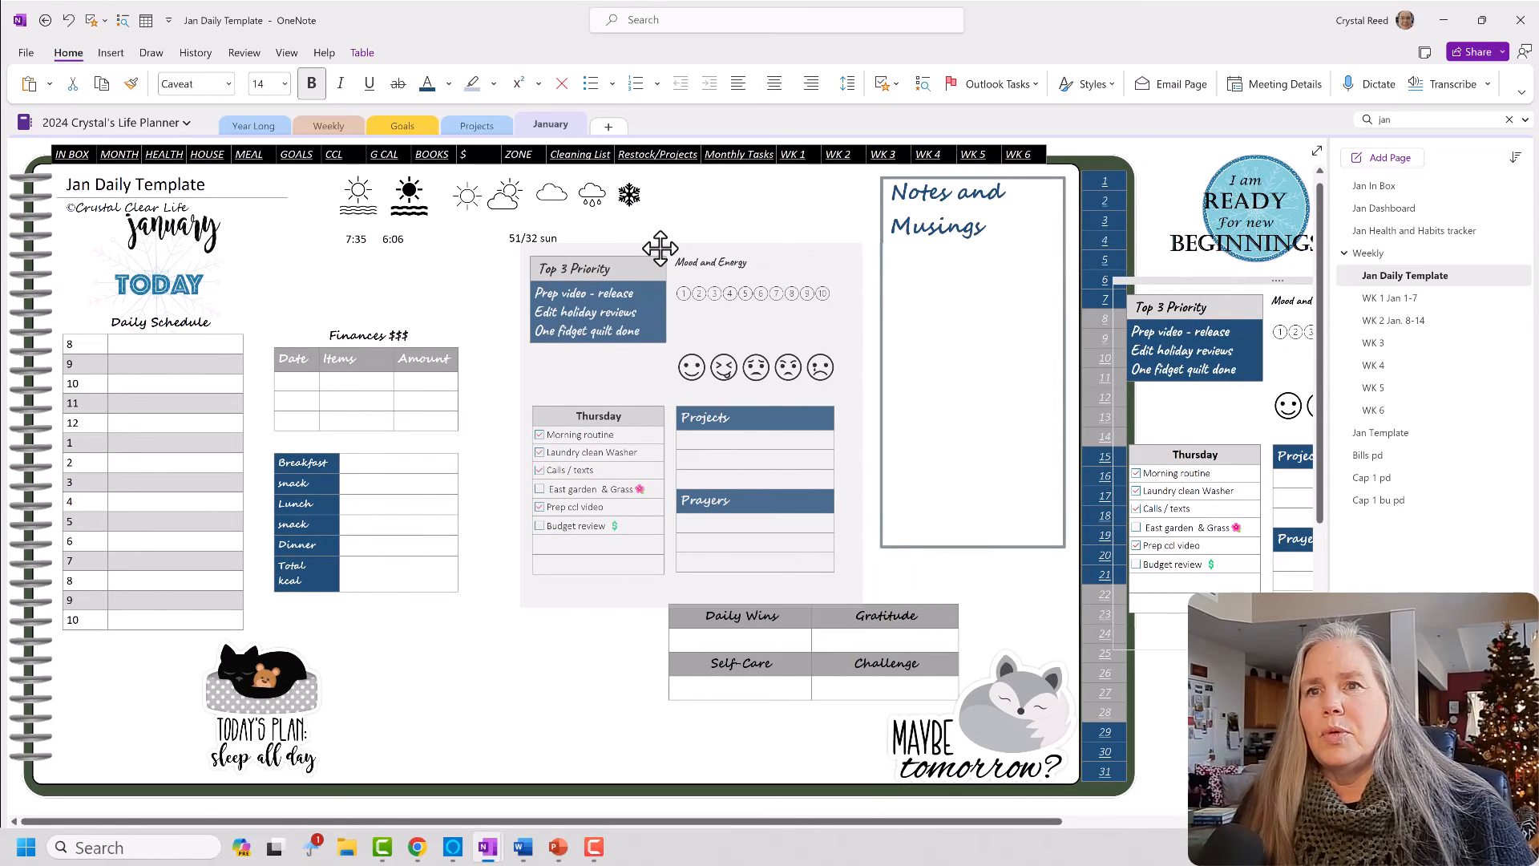
drag(660, 246, 662, 245)
click(759, 214)
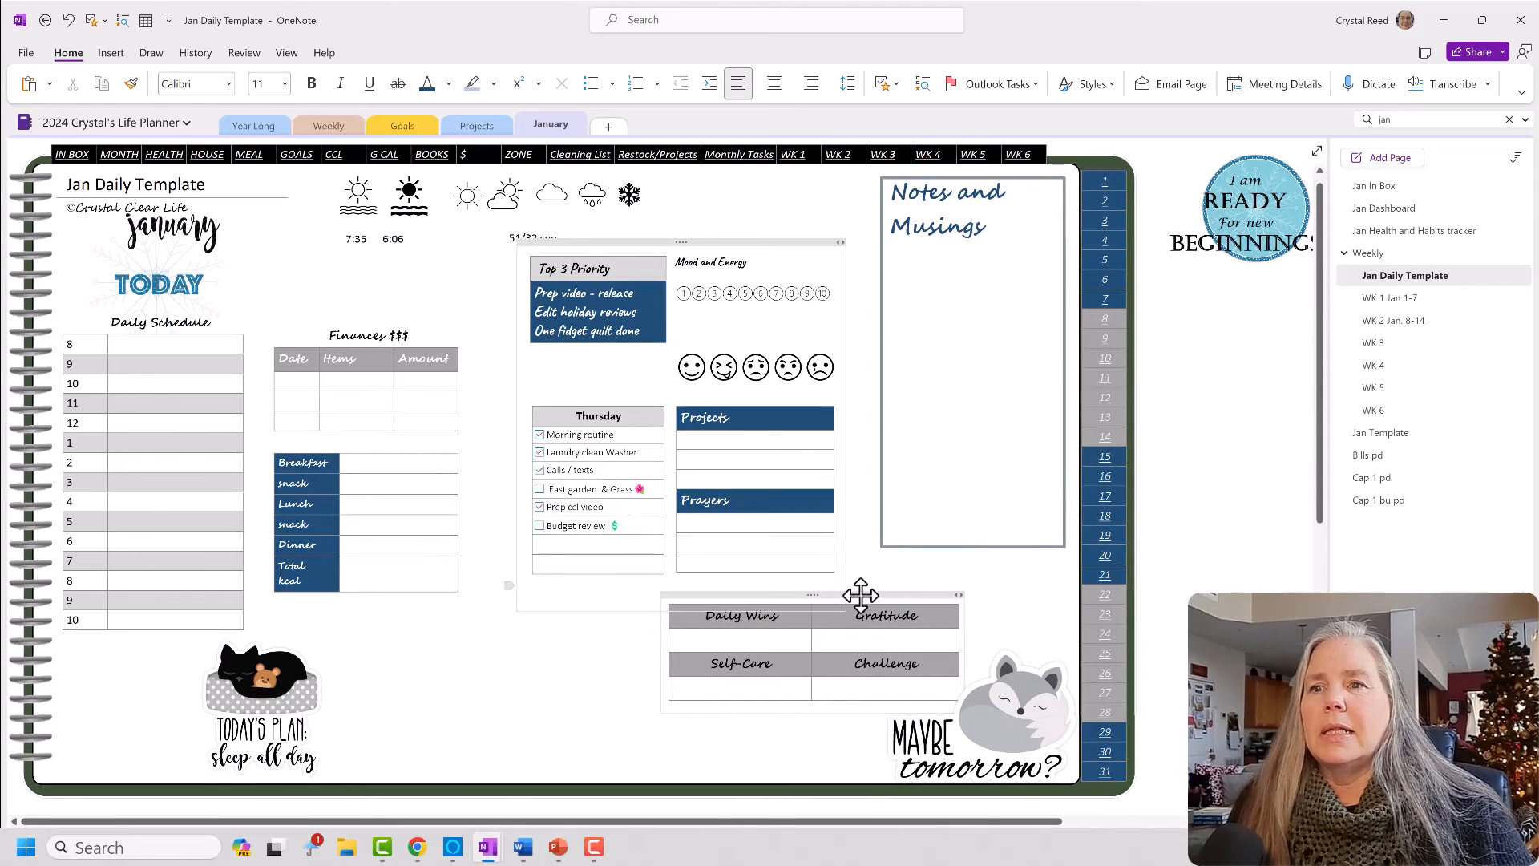
Move the Daily Wins table between the cat and fox stickers, then widen its container and both columns to fill the space.
drag(856, 594, 553, 675)
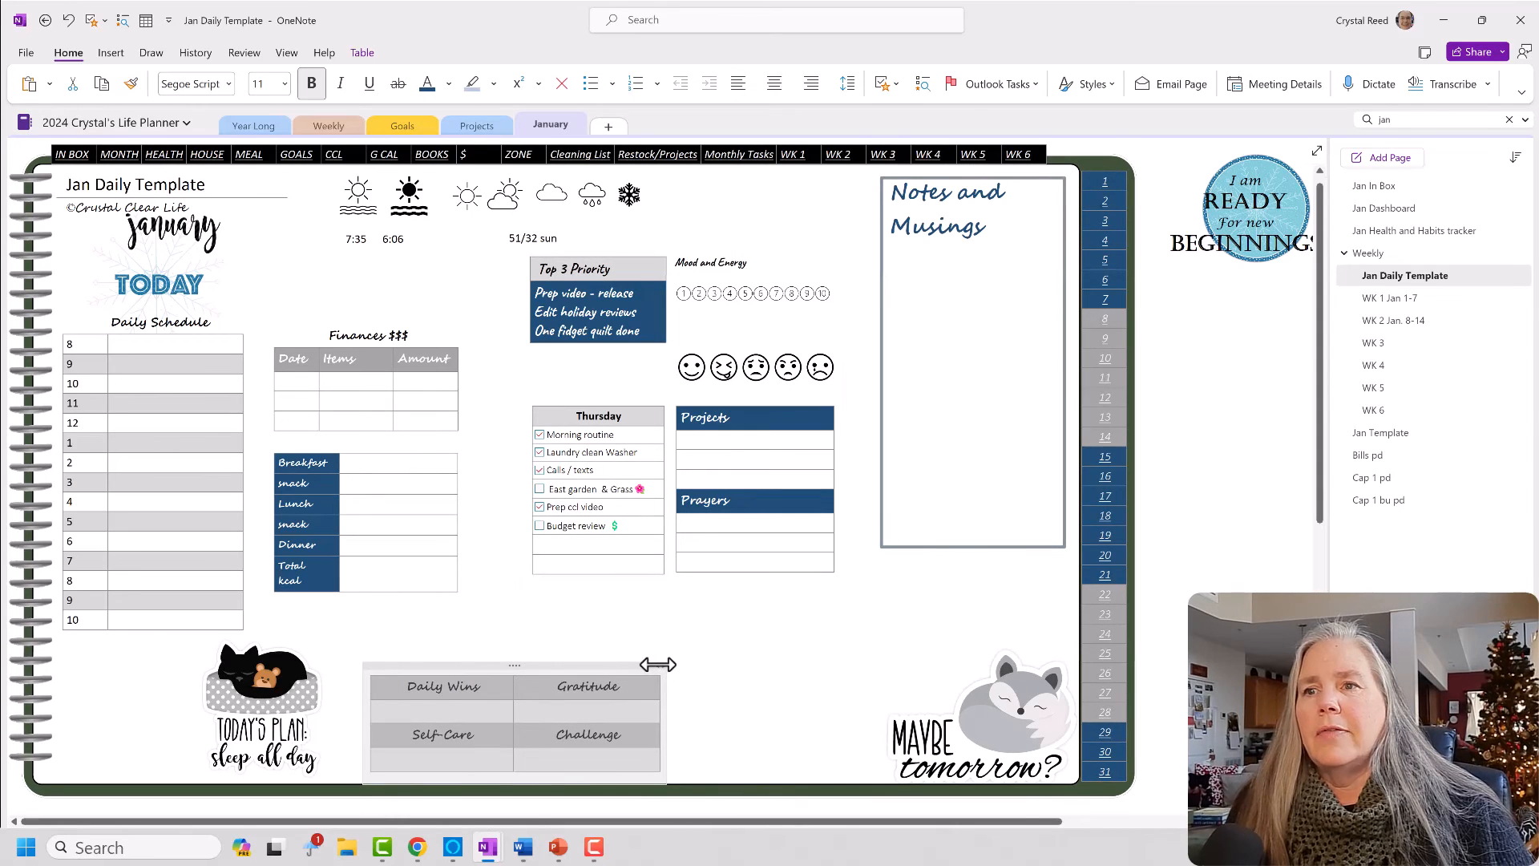
drag(657, 665, 850, 666)
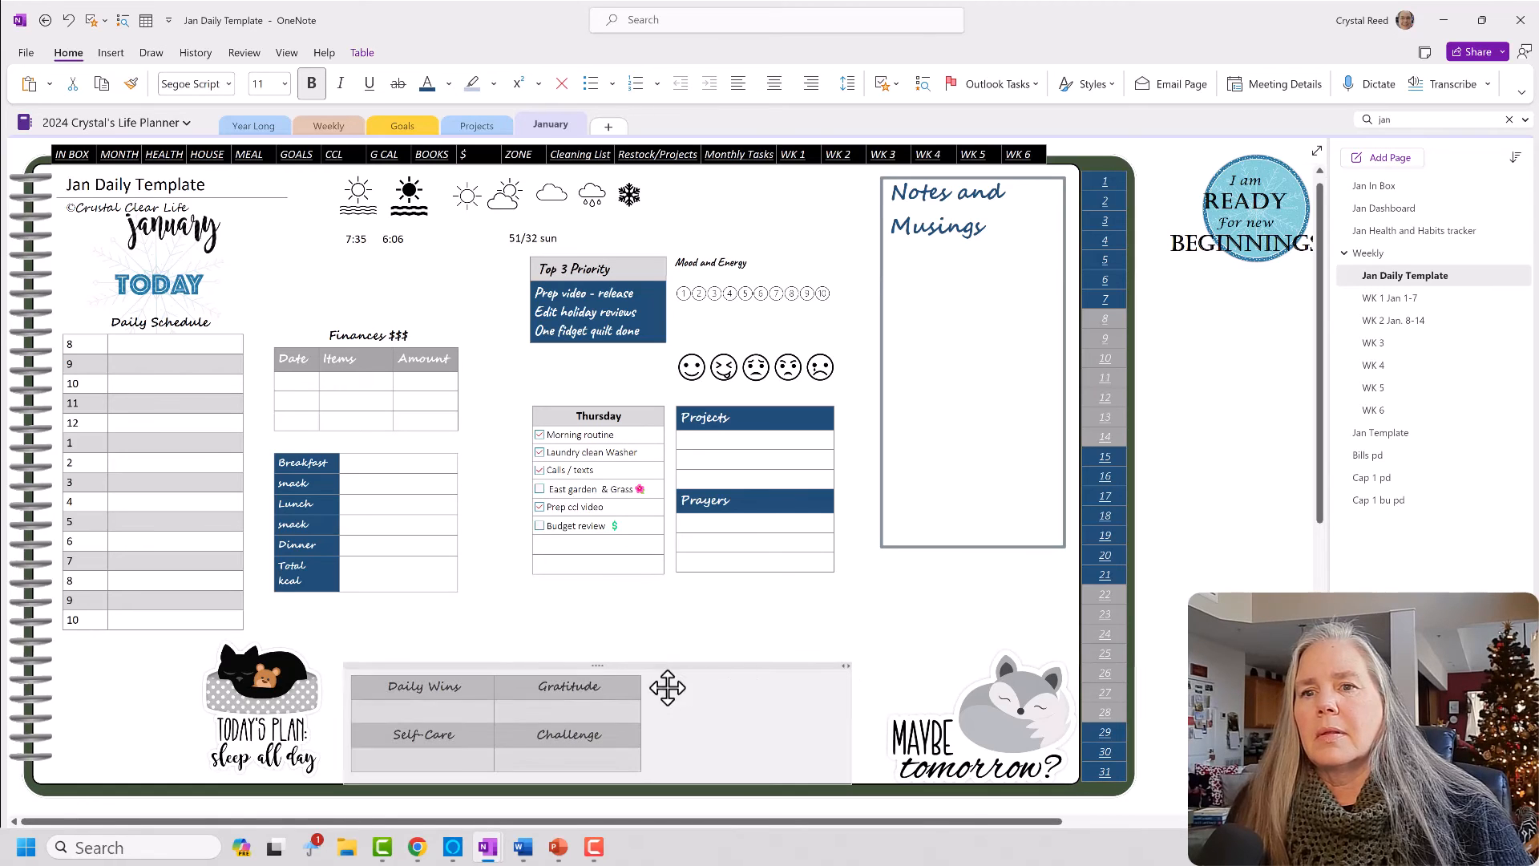
click(497, 715)
drag(493, 714, 601, 713)
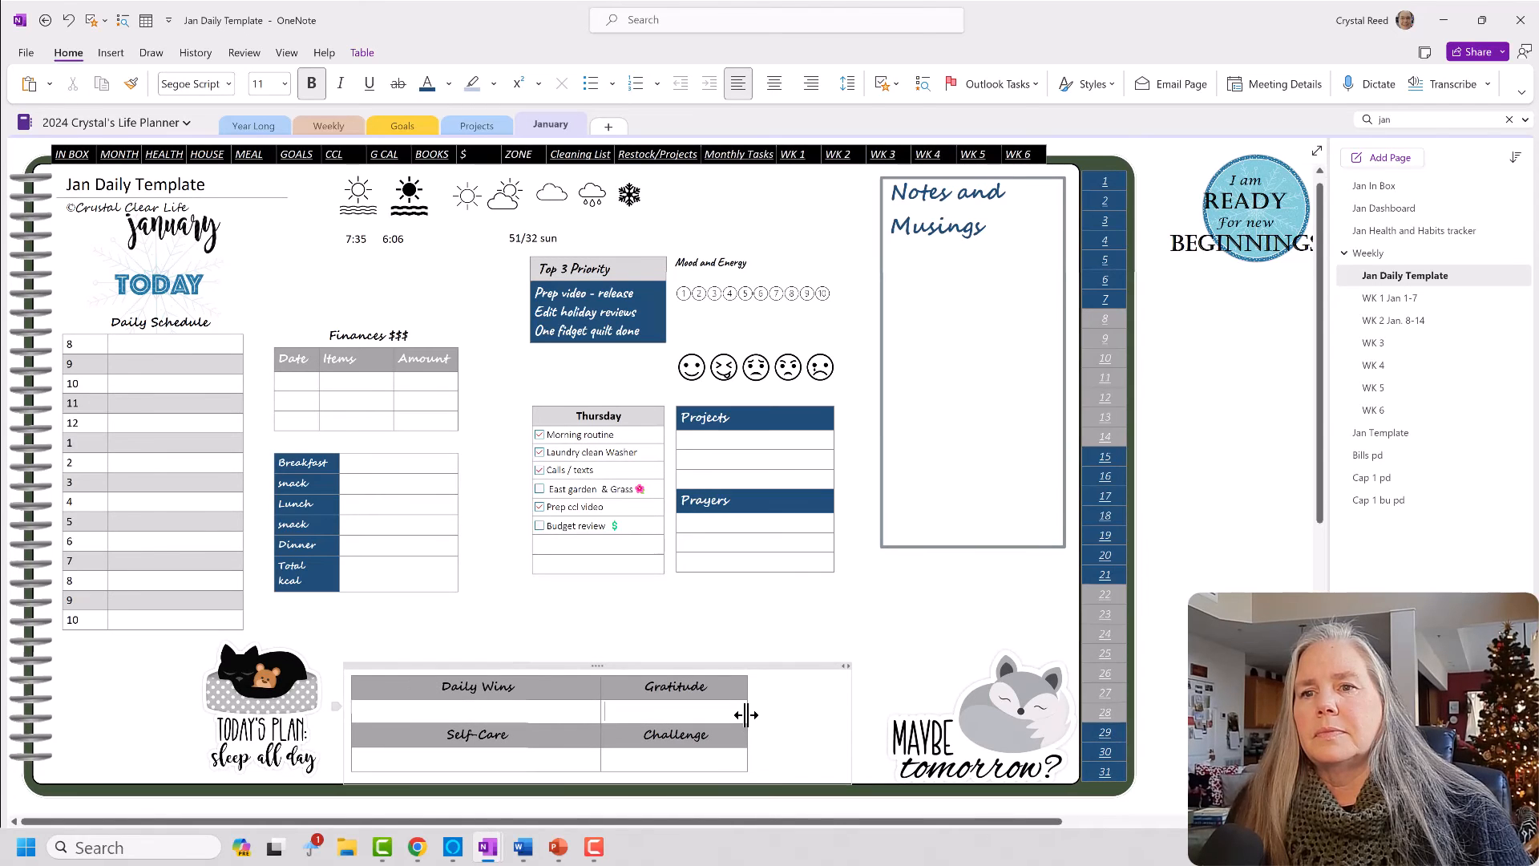
drag(752, 714, 844, 713)
click(953, 613)
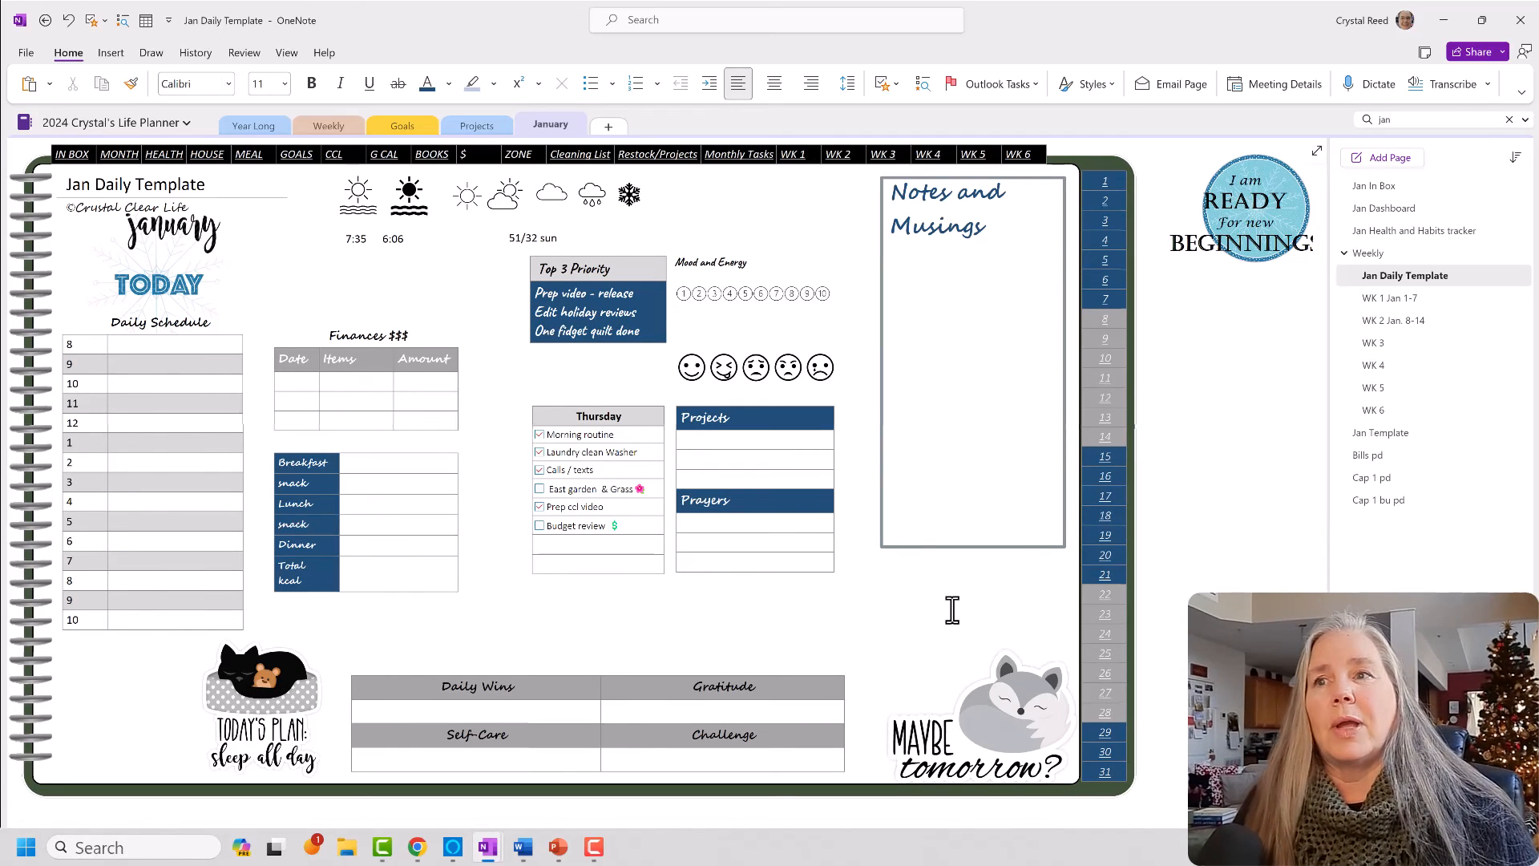
scroll(1099, 508, right, 1)
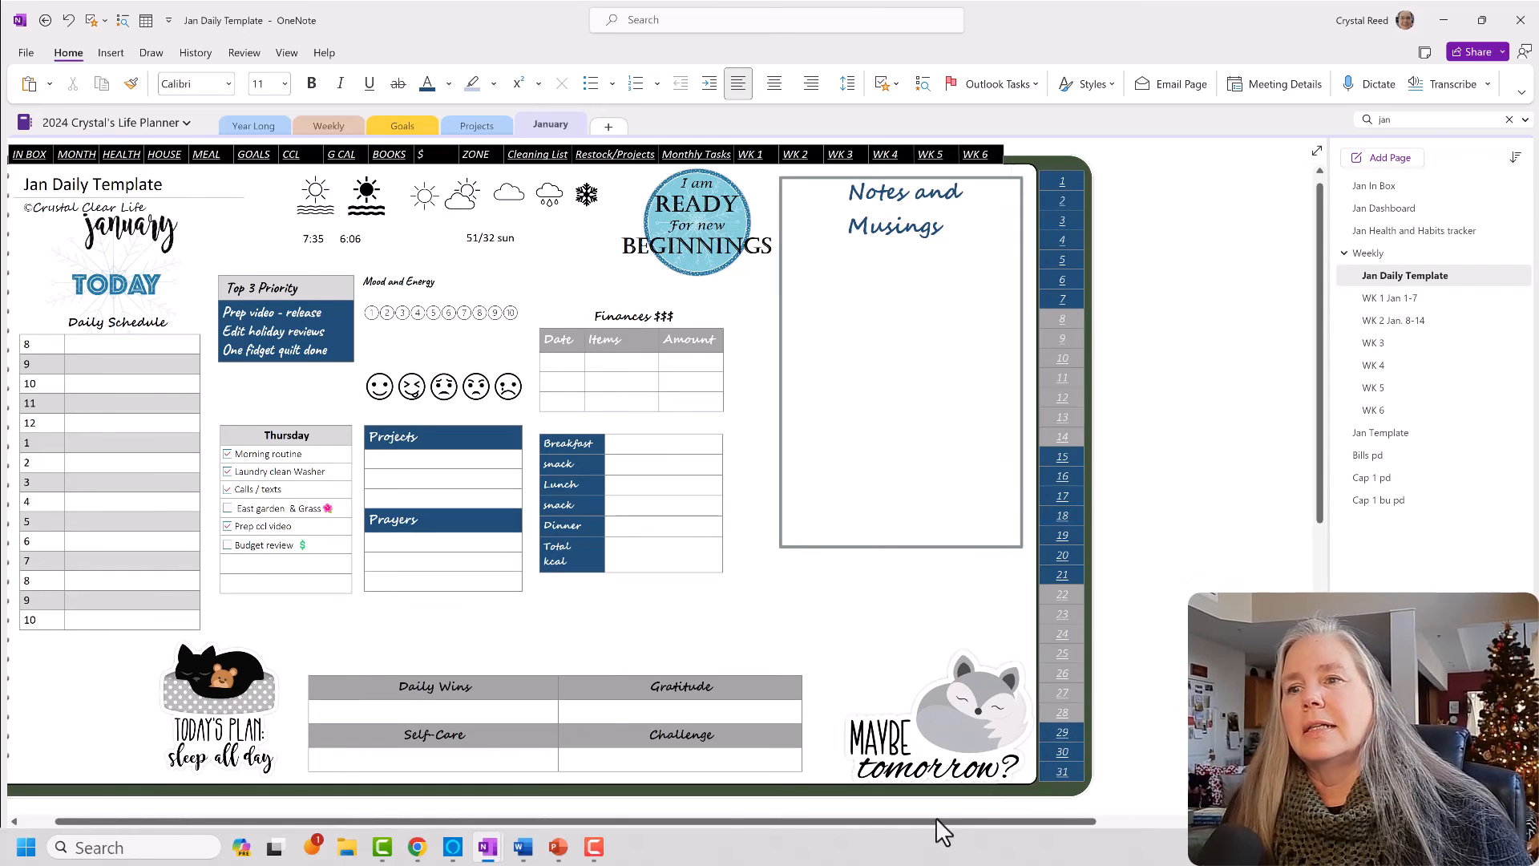
scroll(856, 829, left, 1)
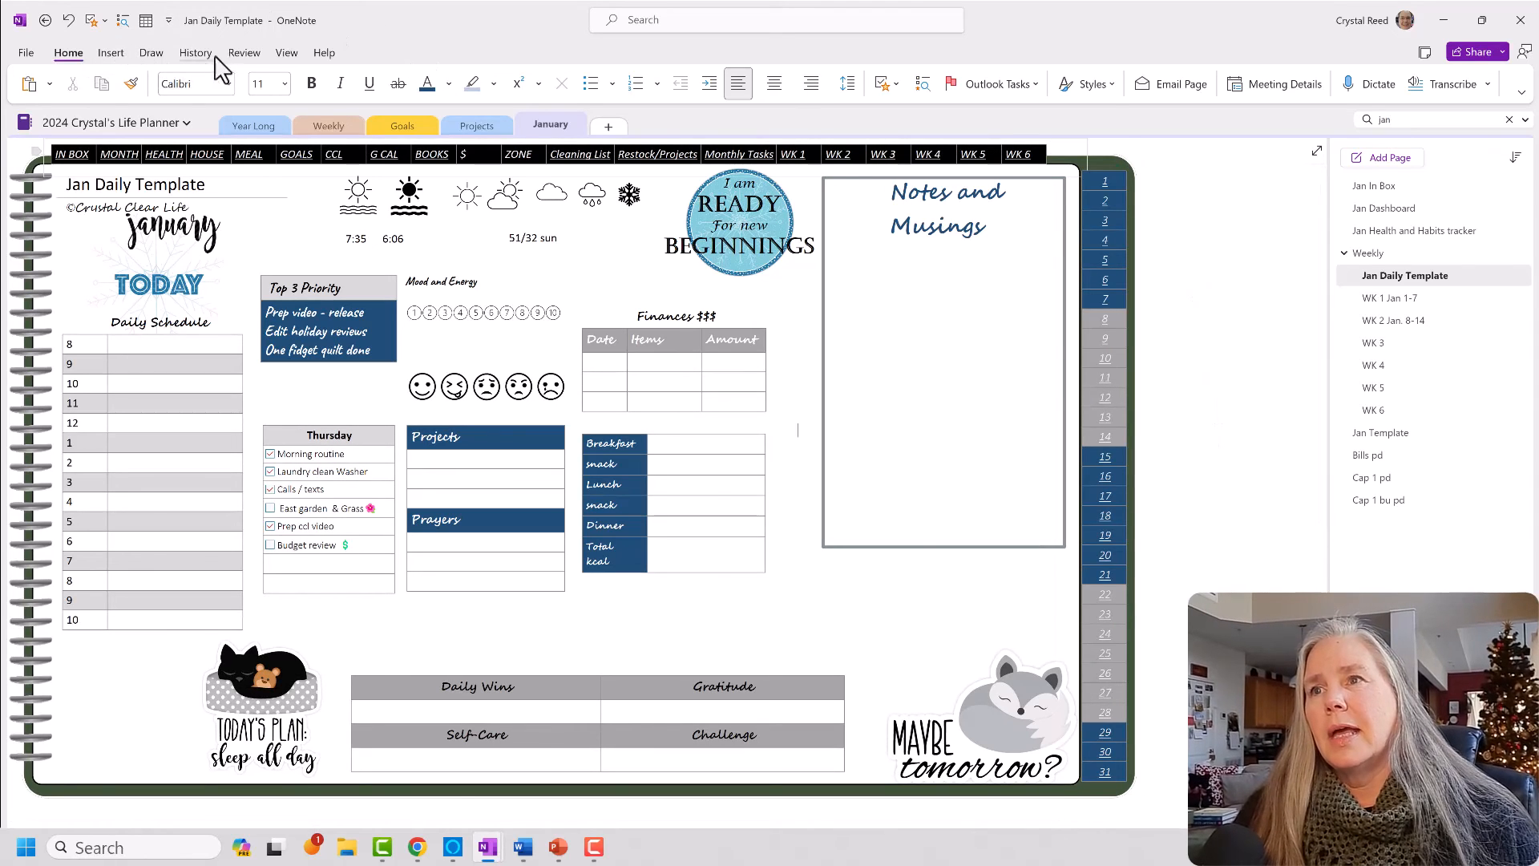
click(111, 54)
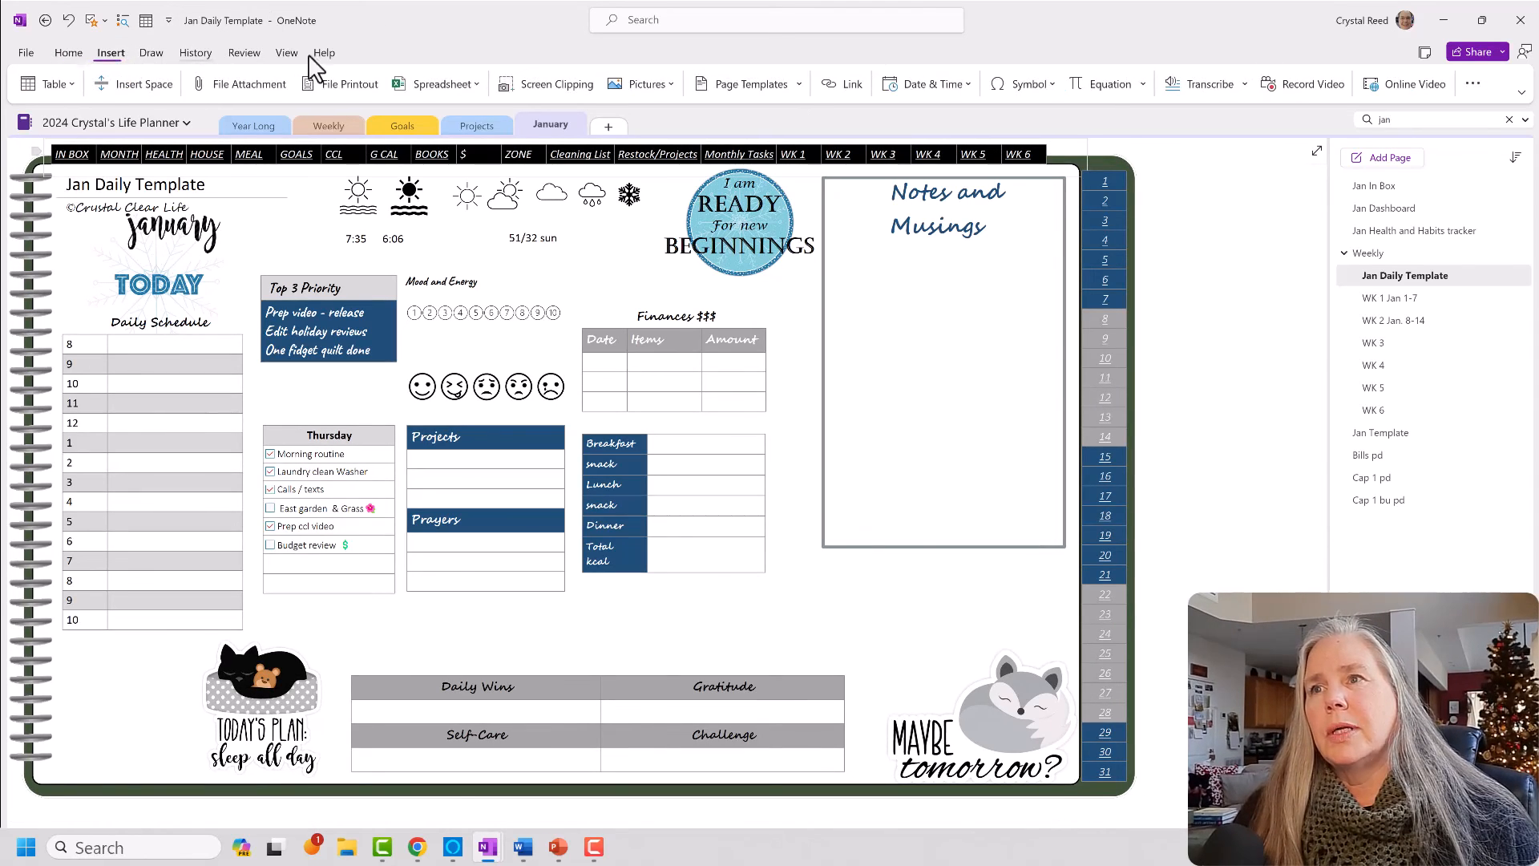
Save the current page as a template named "24 January Daily" and set it as the default for new pages in the current section.
click(799, 85)
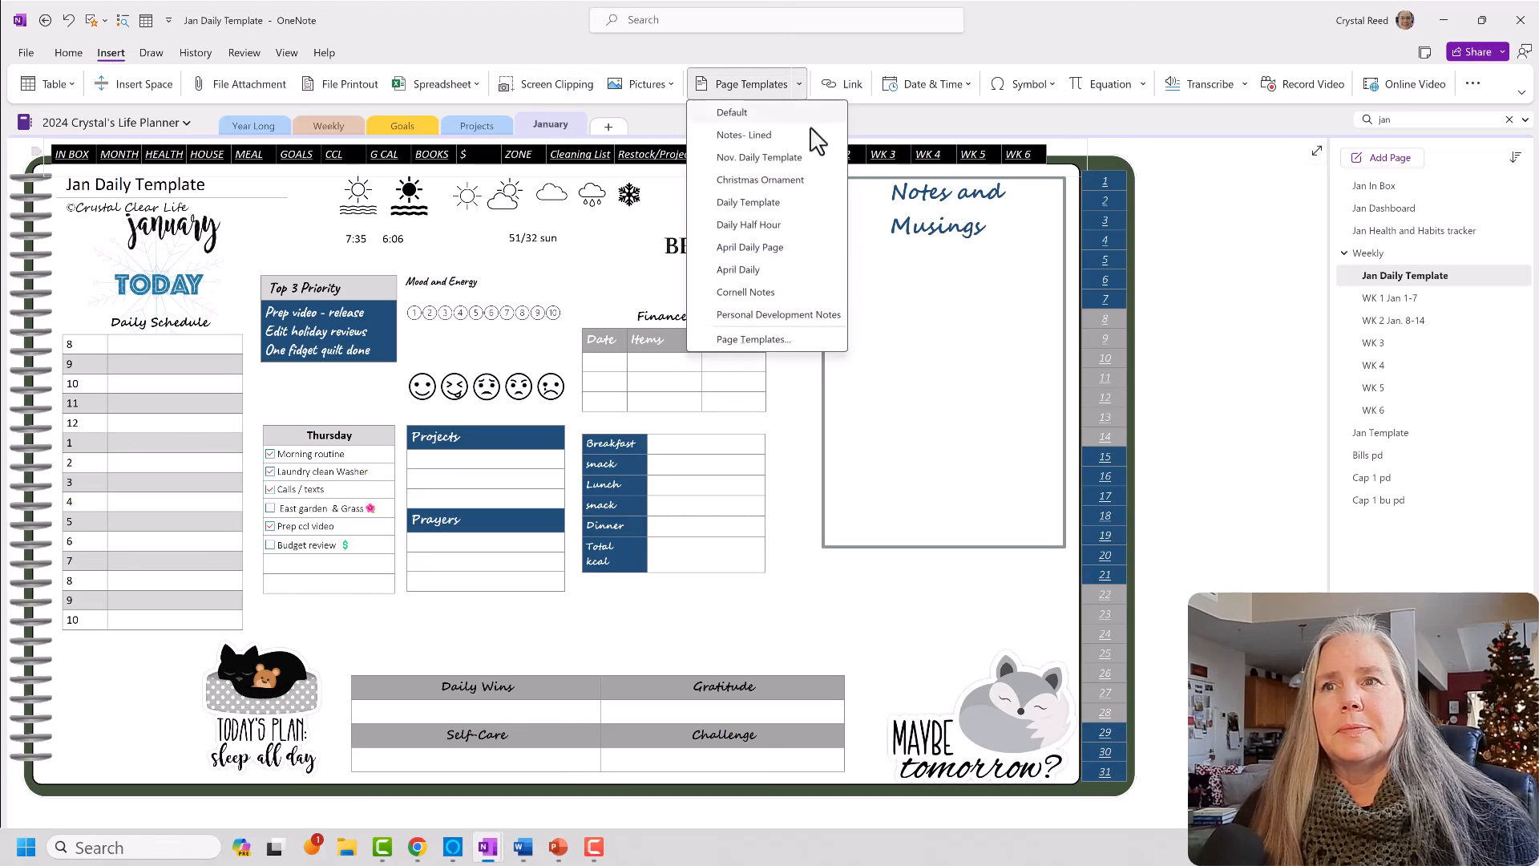
click(789, 340)
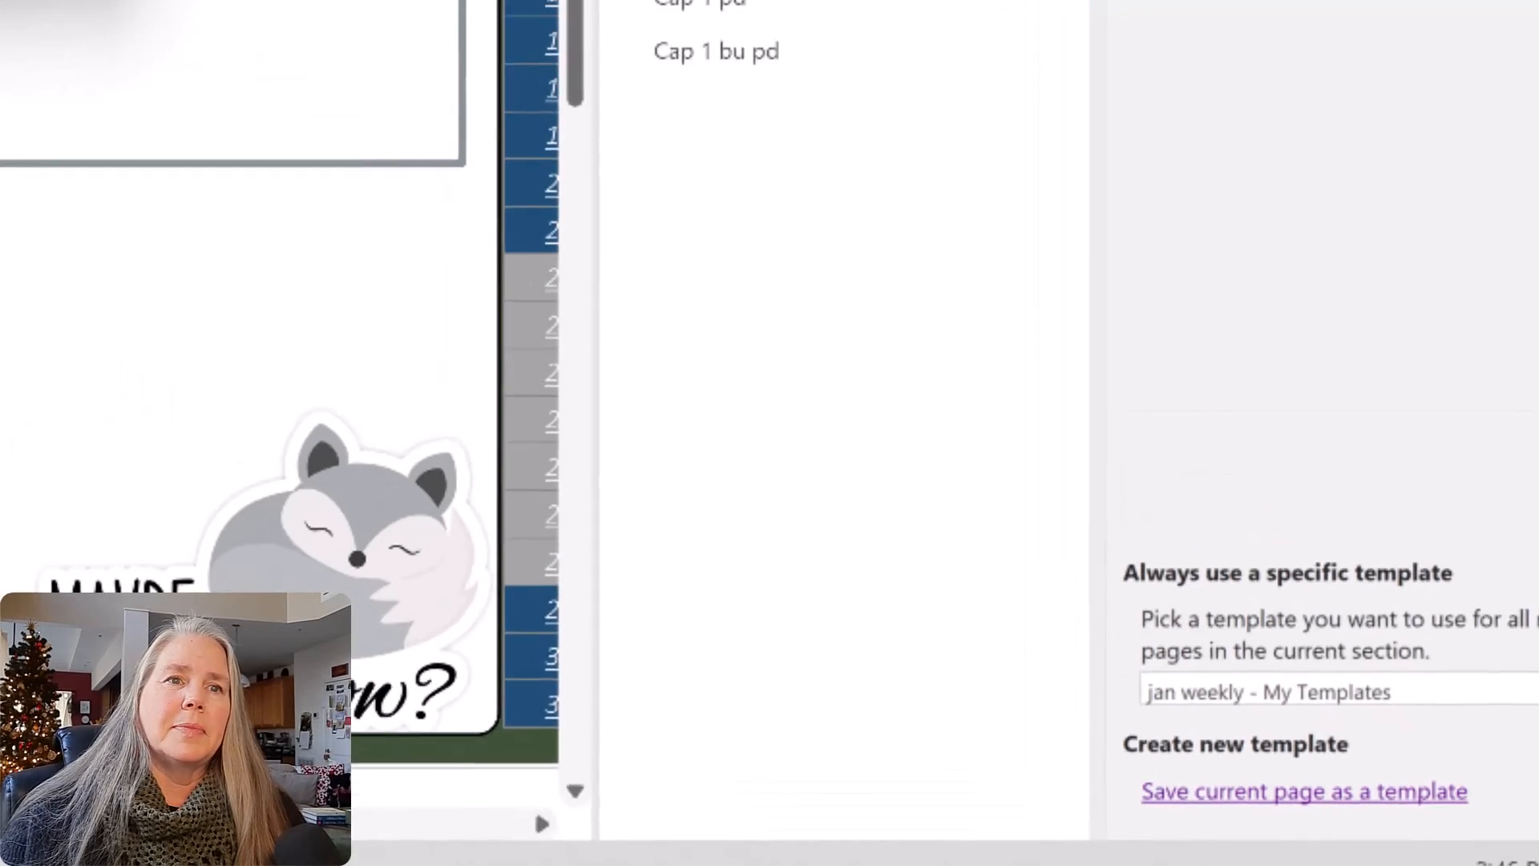
click(1315, 725)
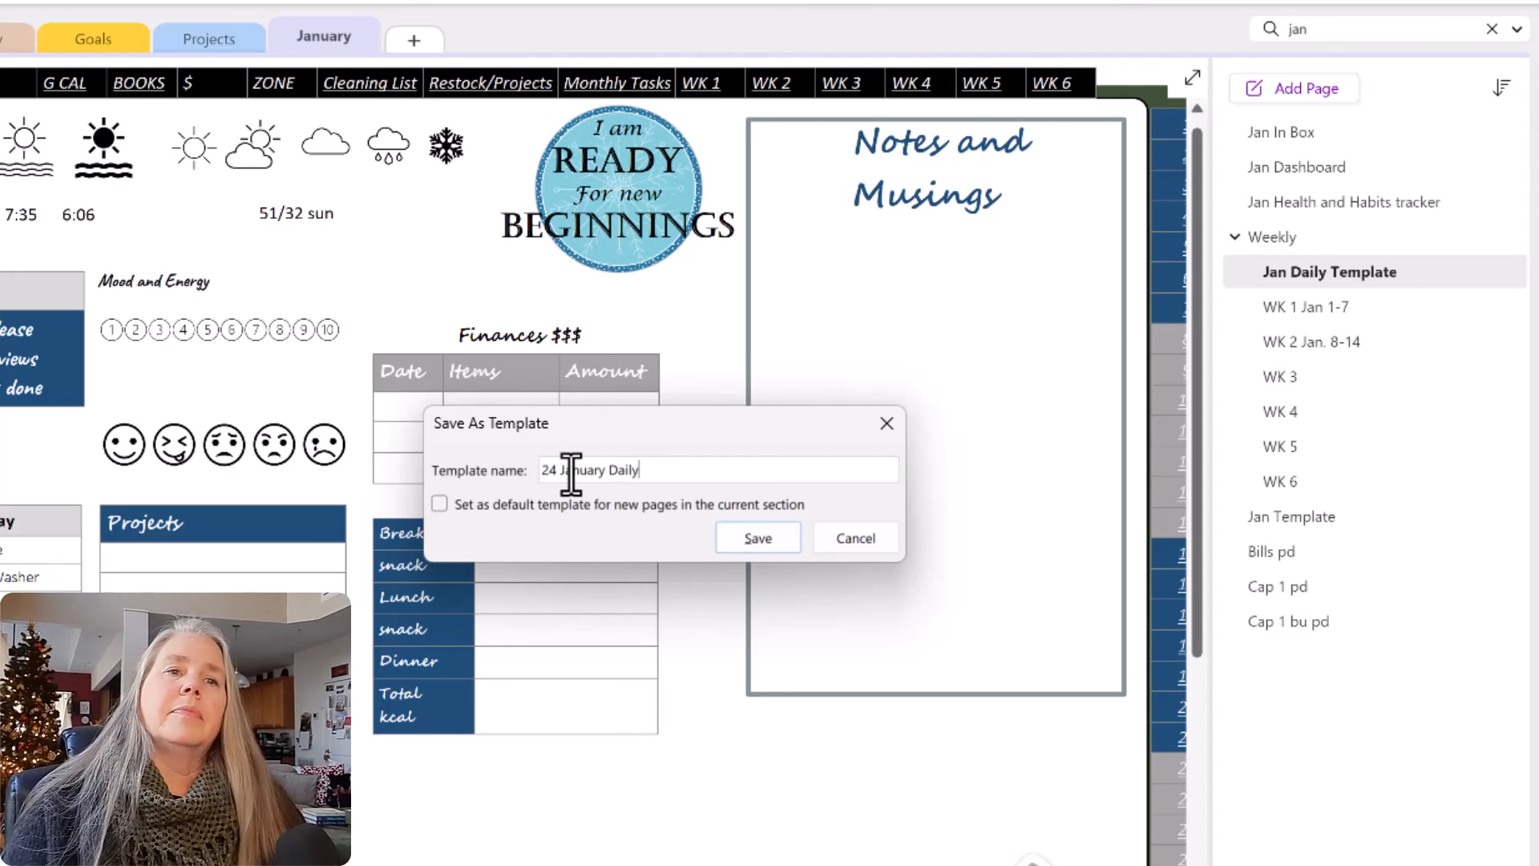
click(521, 503)
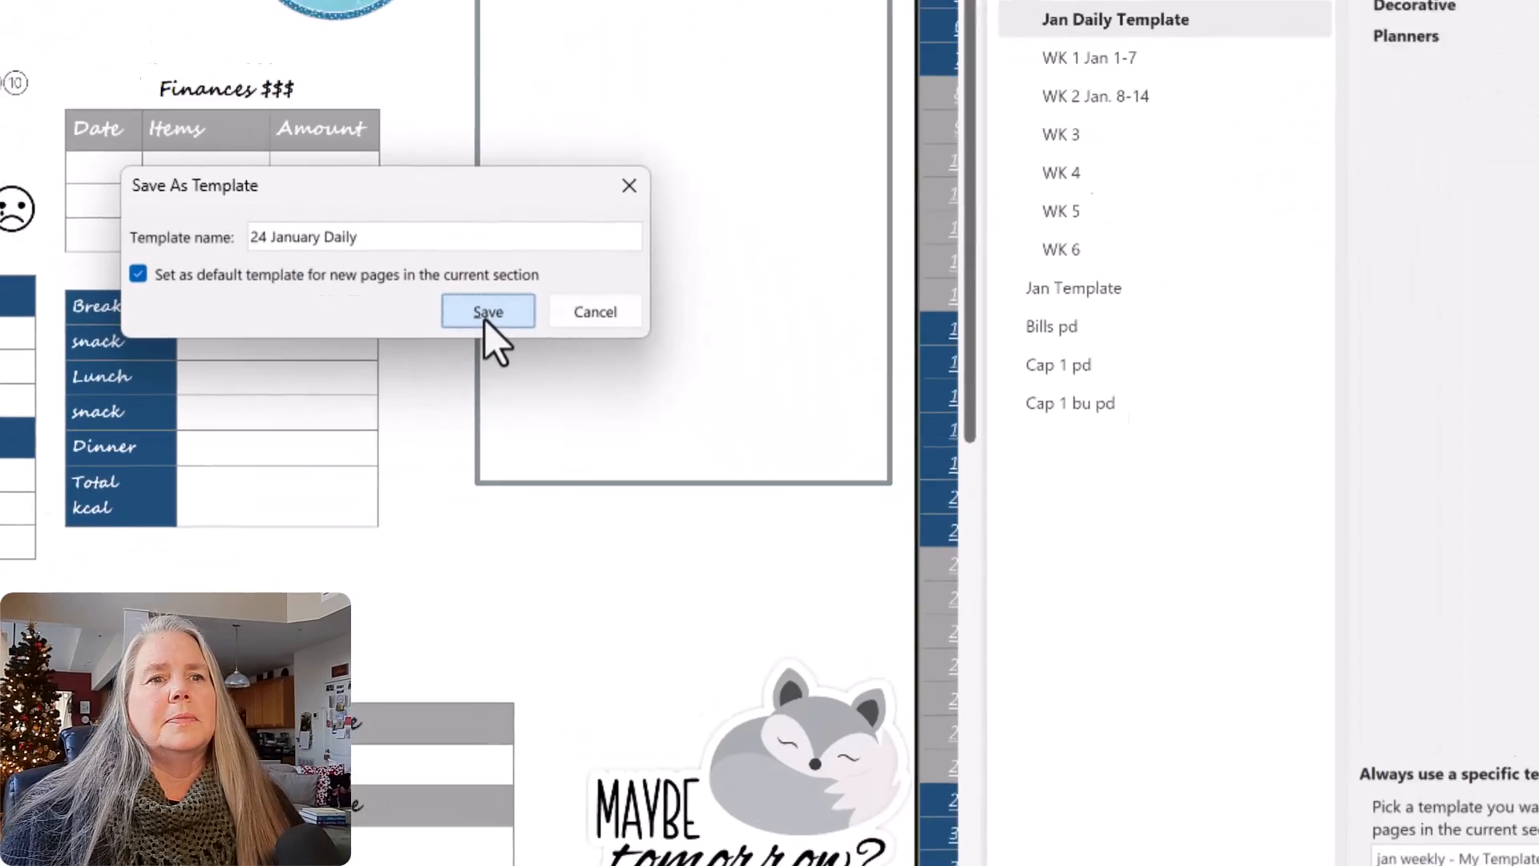
click(754, 544)
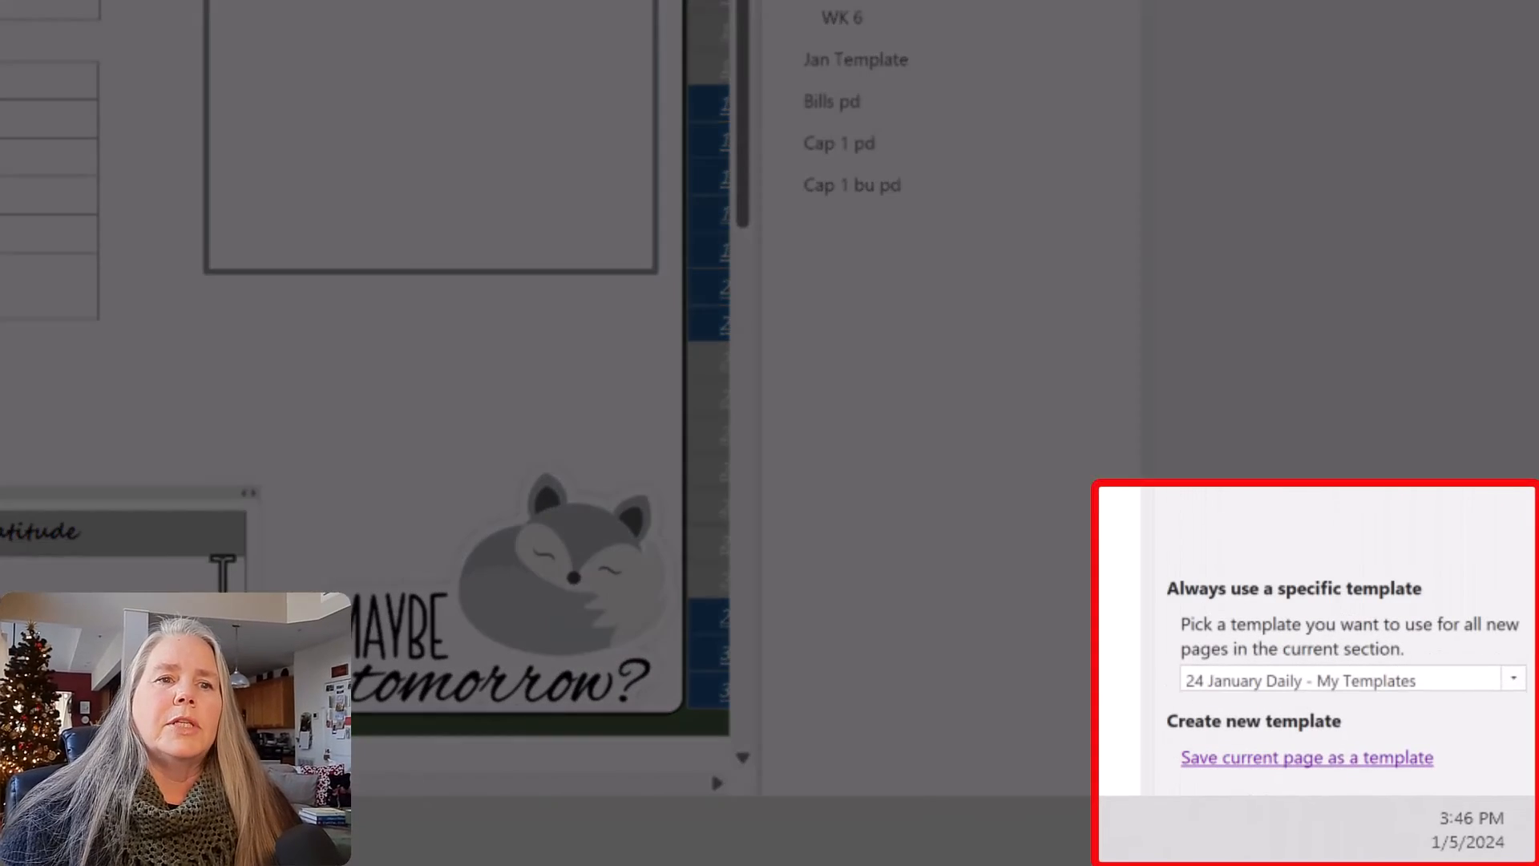
scroll(371, 835, right, 6)
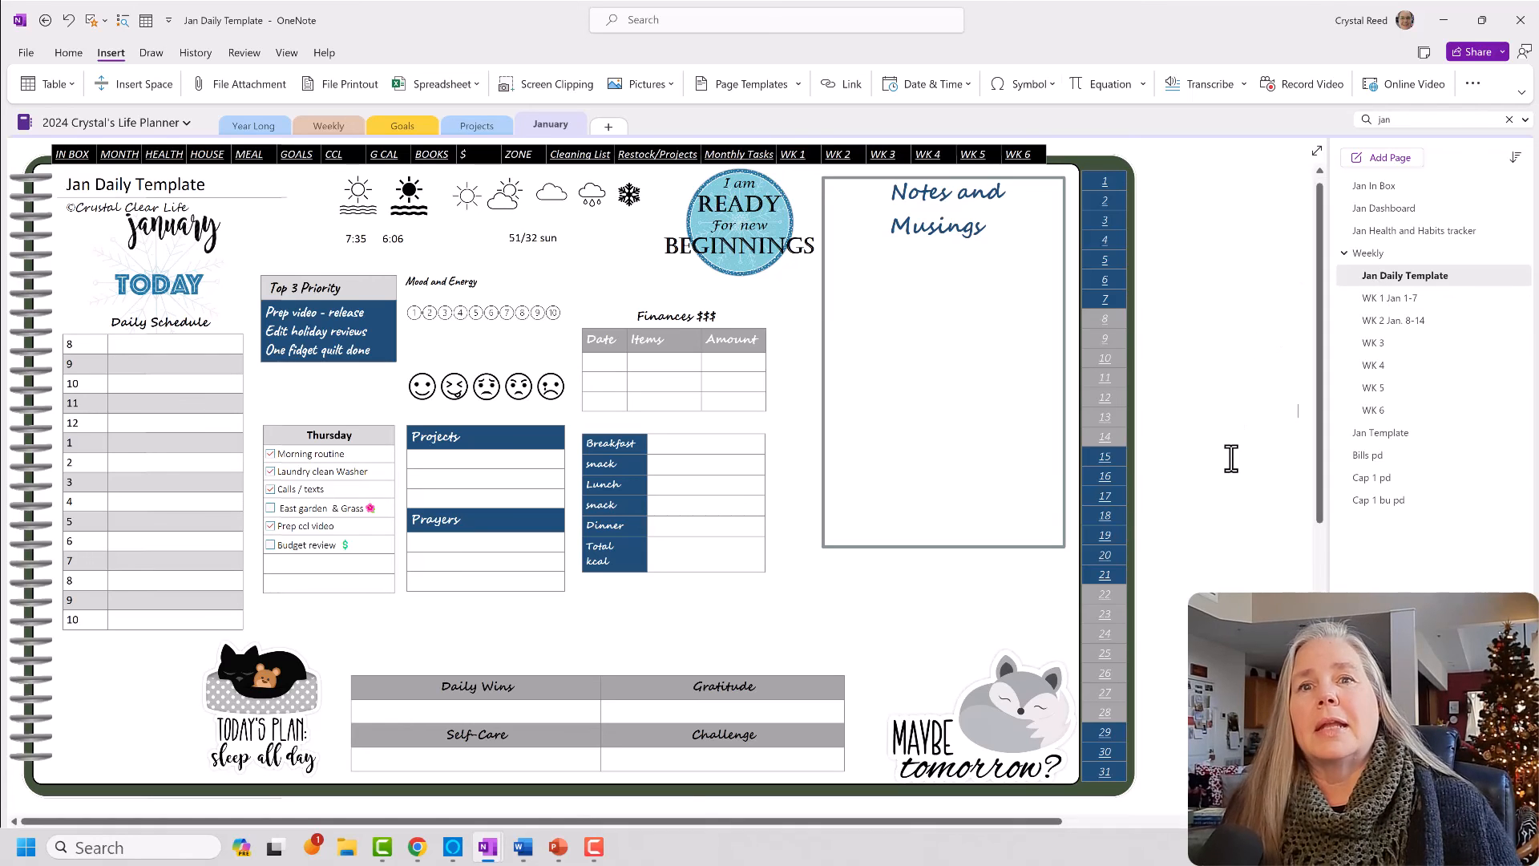
Copy the Jan Daily Template page into the January section of the 2024 planner notebook.
right_click(1367, 276)
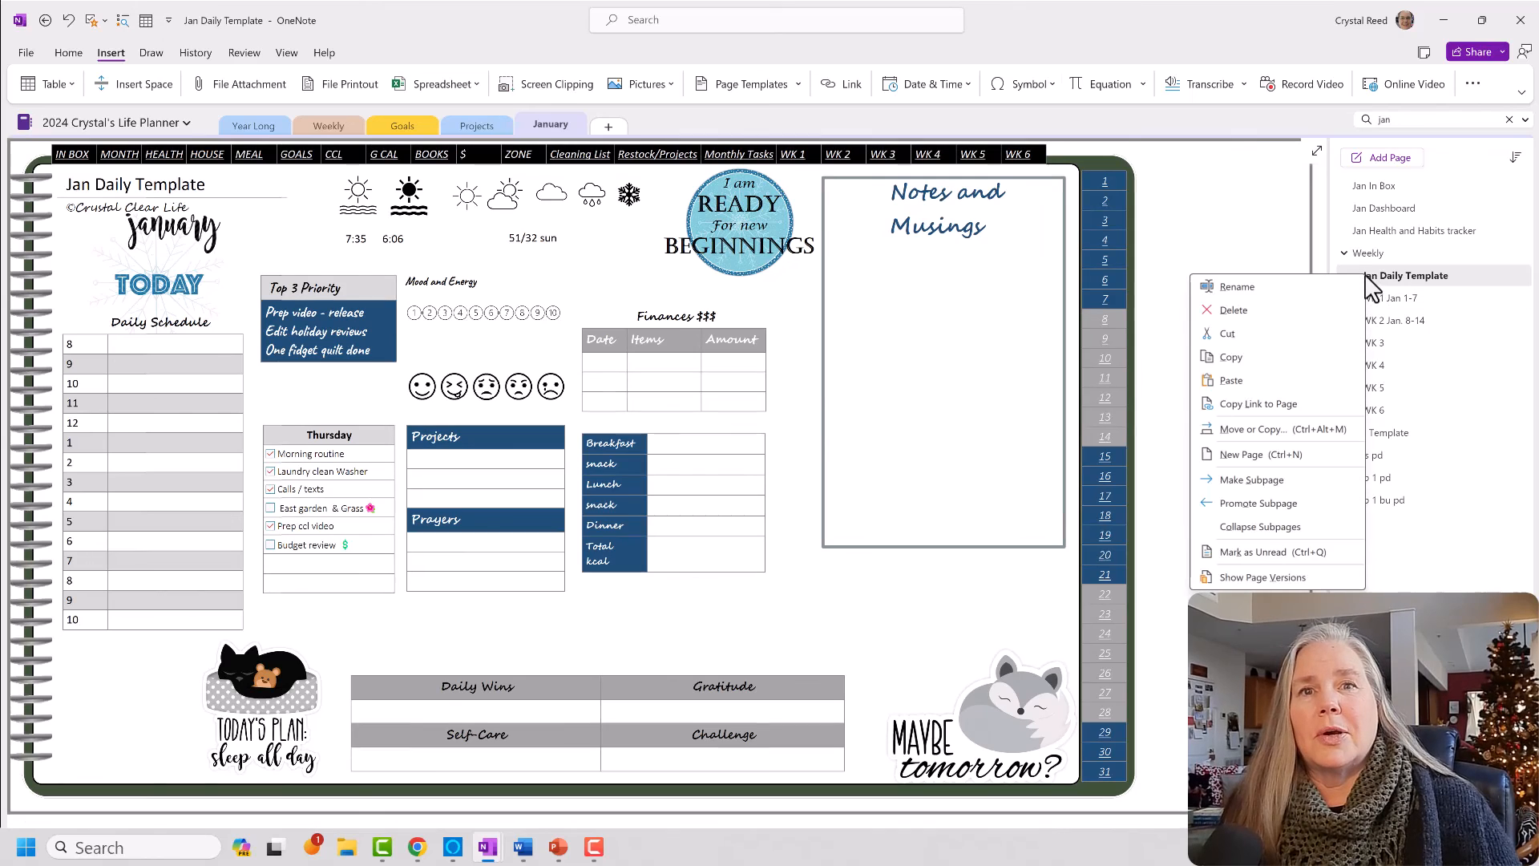
click(1244, 433)
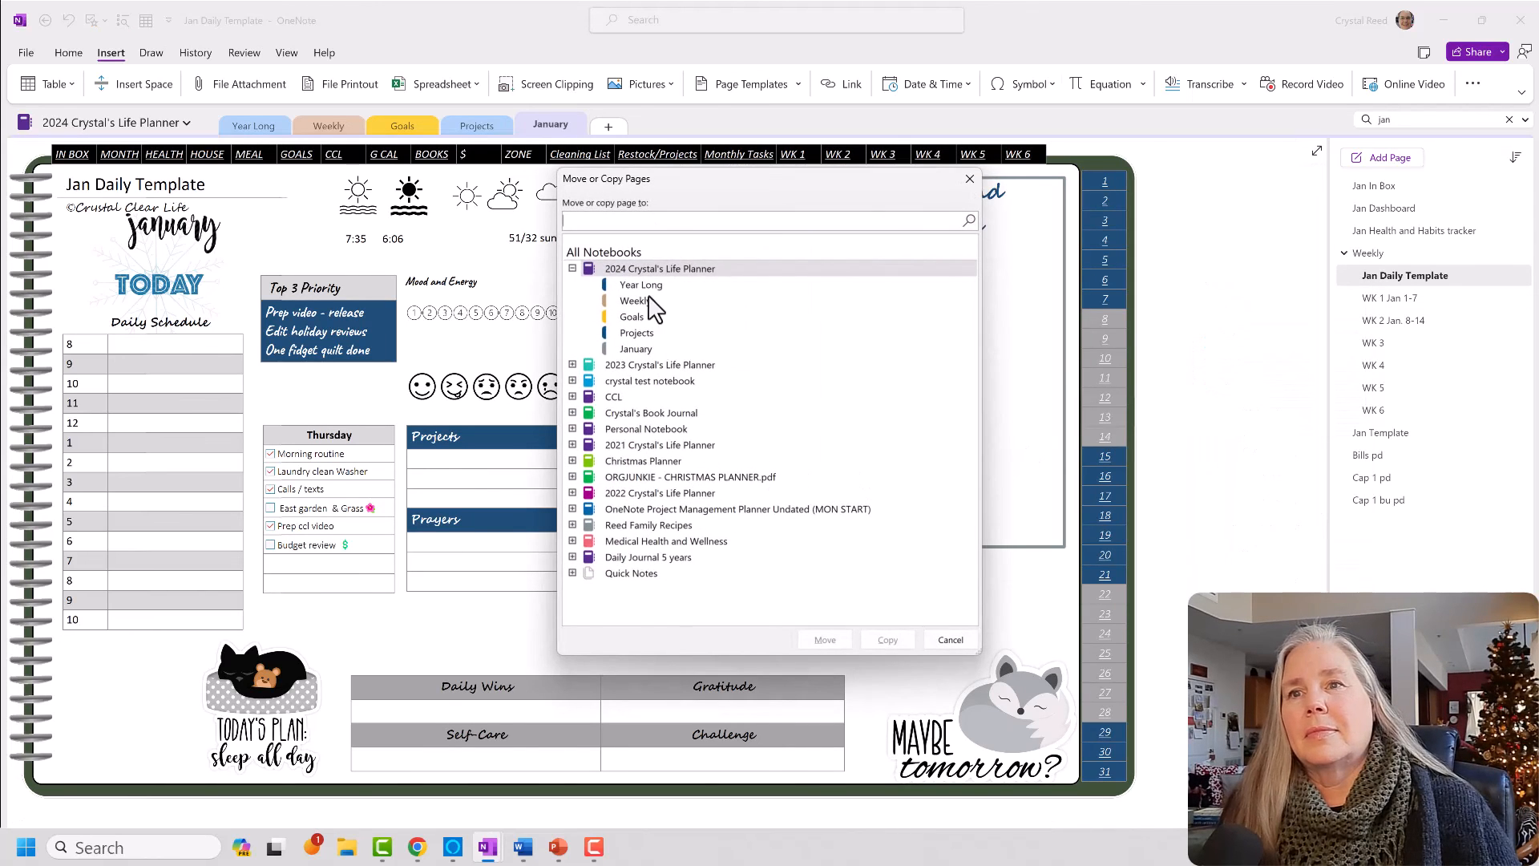
click(637, 546)
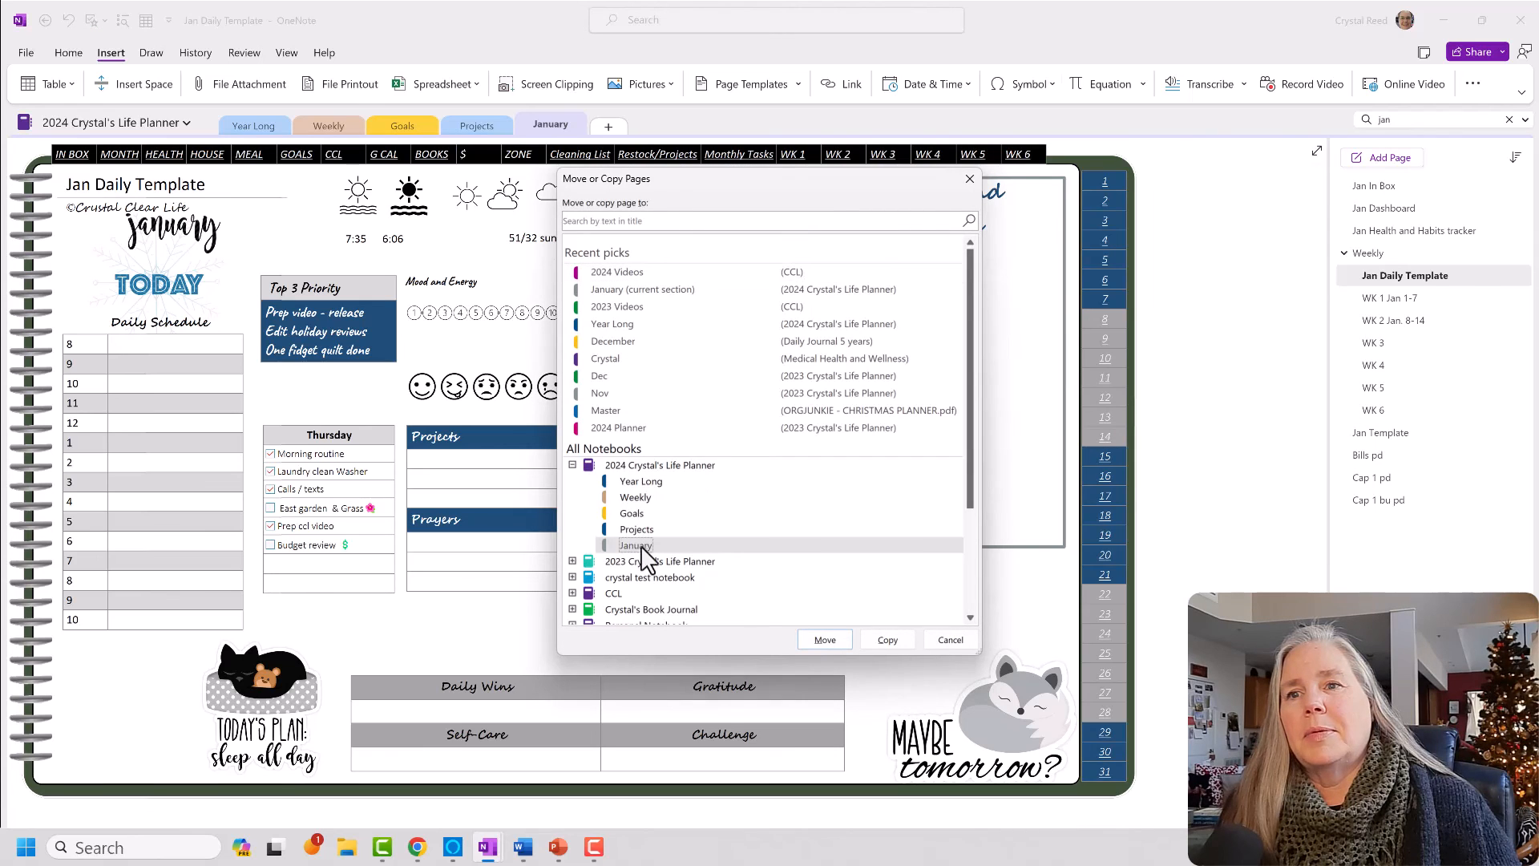
click(892, 642)
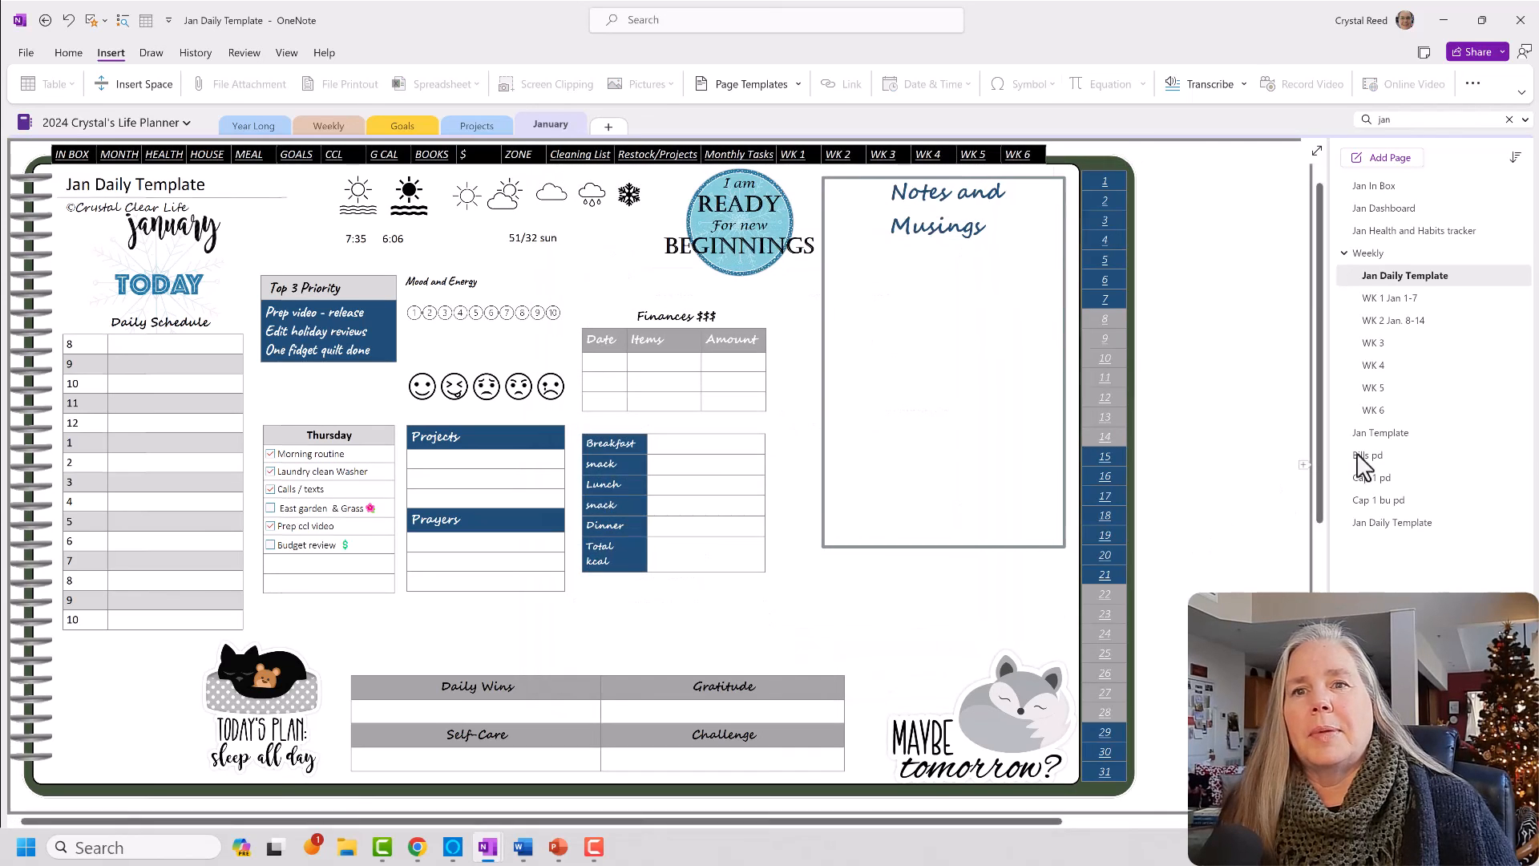
Open the copied Jan Daily Template page at the end of the page list and retitle it "Jan 7, 2024".
click(1408, 521)
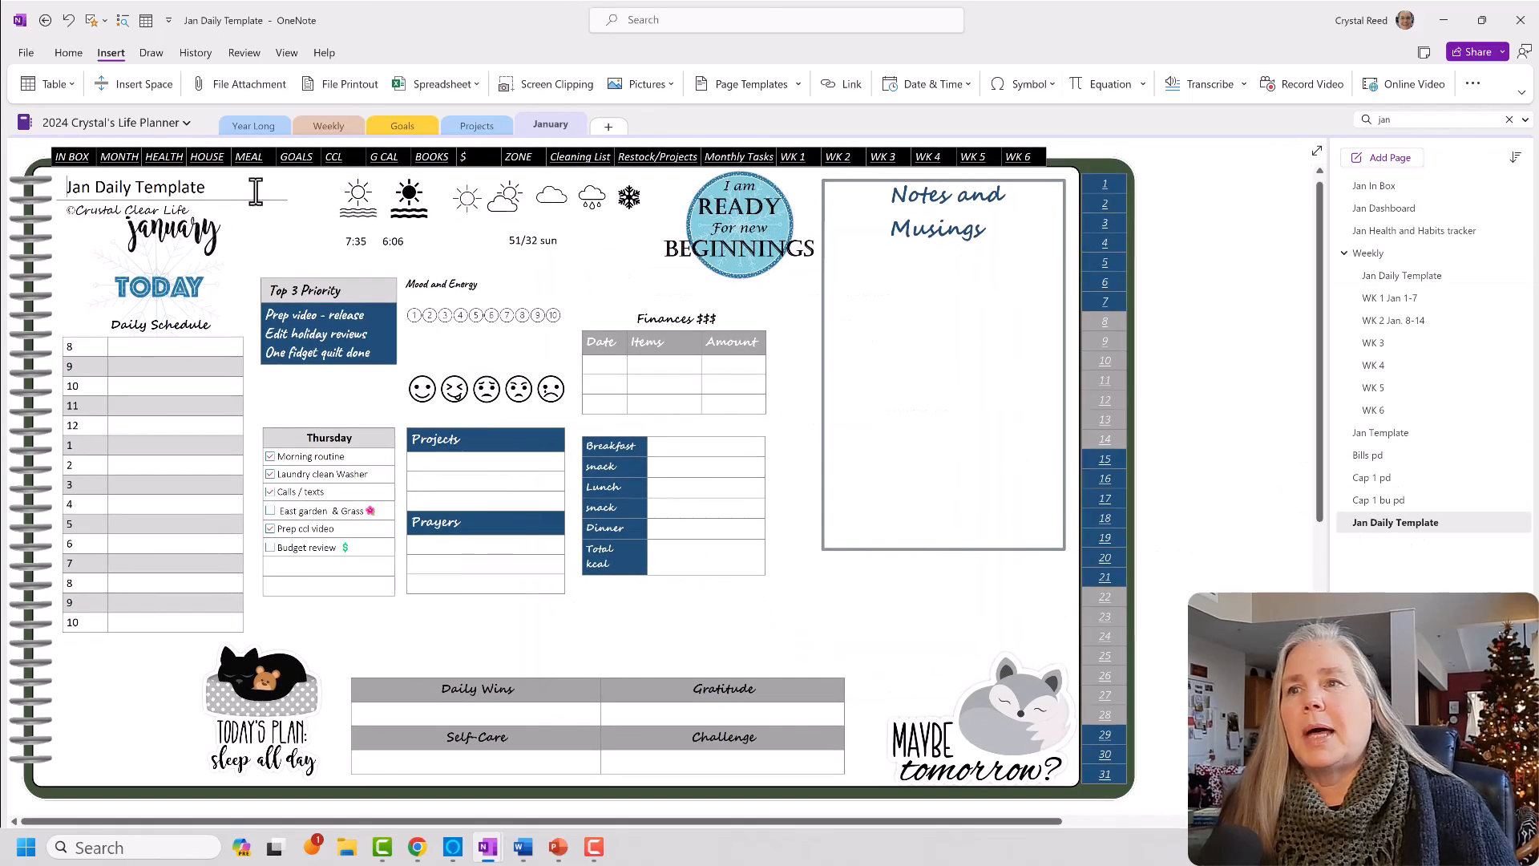
drag(200, 187, 95, 185)
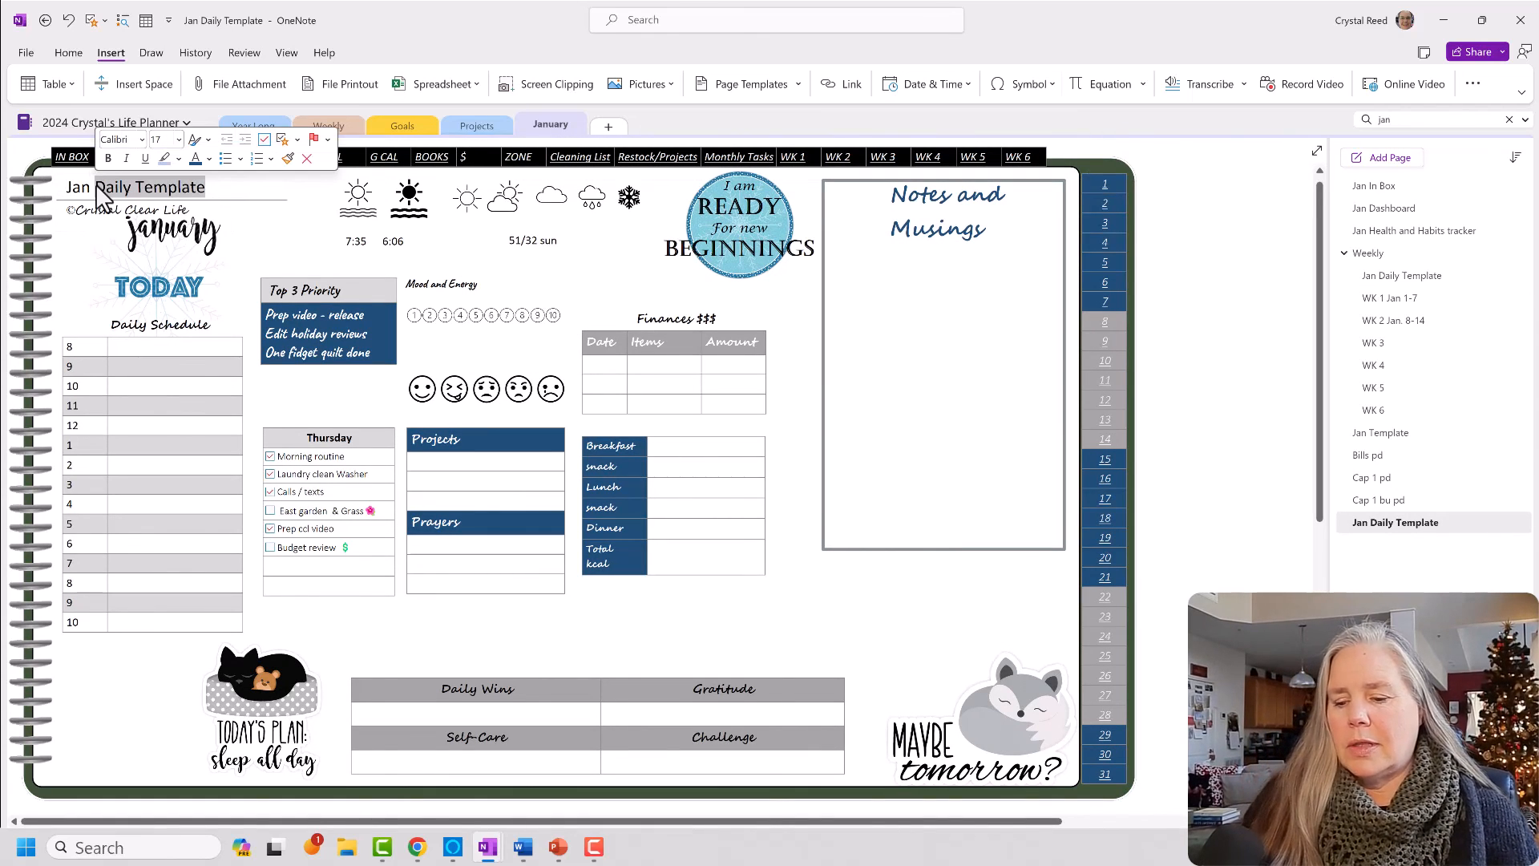
text(7)
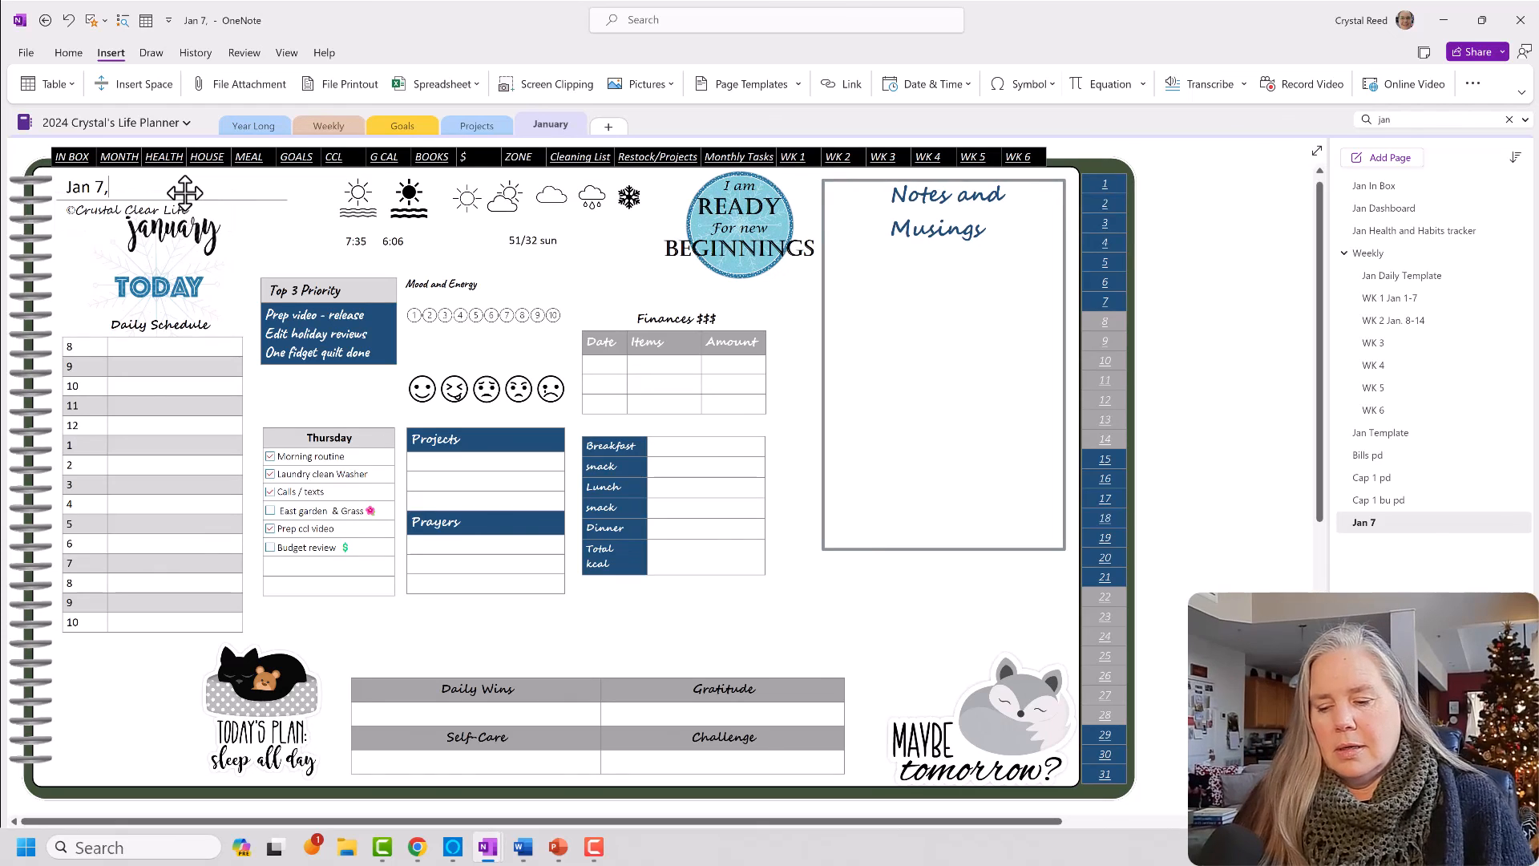
text(, 2024)
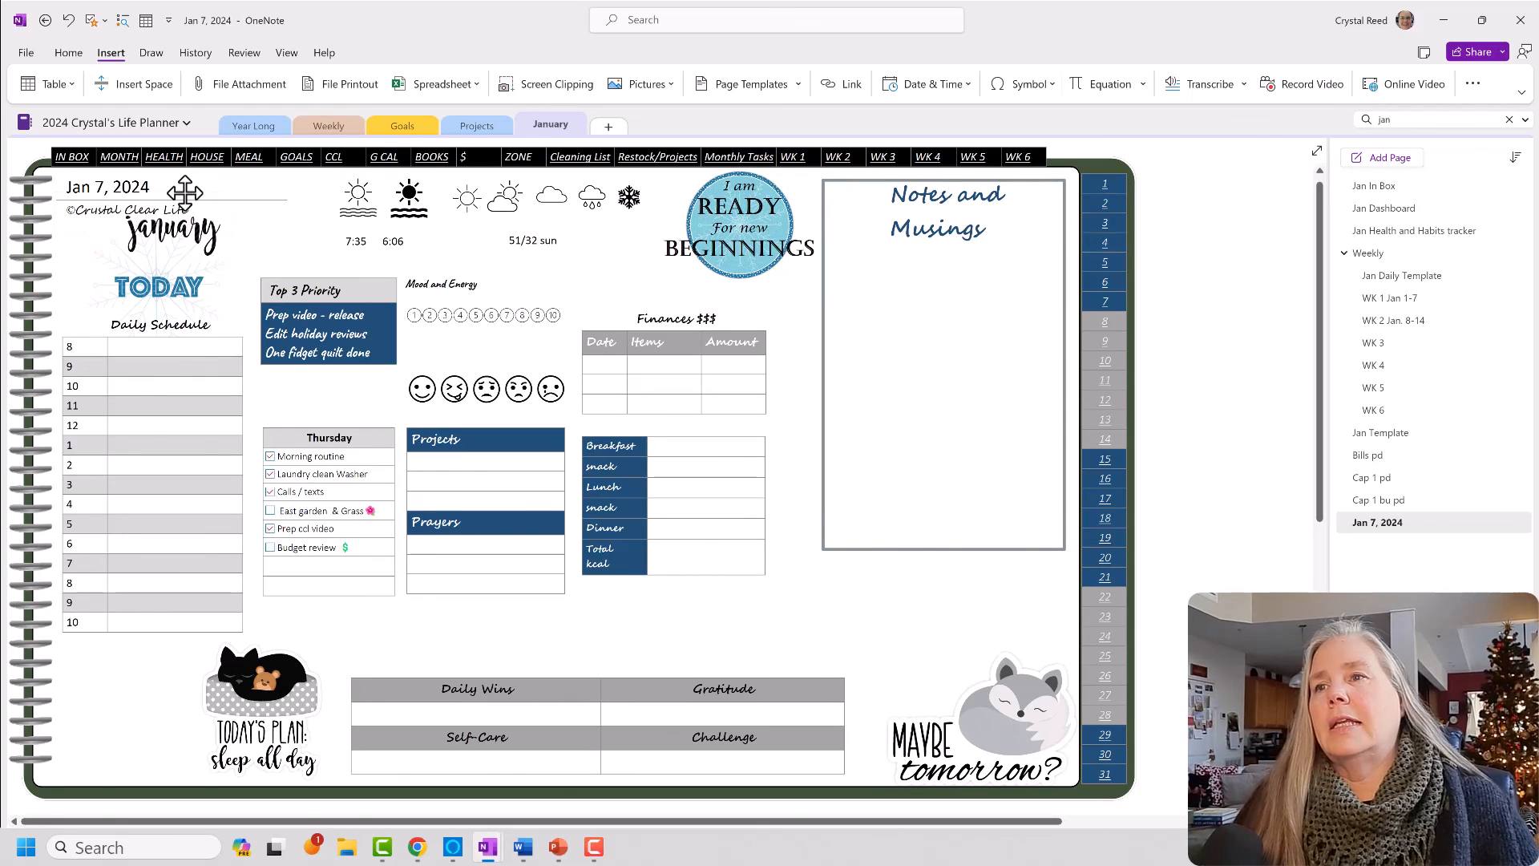